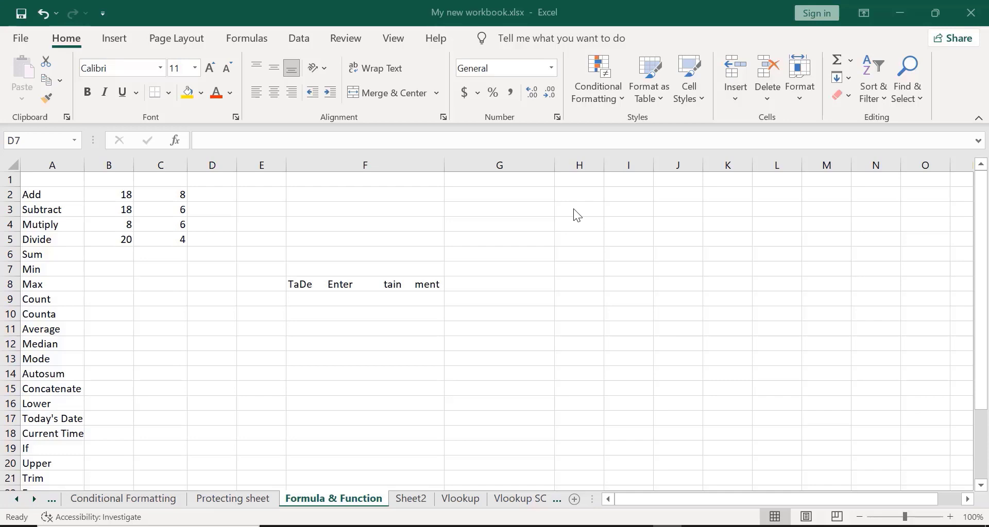
# - Enter =B2+C2 in D2 so it shows 26
pyautogui.click(211, 195)
pyautogui.write('=')
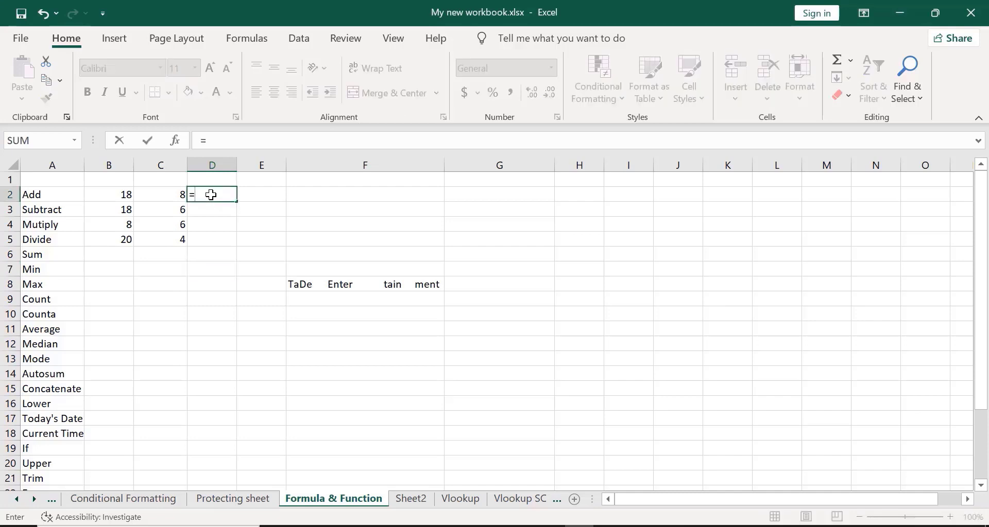
pyautogui.click(103, 196)
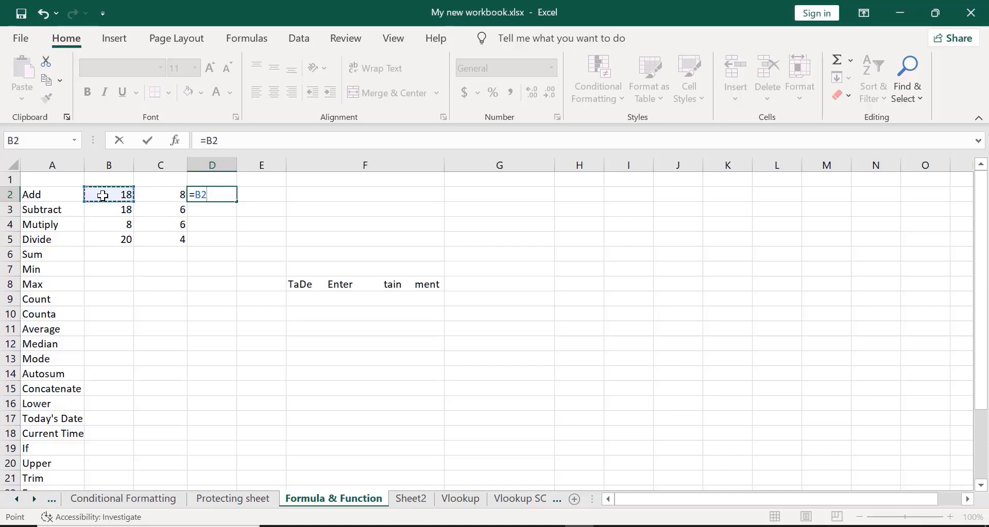
pyautogui.write('+')
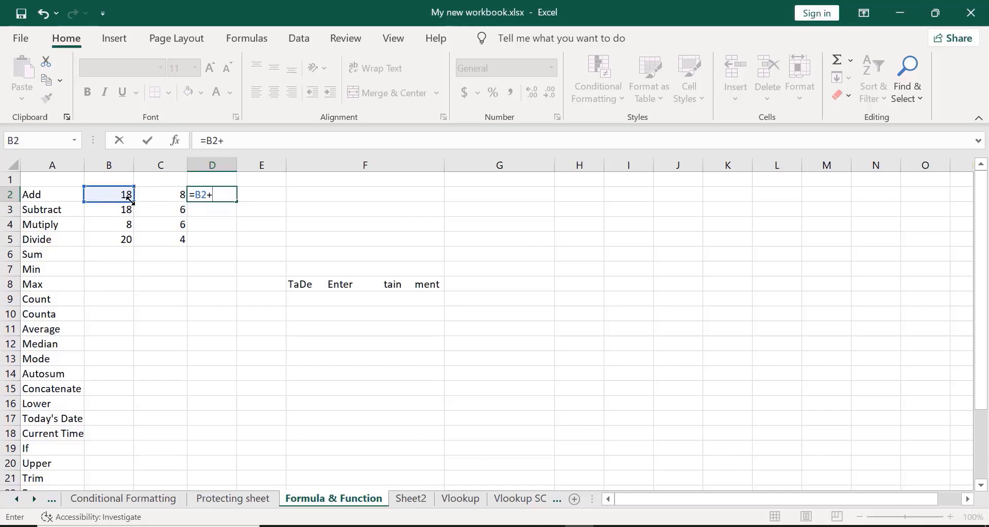
pyautogui.click(162, 196)
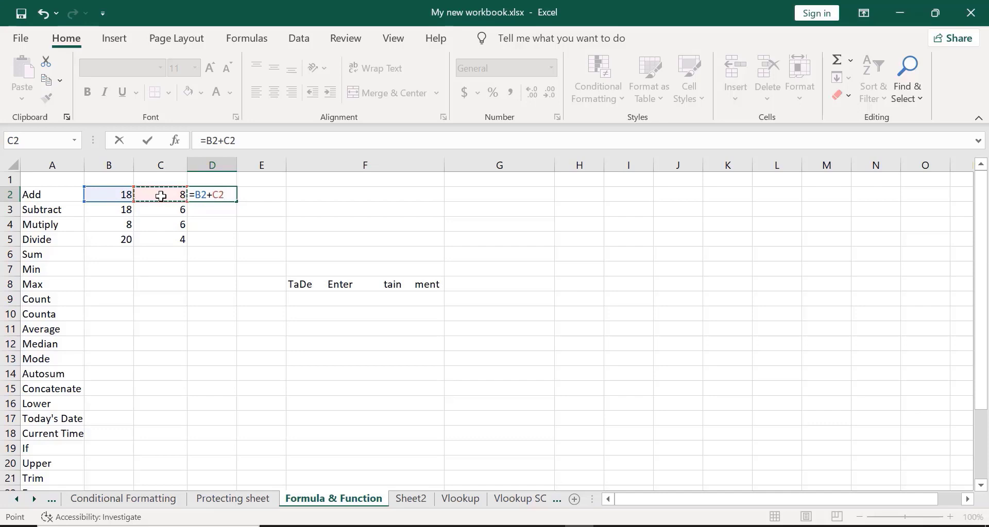
pyautogui.press('Return')
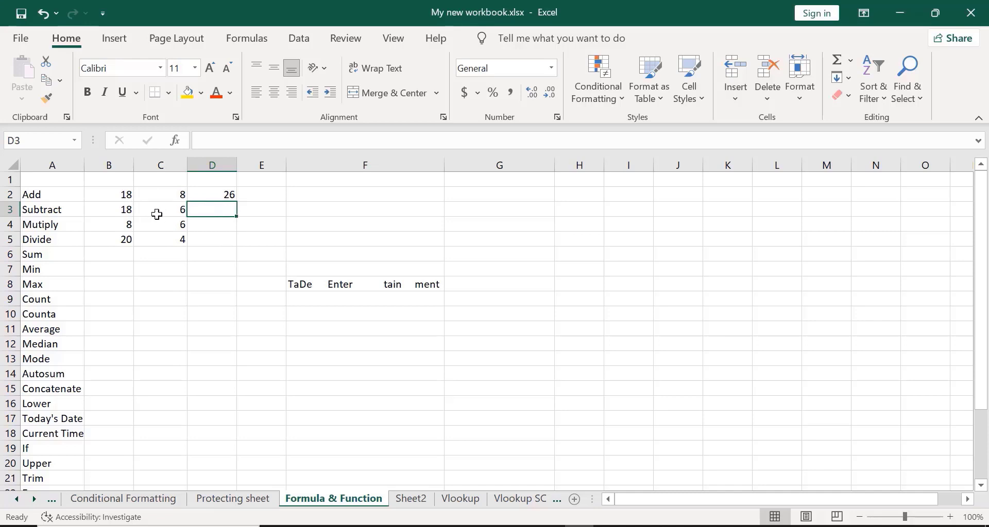
# - Enter =B3-C3 in D3 so it shows 12
pyautogui.write('=')
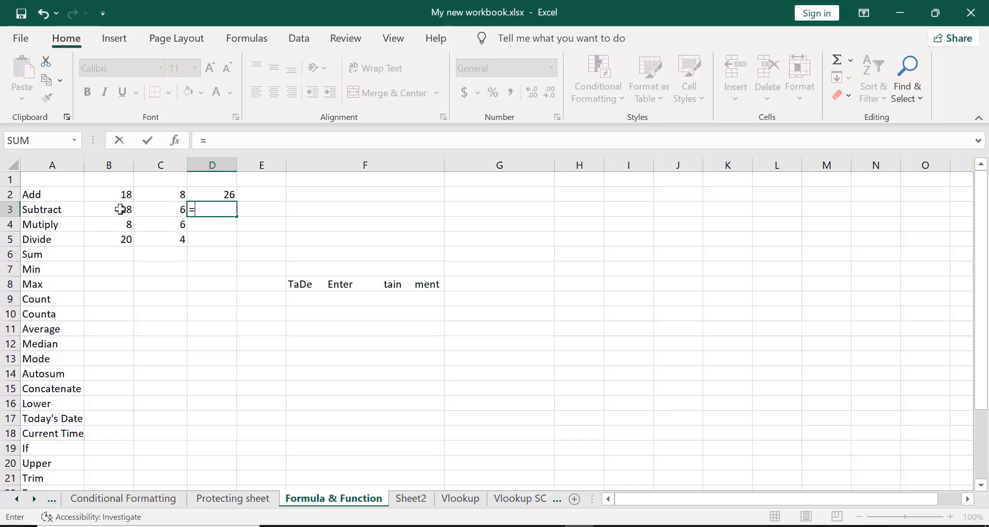
pyautogui.click(120, 209)
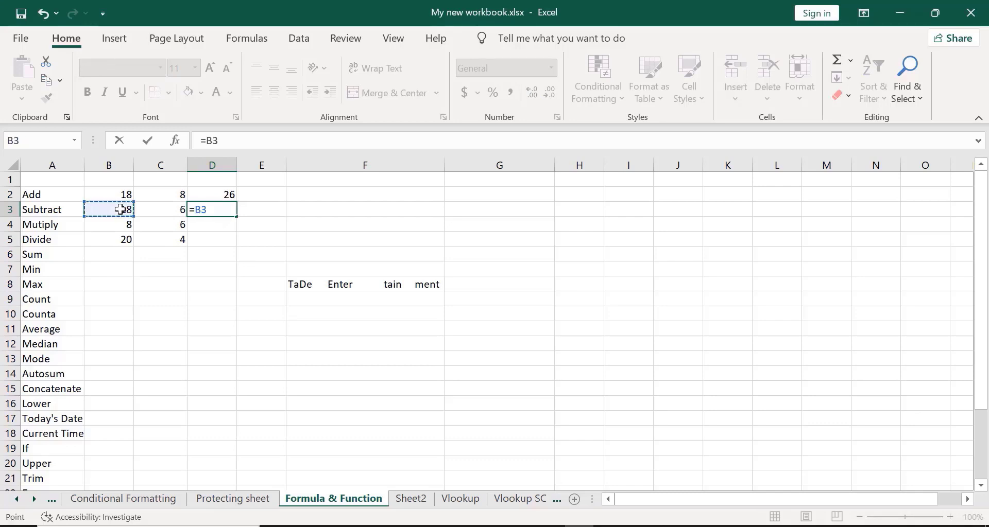
pyautogui.write('-')
pyautogui.click(162, 206)
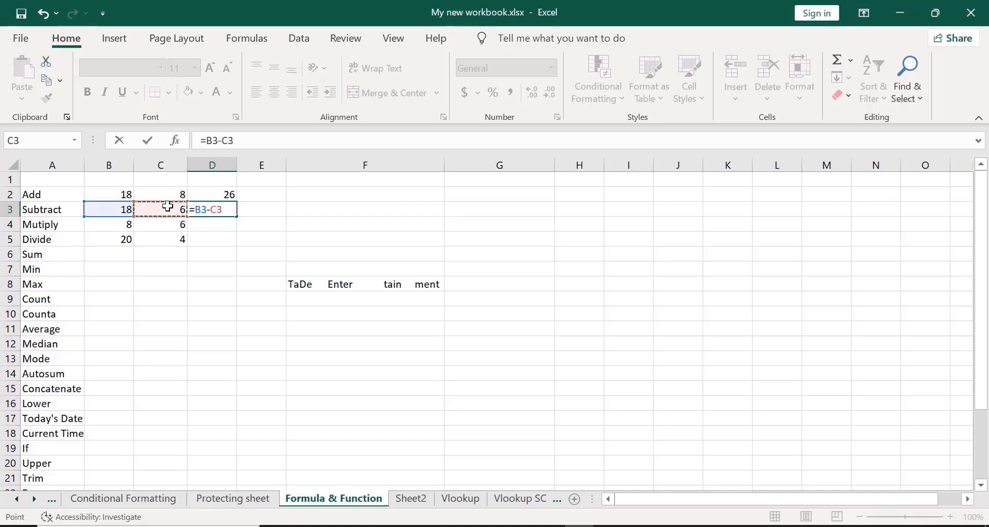
pyautogui.press('Return')
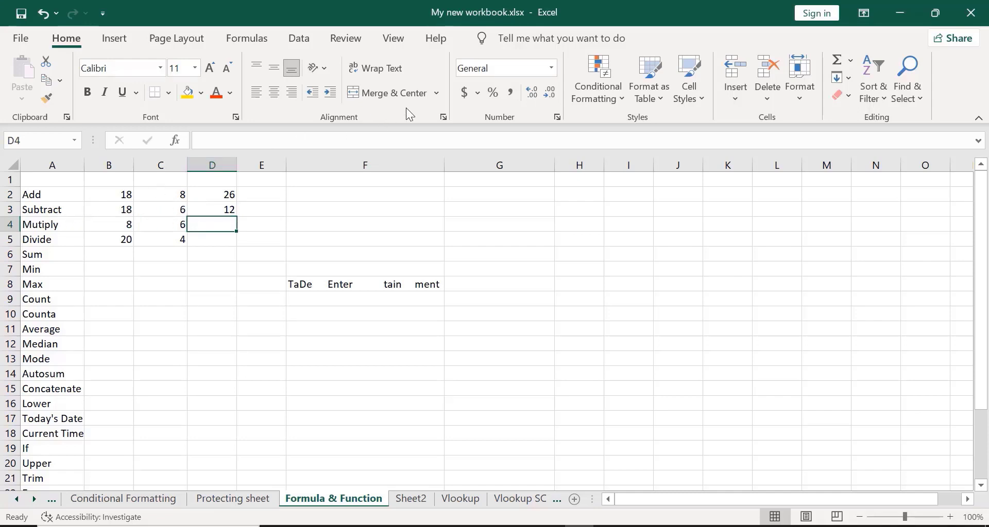
pyautogui.click(420, 102)
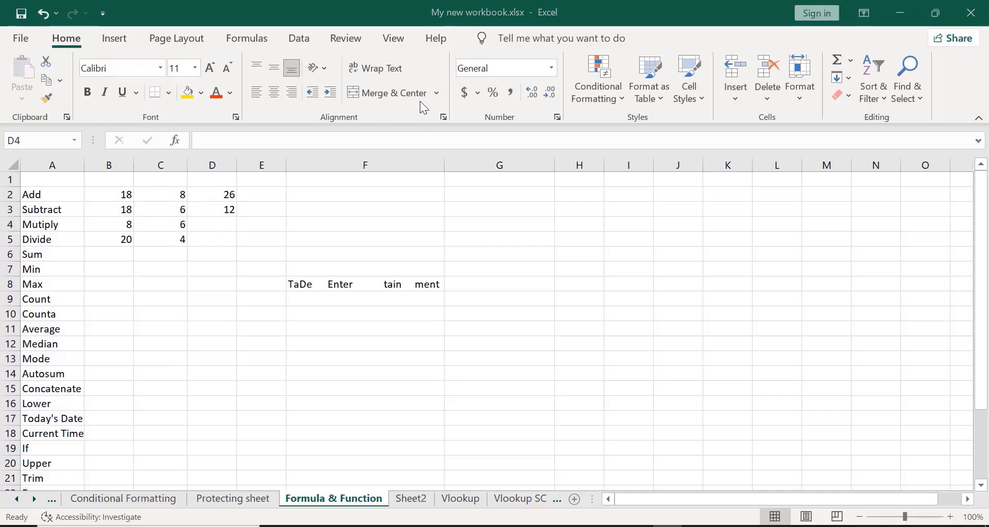
# - Enter =B4*C4 in D4 so it shows 48
pyautogui.click(210, 225)
pyautogui.write('=')
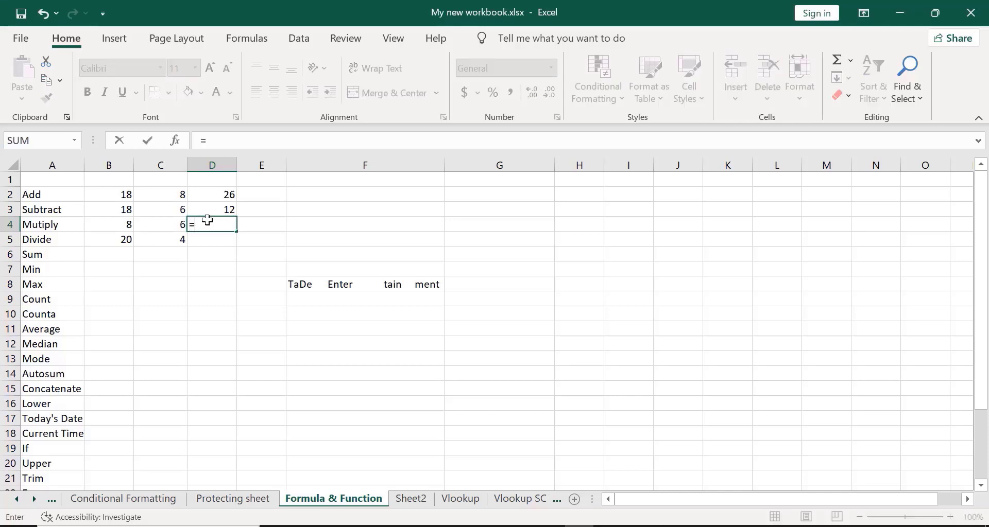
pyautogui.click(105, 227)
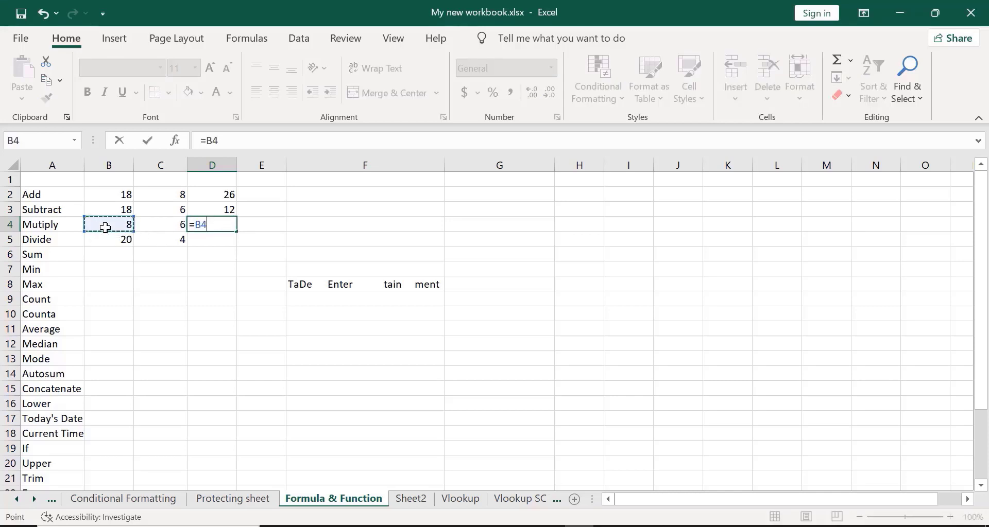
pyautogui.write('*')
pyautogui.click(159, 224)
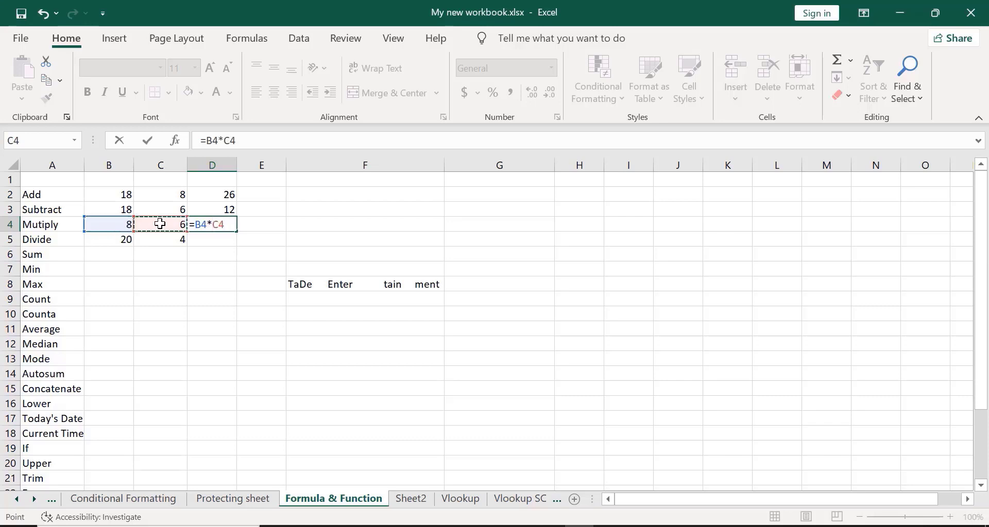
pyautogui.press('Return')
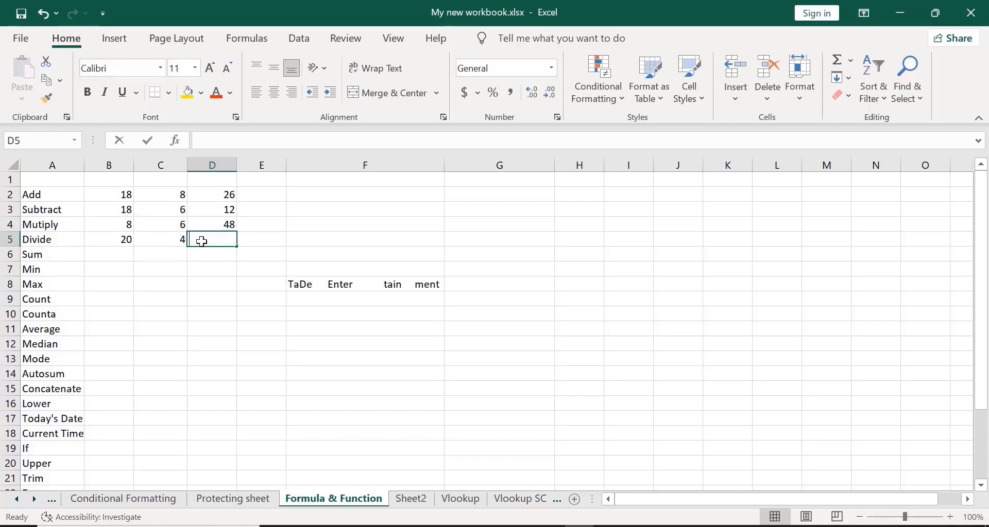
# - Enter =B5/C5 in D5 so it shows 5
pyautogui.write('=')
pyautogui.click(124, 237)
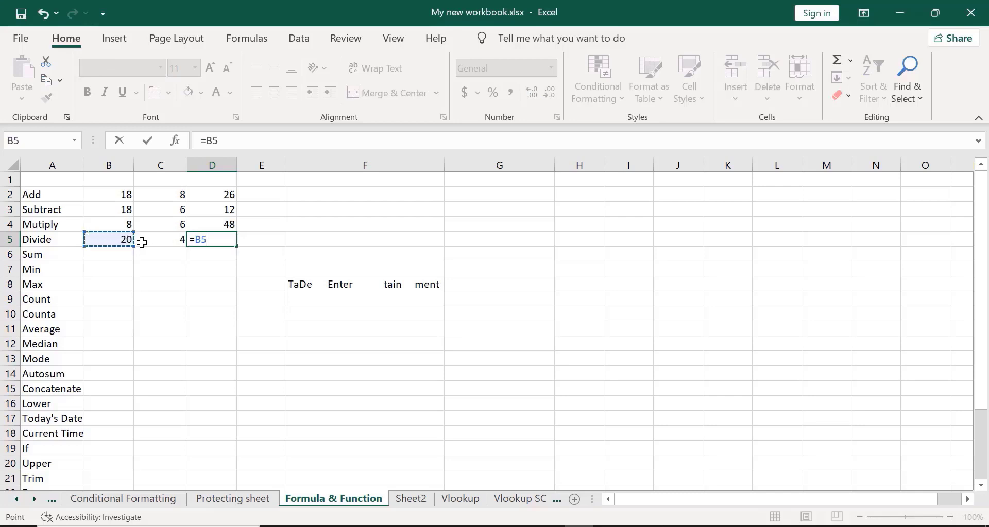
pyautogui.write('/')
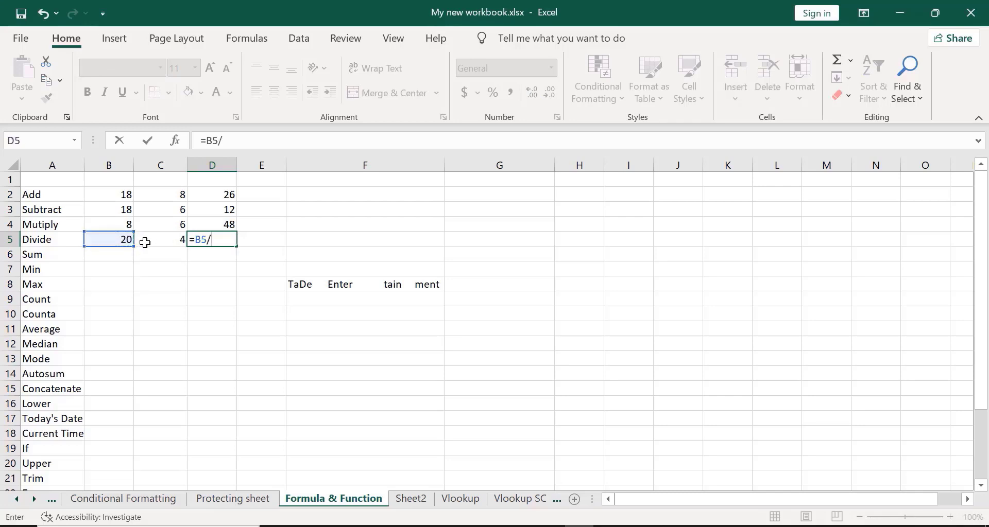
pyautogui.click(154, 240)
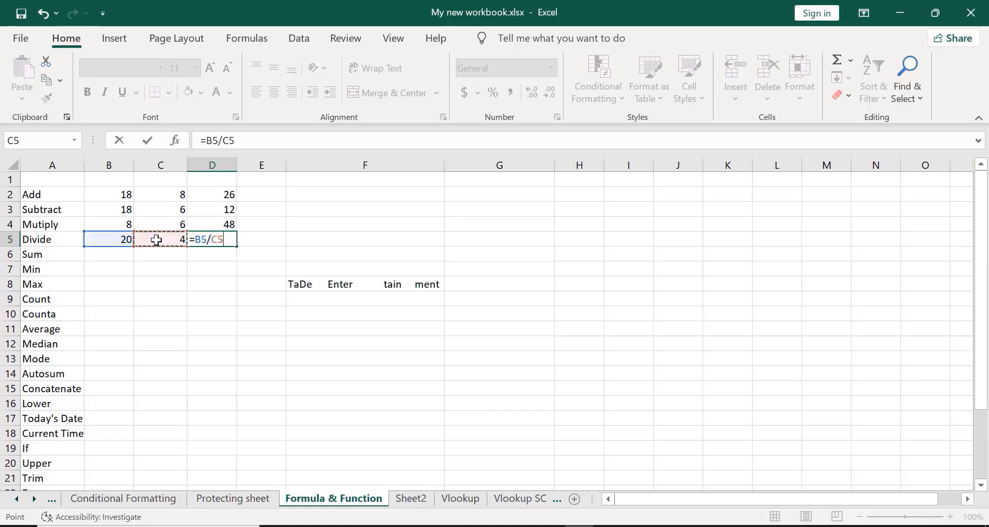
pyautogui.press('Return')
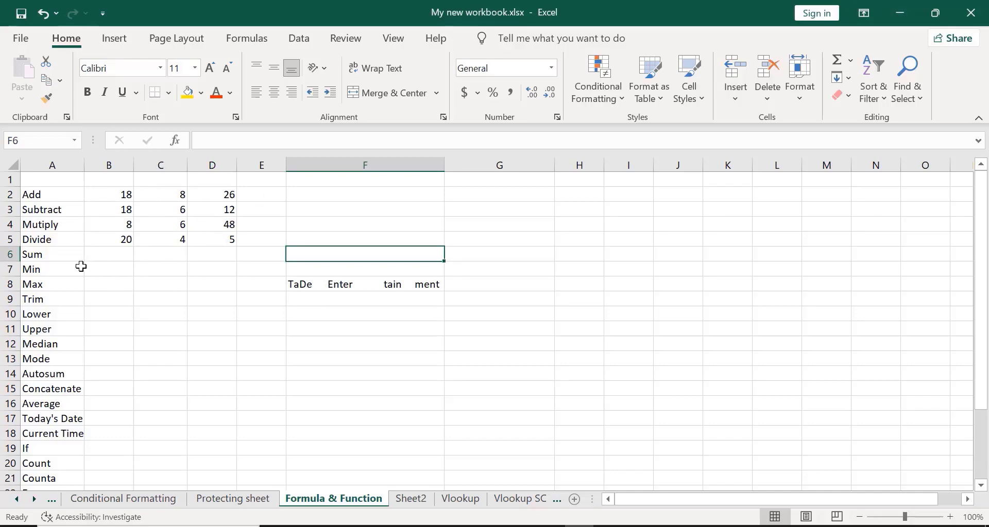
# - Start a SUM formula in B6 and remove a stray F3 reference from the range
pyautogui.click(111, 256)
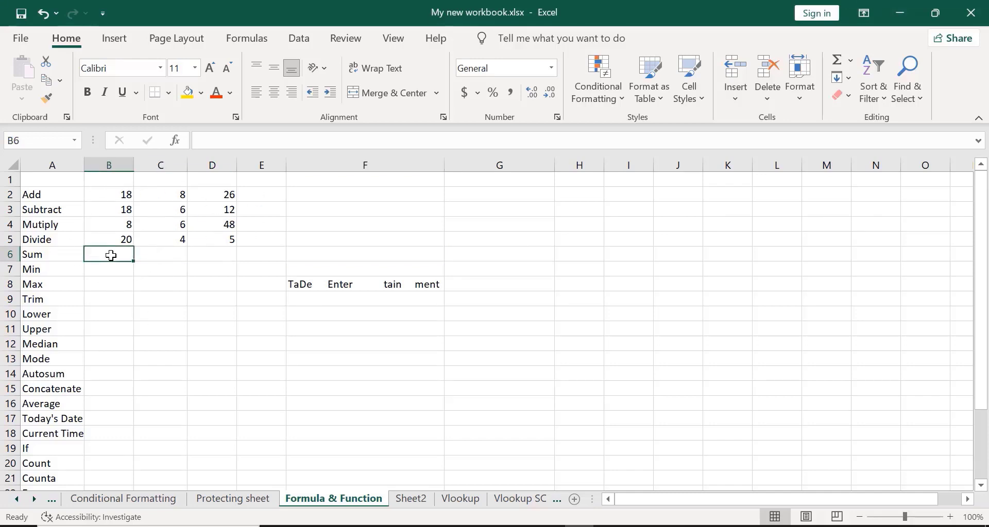
pyautogui.write('=s')
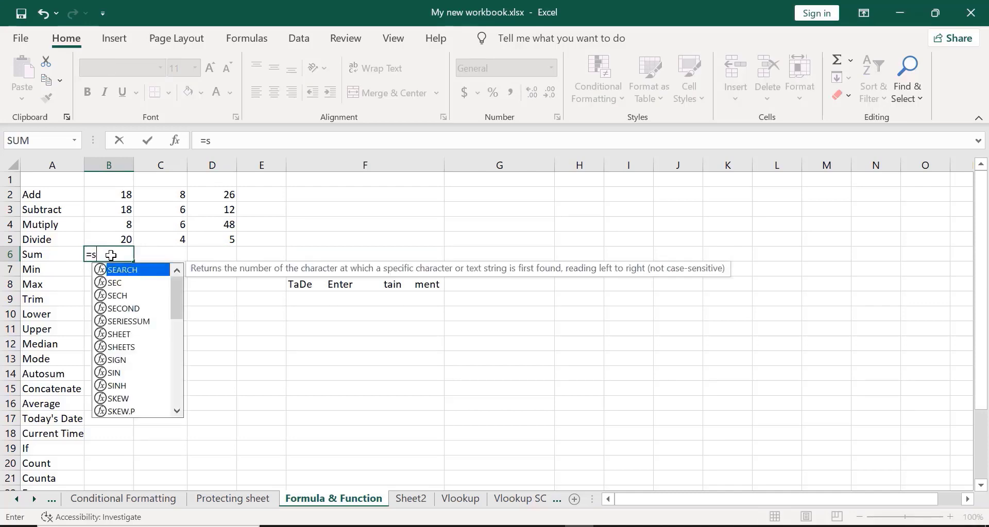
pyautogui.write('um')
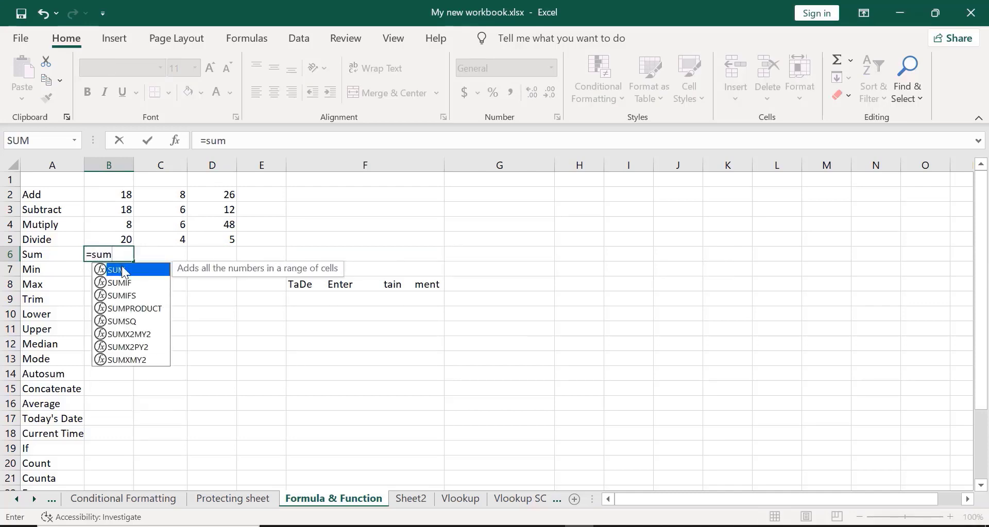
pyautogui.doubleClick(123, 270)
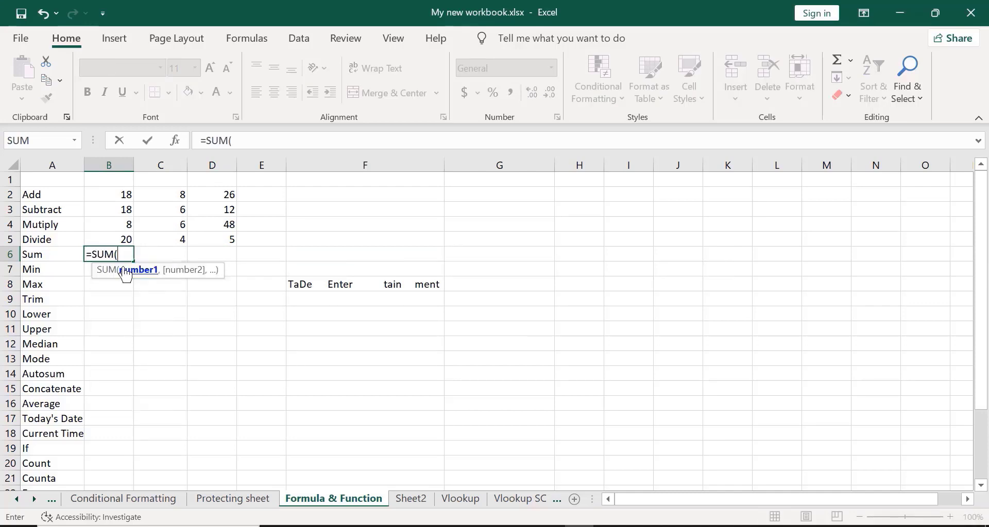
pyautogui.click(116, 198)
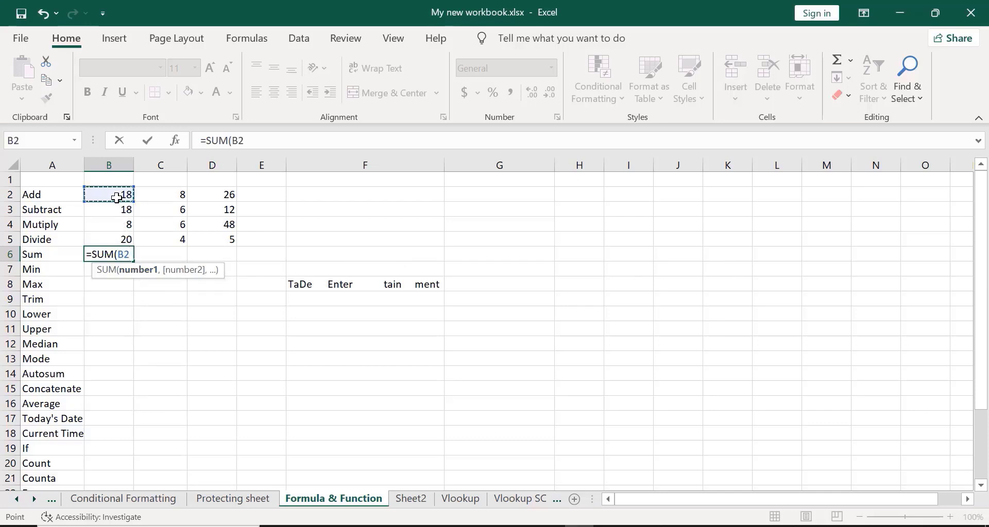
pyautogui.hotkey('shift', 'Right')
pyautogui.hotkey('shift', 'Right')
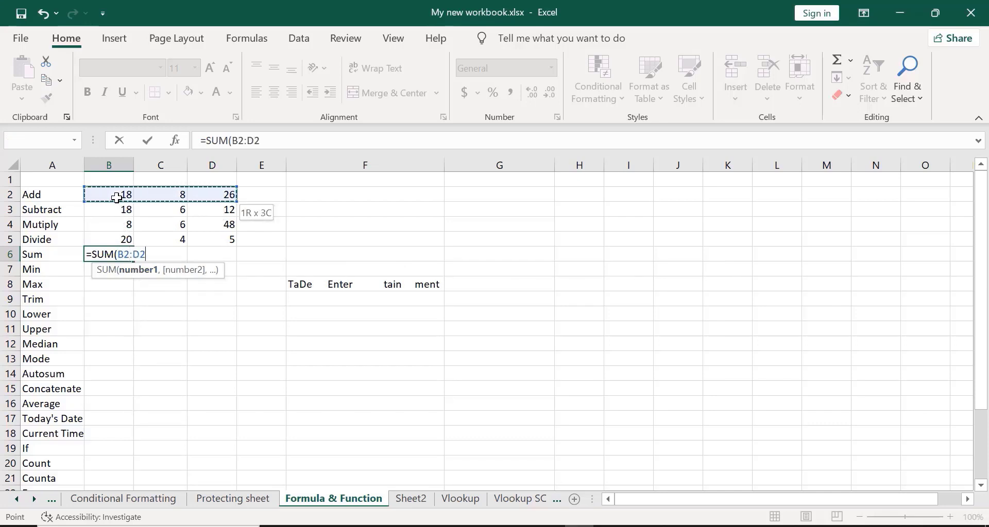
pyautogui.hotkey('shift', 'Down')
pyautogui.hotkey('shift', 'Down')
pyautogui.hotkey('shift', 'Down')
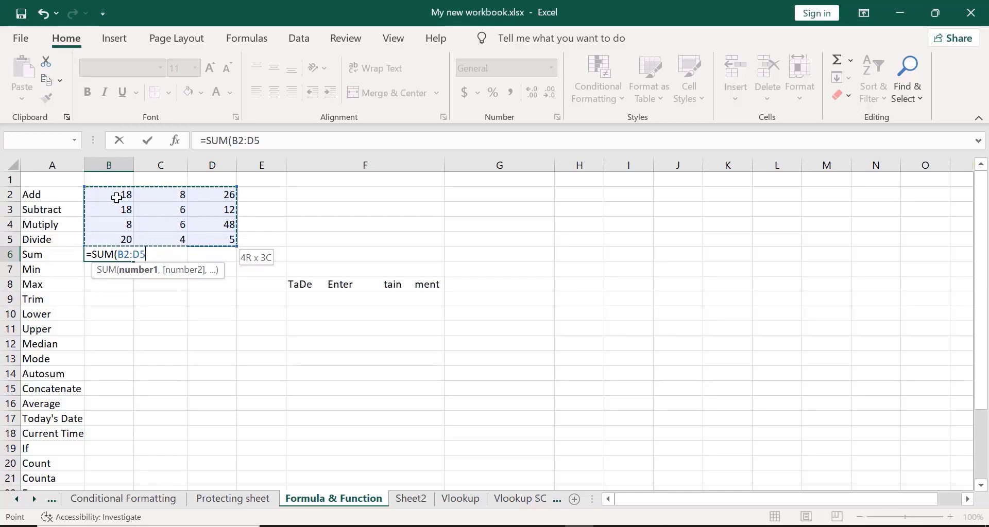
pyautogui.hotkey('shift', 'Left')
pyautogui.hotkey('shift', 'Left')
pyautogui.hotkey('shift', 'Left')
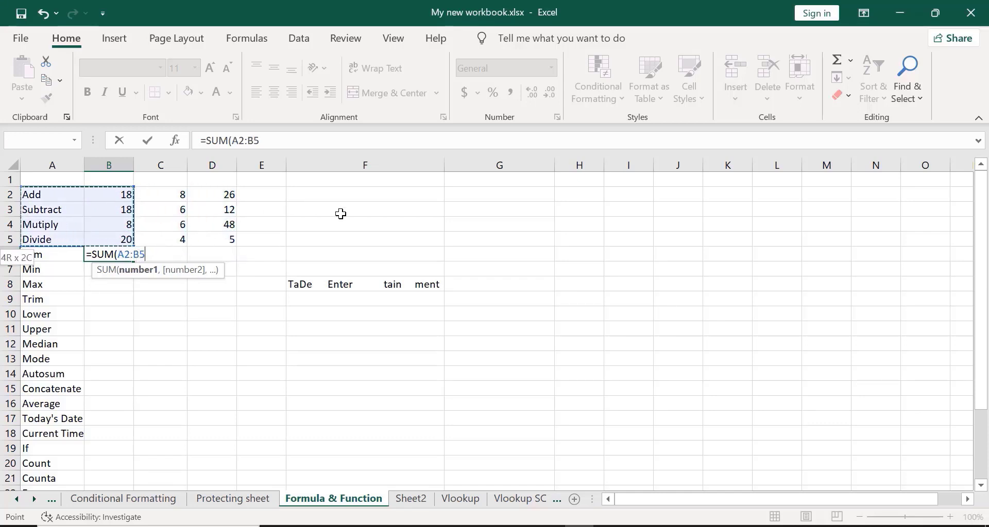
pyautogui.click(341, 213)
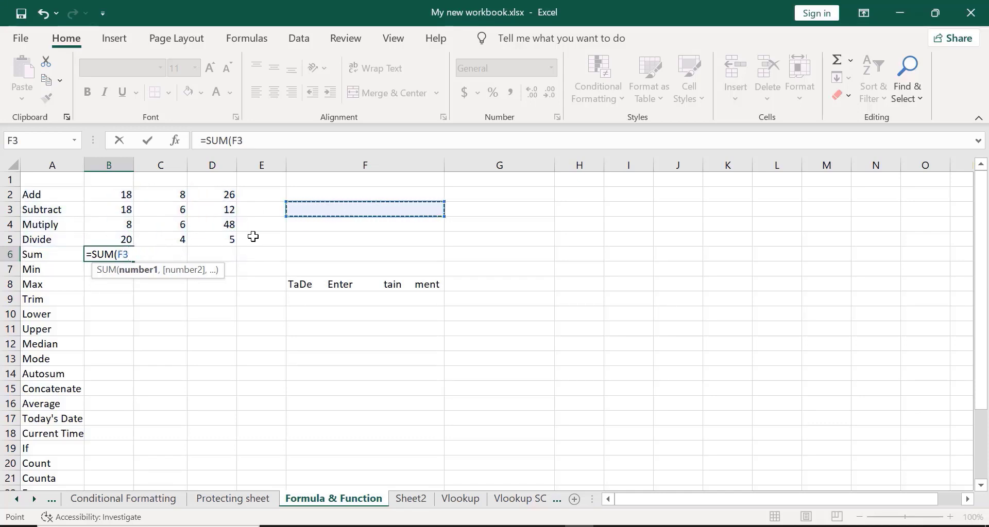
pyautogui.press('BackSpace')
pyautogui.press('BackSpace')
# - Reselect B2:D5 as the SUM range and commit, giving 179 in B6
pyautogui.click(115, 194)
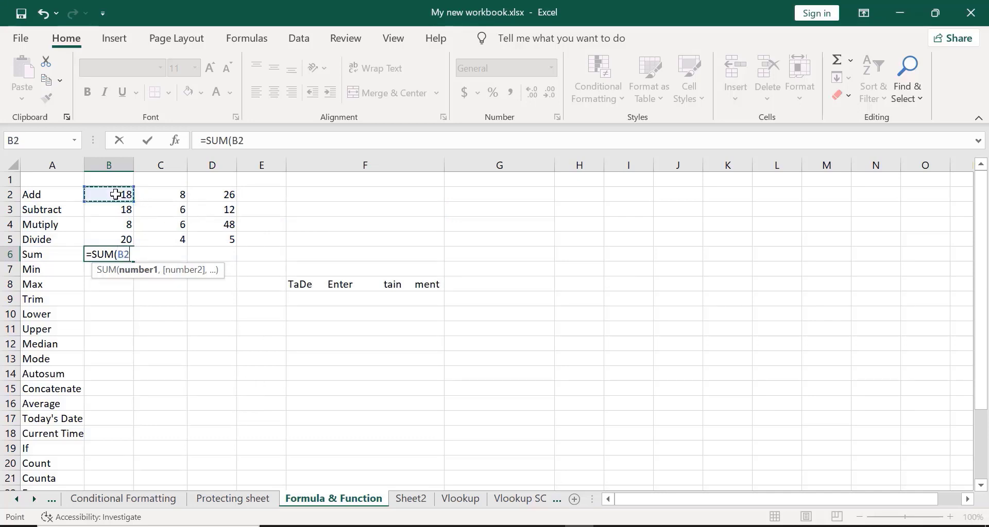
pyautogui.hotkey('shift', 'Down')
pyautogui.hotkey('shift', 'Down')
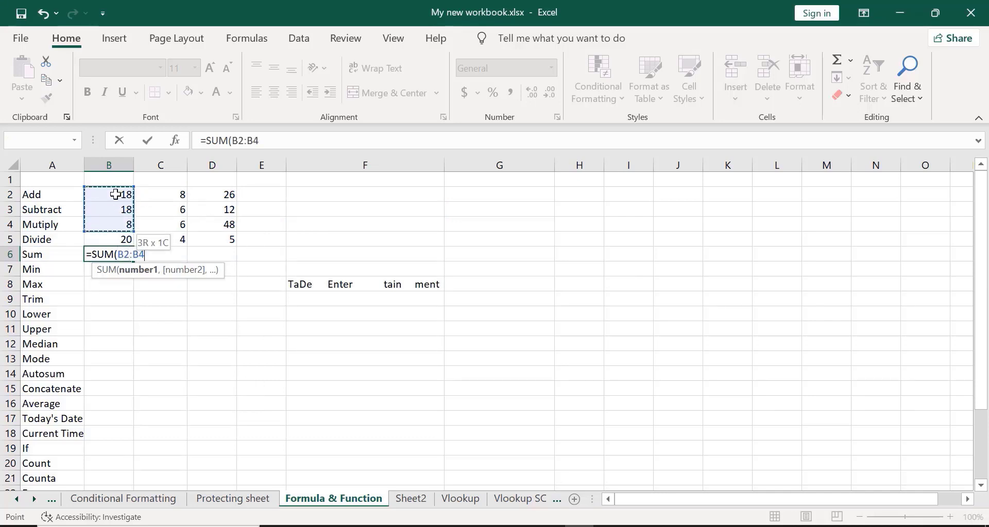
pyautogui.hotkey('shift', 'Down')
pyautogui.hotkey('shift', 'Right')
pyautogui.hotkey('shift', 'Right')
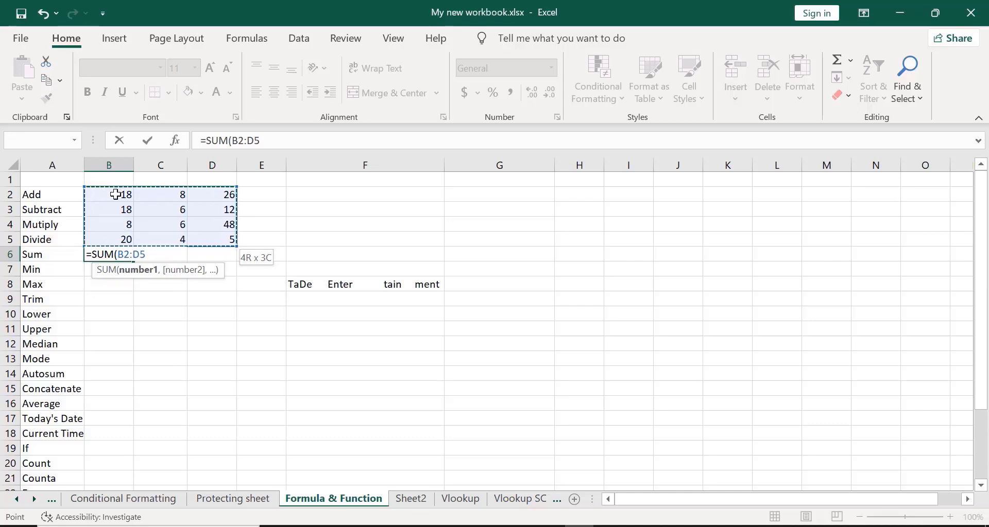
pyautogui.write(')')
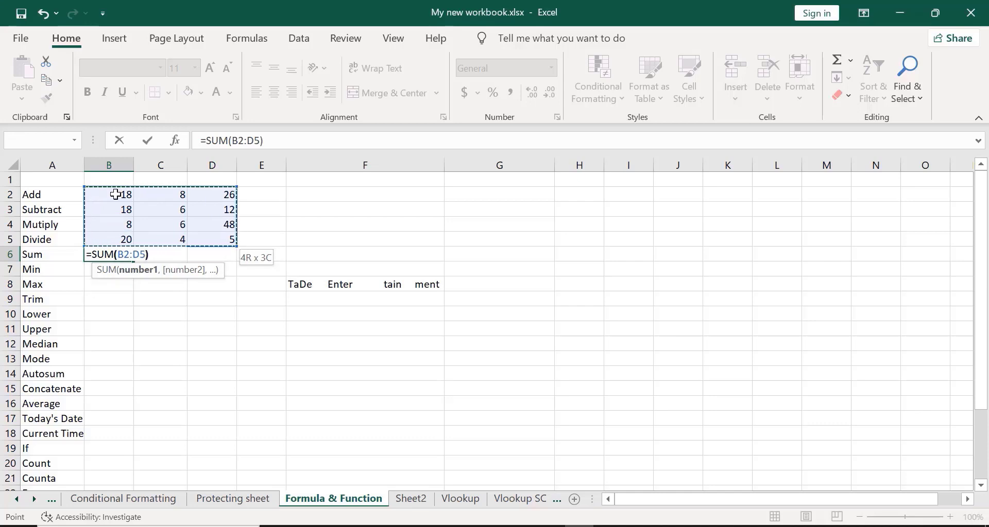
pyautogui.press('Return')
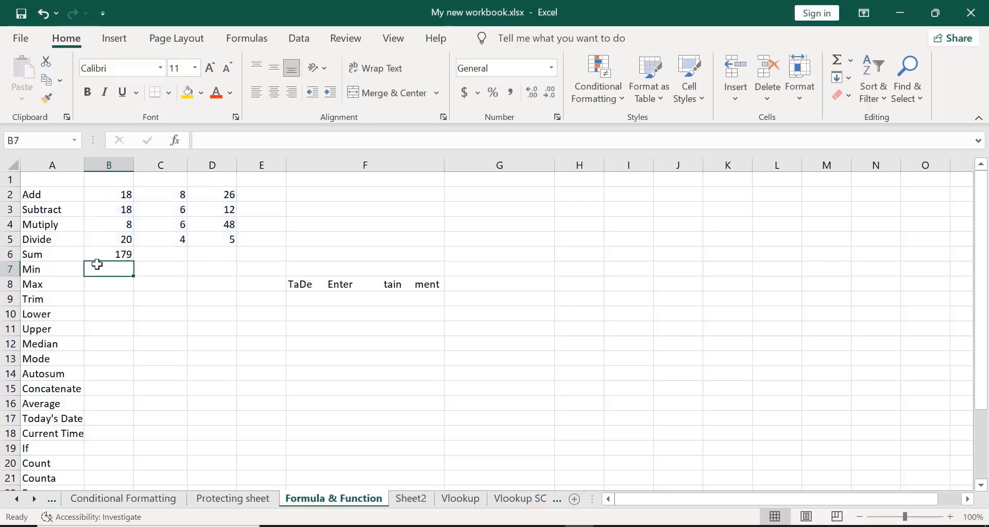
pyautogui.click(116, 256)
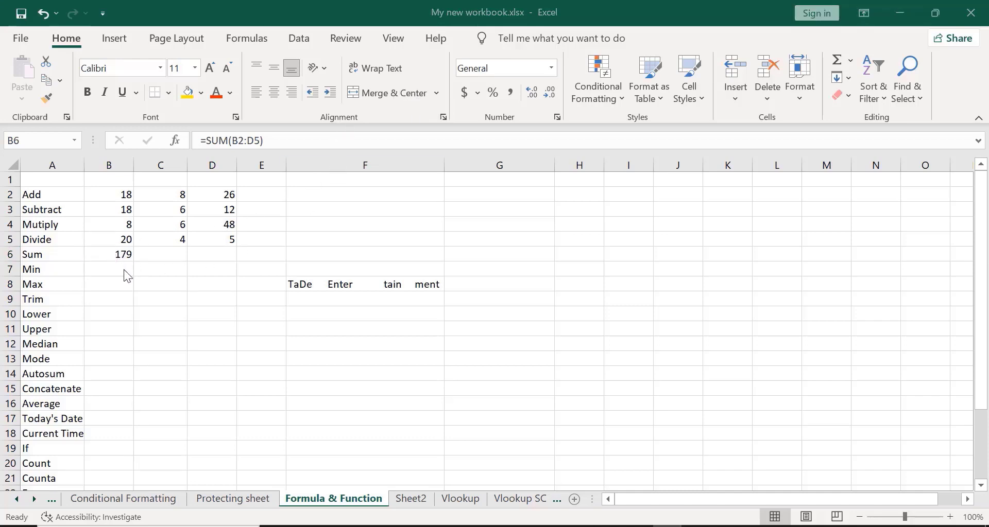
pyautogui.click(158, 254)
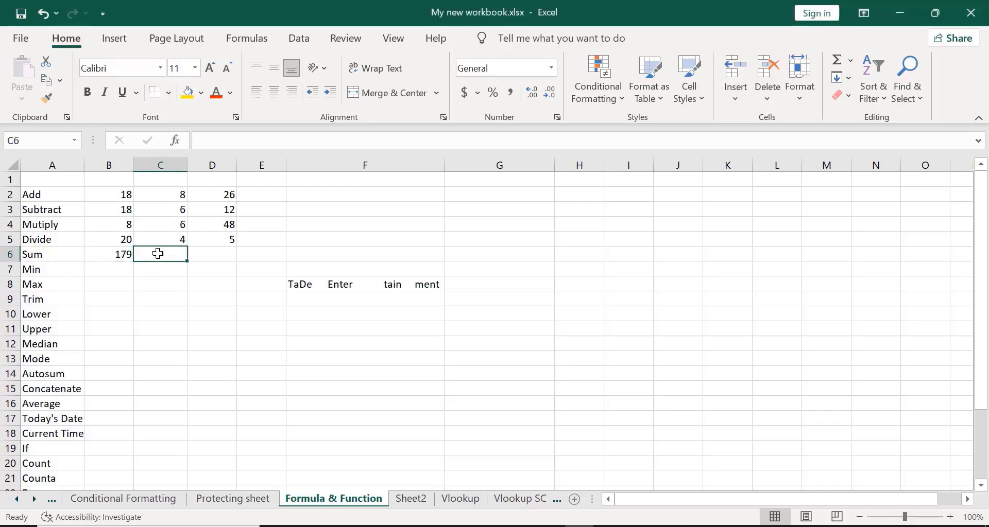
pyautogui.write('=')
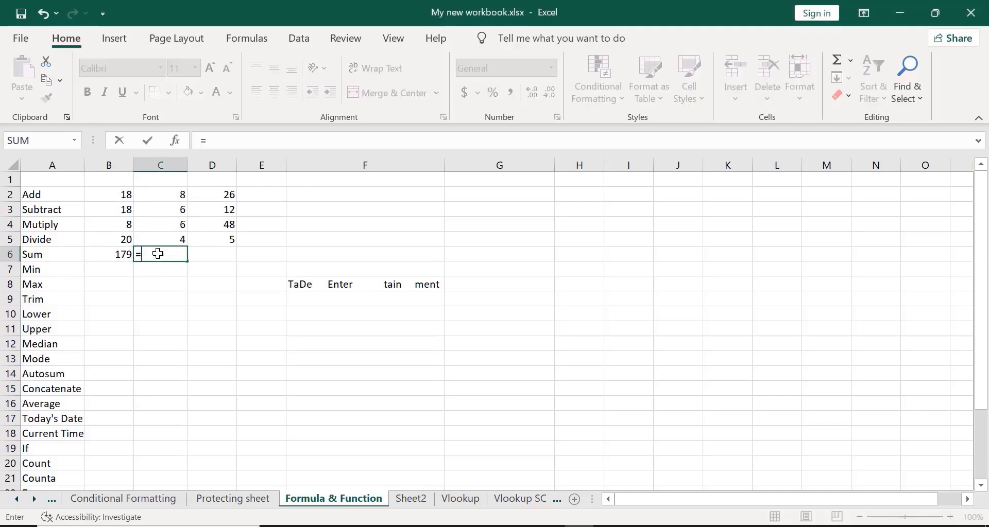
pyautogui.write('min')
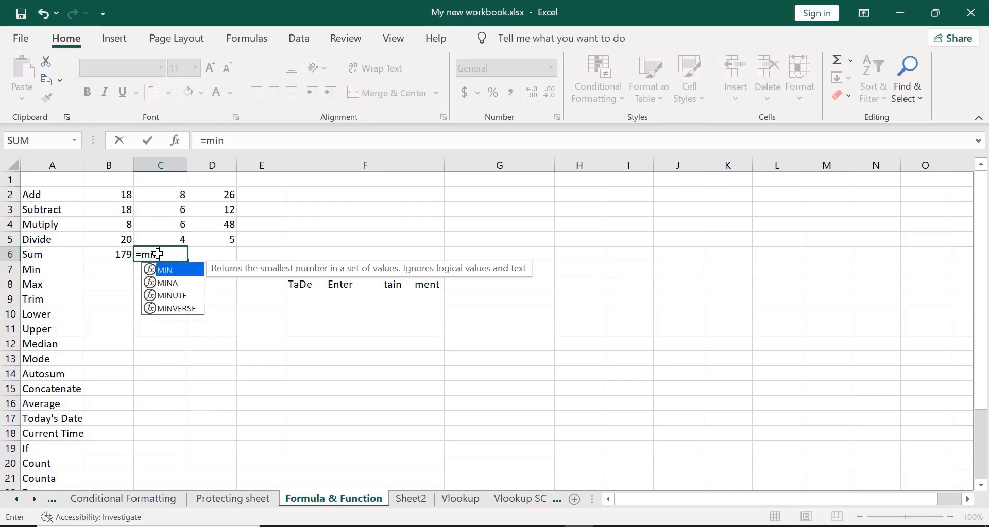
pyautogui.doubleClick(181, 271)
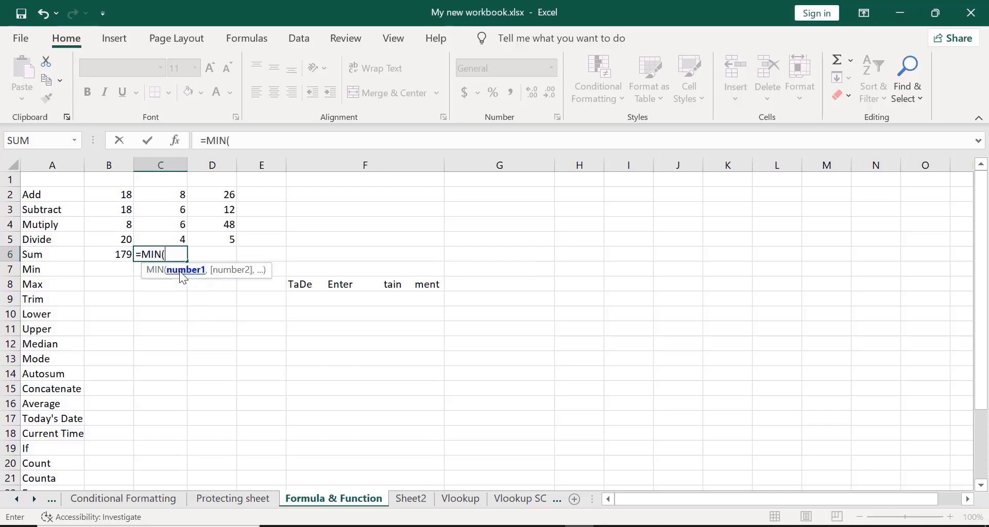
pyautogui.click(100, 195)
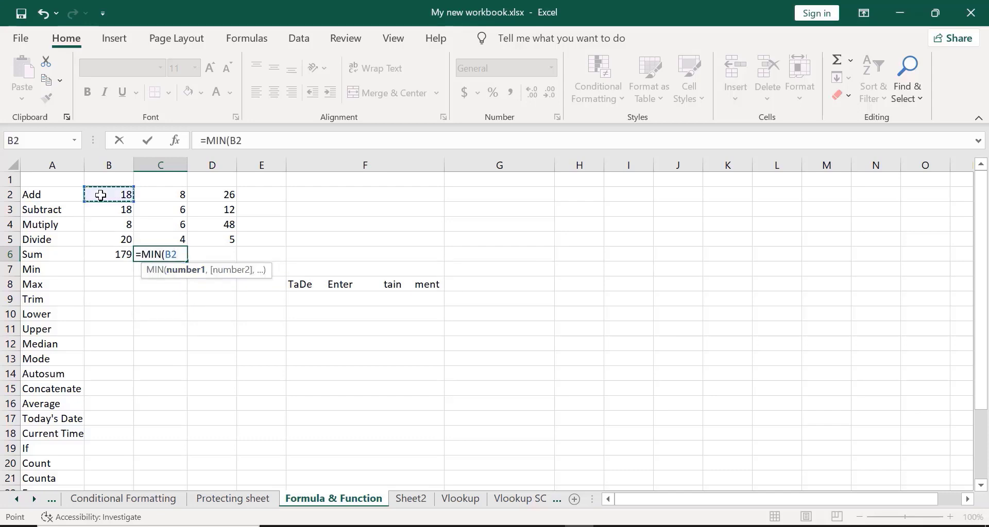
pyautogui.hotkey('shift', 'Down')
pyautogui.hotkey('shift', 'Down')
pyautogui.hotkey('shift', 'Down')
pyautogui.hotkey('shift', 'Right')
pyautogui.hotkey('shift', 'Right')
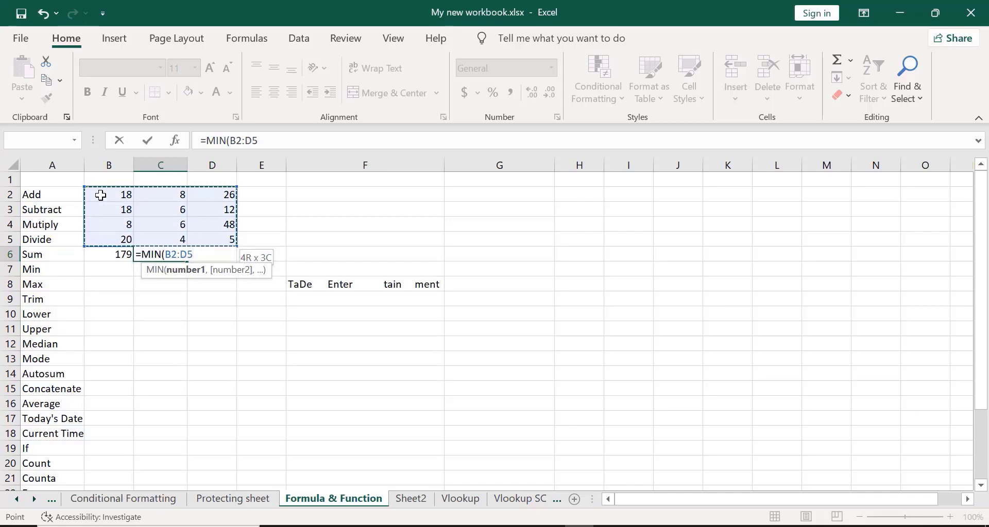
pyautogui.write(')')
pyautogui.press('Return')
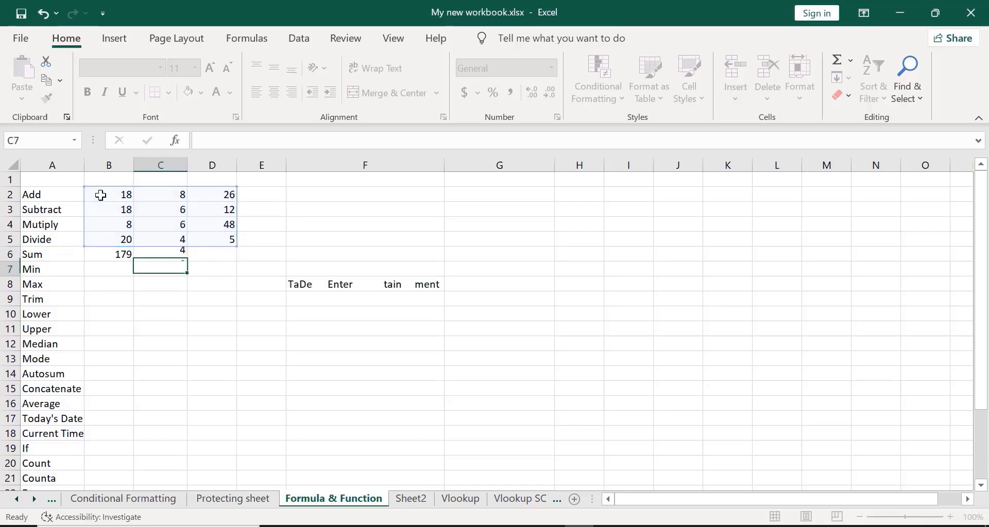
pyautogui.click(151, 252)
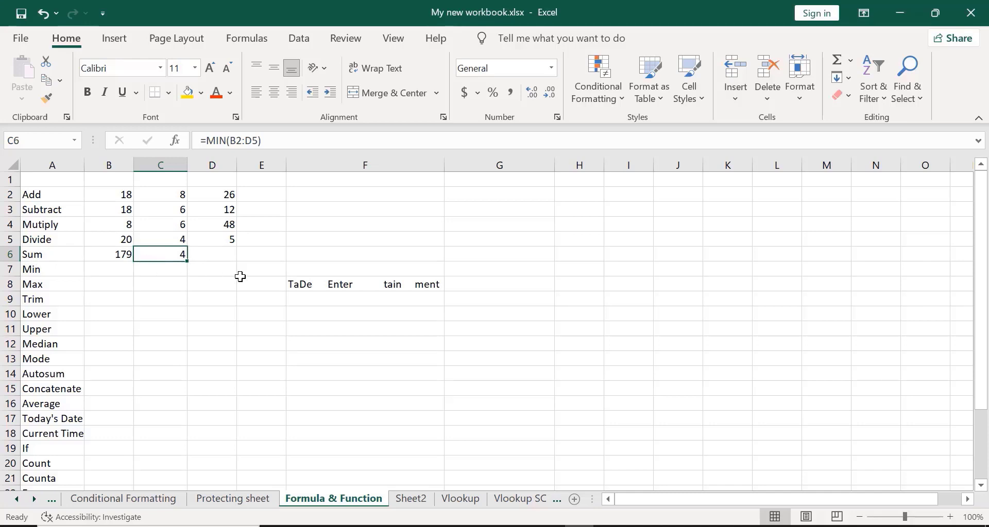
pyautogui.hotkey('ctrl', 'z')
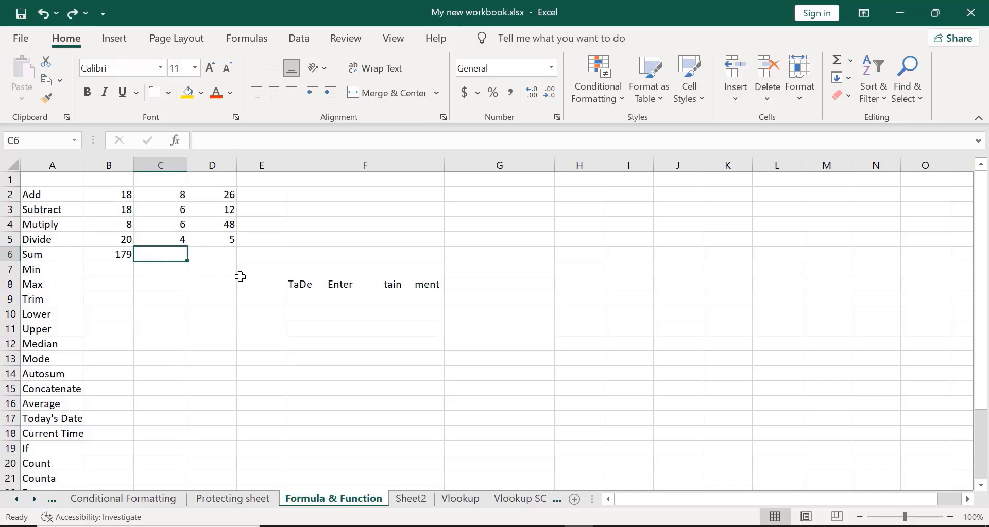
# - Enter =MIN(B2:D5) in B7 so it shows 4
pyautogui.click(94, 270)
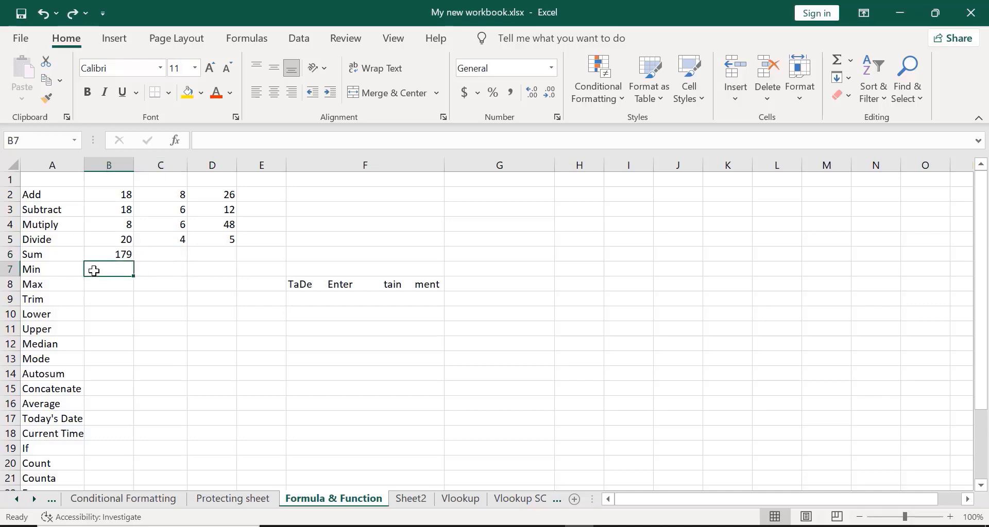
pyautogui.write('=')
pyautogui.write('min')
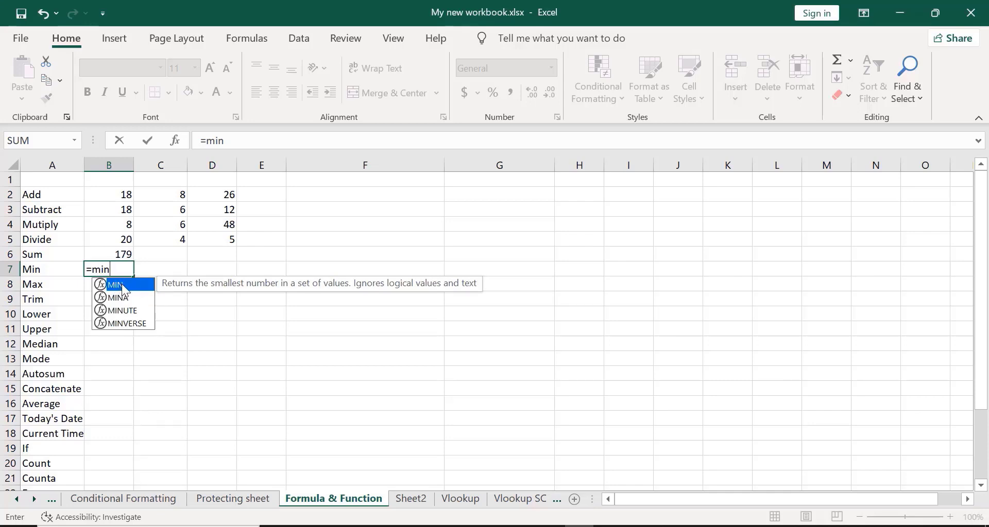
pyautogui.press('Tab')
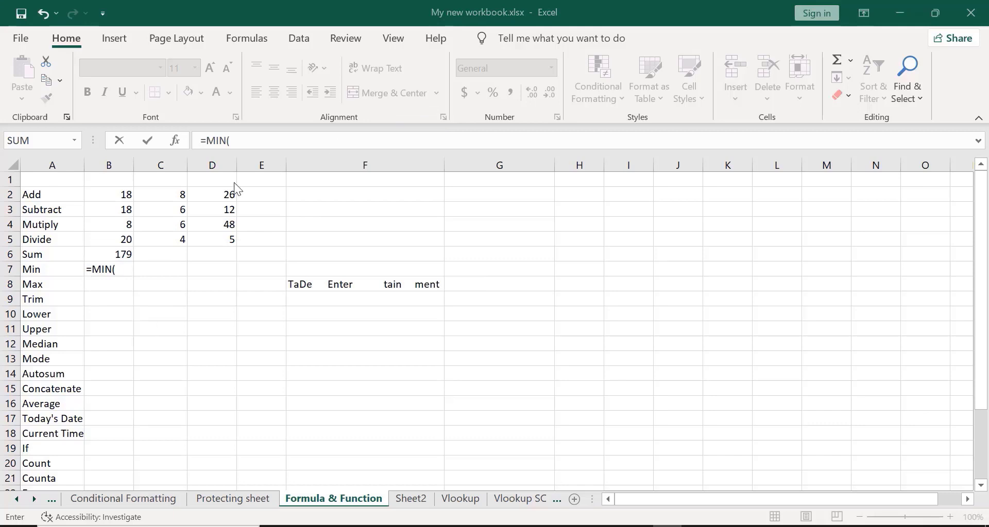
pyautogui.click(101, 194)
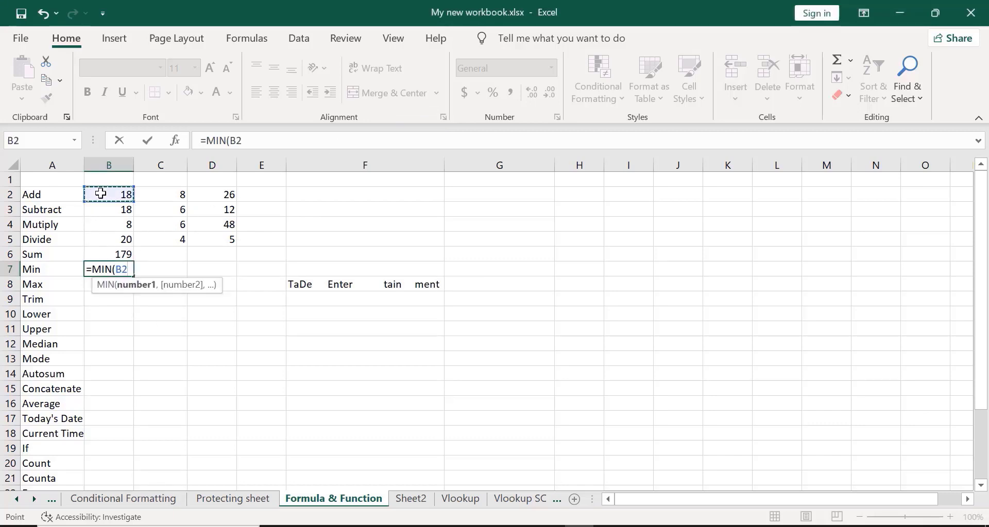
pyautogui.hotkey('shift', 'Down')
pyautogui.hotkey('shift', 'Down')
pyautogui.hotkey('shift', 'Down')
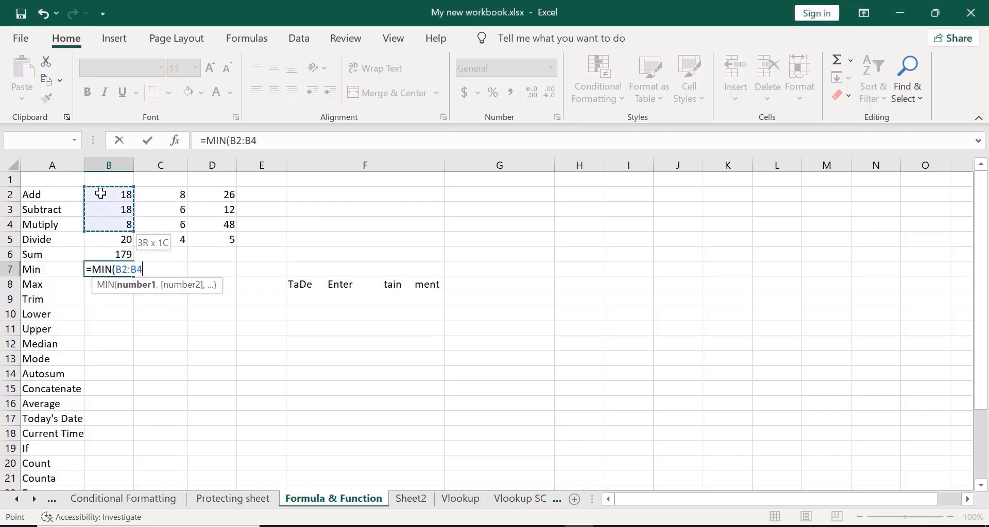
pyautogui.hotkey('shift', 'Right')
pyautogui.hotkey('shift', 'Right')
pyautogui.hotkey('shift', 'Right')
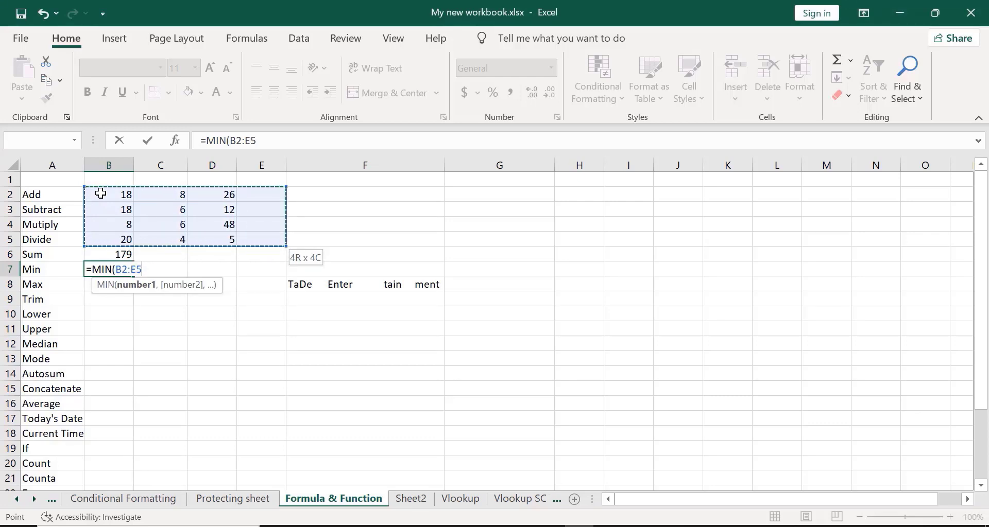
pyautogui.hotkey('shift', 'Left')
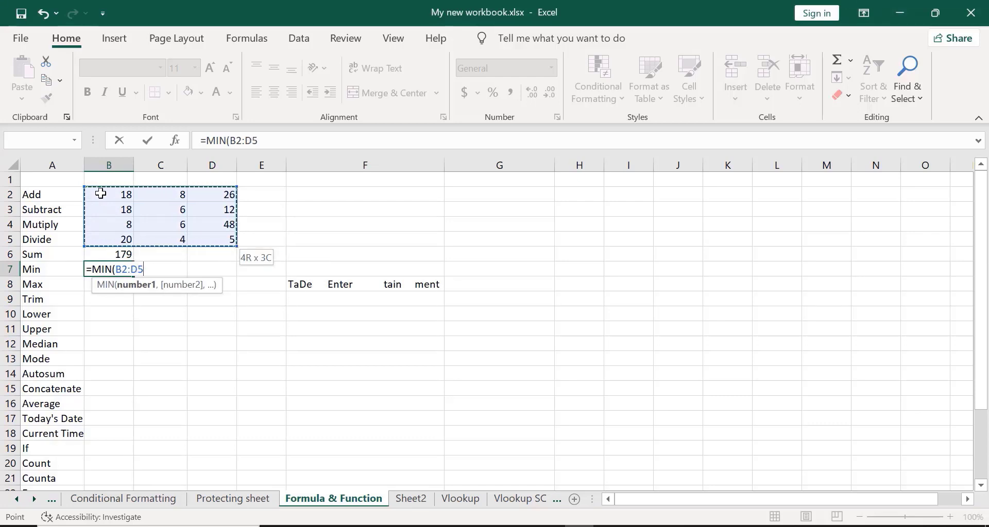
pyautogui.write(')')
pyautogui.press('Return')
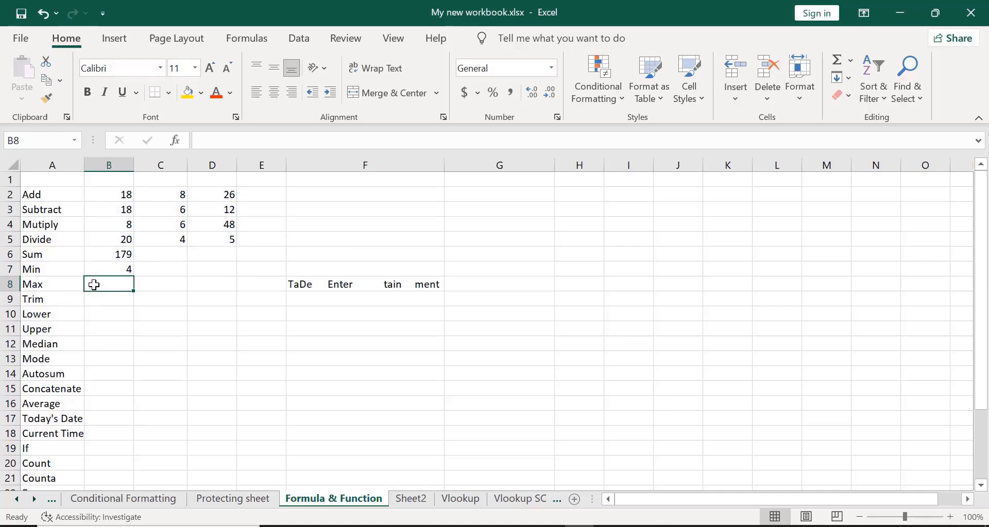
# - Enter =MAX(B2:D5) in B8 to show 48, then inspect the spaced text in F8
pyautogui.write('=max')
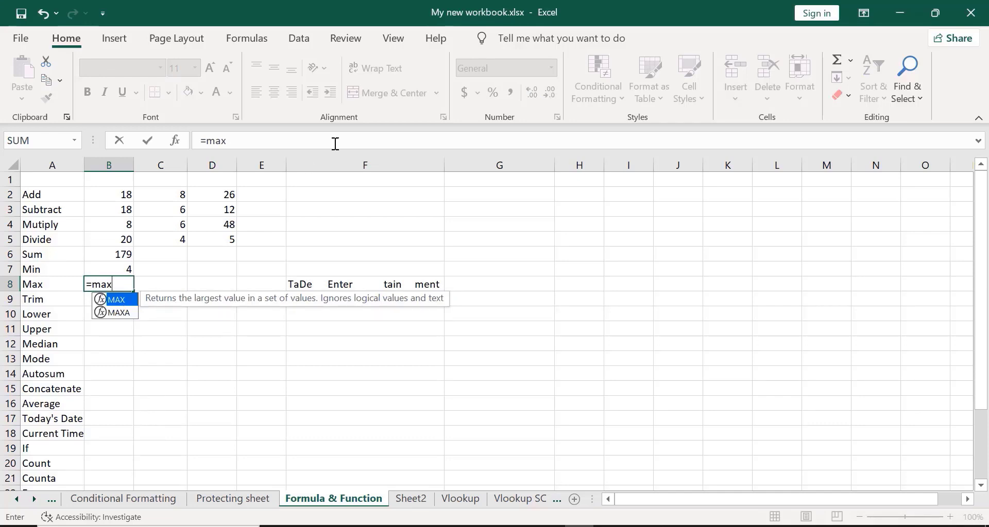
pyautogui.press('Tab')
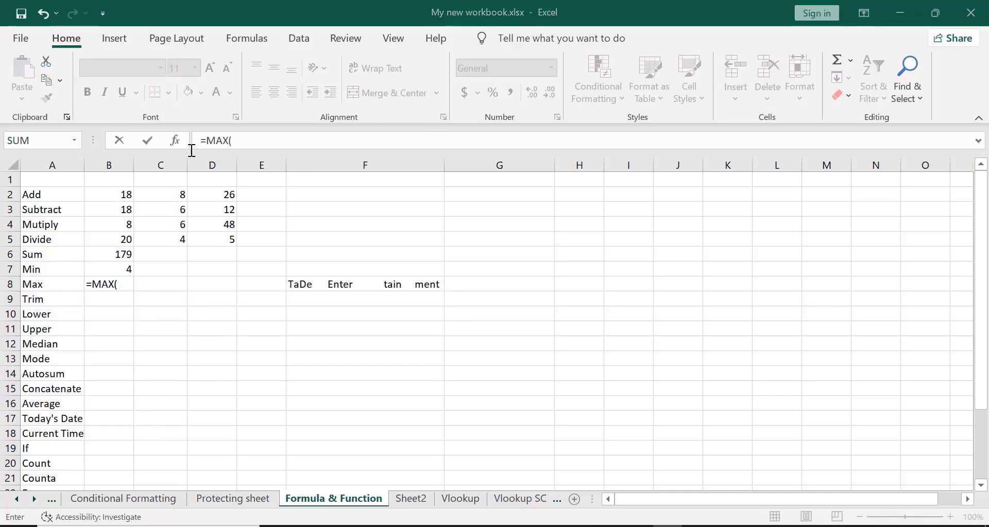
pyautogui.moveTo(105, 190)
pyautogui.mouseDown()
pyautogui.moveTo(105, 254)
pyautogui.moveTo(105, 240)
pyautogui.moveTo(261, 240)
pyautogui.moveTo(211, 240)
pyautogui.moveTo(105, 189)
pyautogui.mouseUp()
pyautogui.write(')')
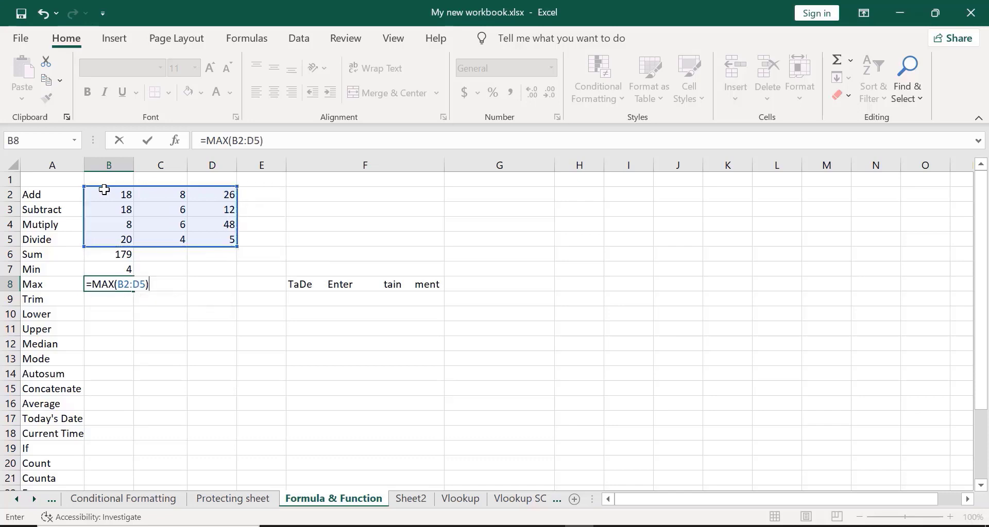
pyautogui.press('Return')
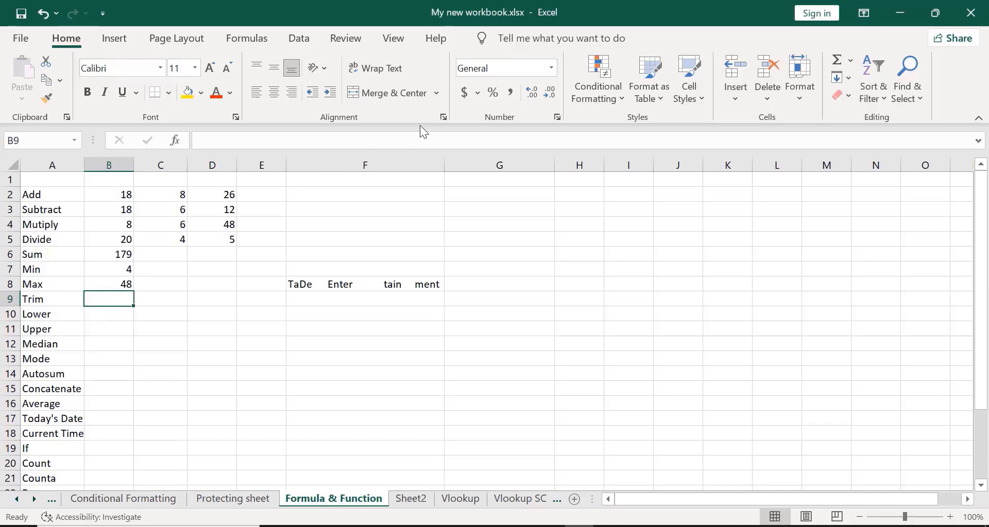
pyautogui.click(350, 281)
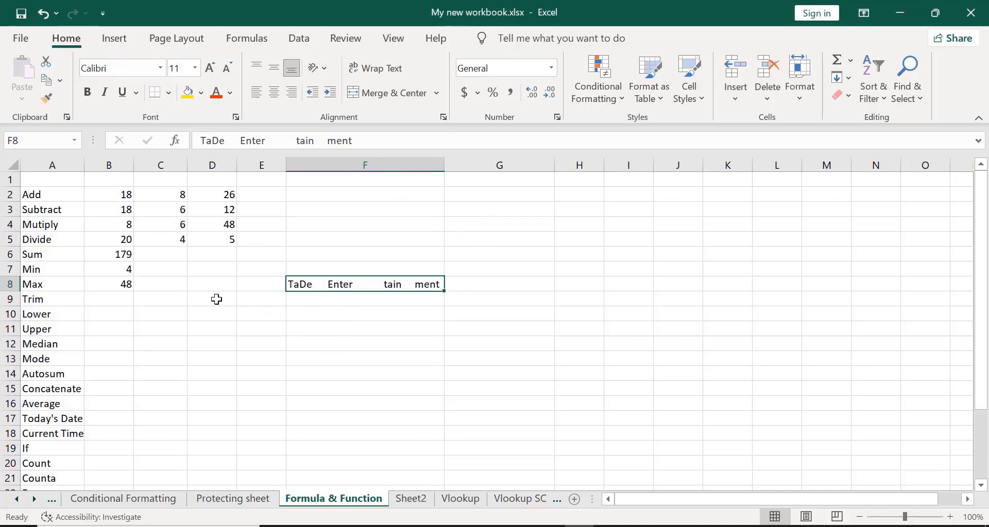
pyautogui.click(98, 302)
pyautogui.write('=')
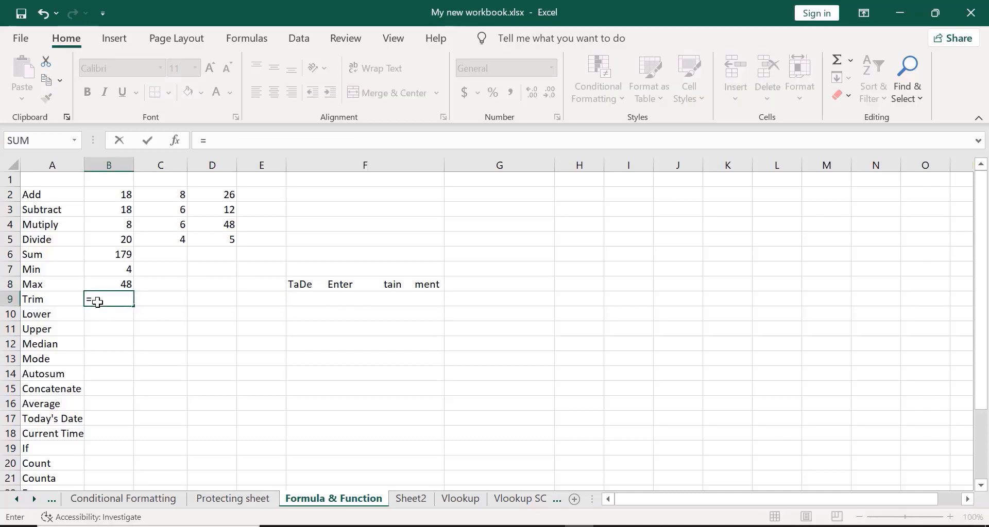
pyautogui.write('Trim')
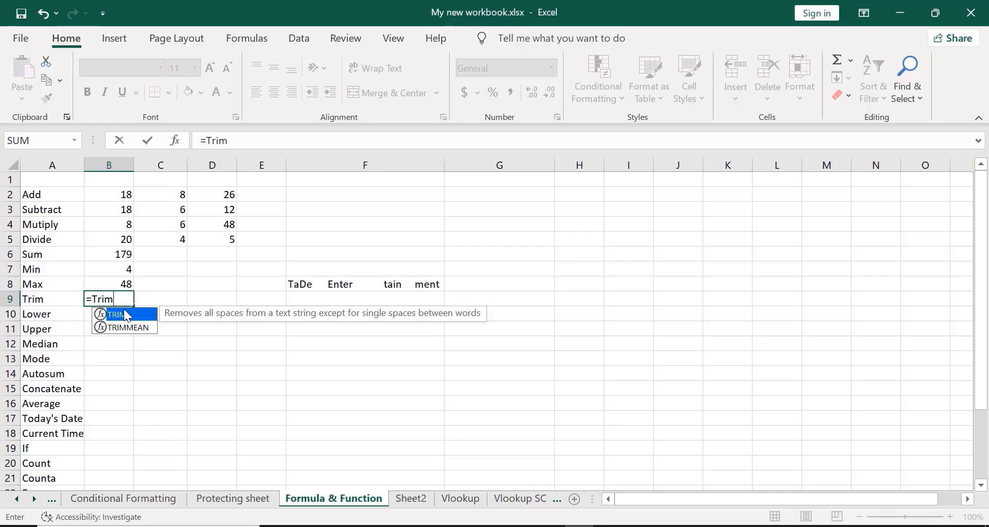
pyautogui.doubleClick(127, 315)
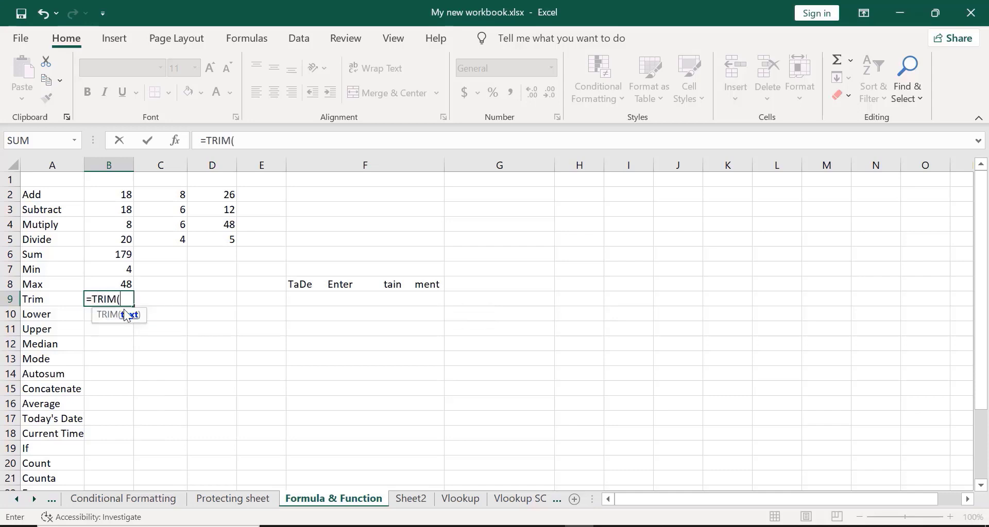
pyautogui.click(308, 287)
pyautogui.write(')')
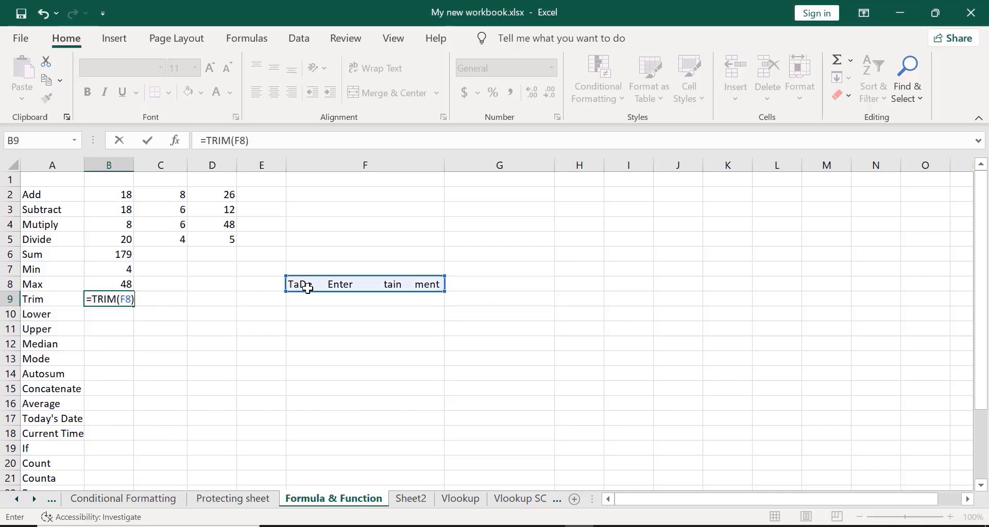
pyautogui.press('Return')
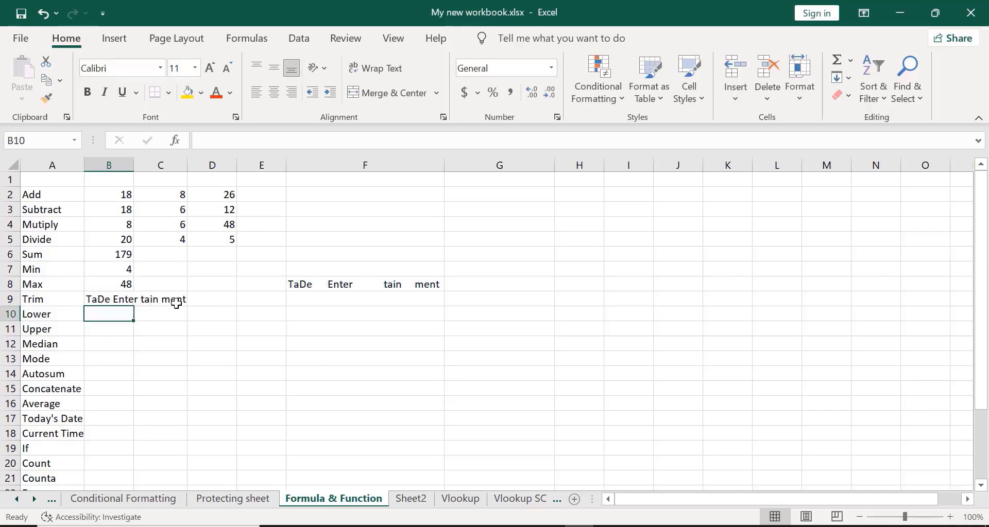
pyautogui.doubleClick(133, 166)
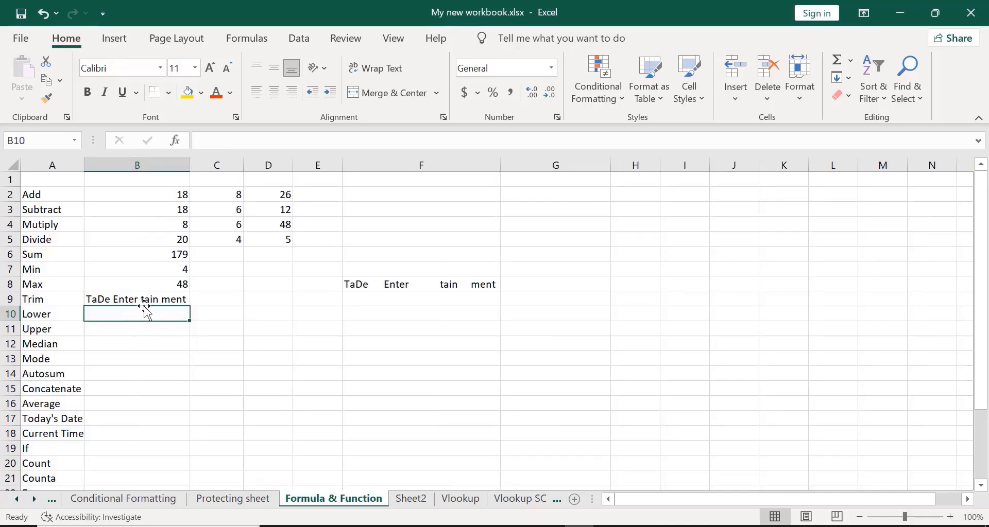
pyautogui.click(417, 110)
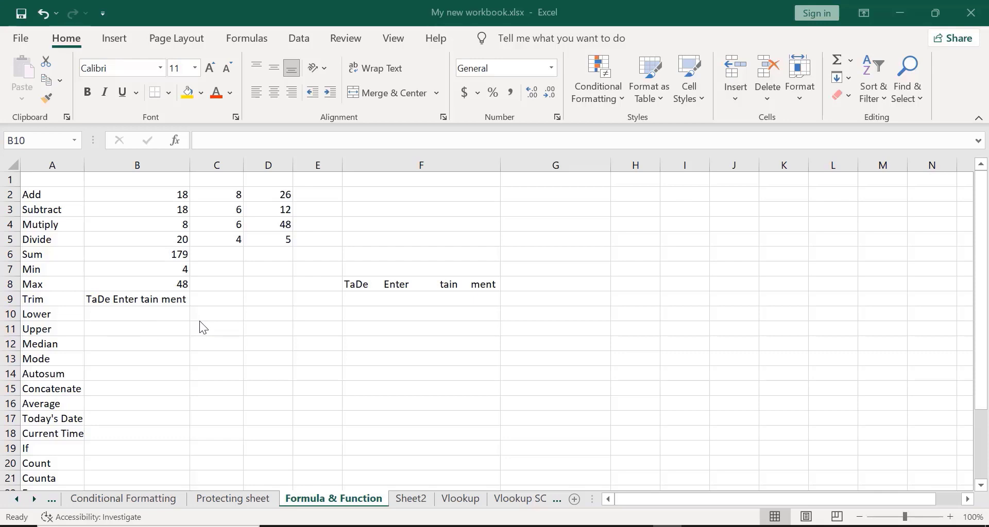
# - Abandon a started formula in B10 and enter DATA CRAFTING LAB in F10
pyautogui.click(120, 314)
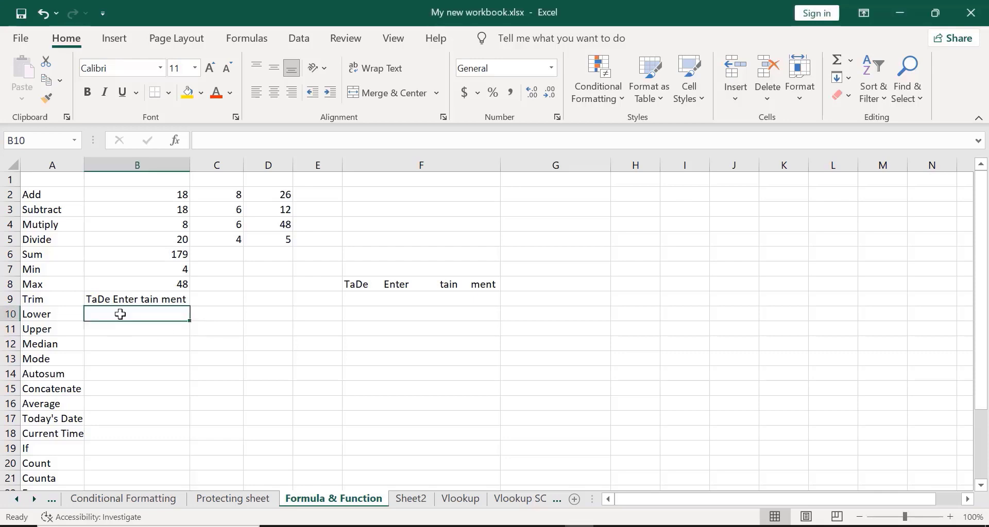
pyautogui.write('=')
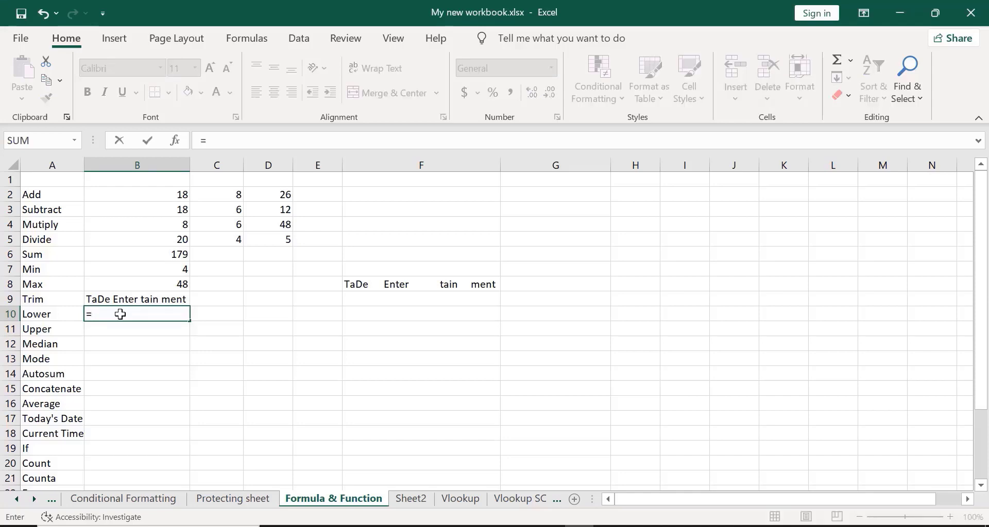
pyautogui.write('lower')
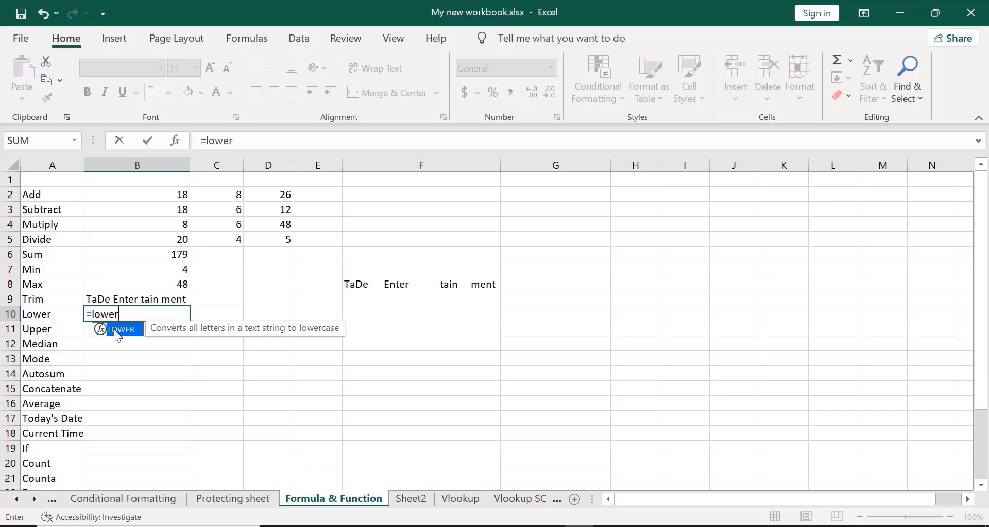
pyautogui.hotkey('ctrl', 'z')
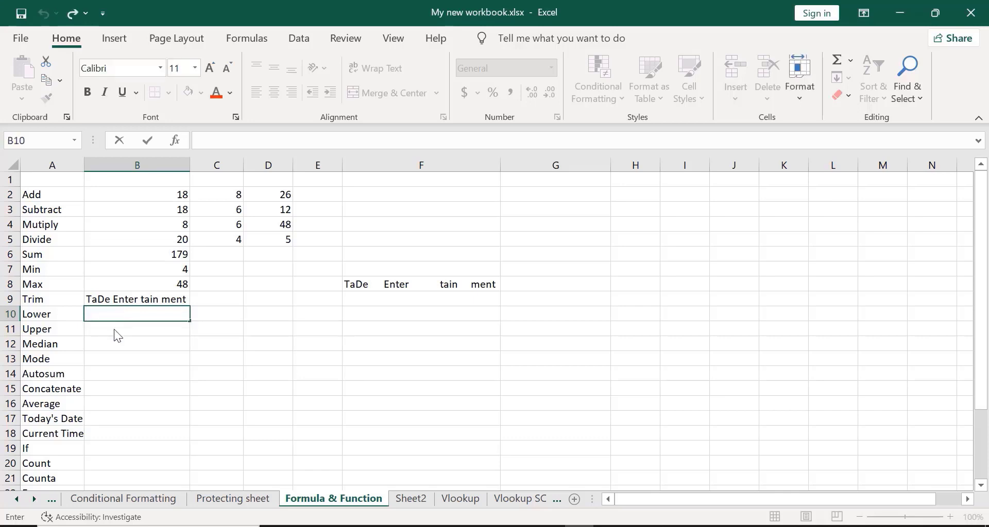
pyautogui.click(357, 312)
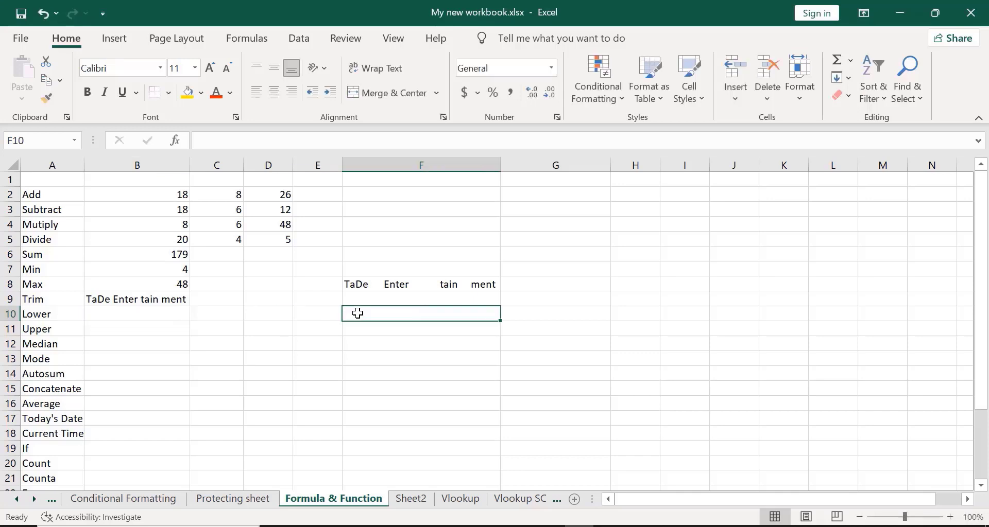
pyautogui.write('D')
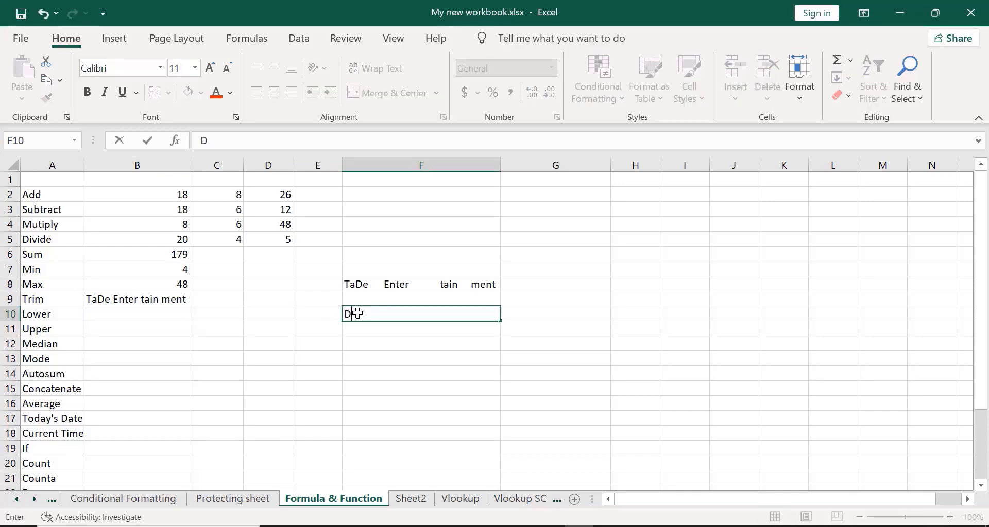
pyautogui.write('ATA CRAFT')
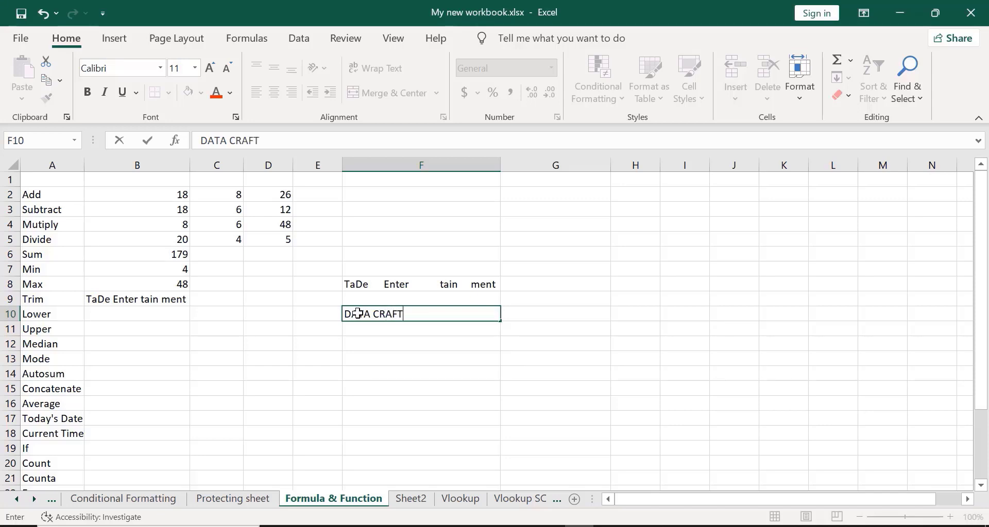
pyautogui.write('ING LAB')
pyautogui.press('Return')
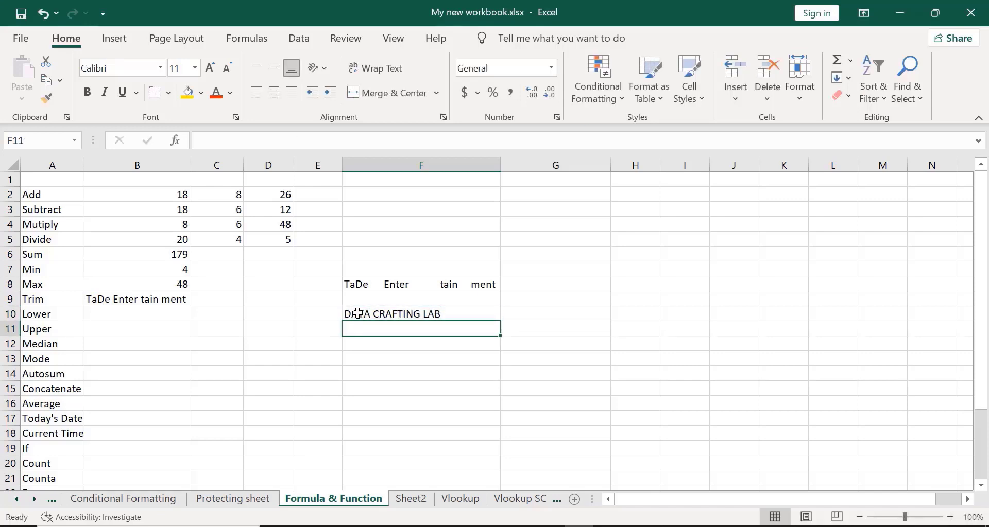
pyautogui.click(120, 313)
# - Enter =LOWER(F10) in B10 so it shows data crafting lab
pyautogui.write('=')
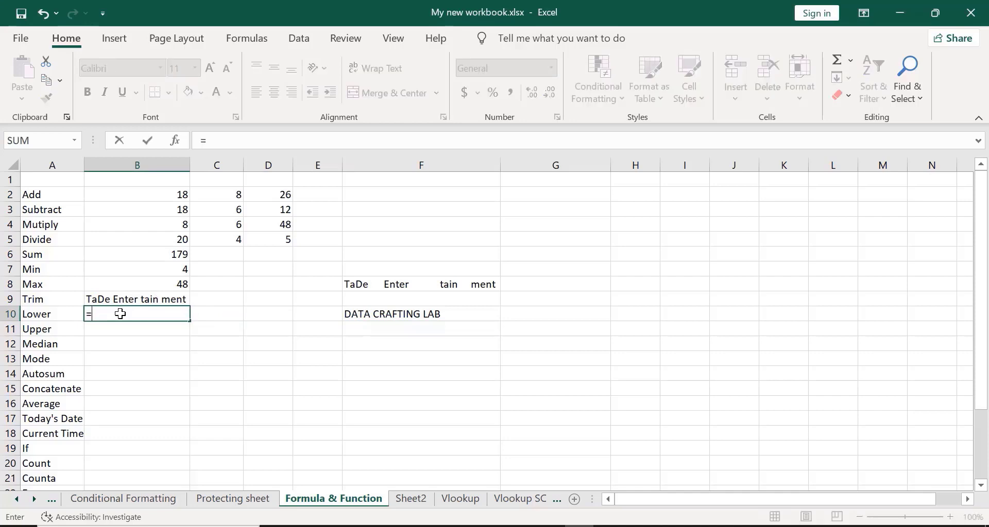
pyautogui.write('LO')
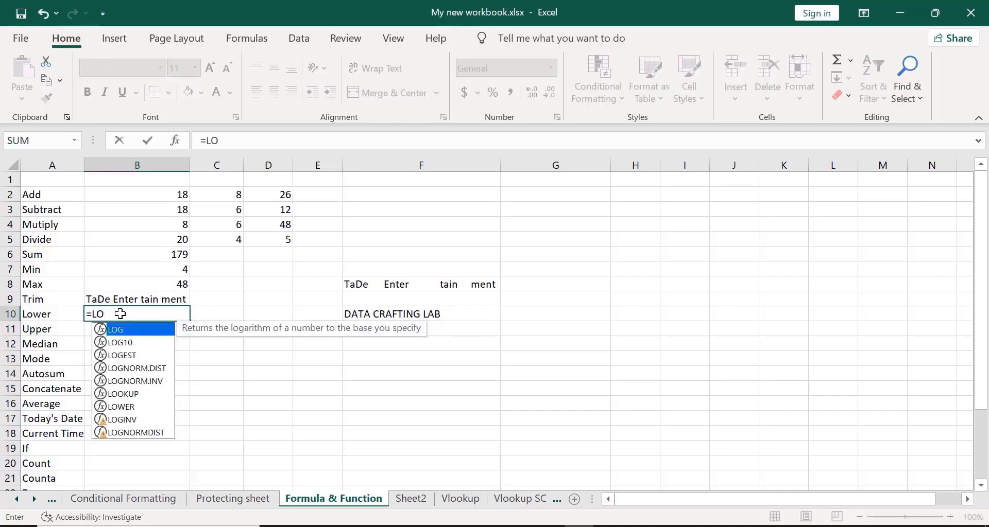
pyautogui.press('BackSpace')
pyautogui.press('BackSpace')
pyautogui.press('BackSpace')
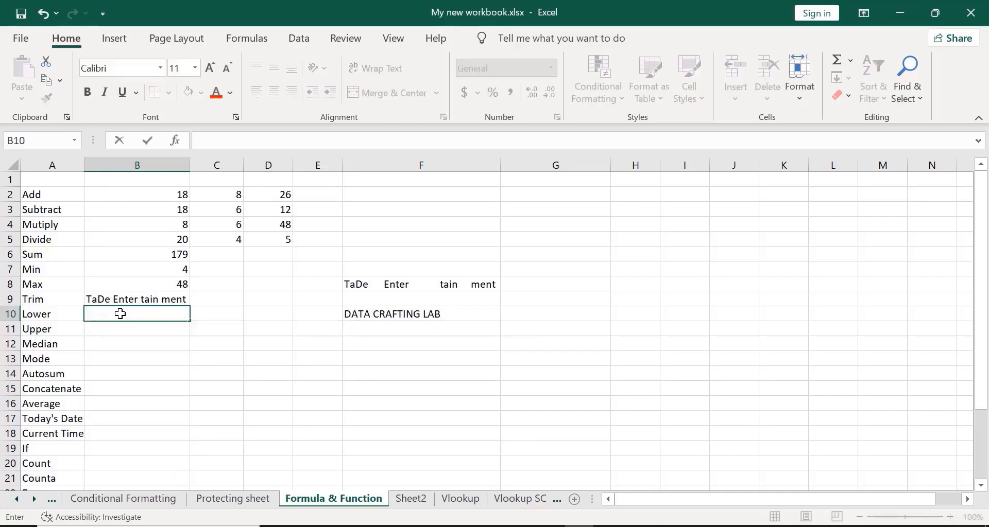
pyautogui.write('=')
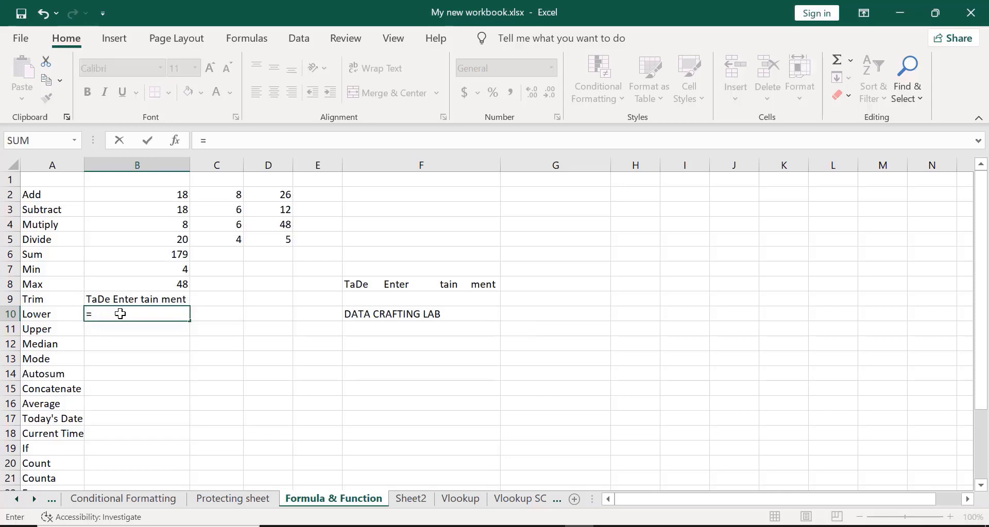
pyautogui.write('lower')
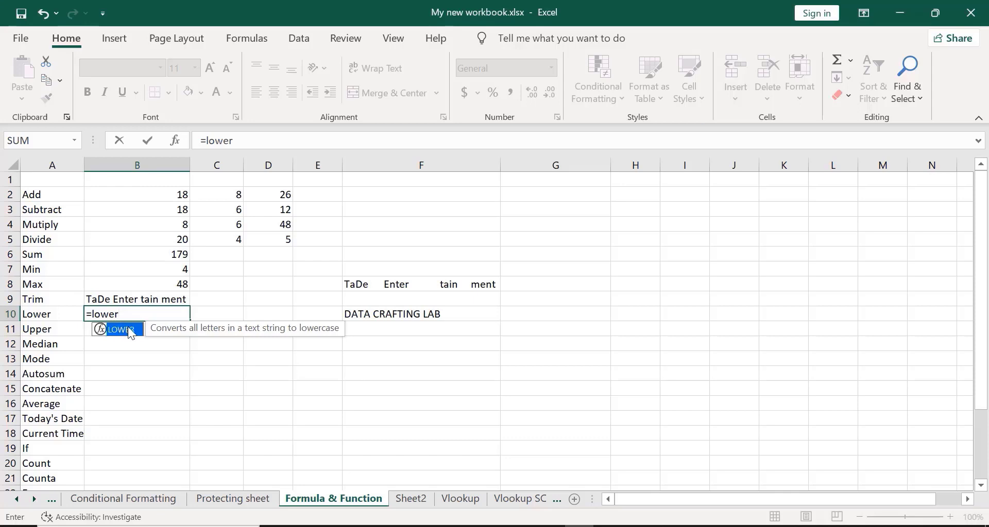
pyautogui.doubleClick(123, 330)
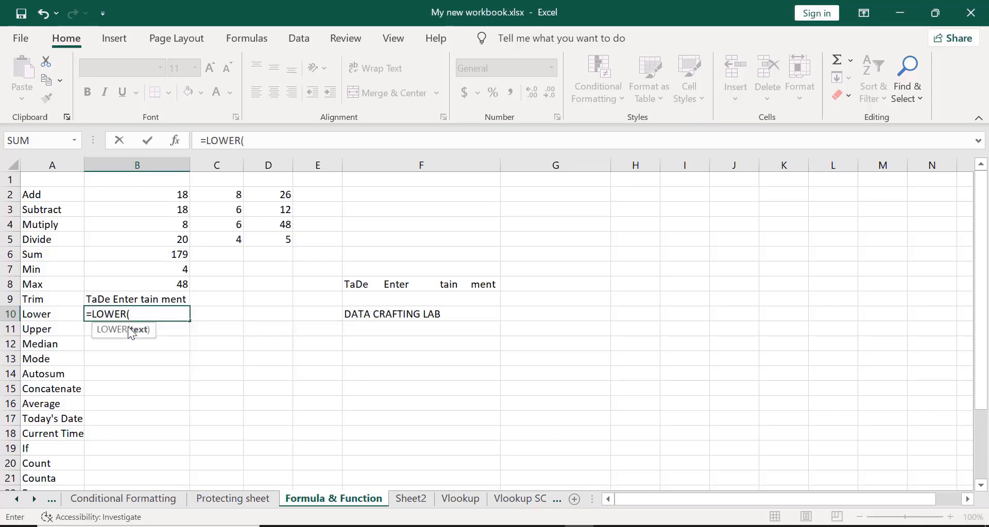
pyautogui.click(362, 316)
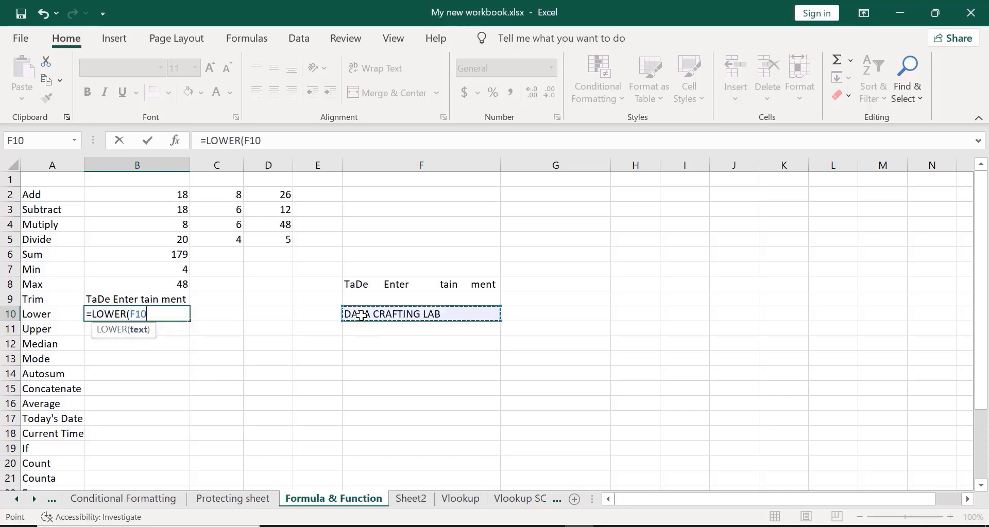
pyautogui.write(')')
pyautogui.press('Return')
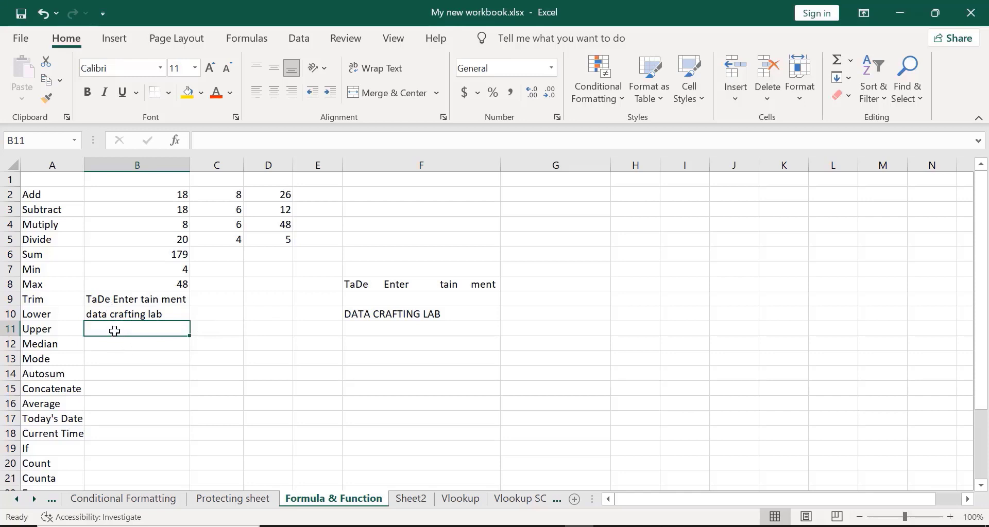
pyautogui.write('=')
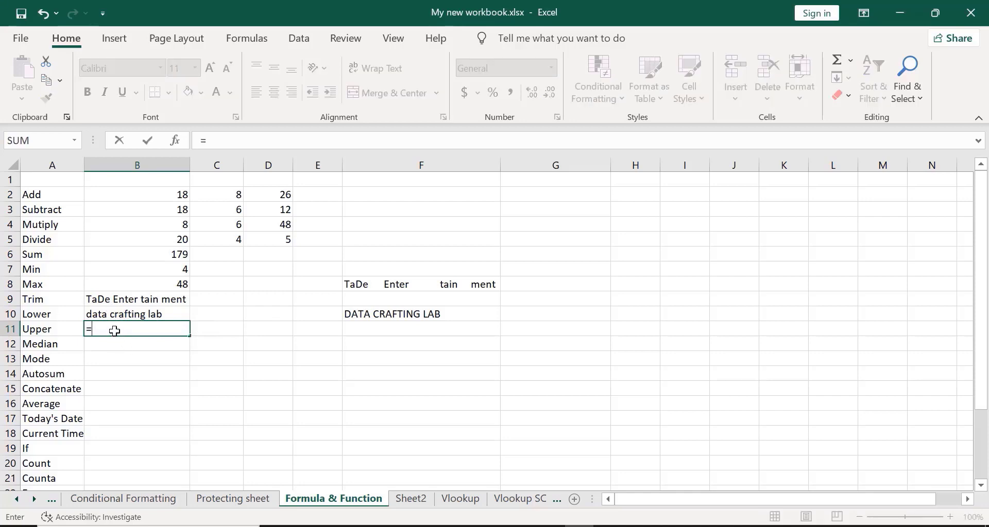
pyautogui.write('upp')
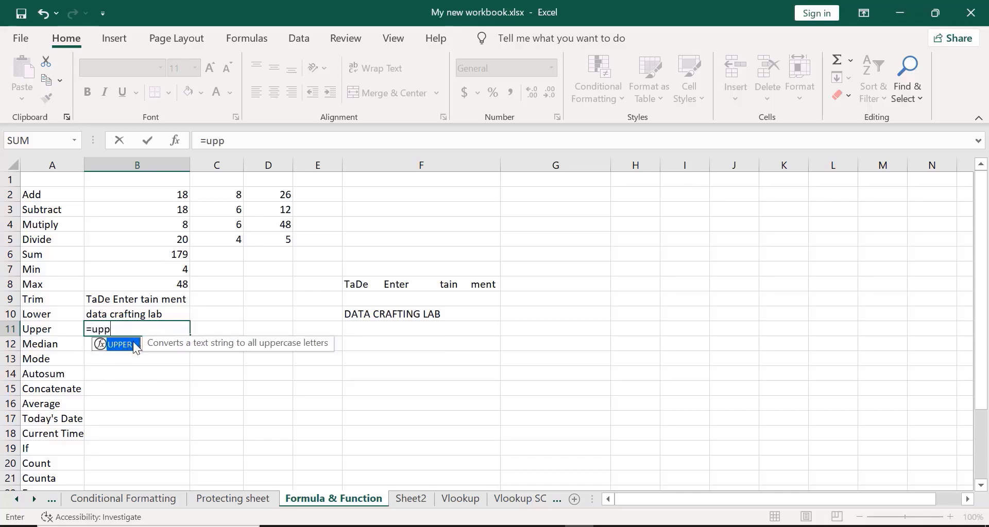
# - Complete =UPPER(B10) in B11 so it shows DATA CRAFTING LAB
pyautogui.doubleClick(133, 343)
pyautogui.click(120, 313)
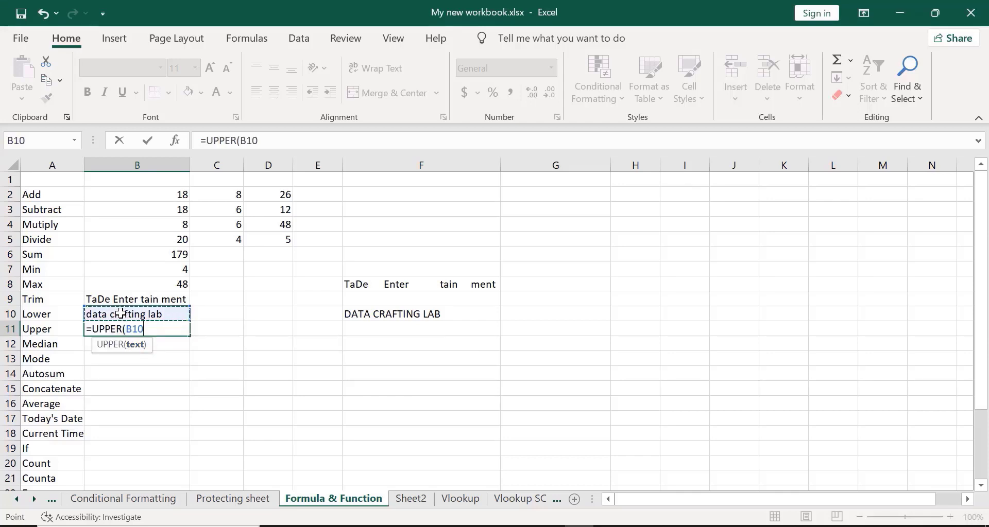
pyautogui.write(')')
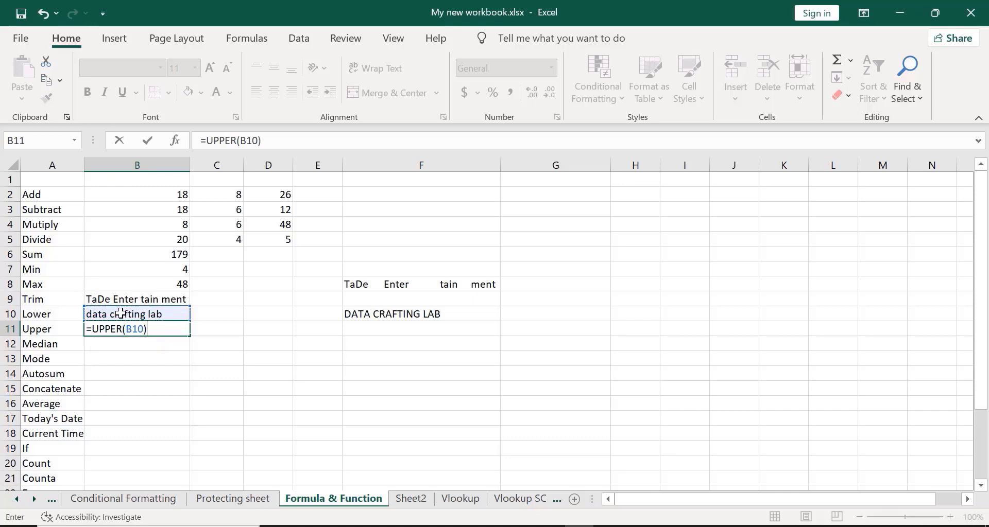
pyautogui.press('Return')
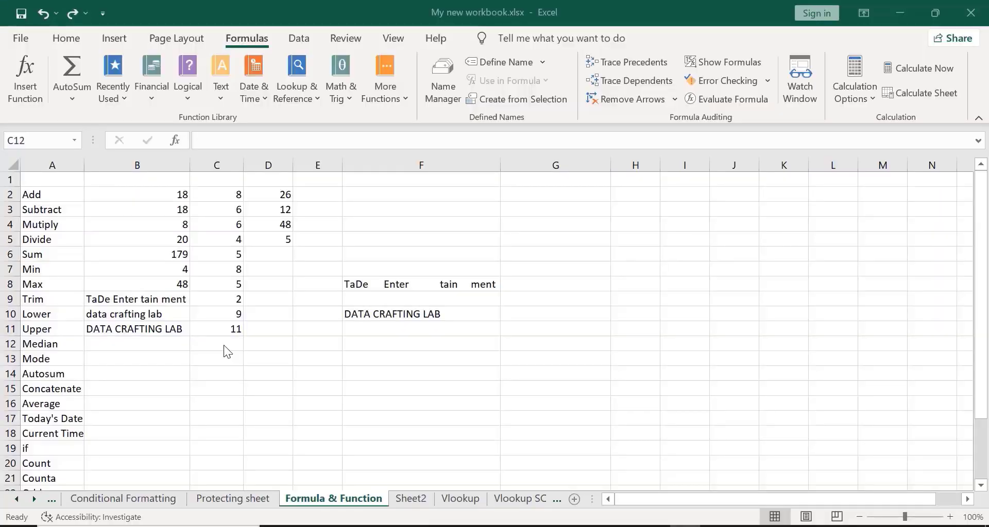
pyautogui.click(223, 345)
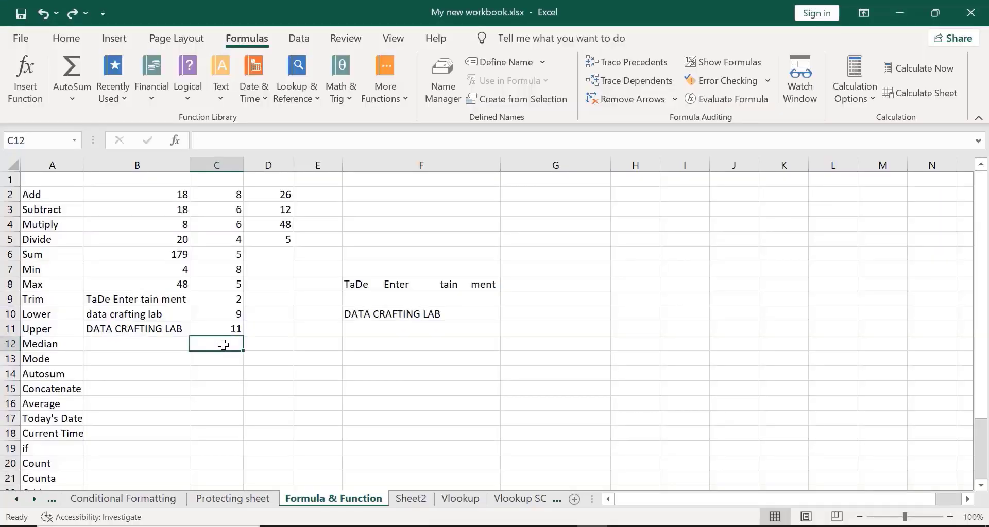
pyautogui.click(450, 135)
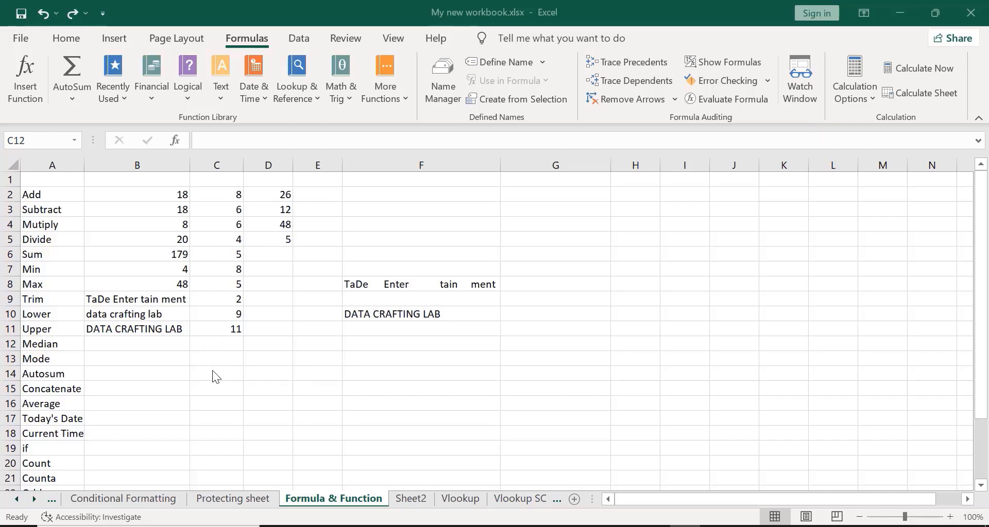
# - Enter =MEDIAN(C2:C11) in C12, giving 6
pyautogui.doubleClick(209, 344)
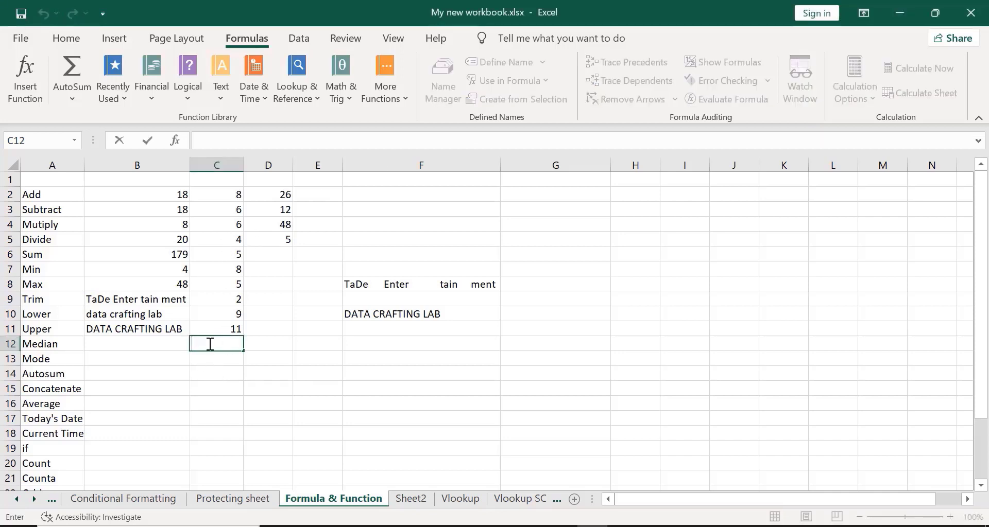
pyautogui.write('=med')
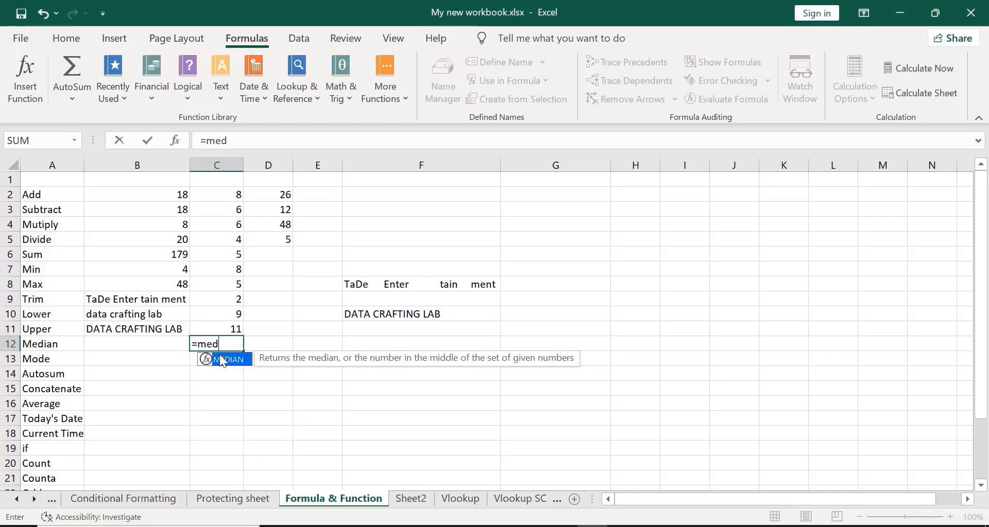
pyautogui.doubleClick(223, 359)
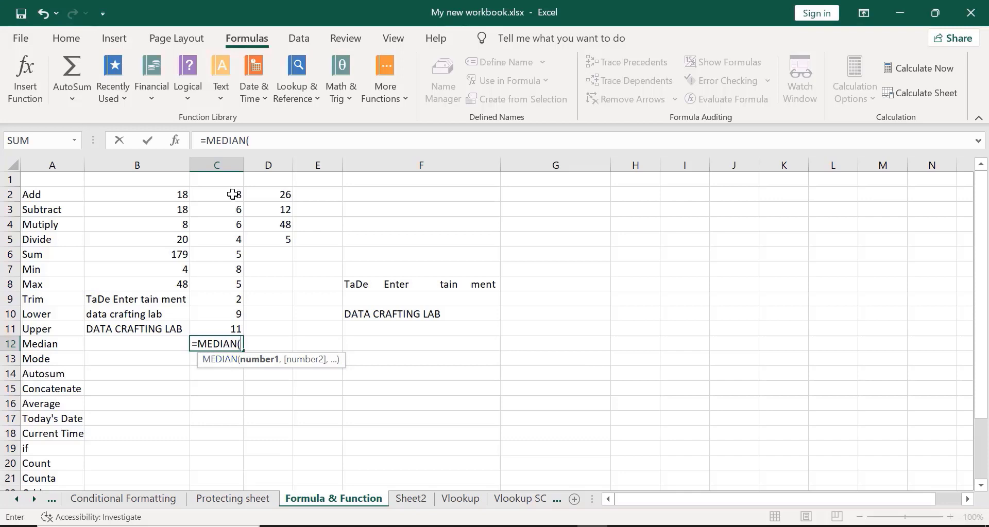
pyautogui.moveTo(230, 193); pyautogui.dragTo(230, 330)
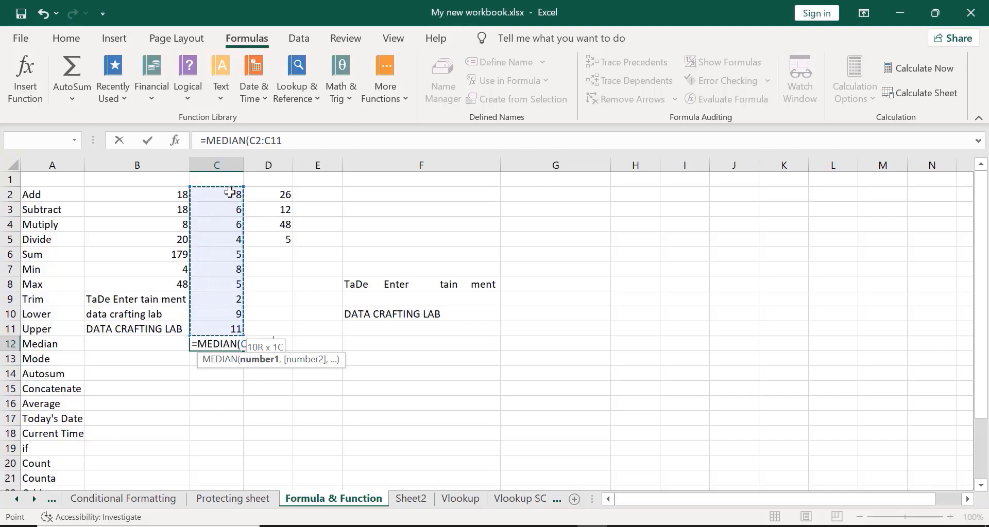
pyautogui.write(')')
pyautogui.press('Return')
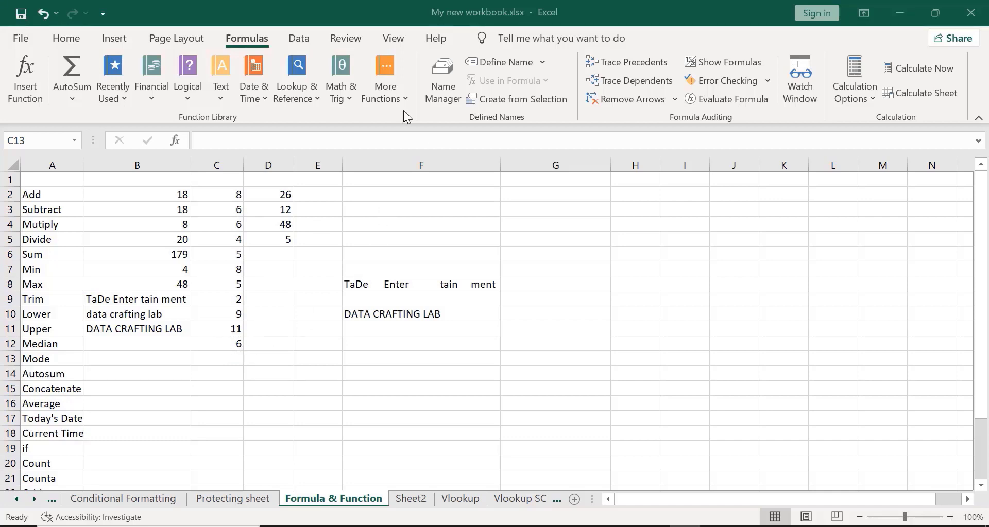
pyautogui.click(210, 358)
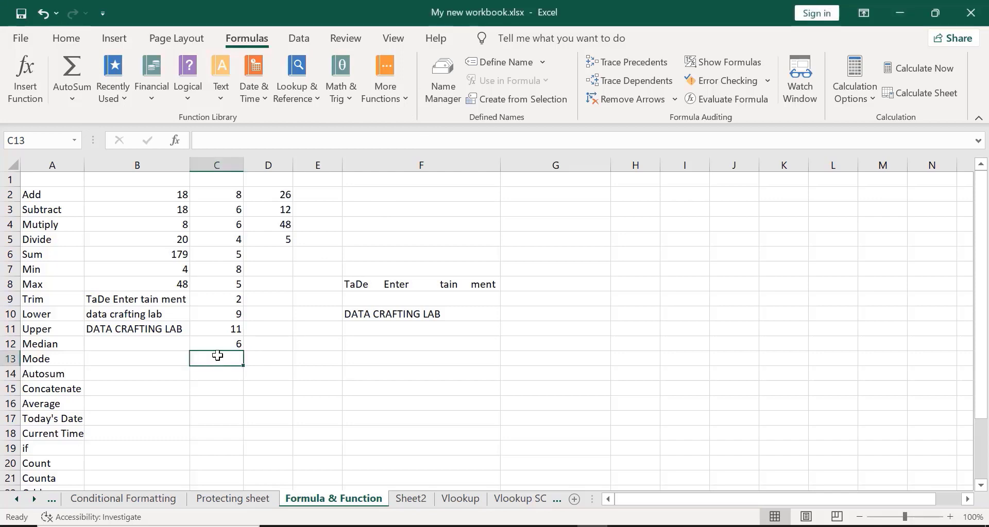
# - Enter =MODE(C2:C12) in C13, returning 6
pyautogui.click(418, 129)
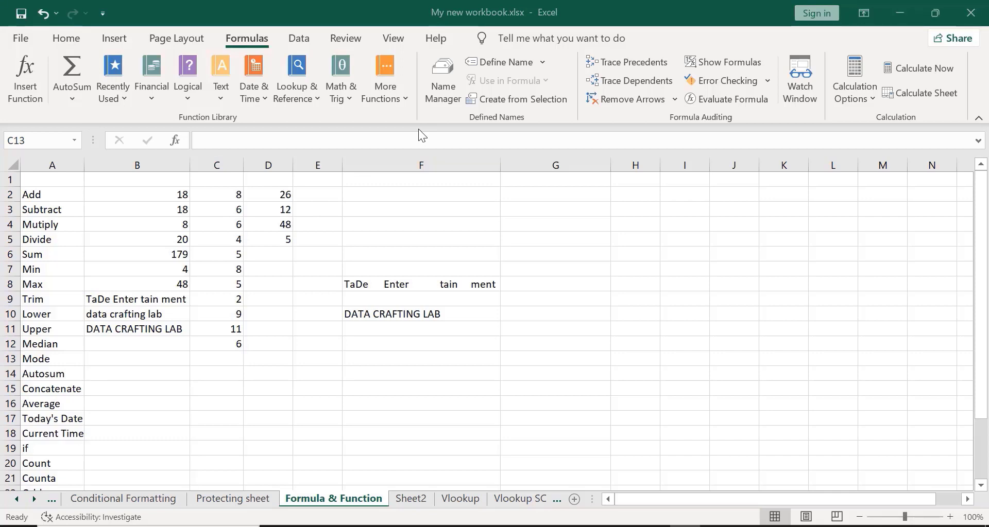
pyautogui.click(210, 360)
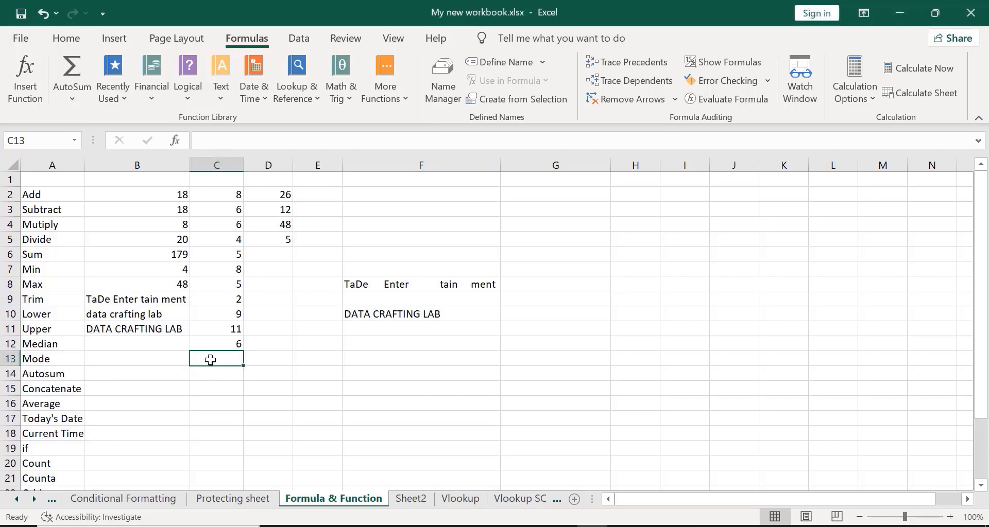
pyautogui.write('=')
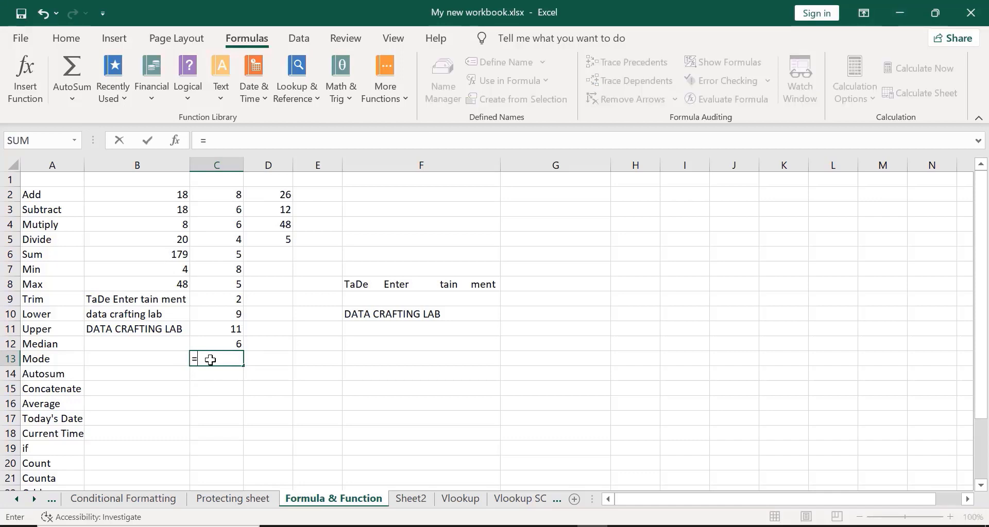
pyautogui.write('mo')
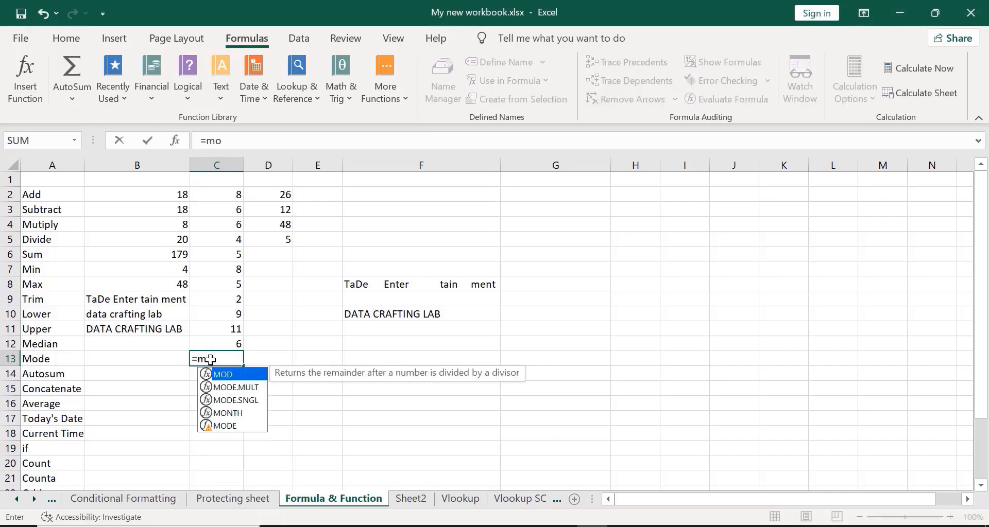
pyautogui.write('de')
pyautogui.click(233, 401)
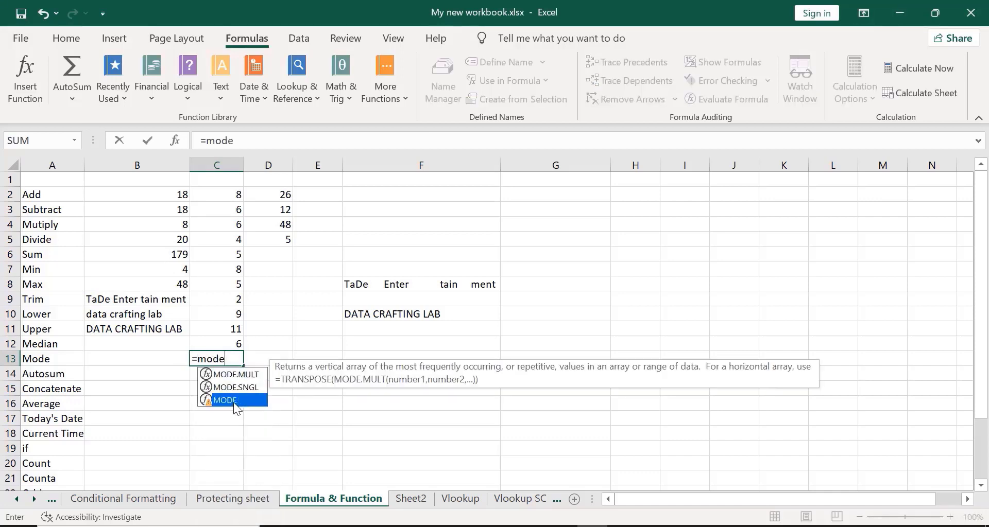
pyautogui.doubleClick(233, 401)
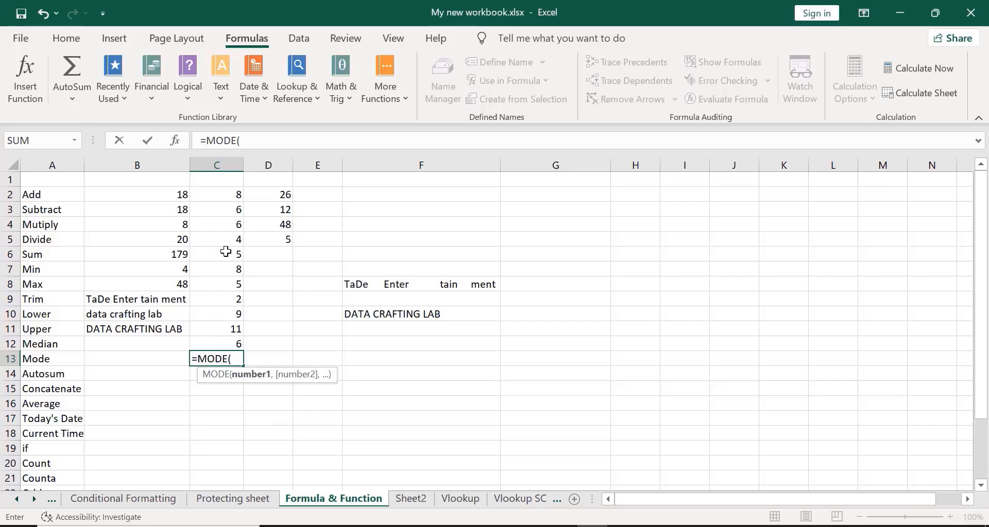
pyautogui.click(222, 192)
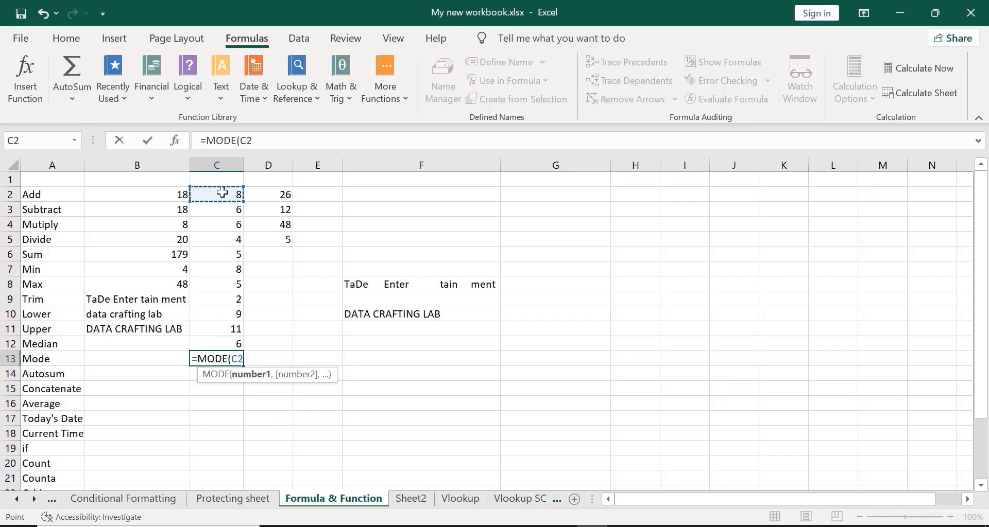
pyautogui.hotkey('shift', 'Down')
pyautogui.hotkey('shift', 'Down')
pyautogui.hotkey('shift', 'Down')
pyautogui.hotkey('shift', 'Down')
pyautogui.hotkey('shift', 'Down')
pyautogui.hotkey('shift', 'Down')
pyautogui.hotkey('shift', 'Down')
pyautogui.hotkey('shift', 'Down')
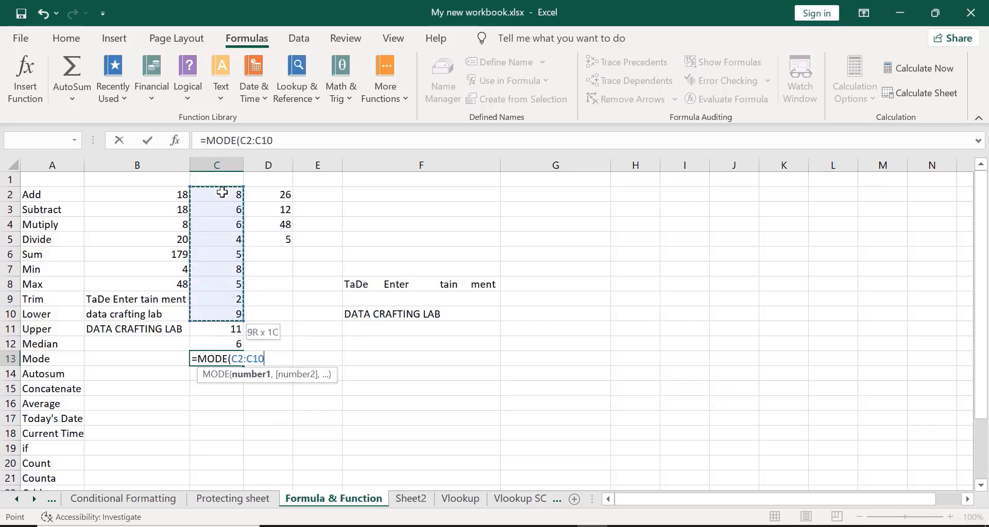
pyautogui.hotkey('shift', 'Down')
pyautogui.hotkey('shift', 'Down')
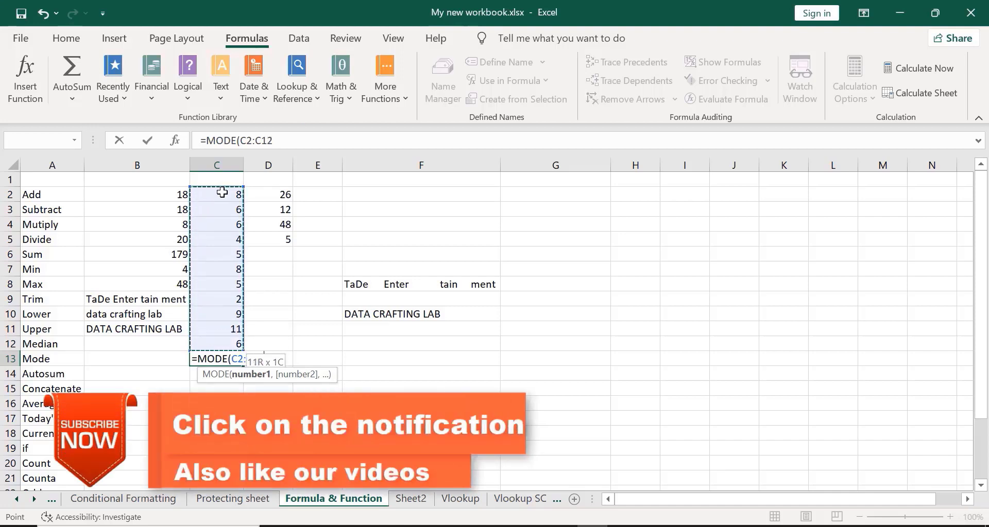
pyautogui.write(')')
pyautogui.press('Return')
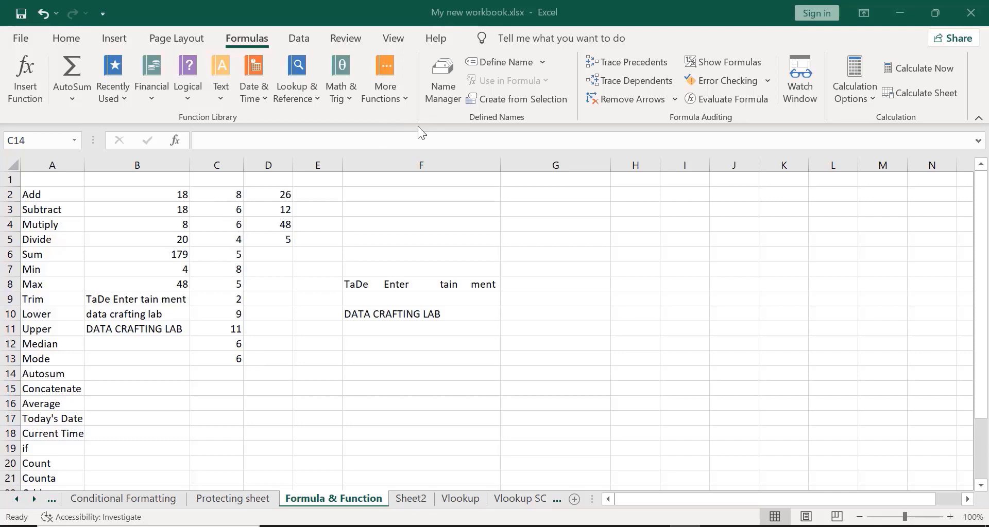
# - Look over the AutoSum summary function list in the Formulas function library
pyautogui.scroll(3, 418, 125)
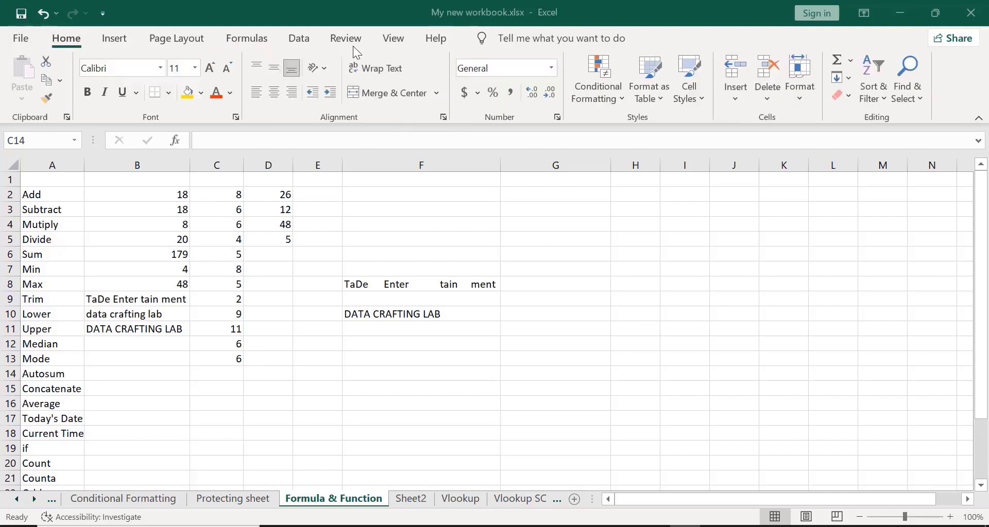
pyautogui.click(236, 38)
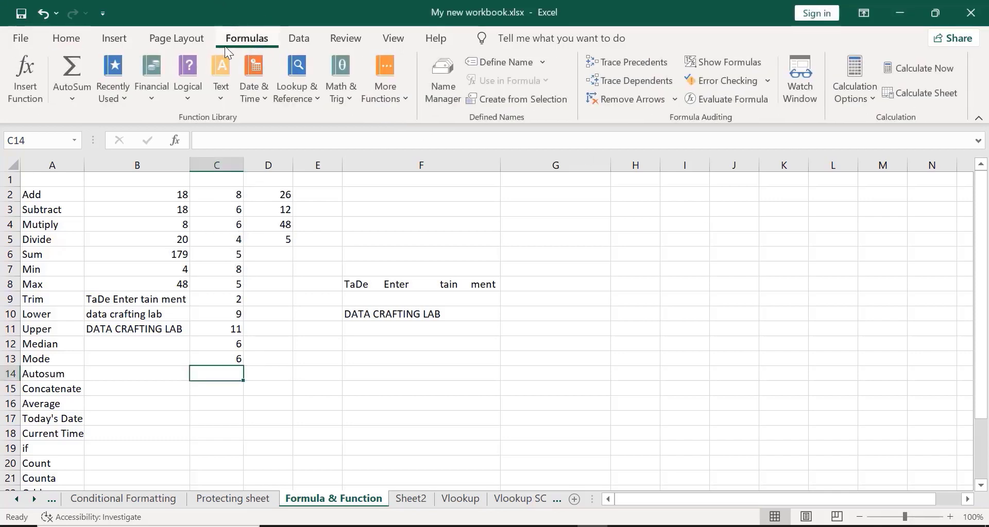
pyautogui.click(71, 98)
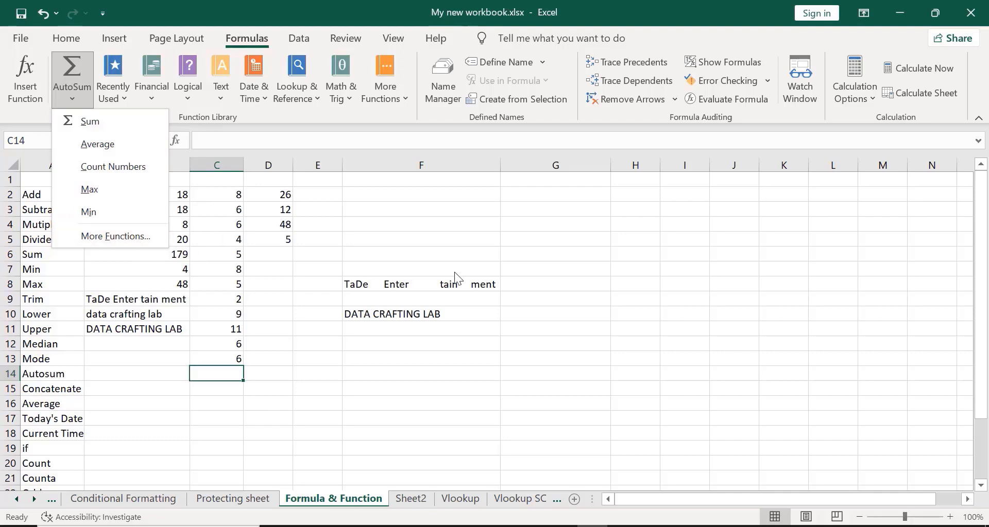
pyautogui.click(746, 228)
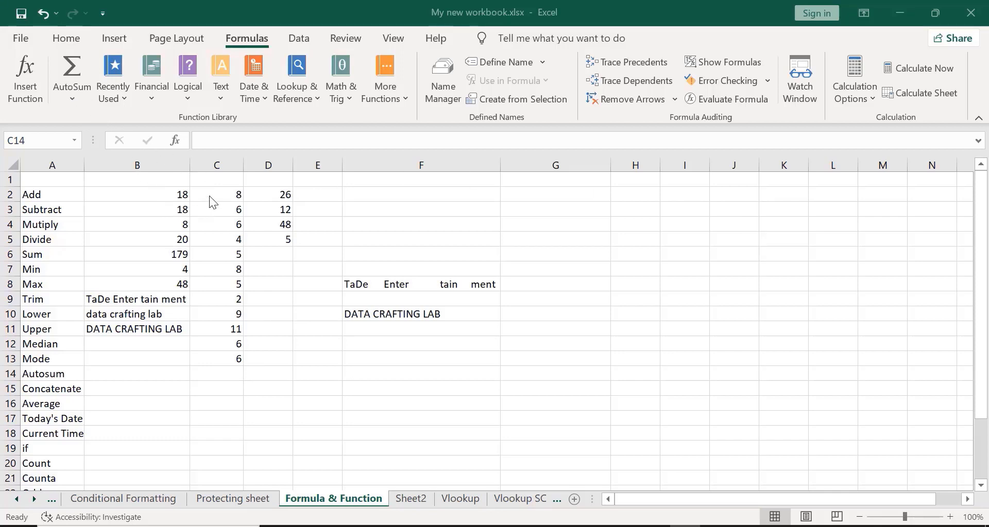
# - AutoSum C2:C13 into C14 so the Autosum row shows 76
pyautogui.click(204, 373)
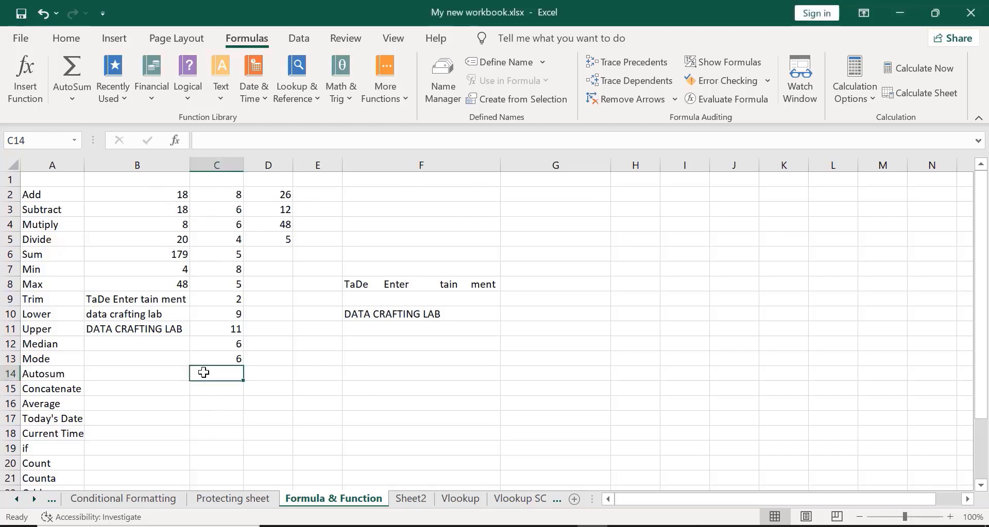
pyautogui.click(70, 77)
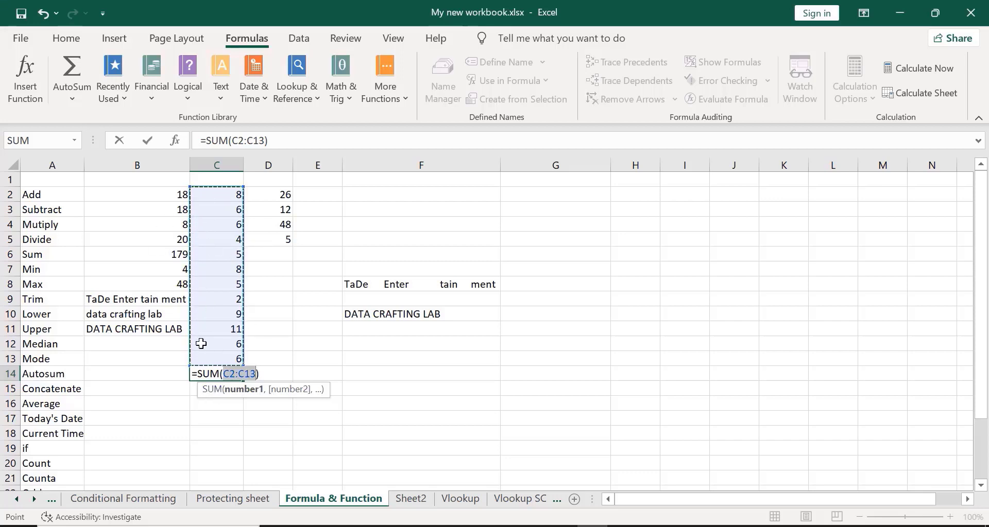
pyautogui.click(261, 372)
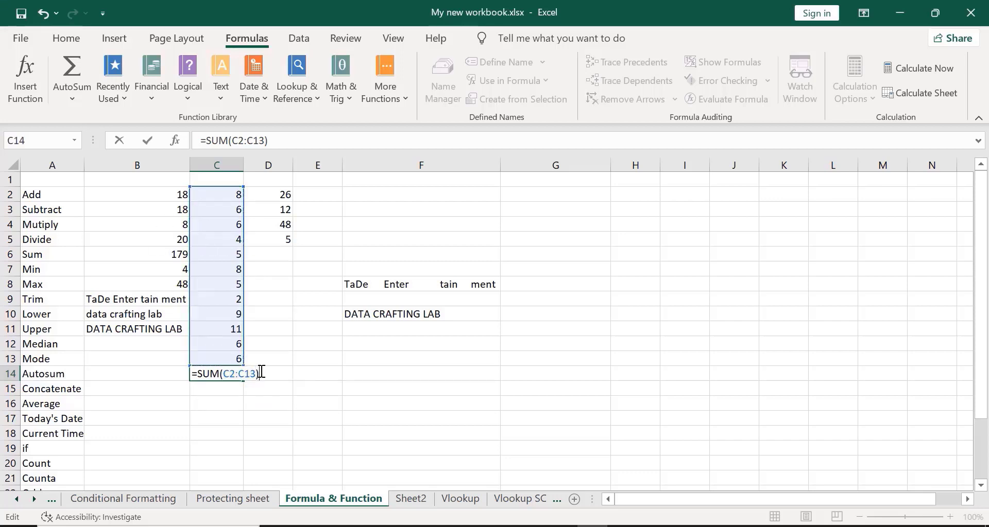
pyautogui.press('Return')
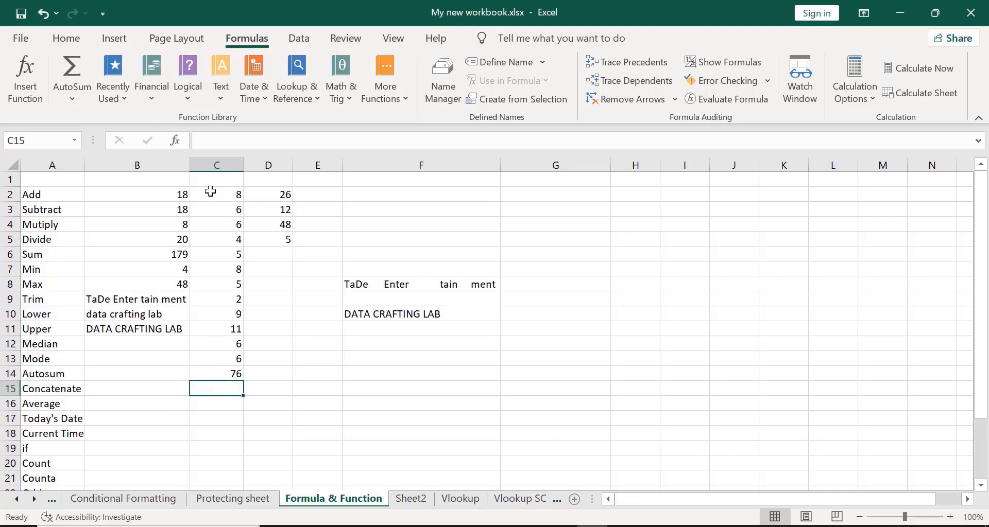
pyautogui.click(211, 191)
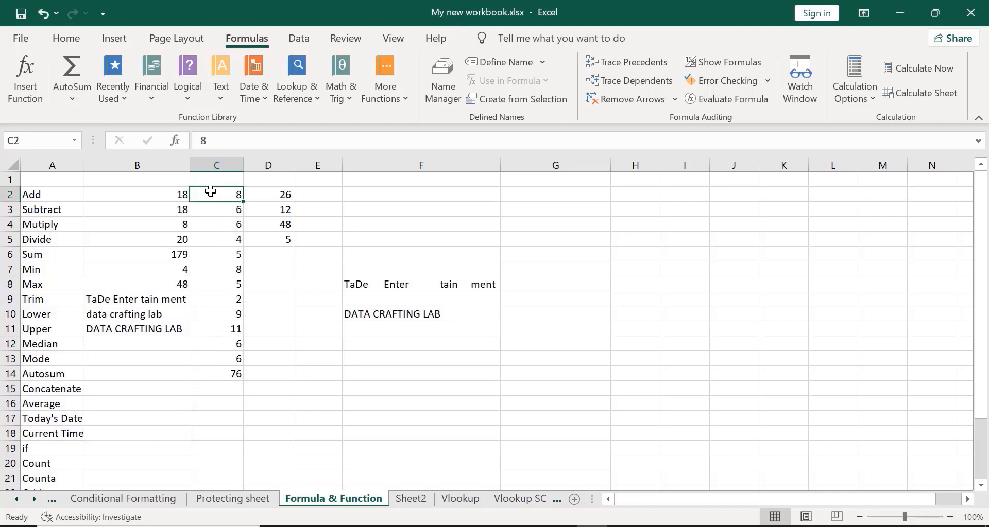
pyautogui.click(200, 359)
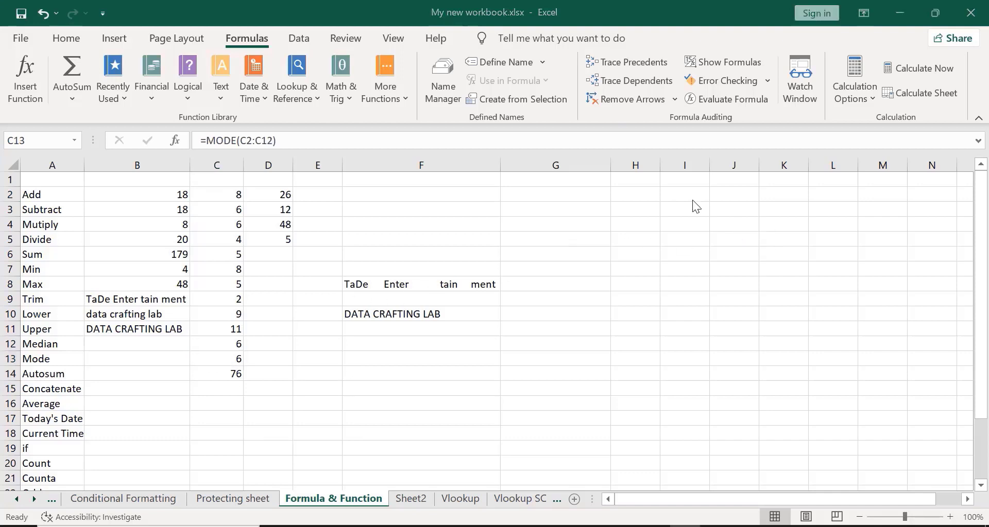
pyautogui.click(72, 98)
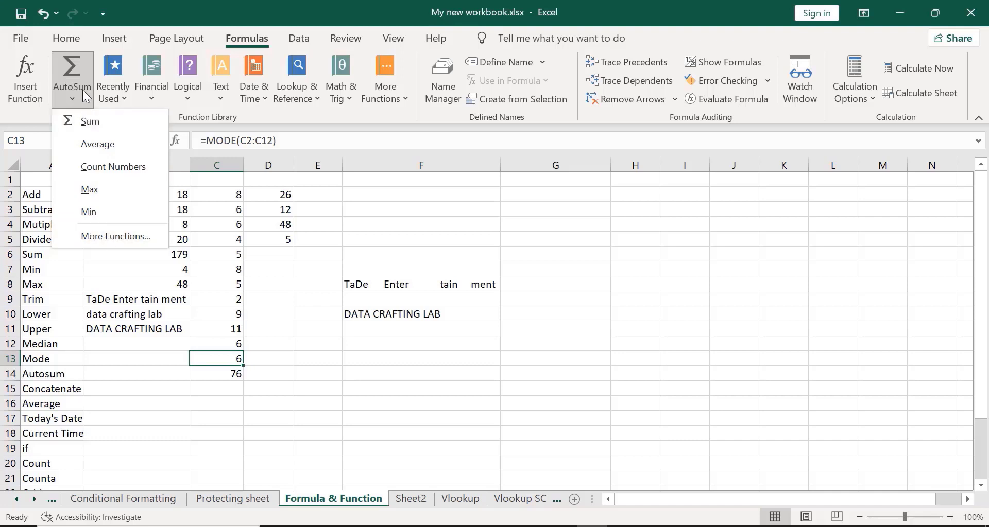
pyautogui.click(740, 212)
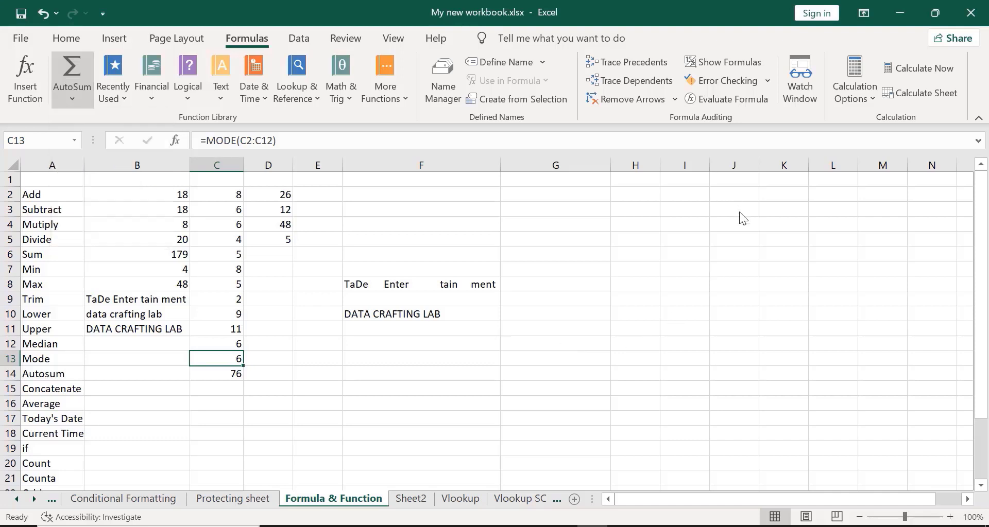
pyautogui.press('Down')
pyautogui.press('Down')
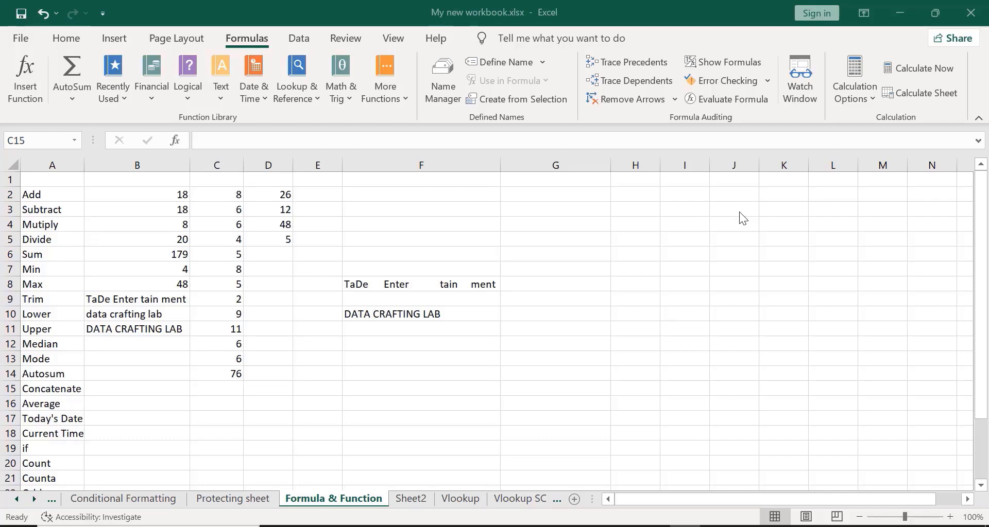
pyautogui.click(625, 223)
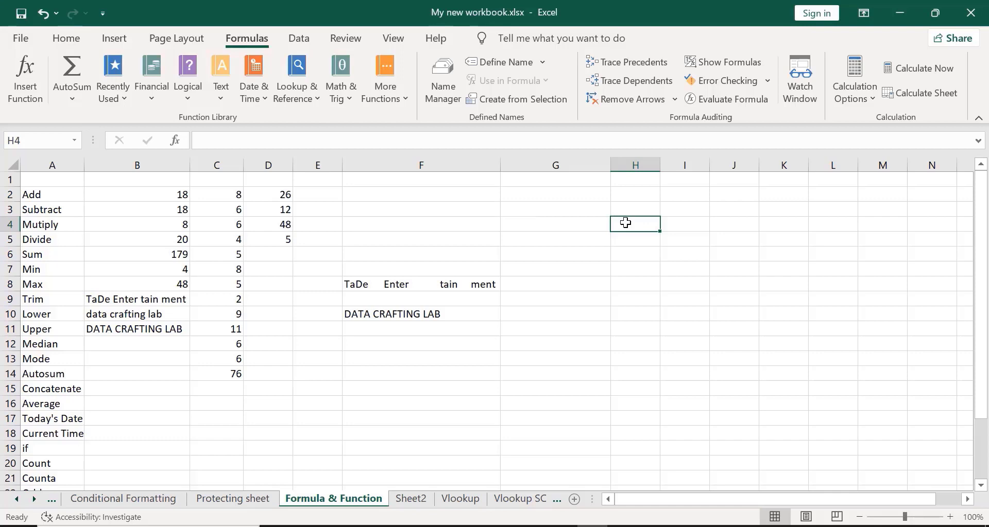
# - Enter Data in H4 and Craftinglab in I4, widening column I to fit
pyautogui.write('Da')
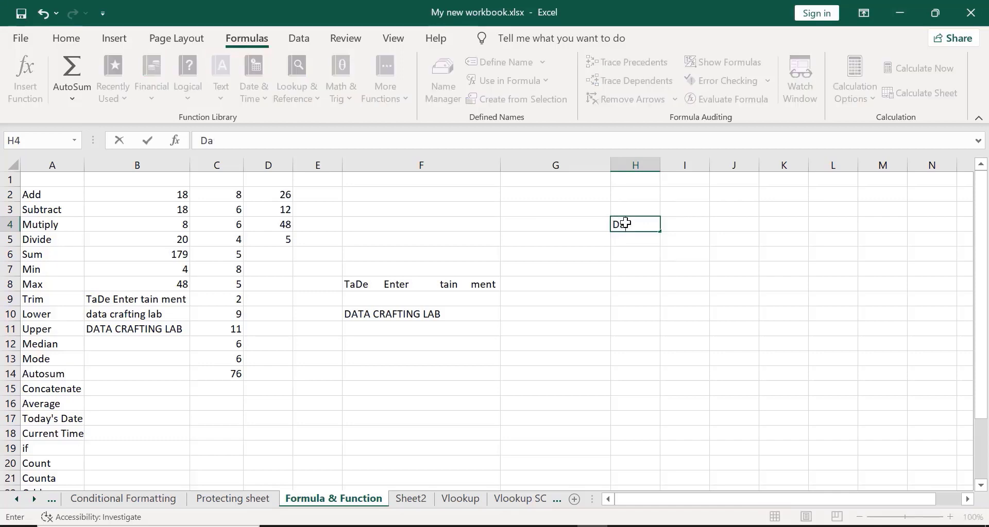
pyautogui.write('yta')
pyautogui.click(709, 223)
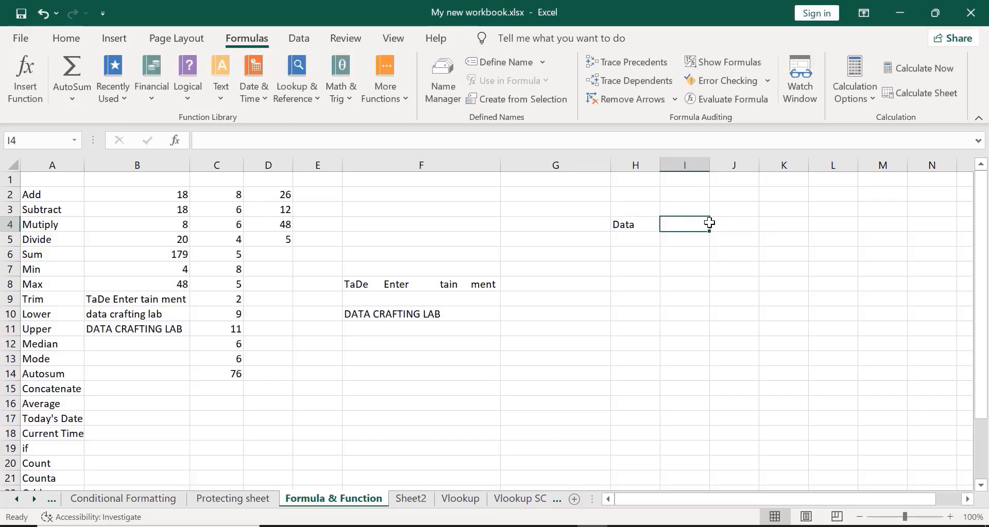
pyautogui.write('Craf')
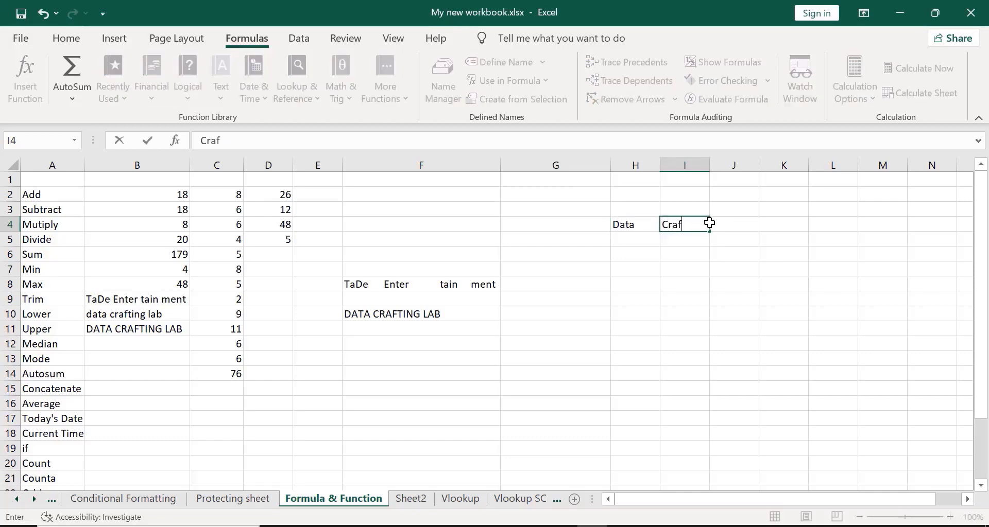
pyautogui.write('tinglab')
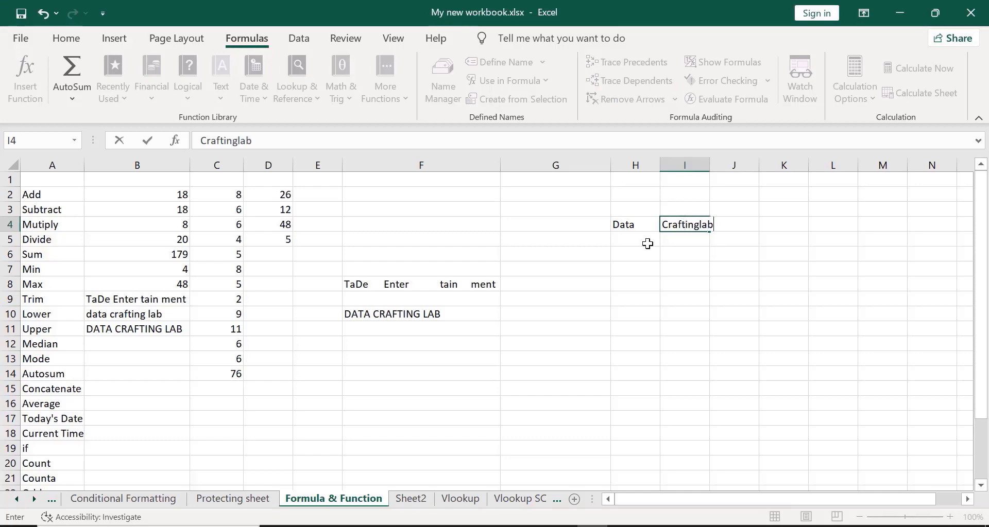
pyautogui.click(631, 243)
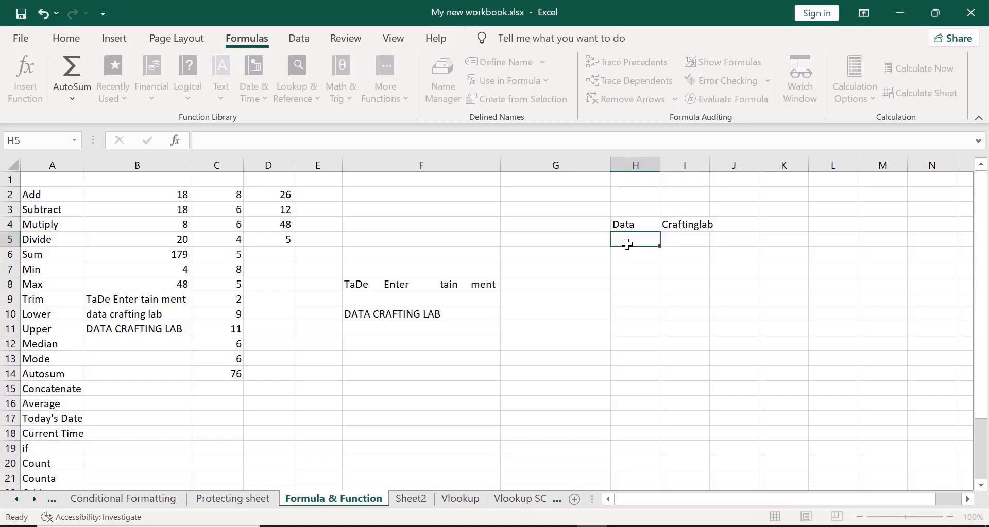
pyautogui.doubleClick(709, 171)
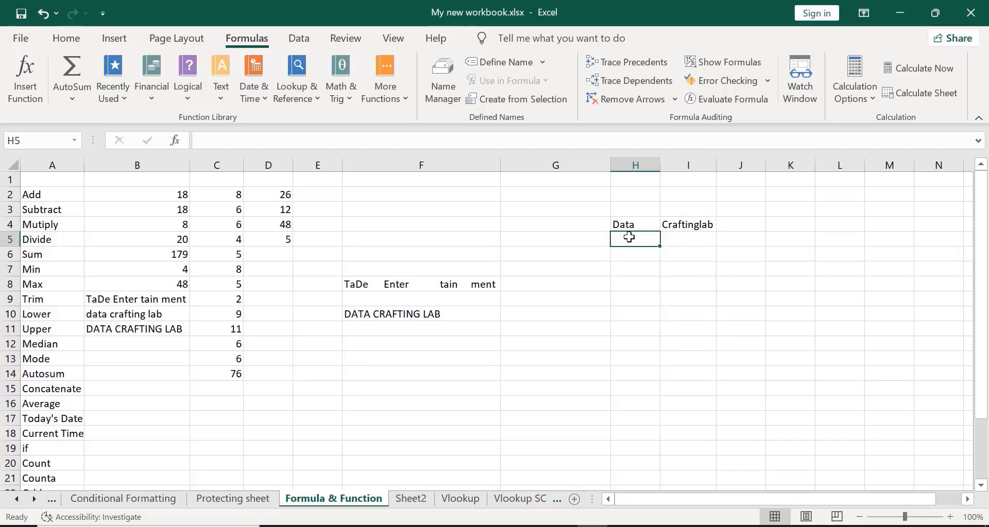
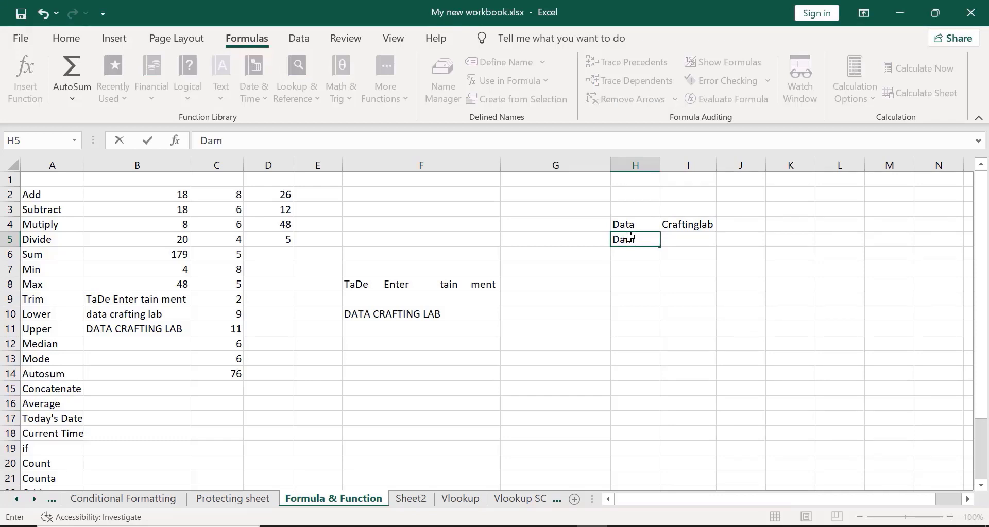
# - Fill H5:I6 with two people's first names and surnames, then select J4
pyautogui.click(700, 251)
pyautogui.click(689, 237)
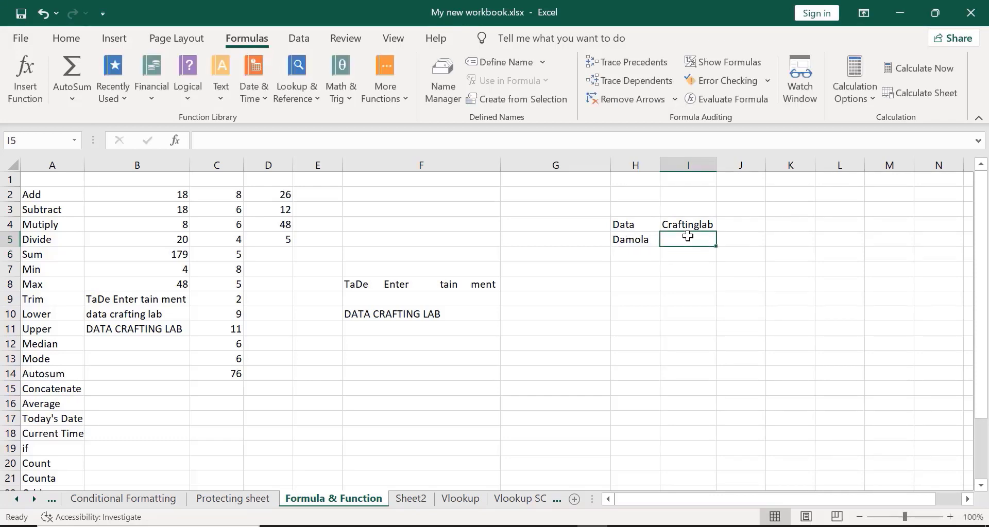
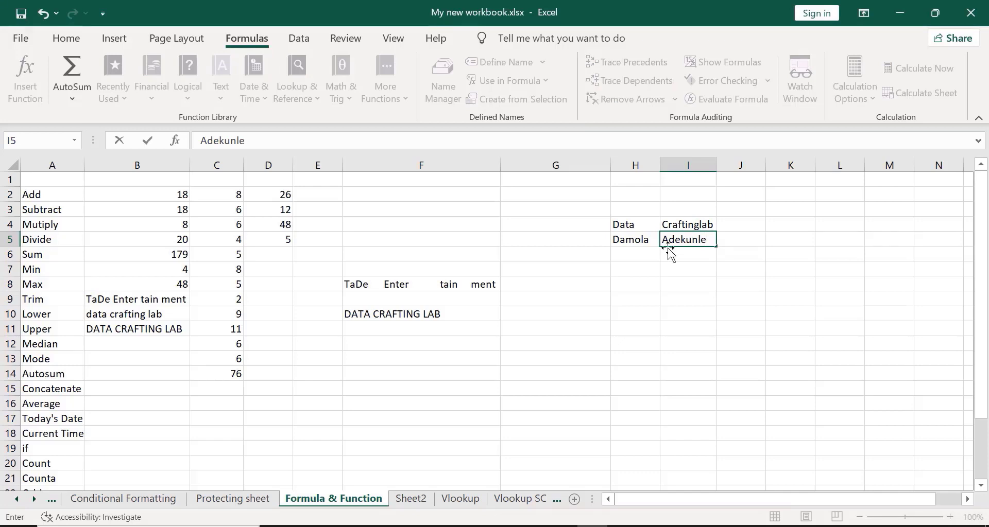
pyautogui.click(654, 252)
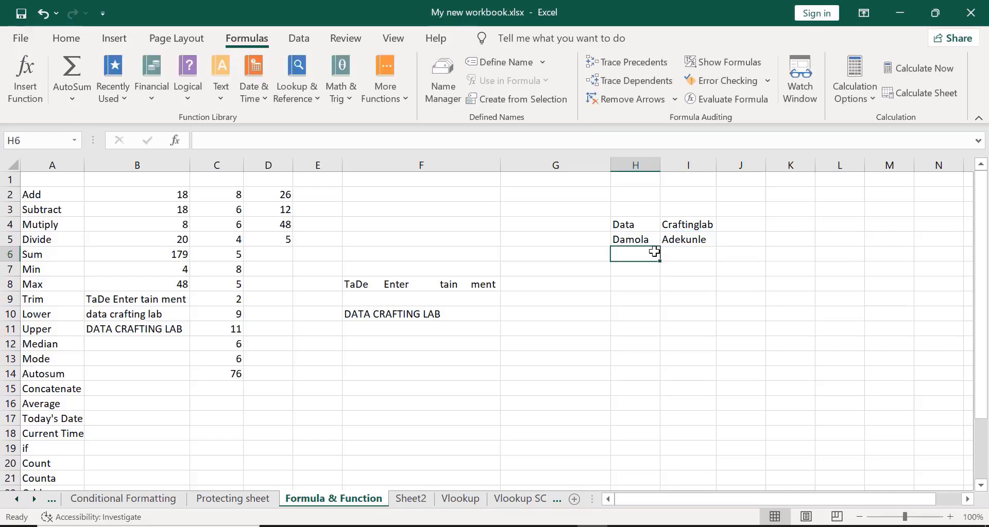
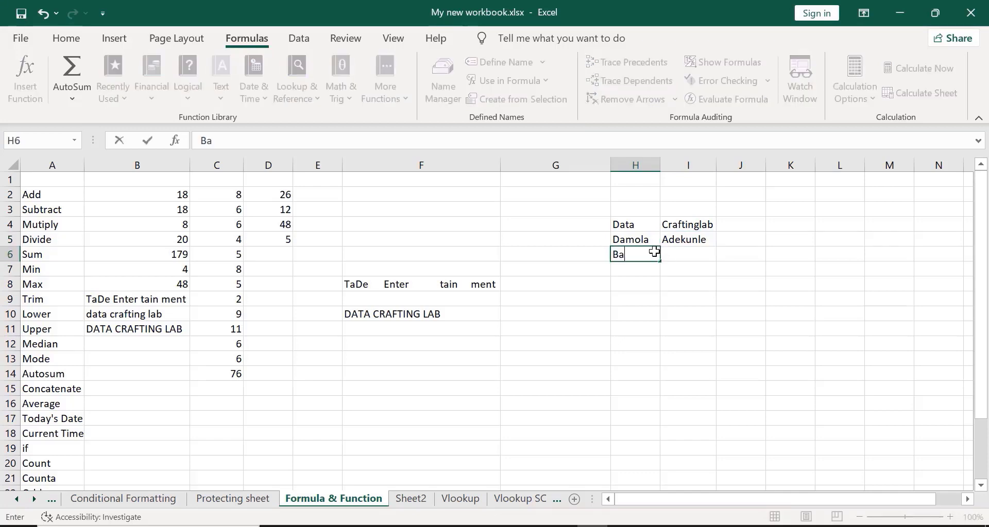
pyautogui.click(690, 252)
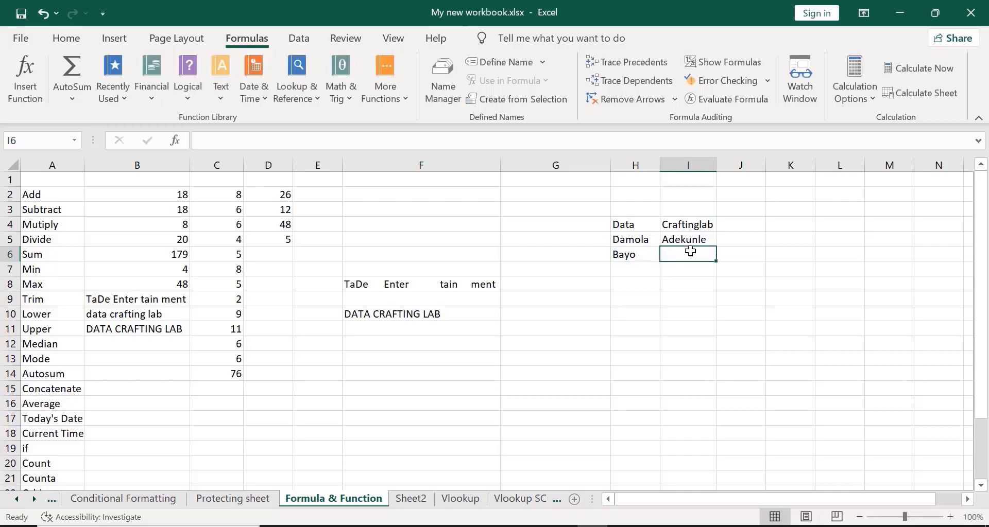
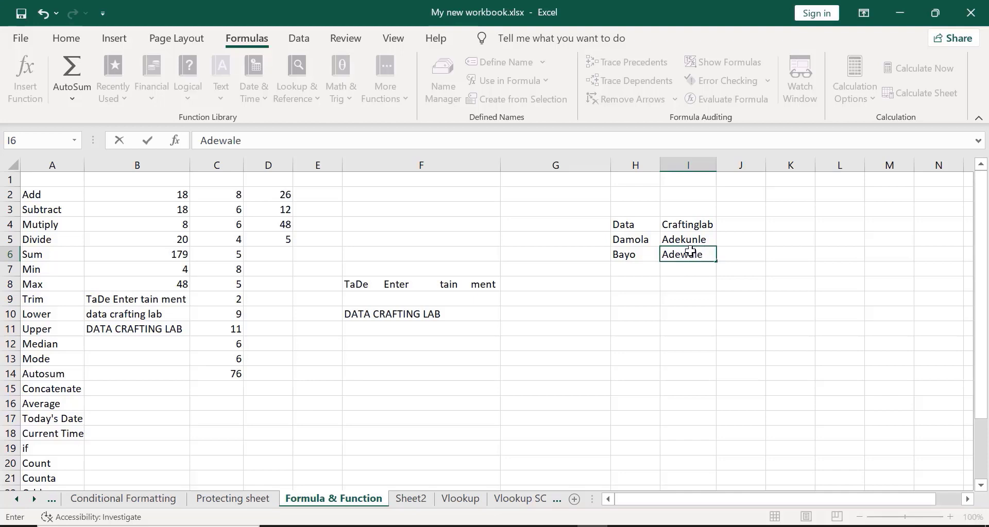
pyautogui.press('Return')
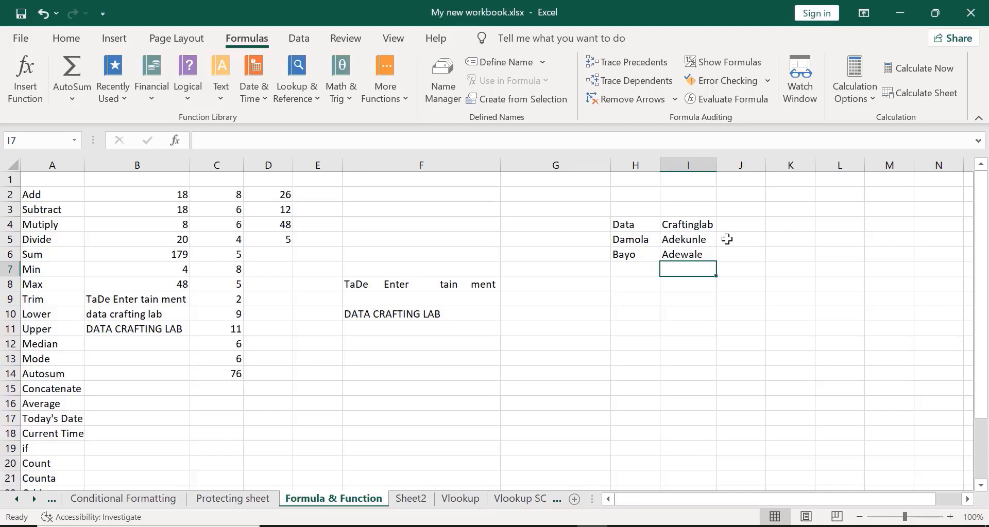
pyautogui.click(391, 208)
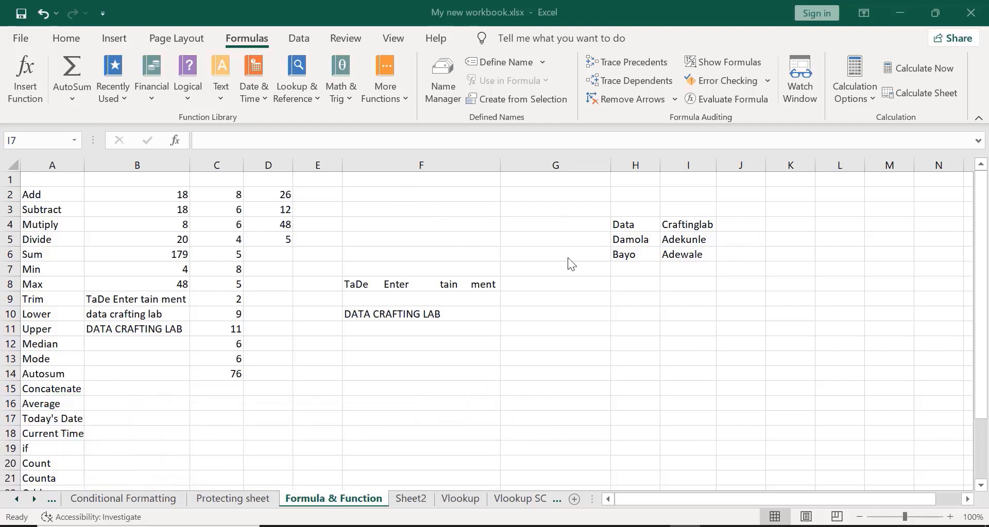
pyautogui.doubleClick(740, 223)
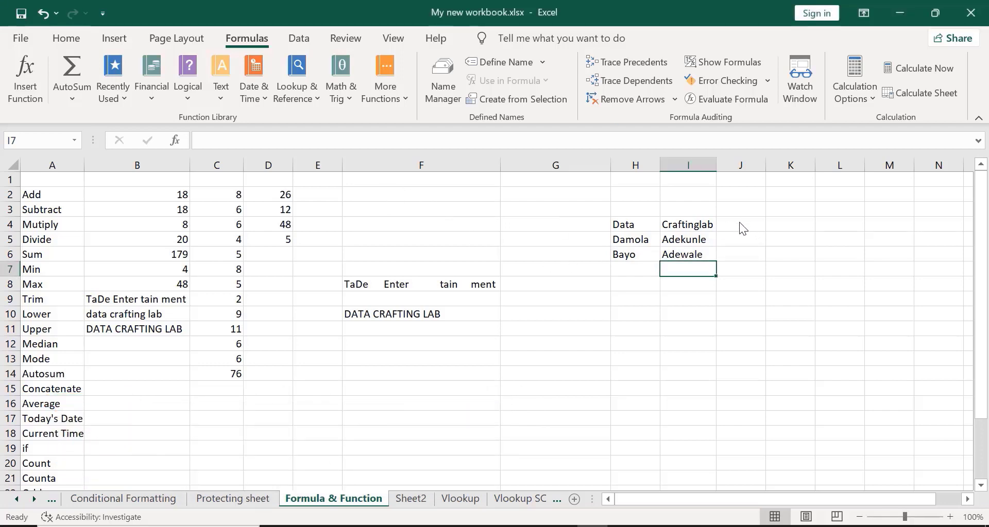
pyautogui.click(740, 222)
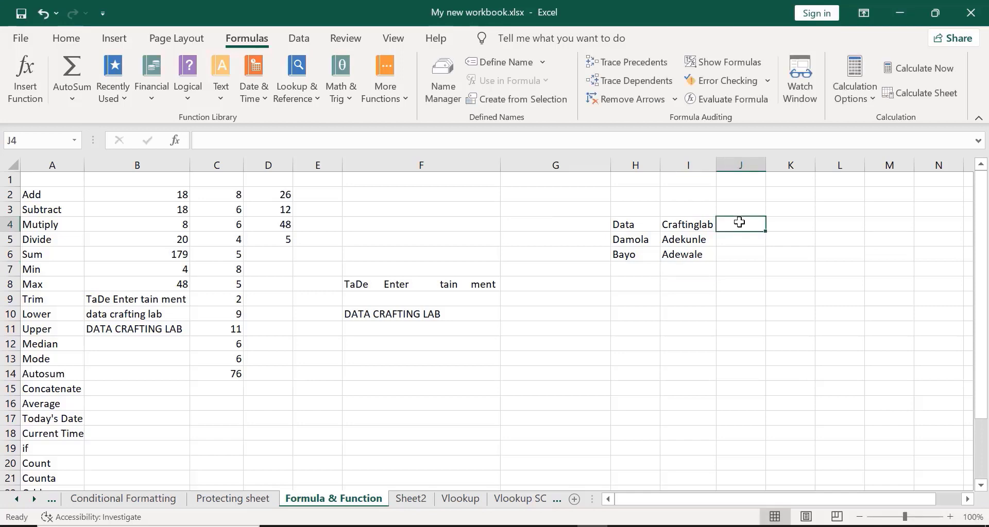
# - Enter =CONCATENATE(H4,I4) in J4 and autofit column J to show DataCraftinglab
pyautogui.write('=com')
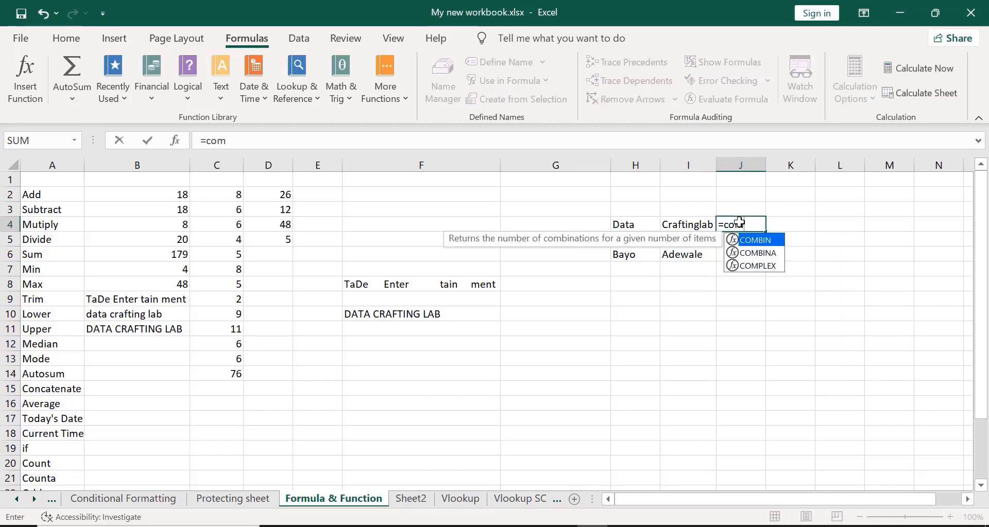
pyautogui.press('BackSpace')
pyautogui.write('nc')
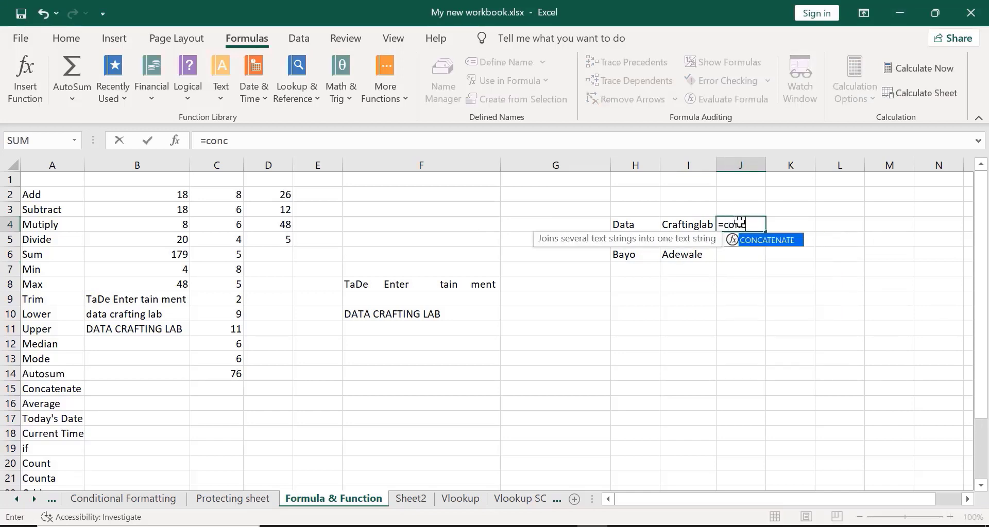
pyautogui.write('atenate')
pyautogui.doubleClick(778, 240)
pyautogui.click(623, 223)
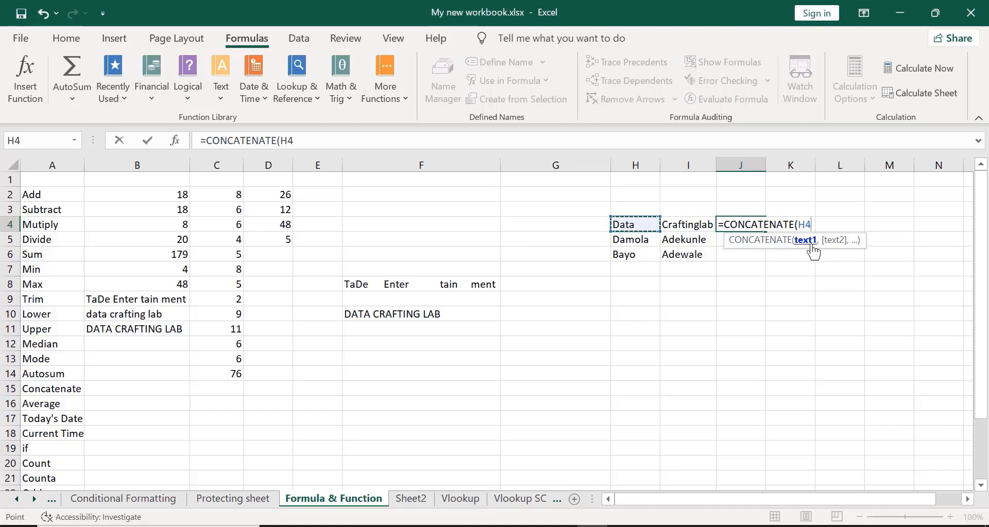
pyautogui.write(',')
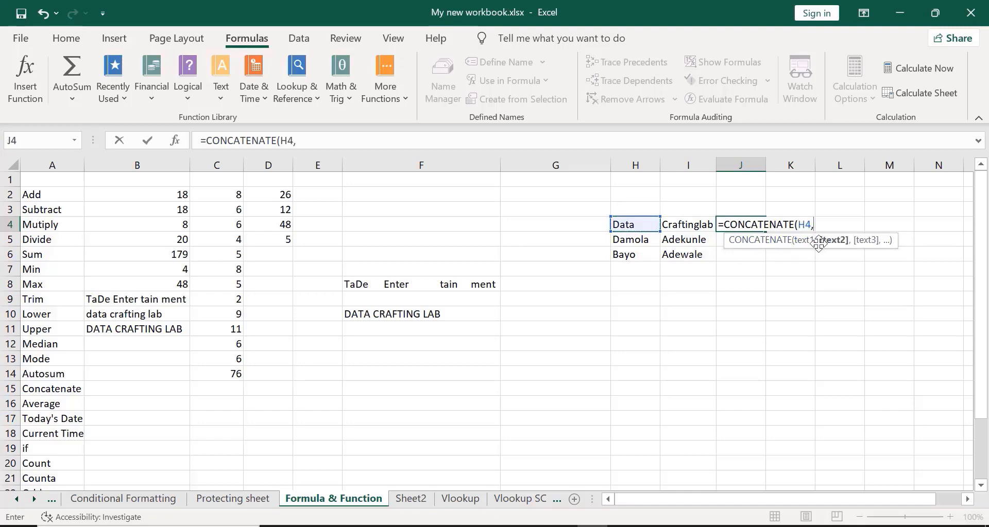
pyautogui.click(696, 226)
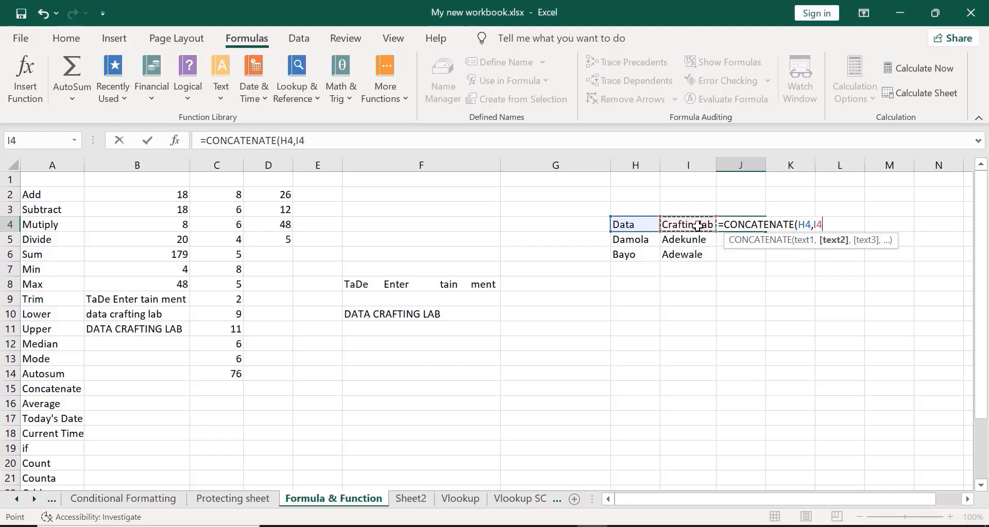
pyautogui.write(')')
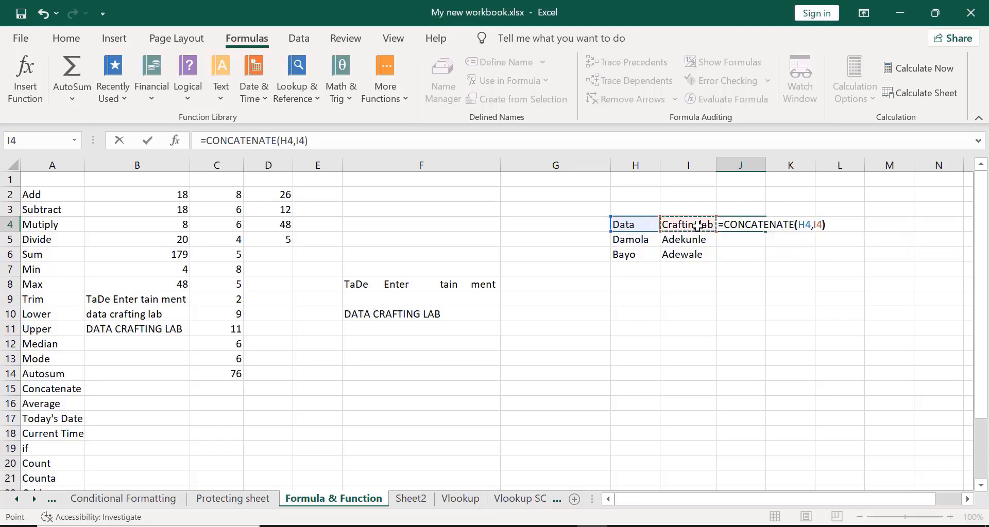
pyautogui.press('Return')
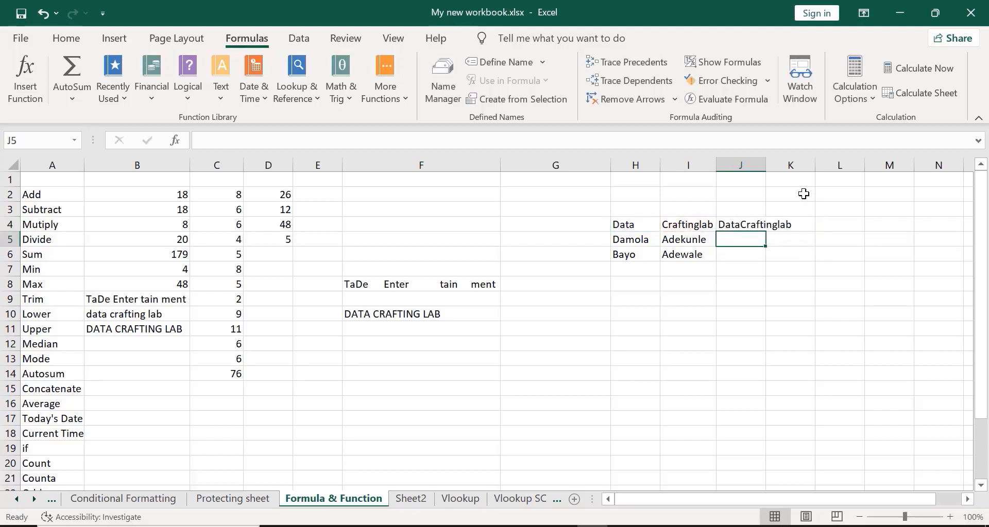
pyautogui.doubleClick(764, 168)
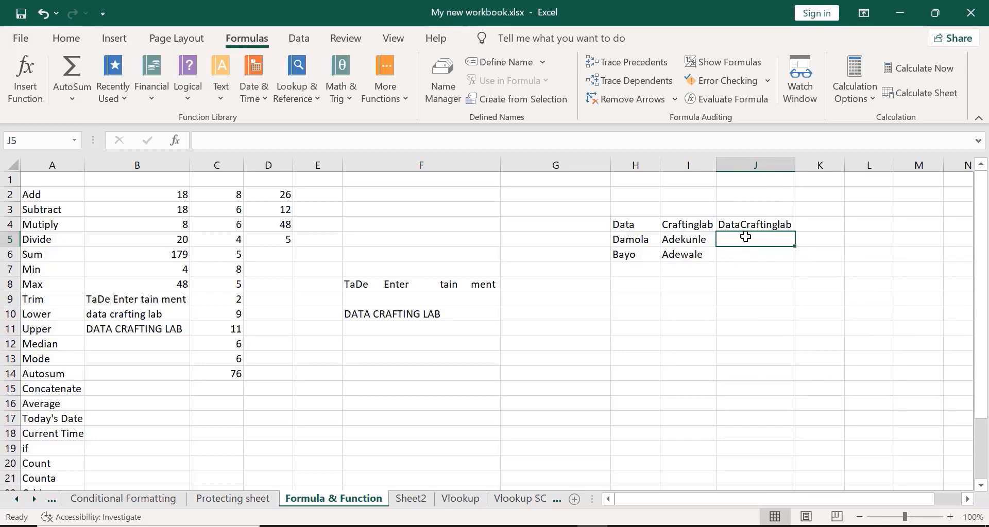
# - Enter =CONCATENATE(H5,I5) in J5 to join the first name and surname
pyautogui.write('=')
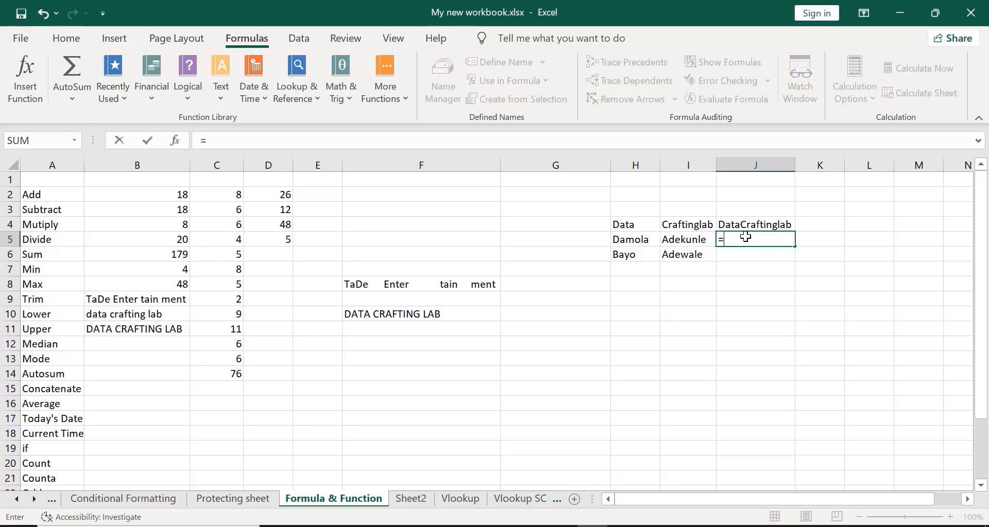
pyautogui.write('conc')
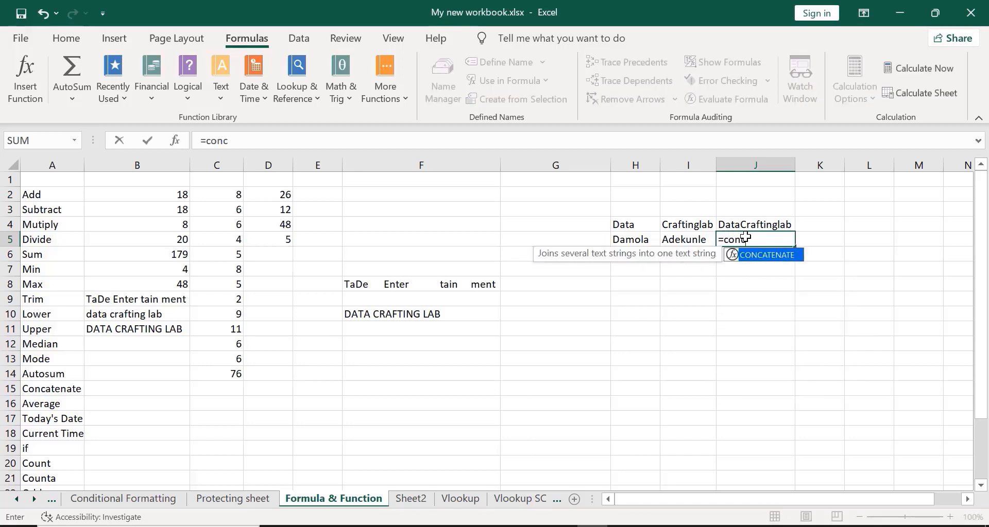
pyautogui.write('at')
pyautogui.doubleClick(761, 252)
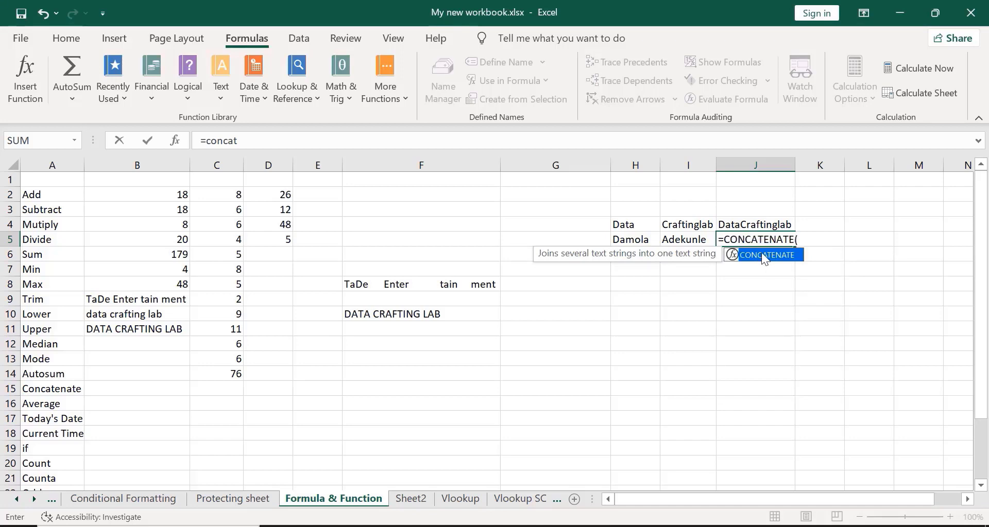
pyautogui.click(621, 241)
pyautogui.write(',')
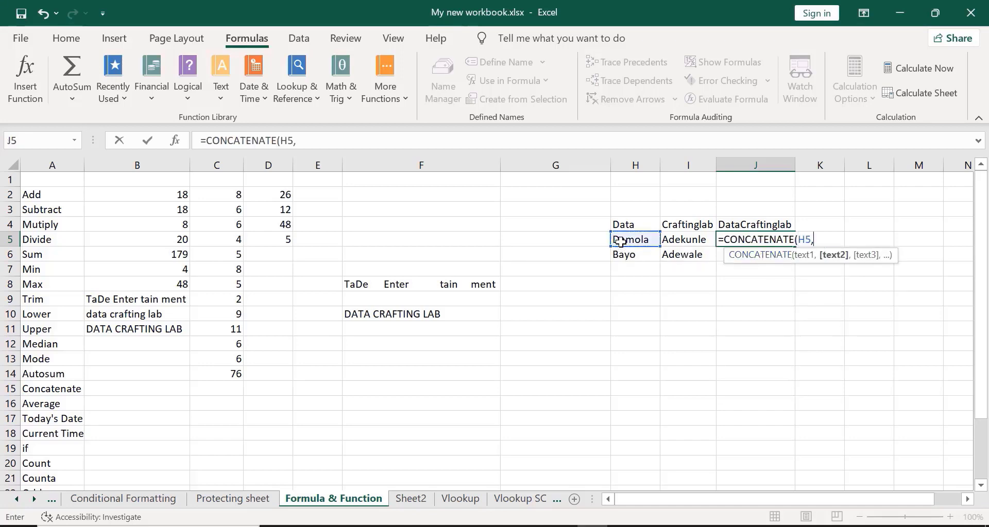
pyautogui.click(678, 242)
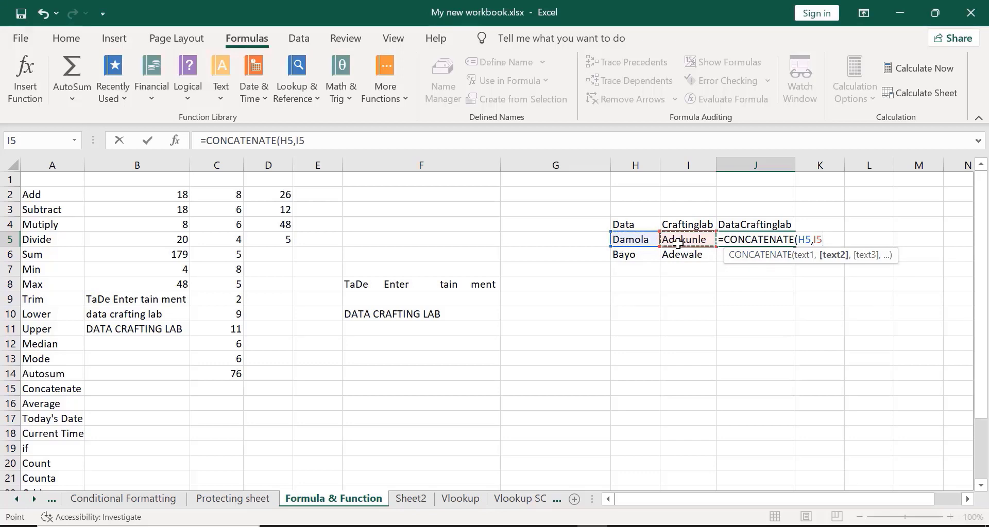
pyautogui.write(')')
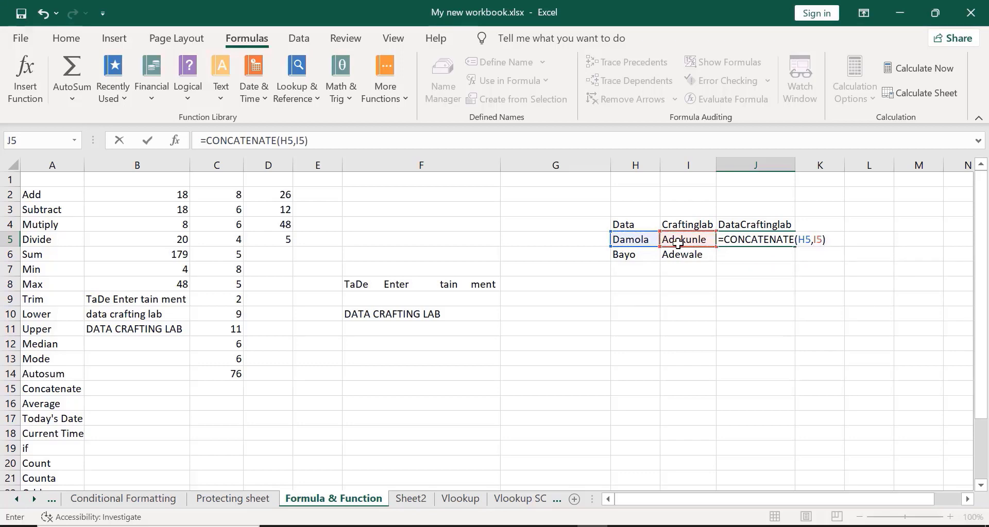
pyautogui.press('Return')
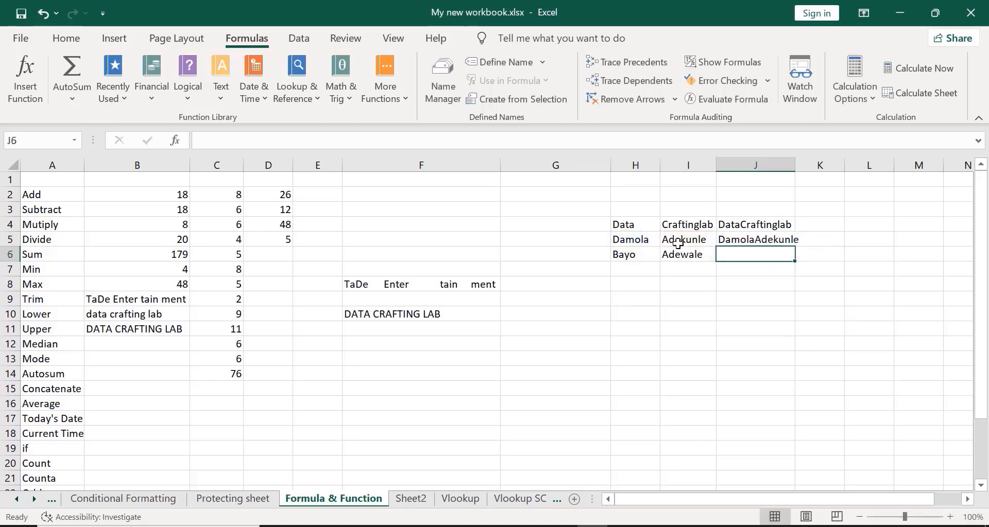
# - Autofit column J, then delete the CONCATENATE formulas from J4 and J5
pyautogui.doubleClick(795, 165)
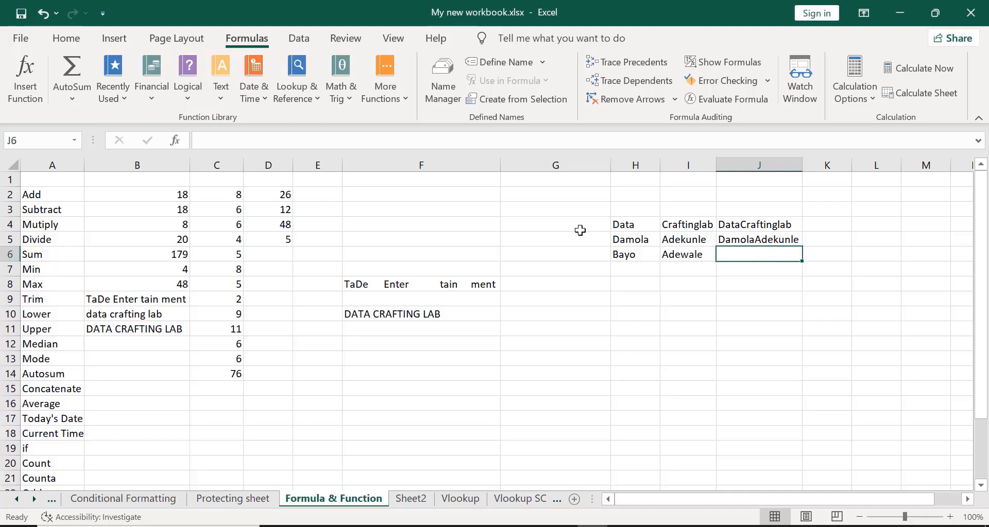
pyautogui.click(381, 199)
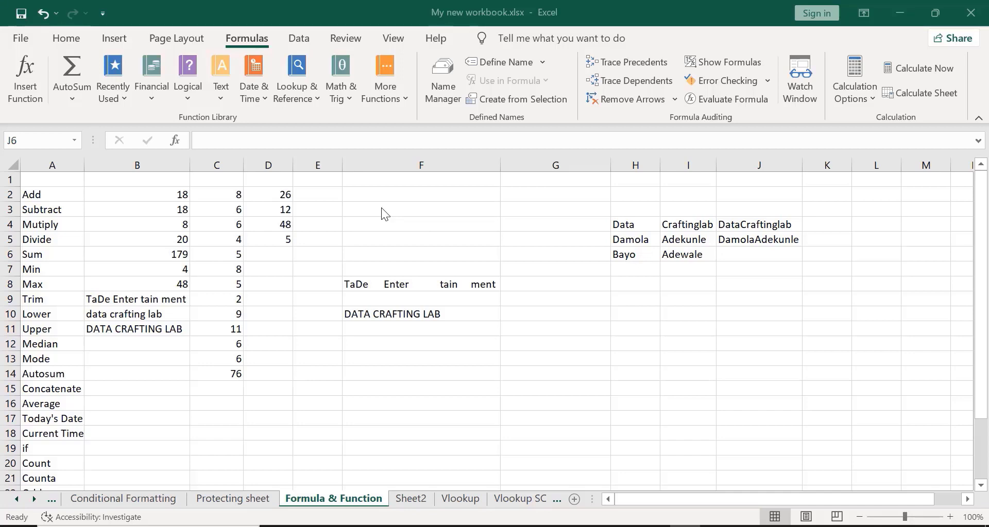
pyautogui.click(763, 225)
pyautogui.doubleClick(763, 226)
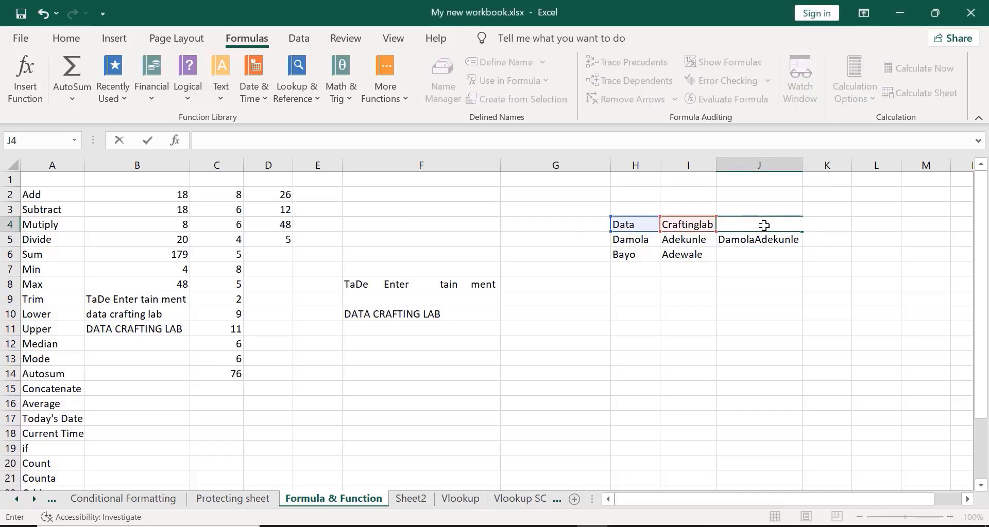
pyautogui.press('Return')
pyautogui.press('BackSpace')
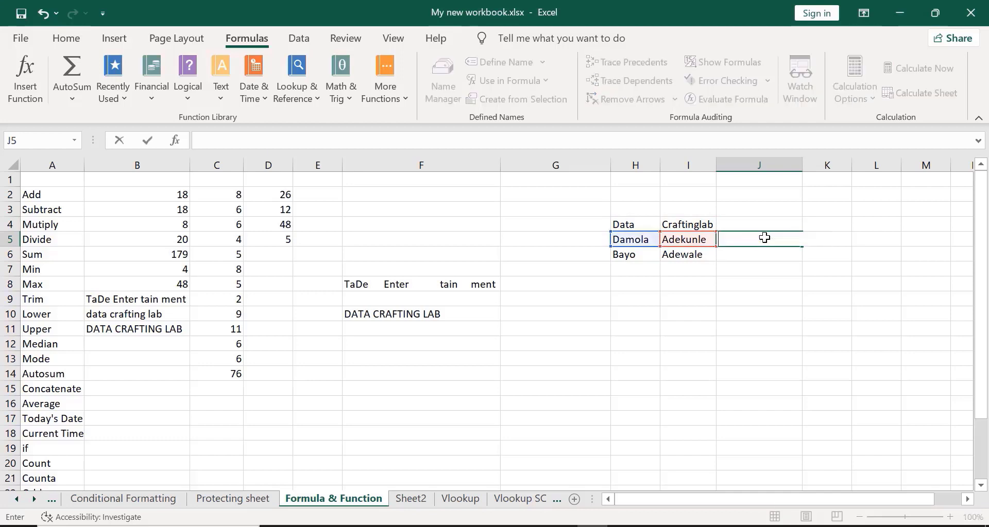
pyautogui.click(748, 223)
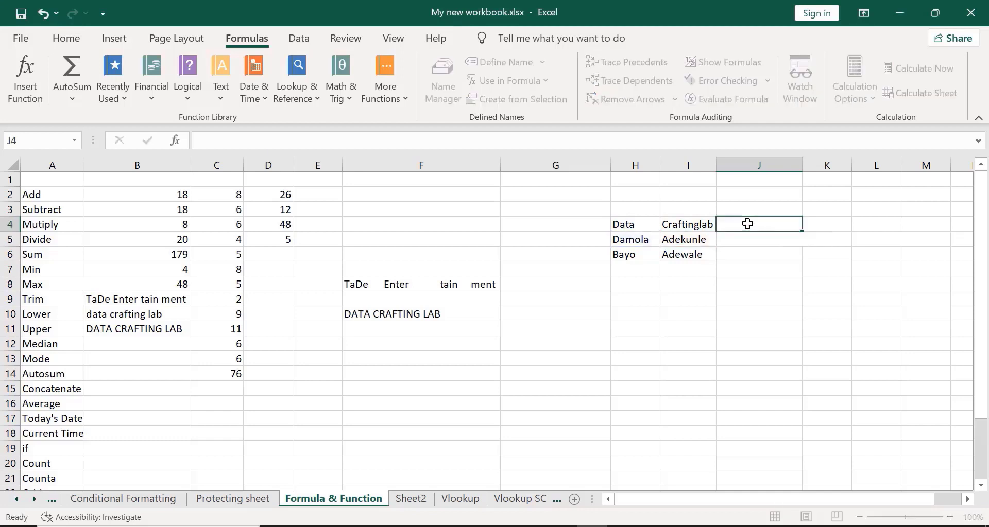
pyautogui.click(375, 190)
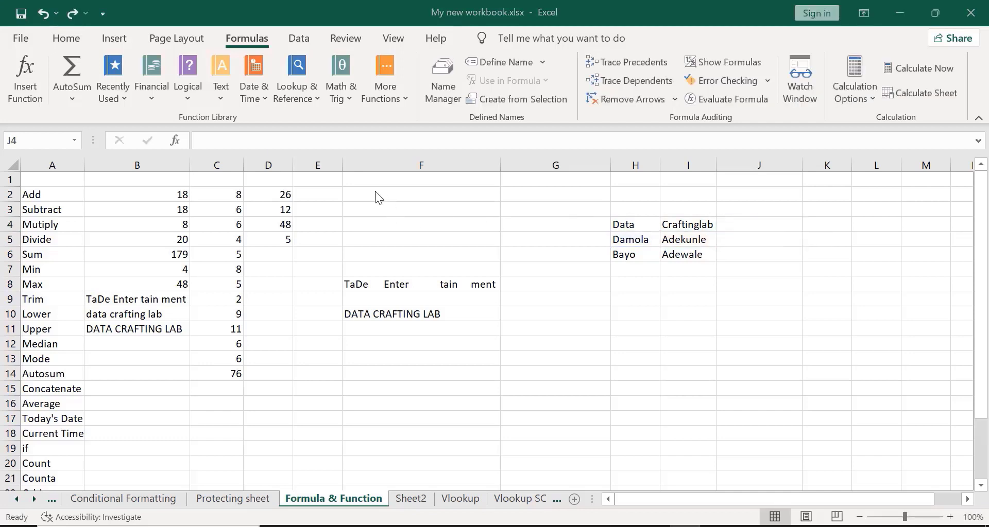
pyautogui.doubleClick(729, 225)
pyautogui.write('=')
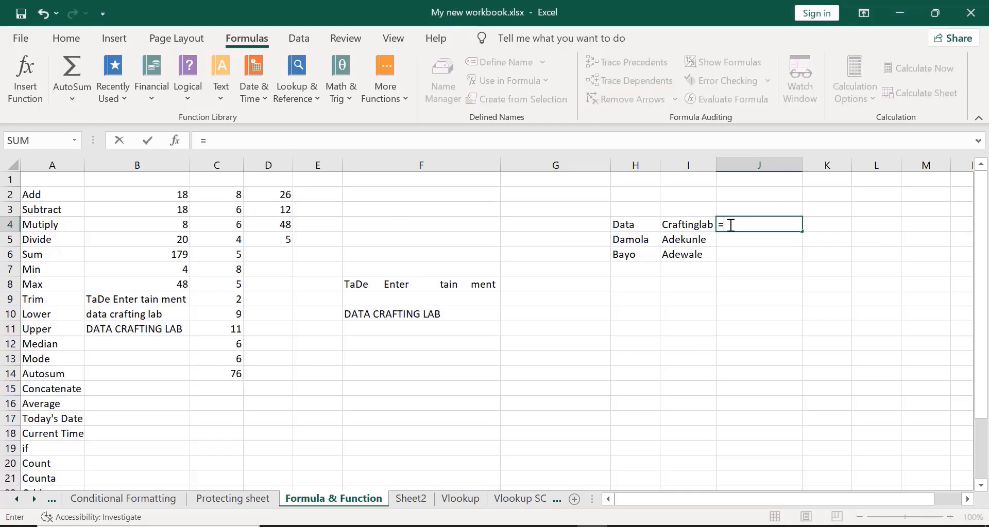
pyautogui.write('con')
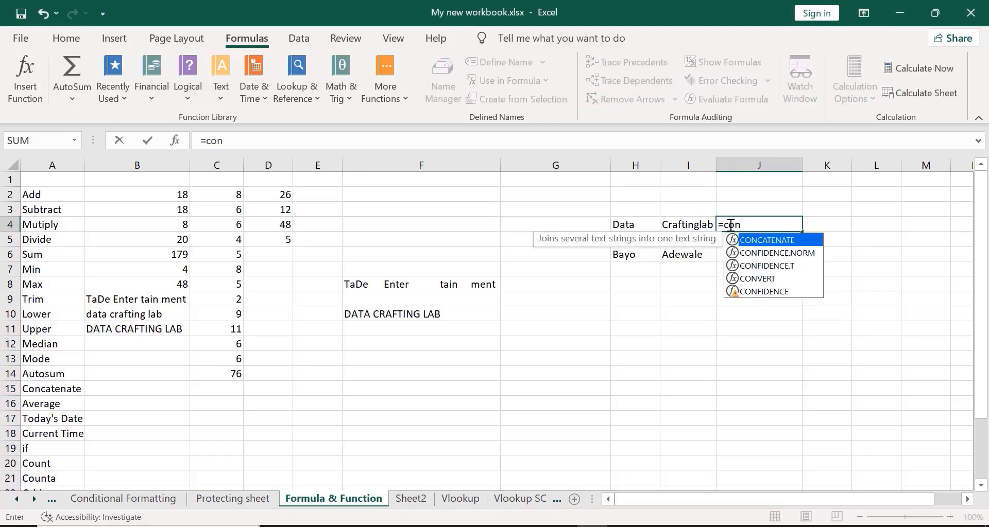
pyautogui.doubleClick(750, 241)
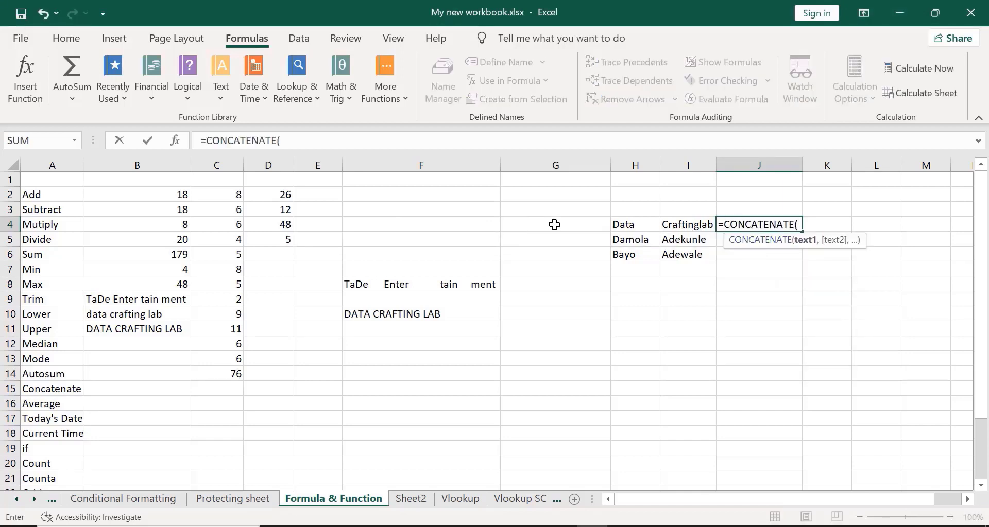
pyautogui.click(632, 230)
pyautogui.write(',')
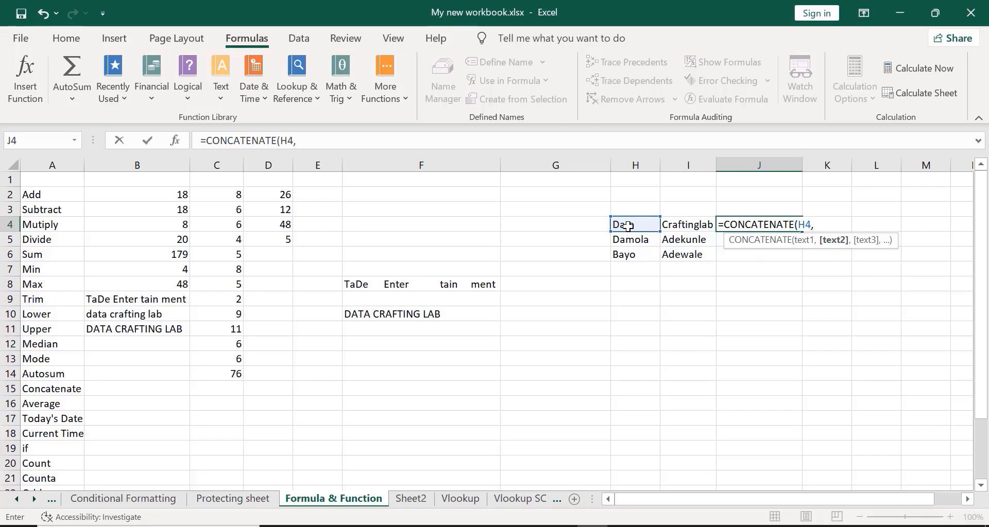
pyautogui.write('" ",')
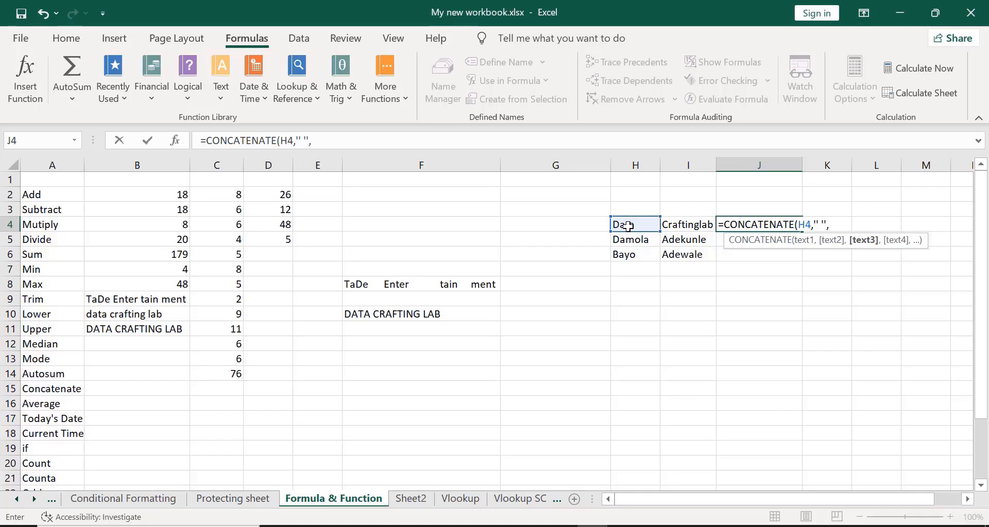
pyautogui.click(692, 226)
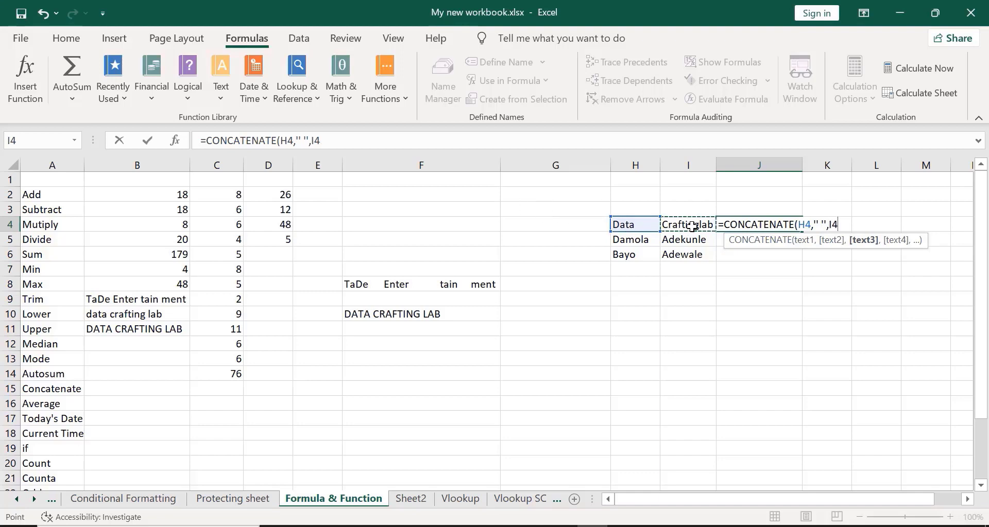
pyautogui.write(')')
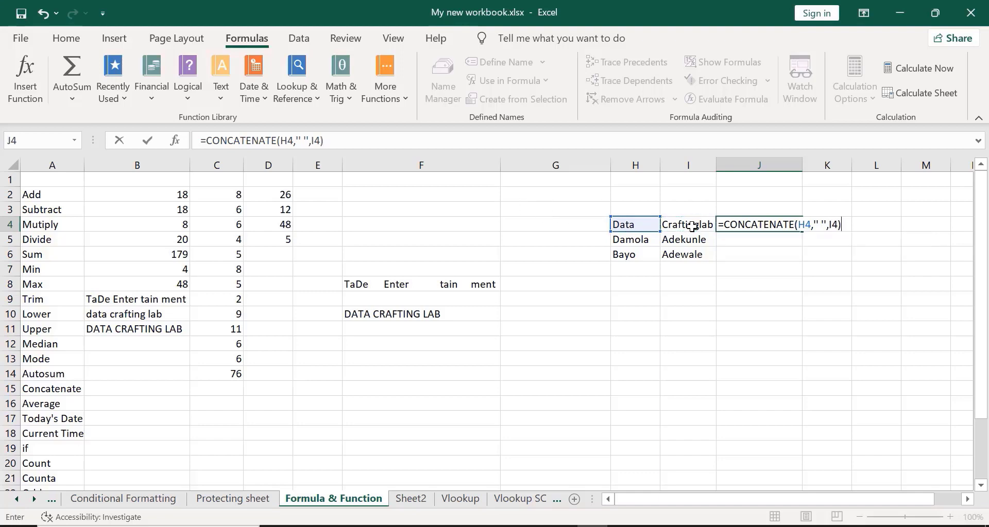
pyautogui.press('Return')
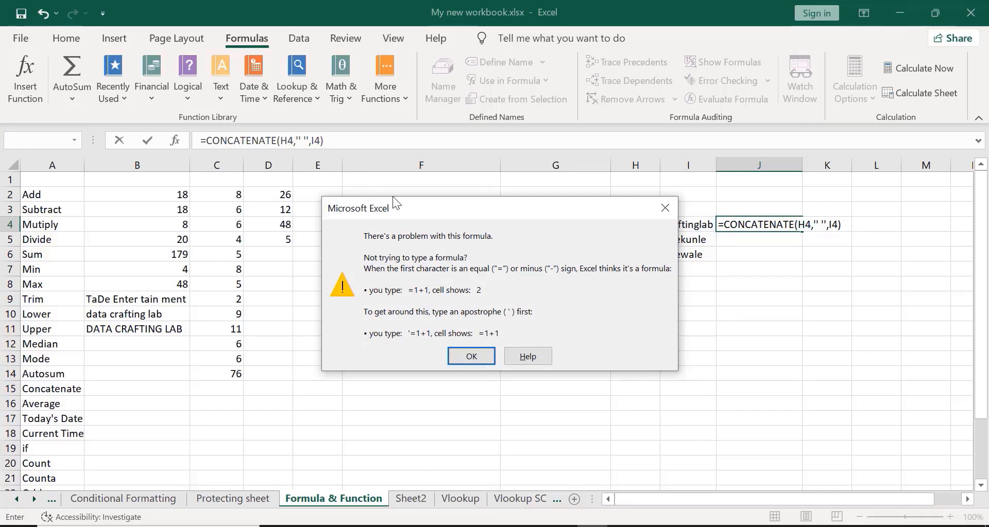
pyautogui.press('Escape')
pyautogui.press('Escape')
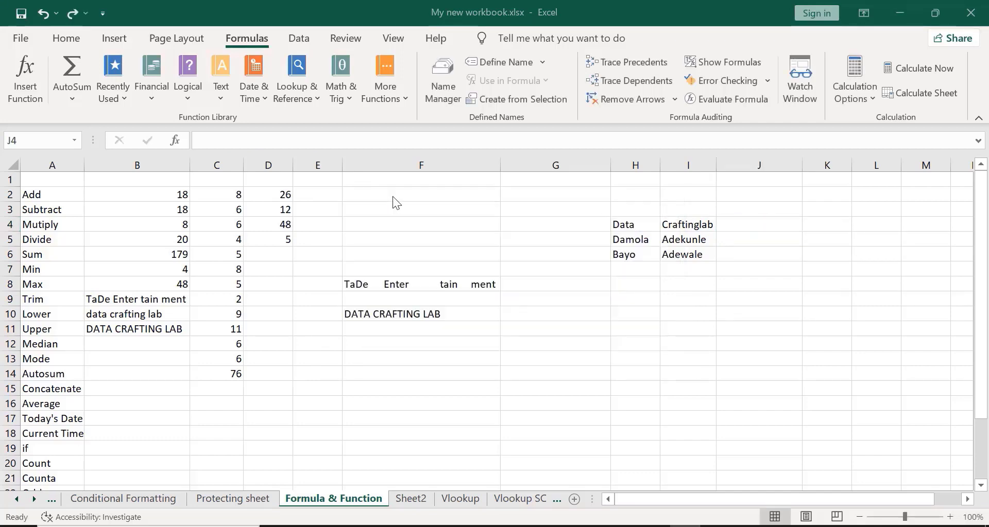
# - Enter =CONCATENATE(H4," ",I4) in J4 so it shows Data Craftinglab
pyautogui.click(744, 222)
pyautogui.write('=')
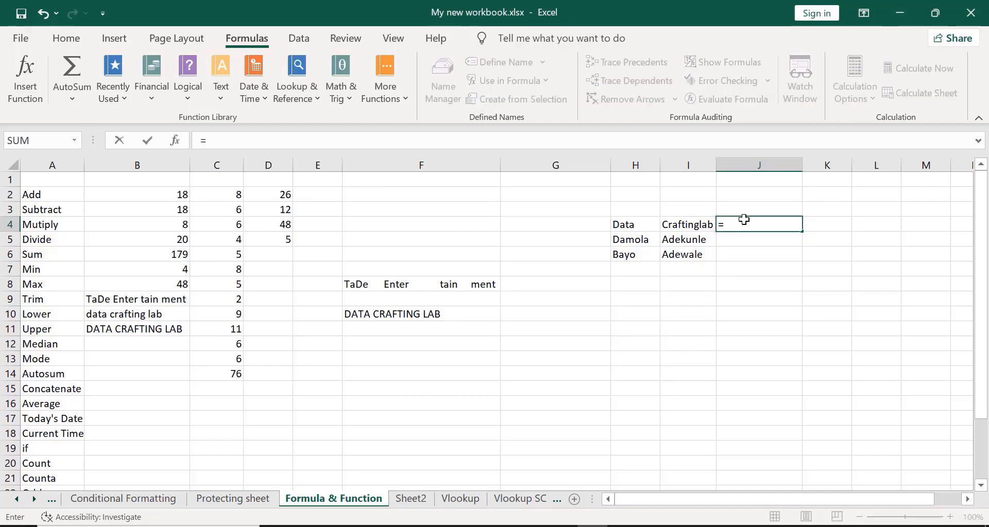
pyautogui.write('con')
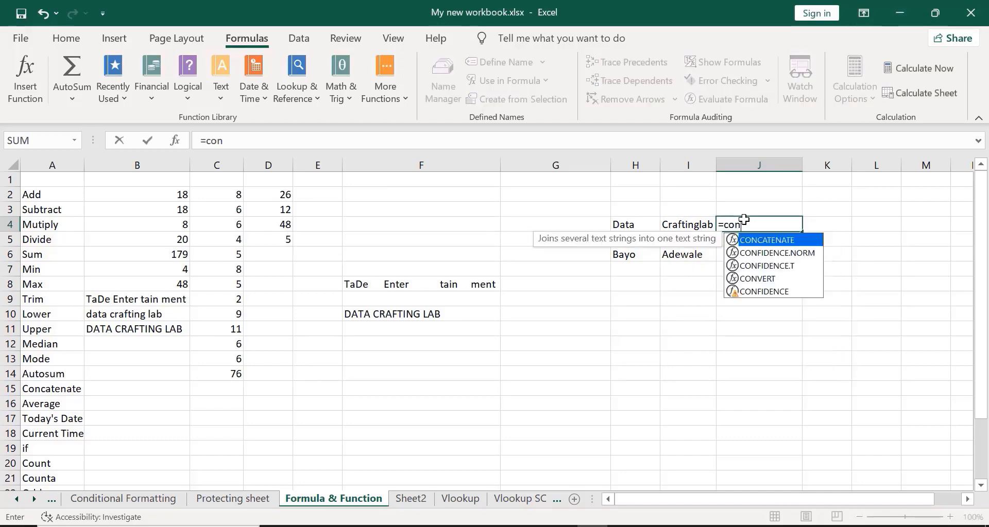
pyautogui.write('cat')
pyautogui.press('Tab')
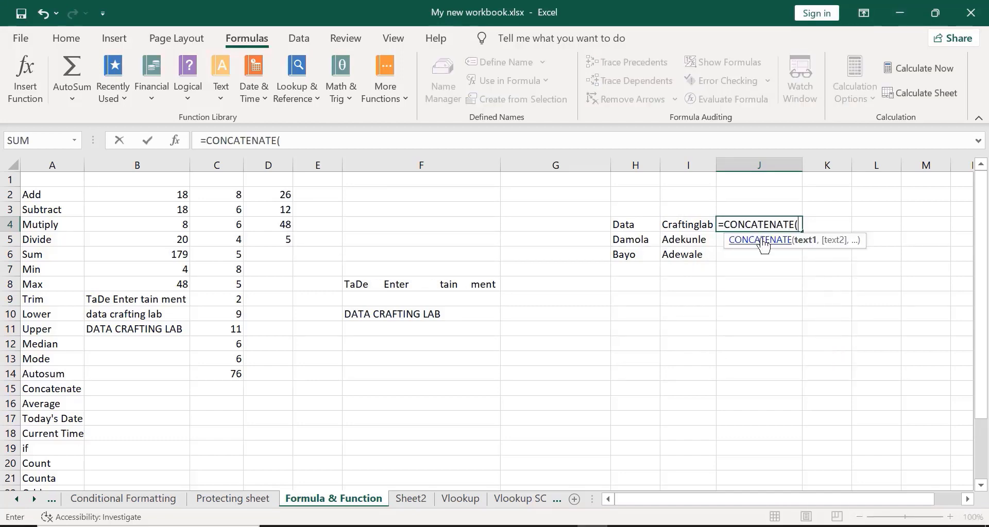
pyautogui.click(636, 227)
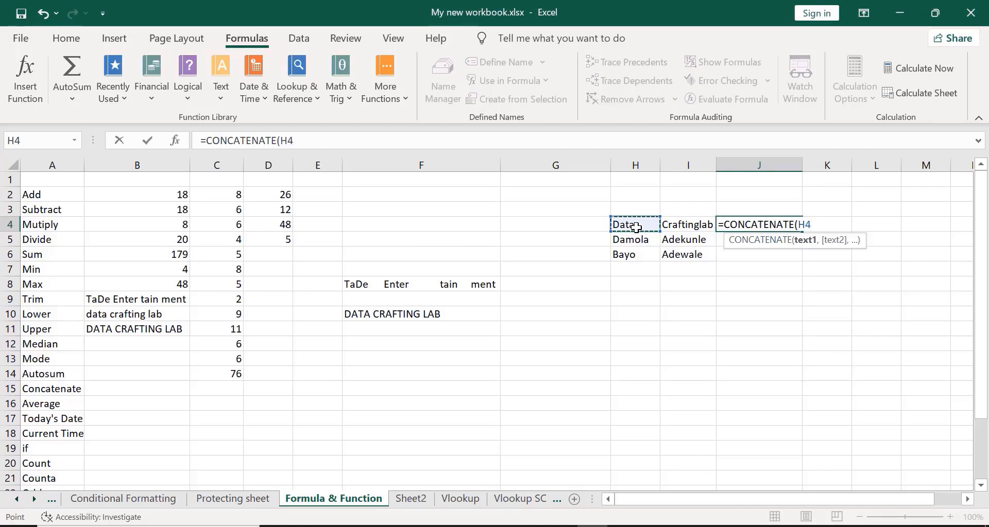
pyautogui.write(',')
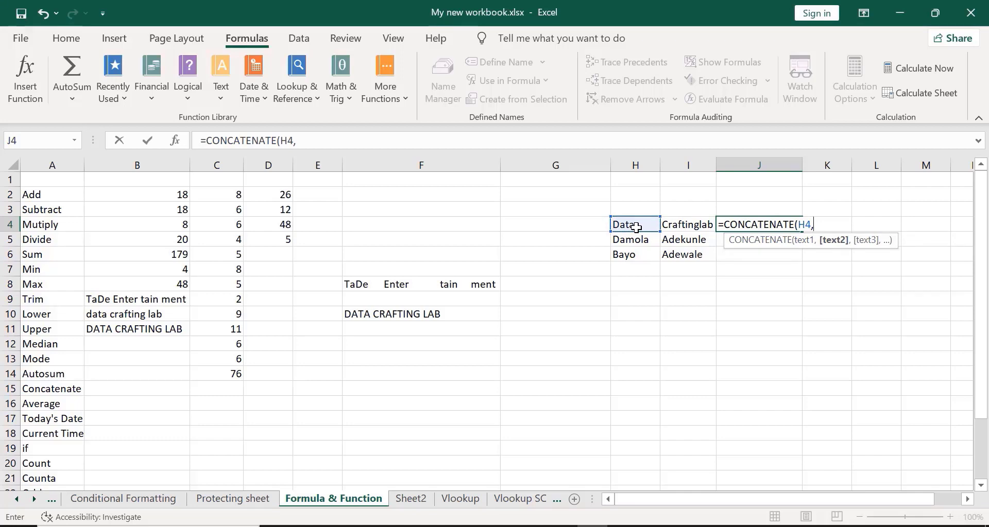
pyautogui.write('"')
pyautogui.press('BackSpace')
pyautogui.write('" ",')
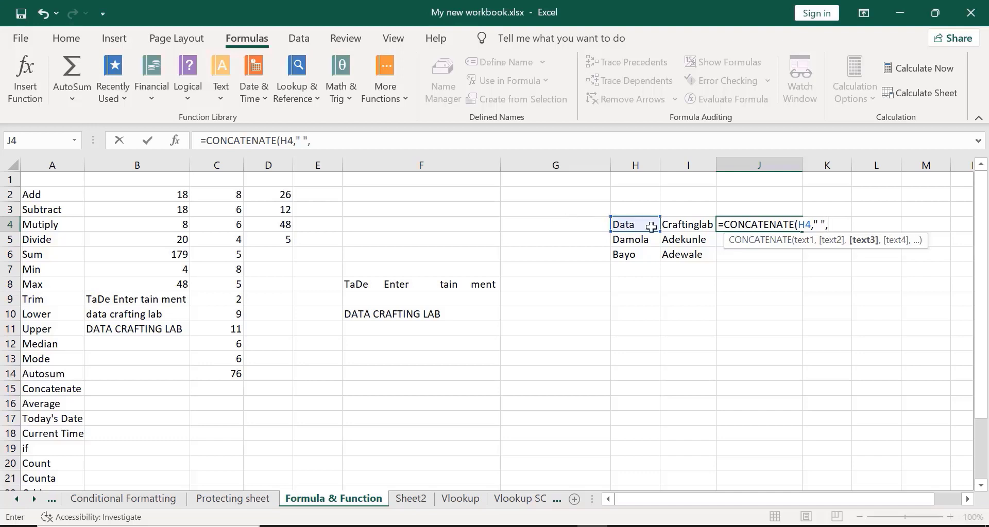
pyautogui.click(687, 226)
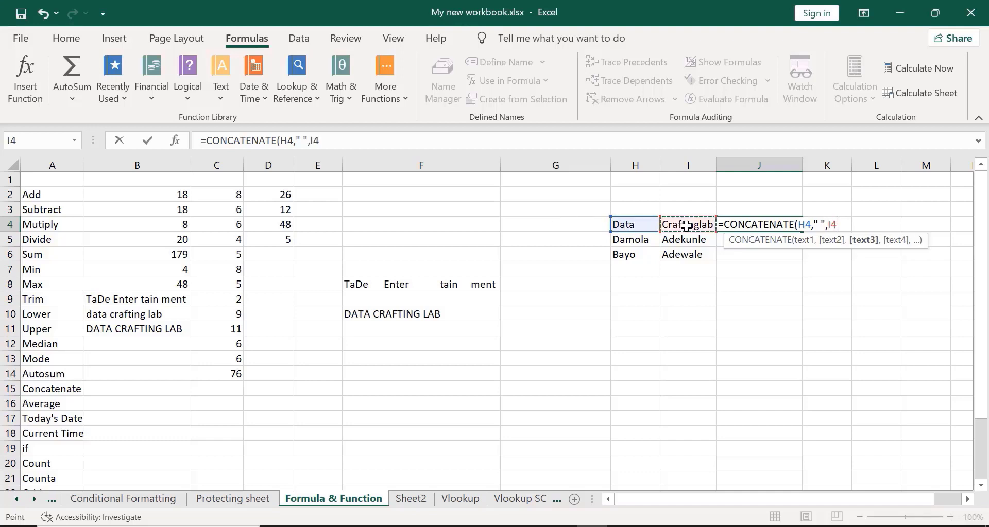
pyautogui.write(')')
pyautogui.press('Return')
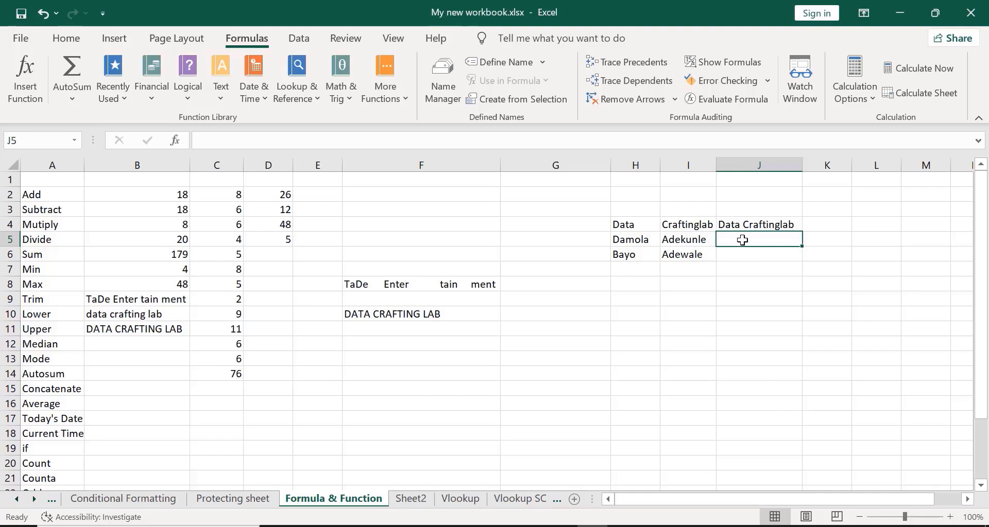
# - Enter =CONCATENATE(H5," ",I5) in J5, joining first name and surname with a space
pyautogui.write('=')
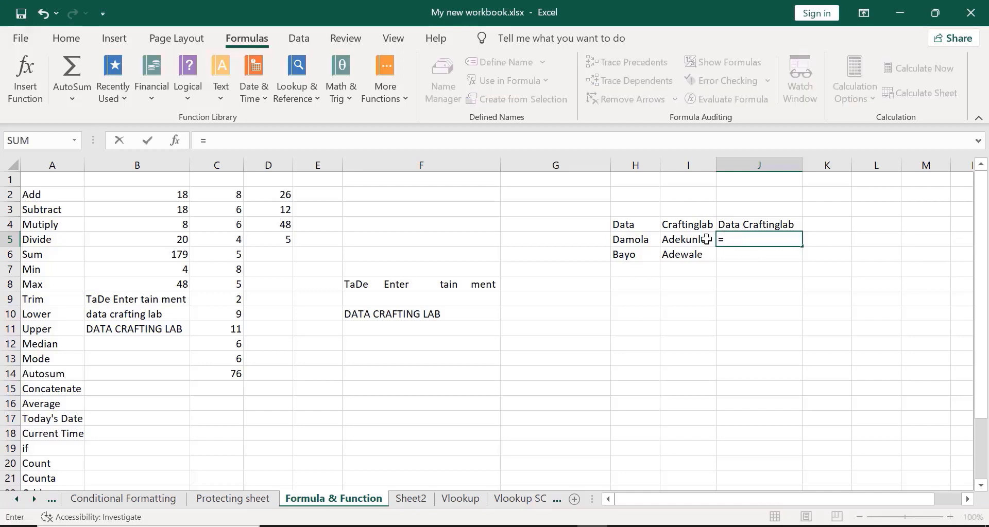
pyautogui.write('co')
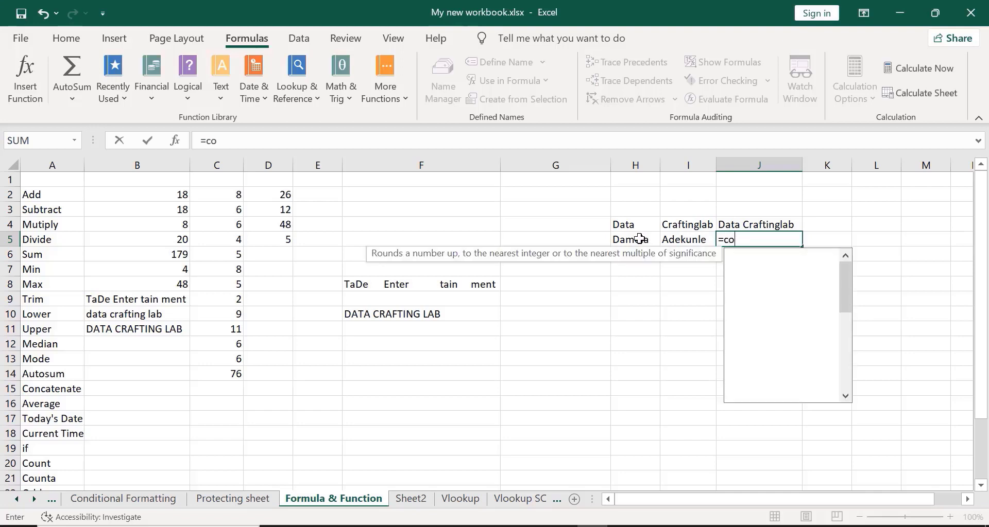
pyautogui.write('nca')
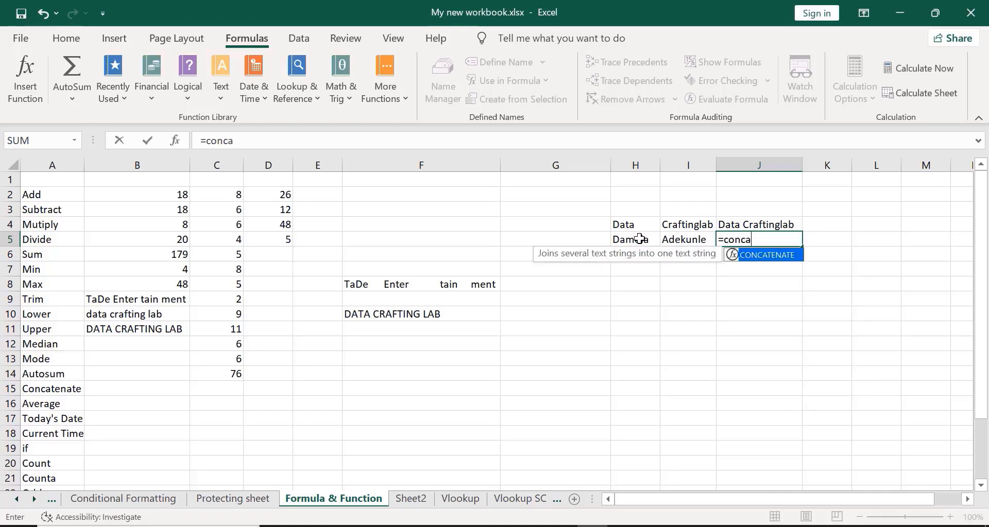
pyautogui.doubleClick(750, 255)
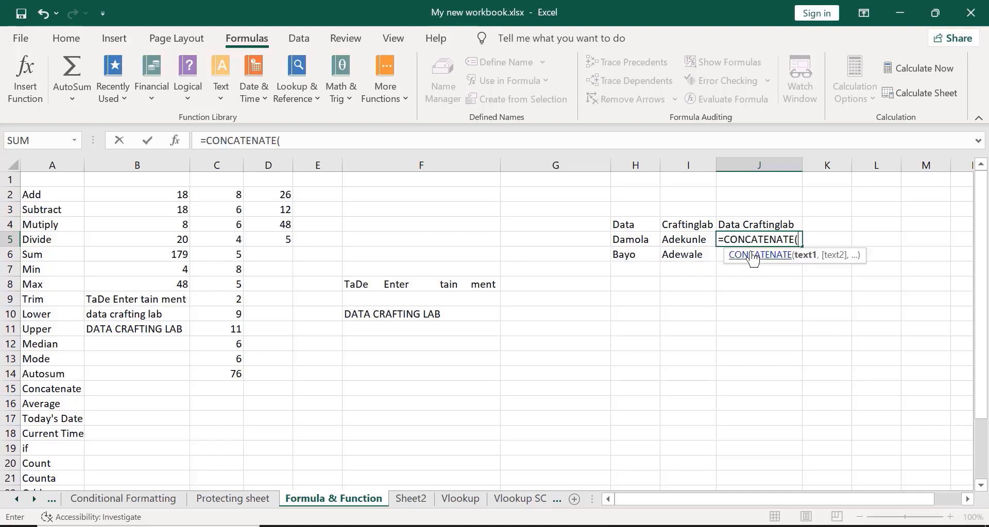
pyautogui.click(626, 242)
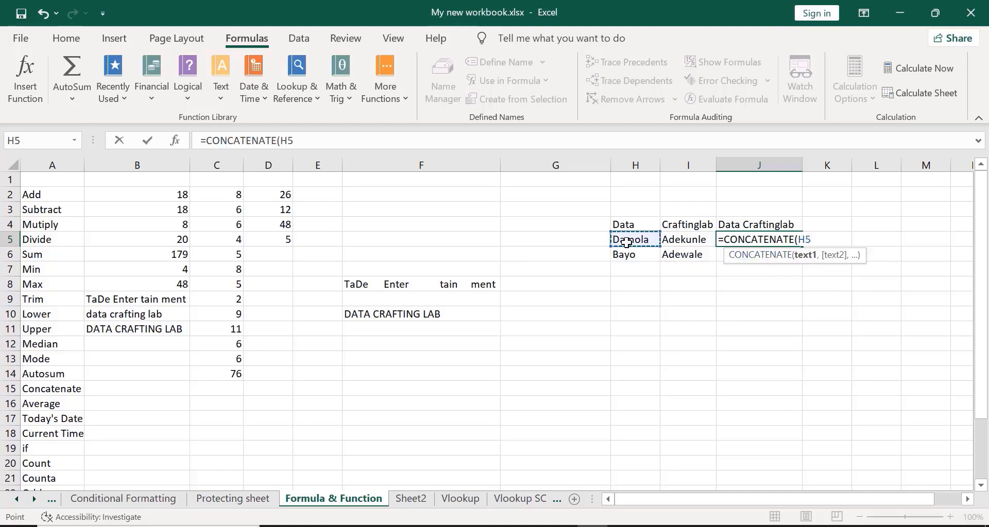
pyautogui.write(',')
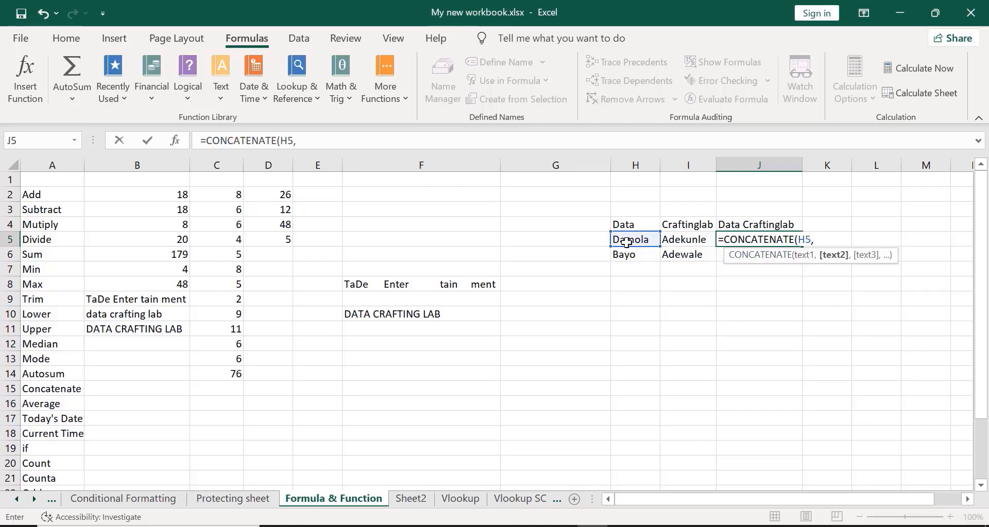
pyautogui.write('" ",')
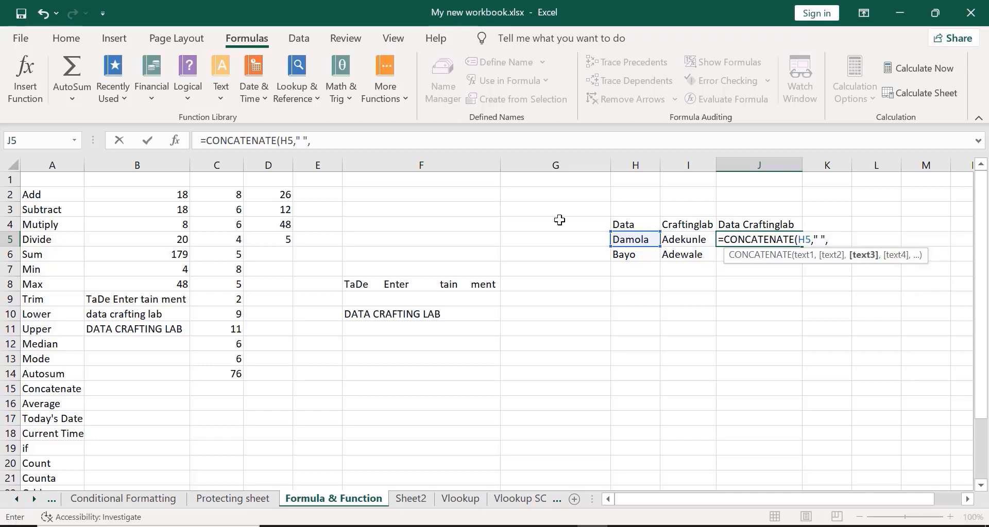
pyautogui.click(683, 240)
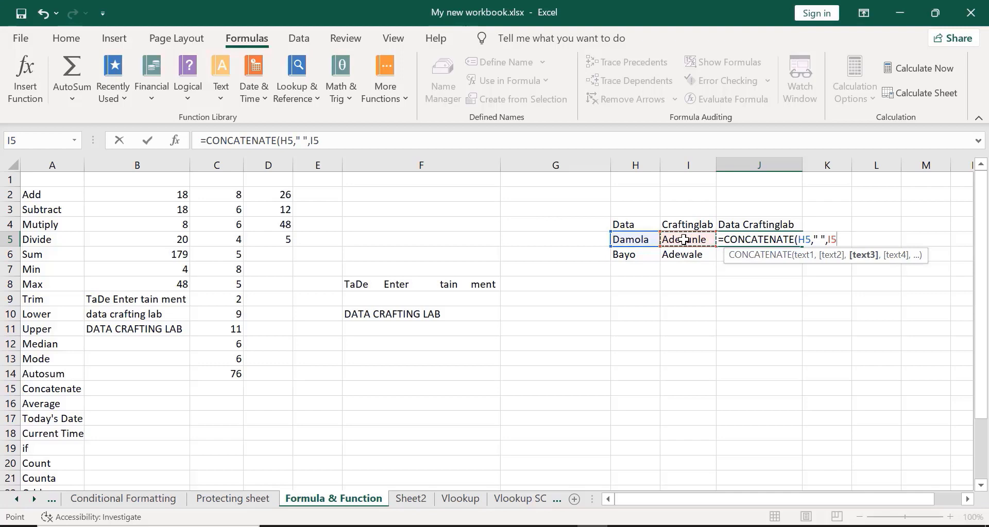
pyautogui.press('Return')
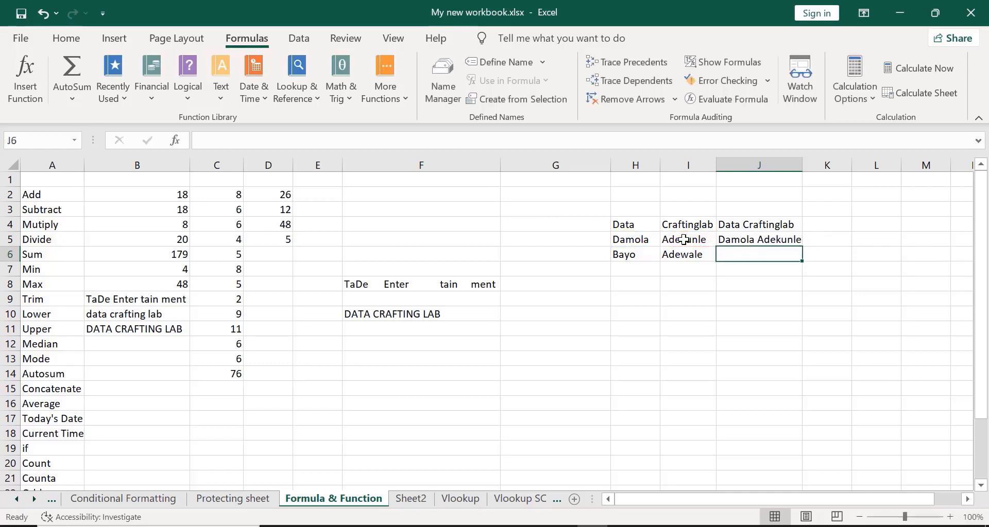
pyautogui.click(738, 243)
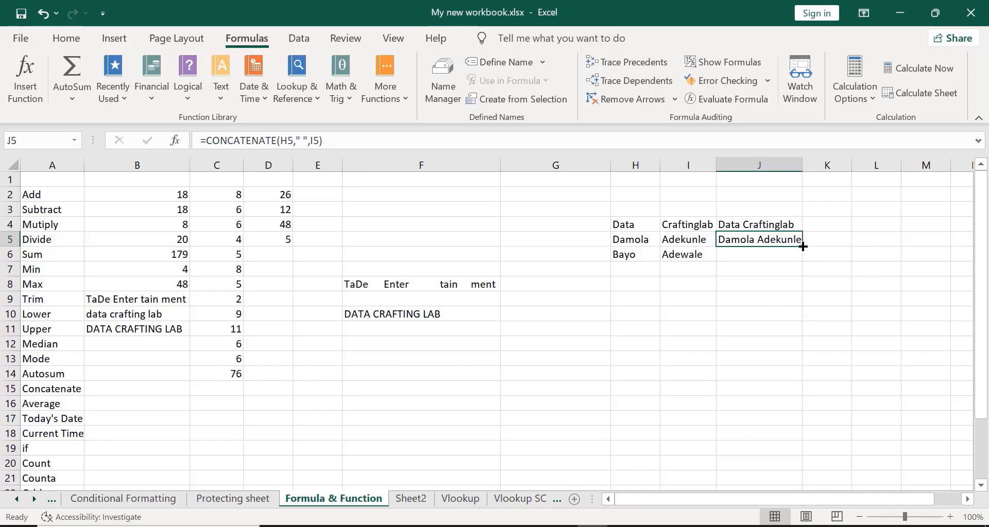
# - Fill J5's joining formula down into J6 to join row 6's name pair
pyautogui.moveTo(802, 248); pyautogui.dragTo(806, 261)
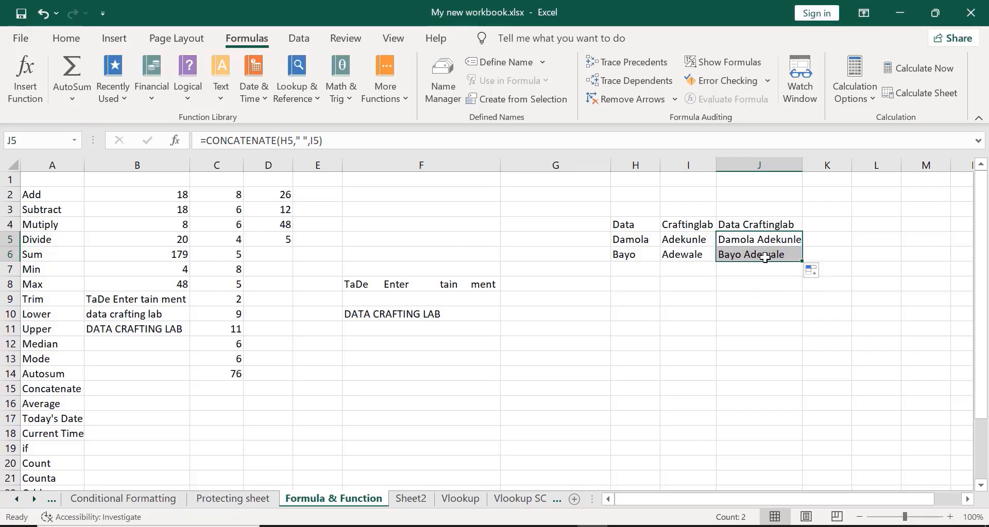
pyautogui.click(385, 200)
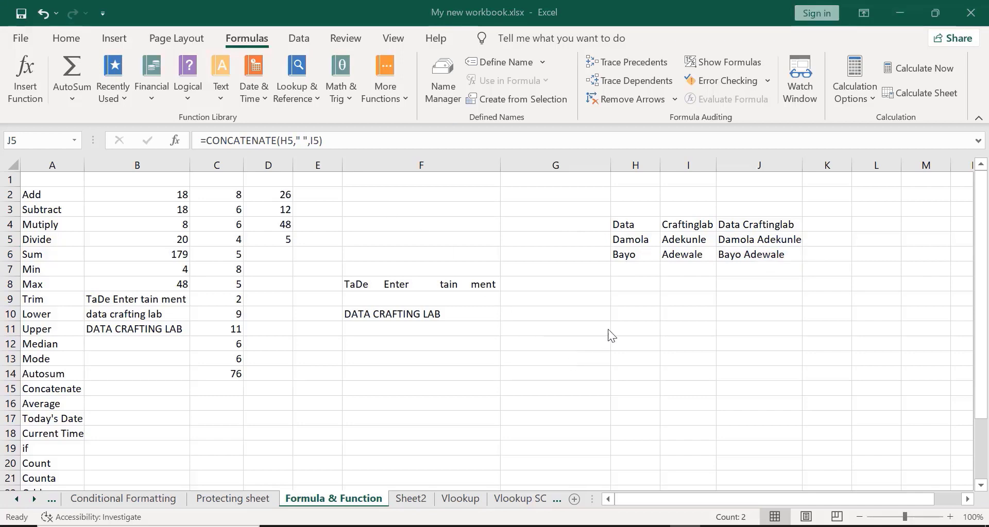
pyautogui.click(626, 316)
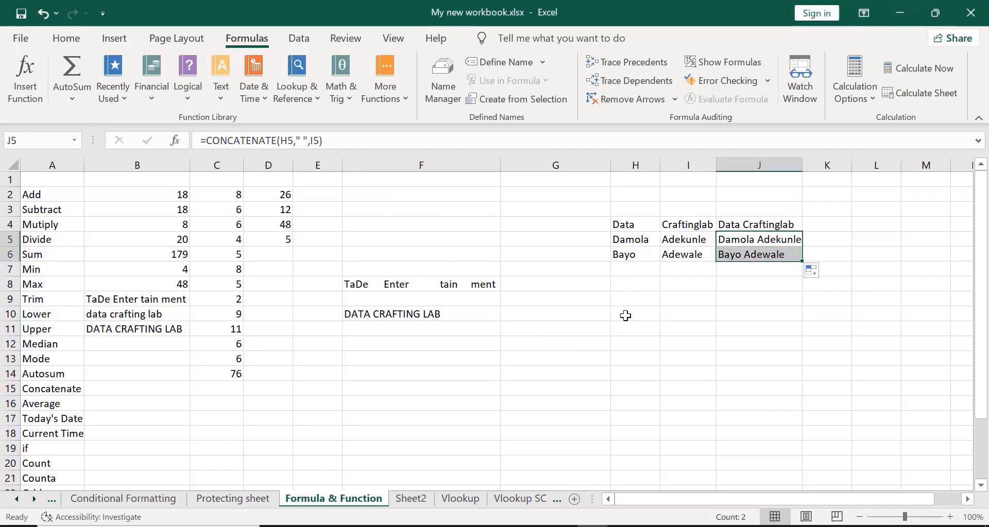
pyautogui.click(625, 317)
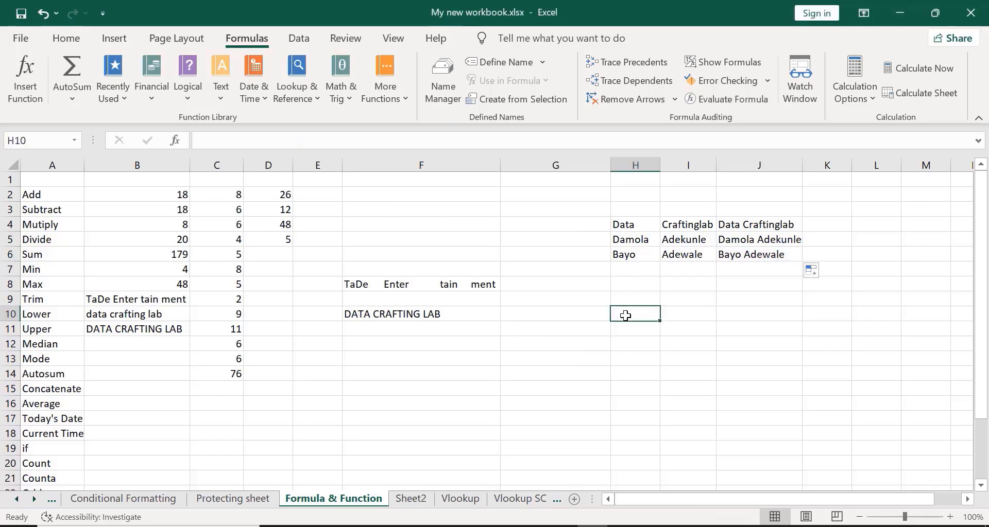
# - Enter A and C in row 10, then D and W in row 11, fixing the typos
pyautogui.write('A')
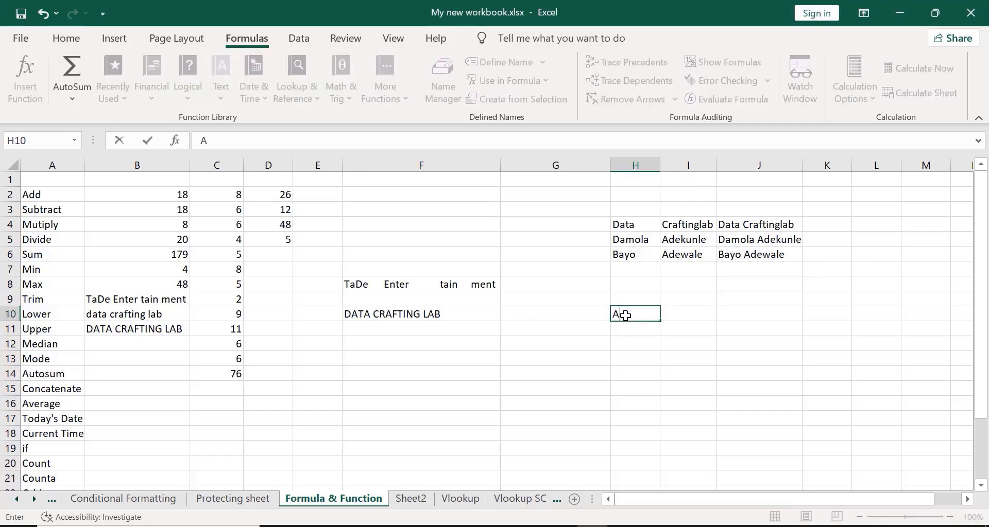
pyautogui.press('Tab')
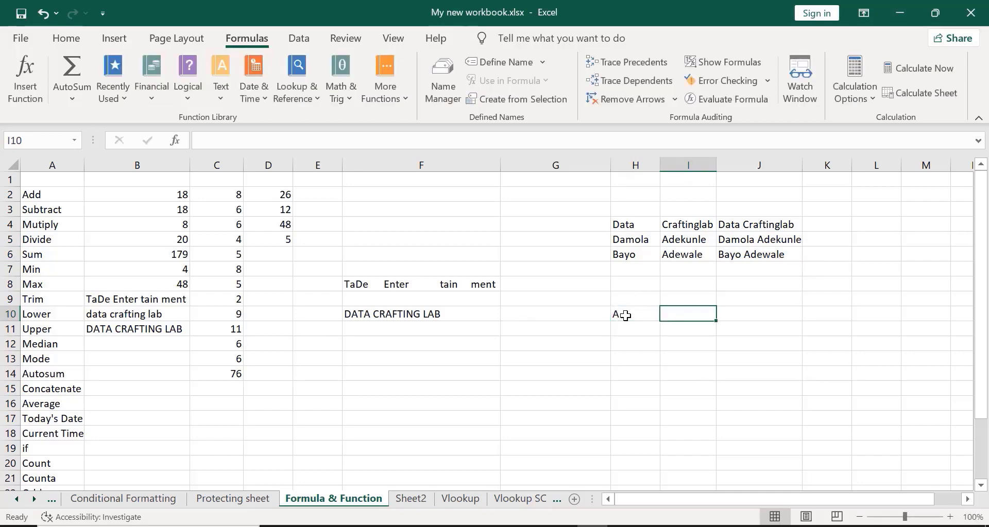
pyautogui.write('C')
pyautogui.press('Left')
pyautogui.press('Left')
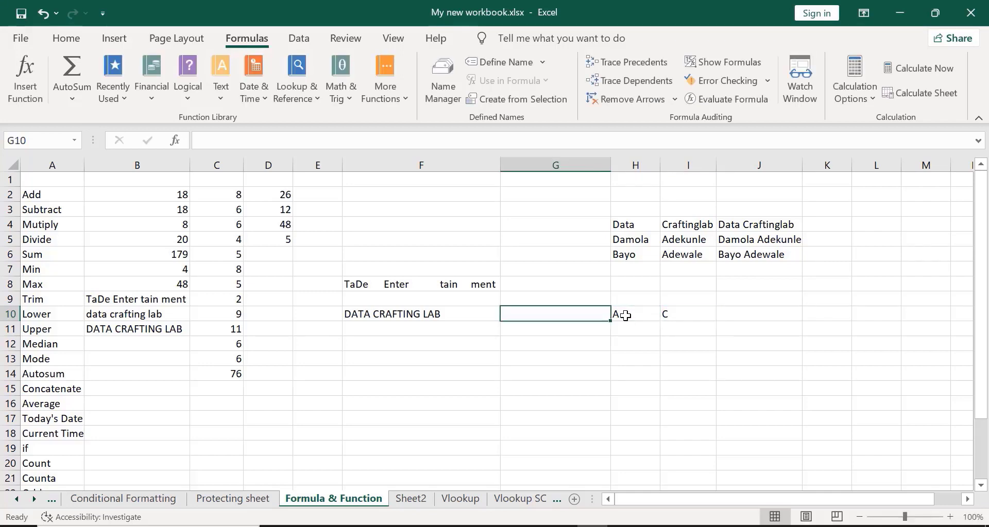
pyautogui.press('Right')
pyautogui.press('Down')
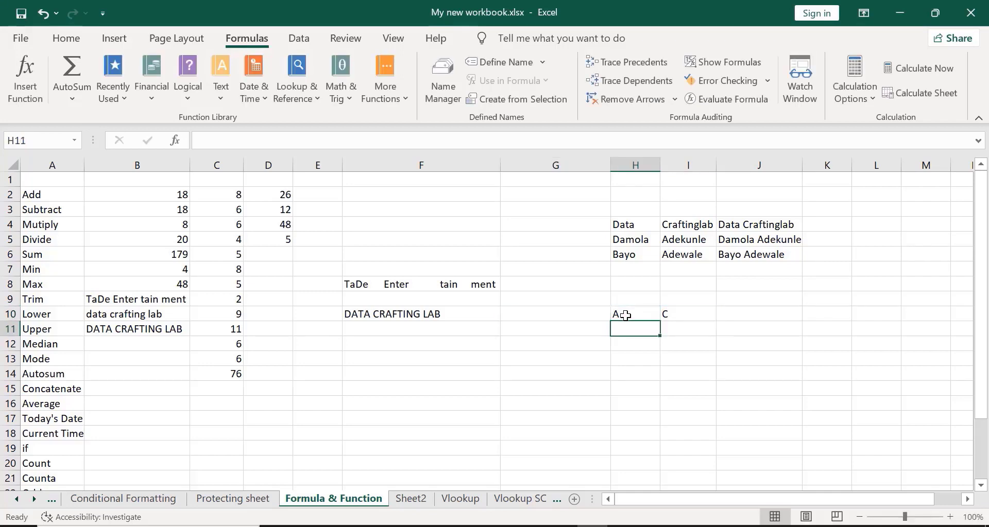
pyautogui.write('DC')
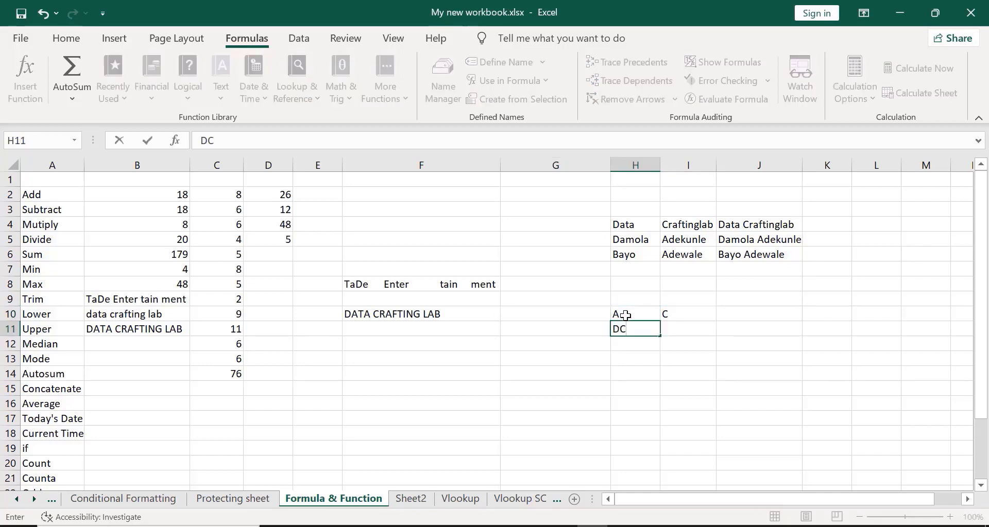
pyautogui.press('Tab')
pyautogui.write('WAC')
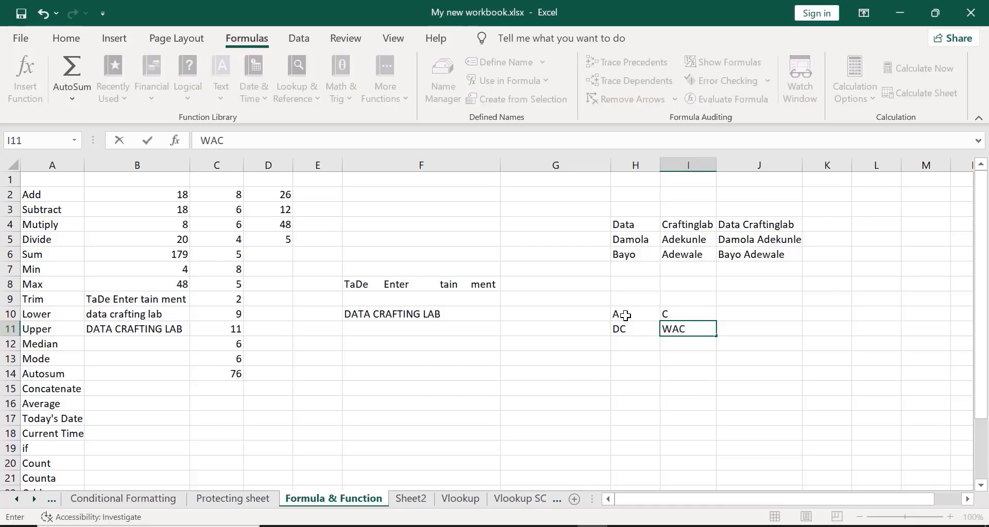
pyautogui.press('BackSpace')
pyautogui.write('SHINGTOM')
pyautogui.press('BackSpace')
pyautogui.press('BackSpace')
pyautogui.press('BackSpace')
pyautogui.press('BackSpace')
pyautogui.press('BackSpace')
pyautogui.press('BackSpace')
pyautogui.press('BackSpace')
pyautogui.press('BackSpace')
pyautogui.press('BackSpace')
pyautogui.click(625, 330)
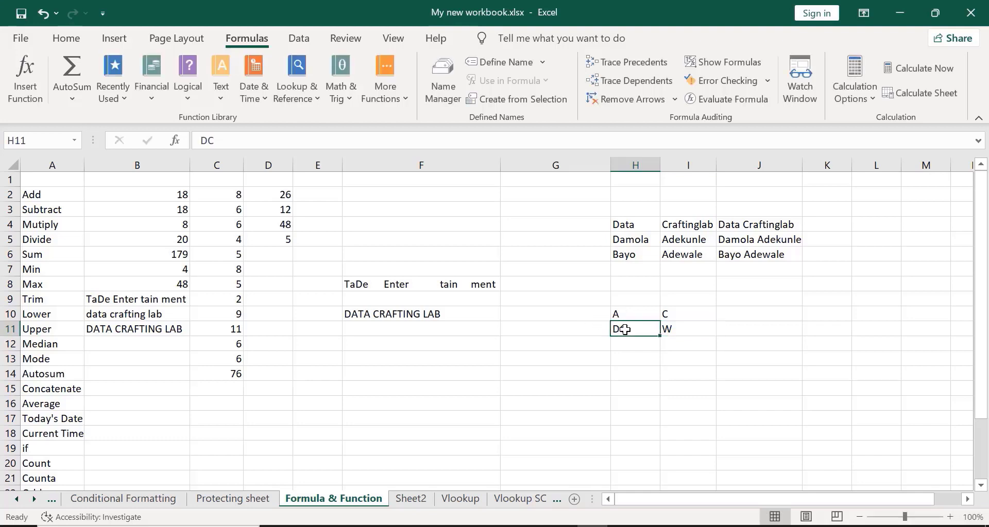
pyautogui.doubleClick(625, 329)
pyautogui.press('BackSpace')
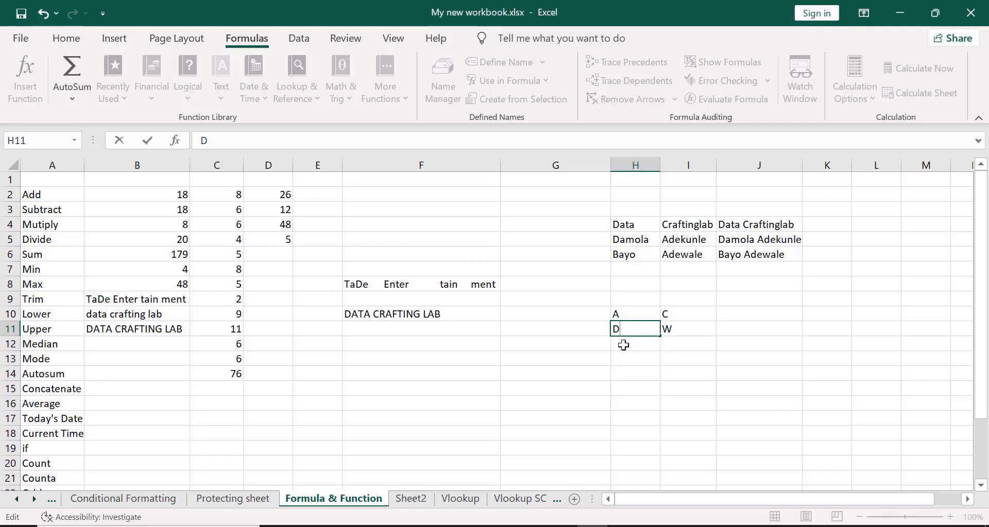
pyautogui.click(623, 345)
# - Enter the pairs F–K, J–K and E–G in rows 12–14 of columns H and I
pyautogui.write('F')
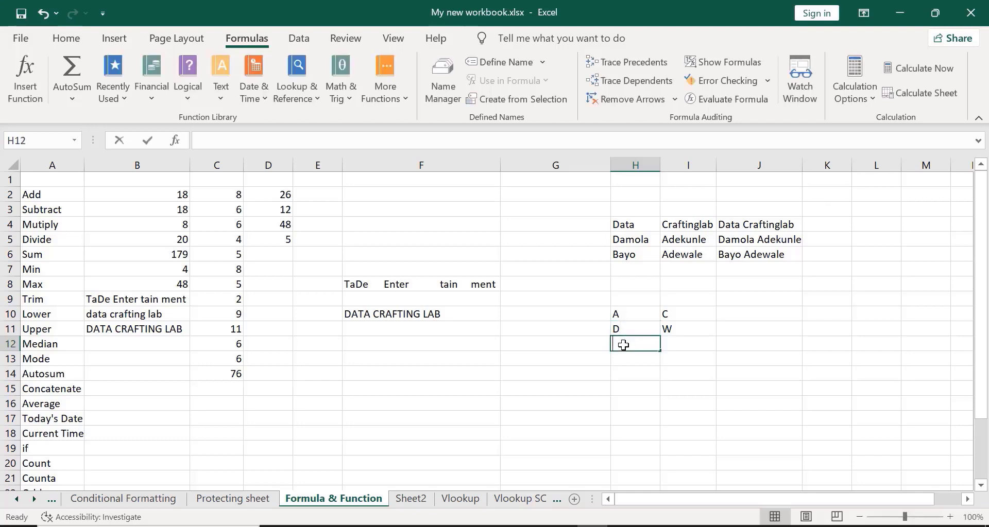
pyautogui.press('Tab')
pyautogui.write('K')
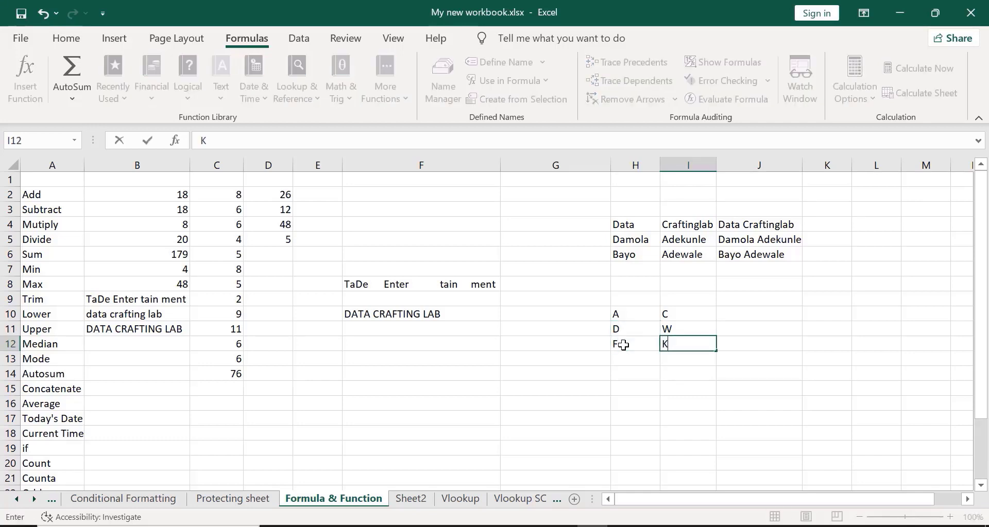
pyautogui.press('Return')
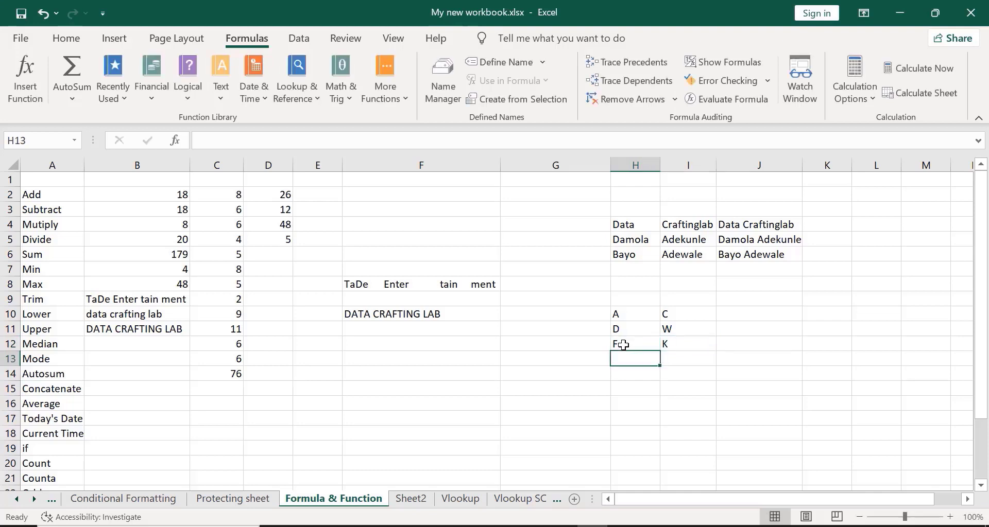
pyautogui.write('J')
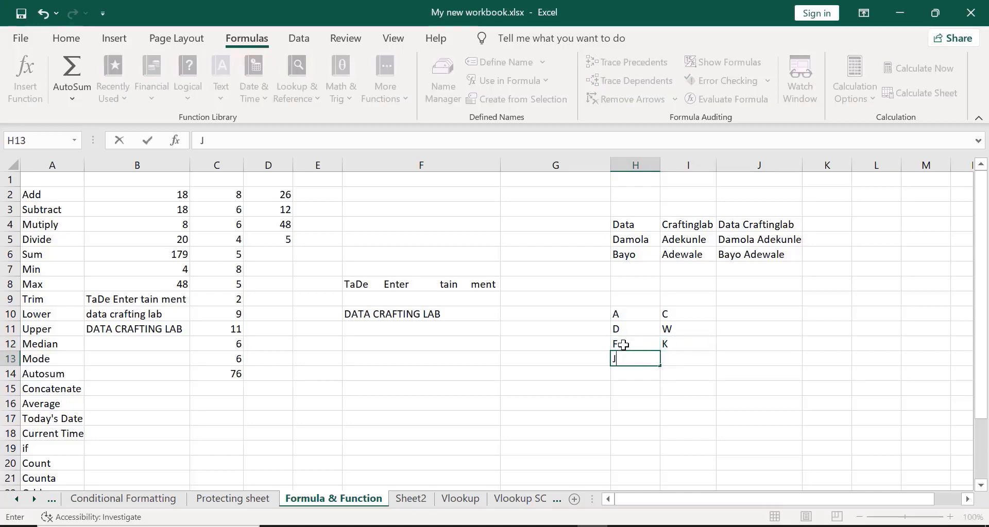
pyautogui.press('Tab')
pyautogui.write('K')
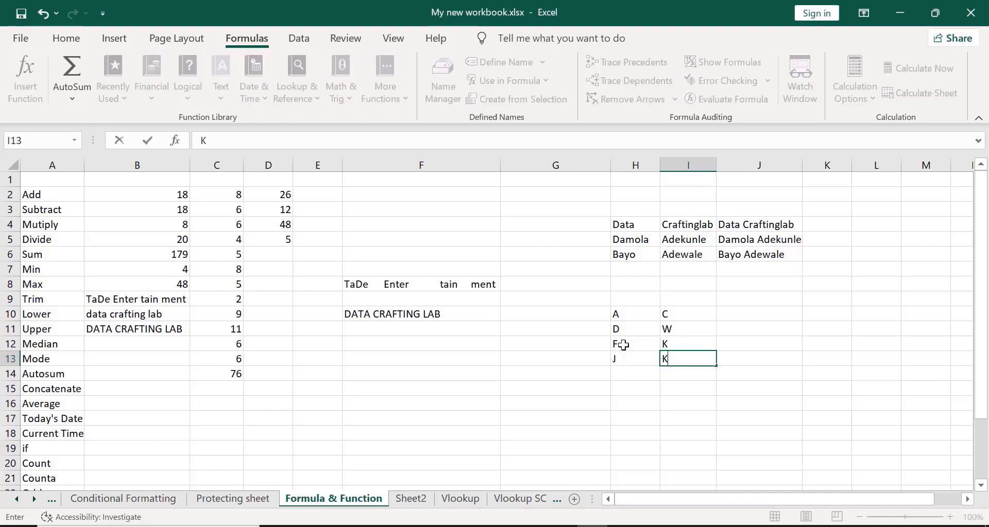
pyautogui.press('Return')
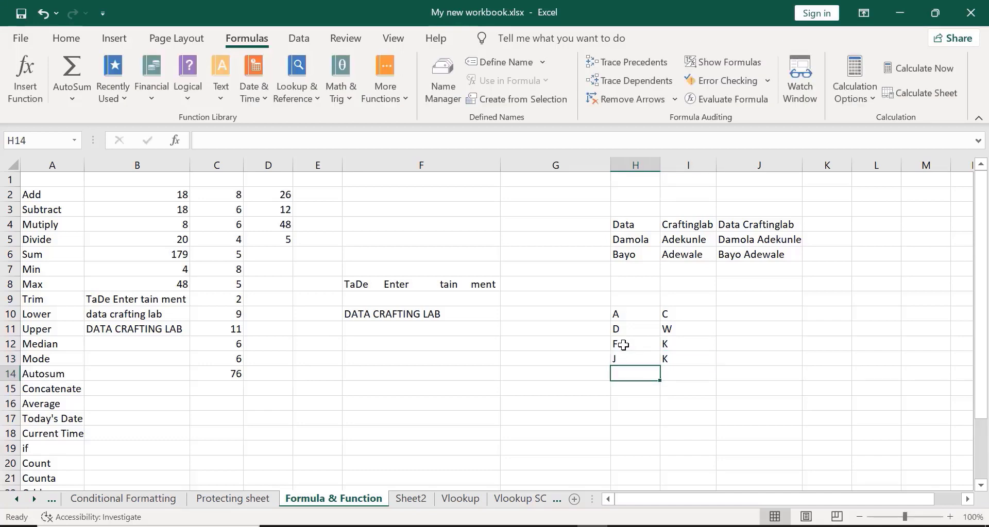
pyautogui.write('E')
pyautogui.press('Tab')
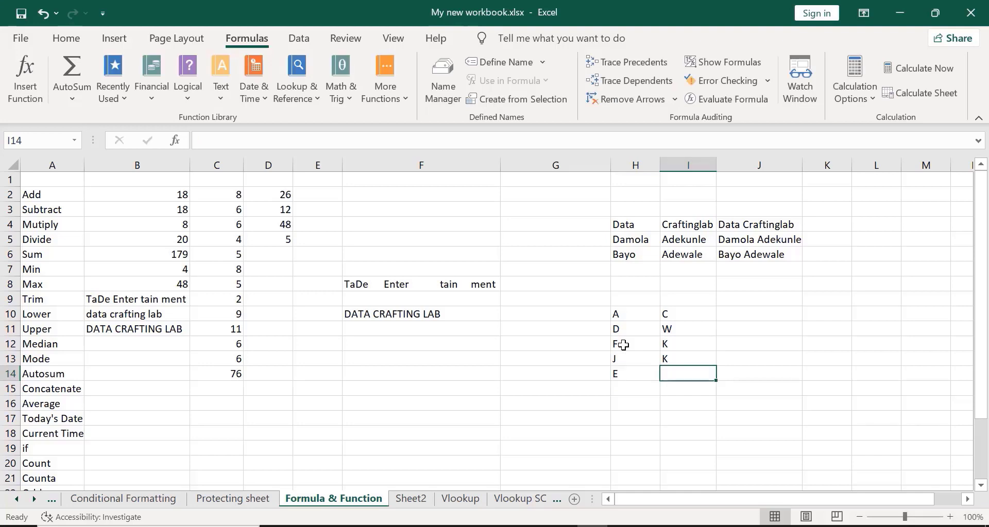
pyautogui.write('G')
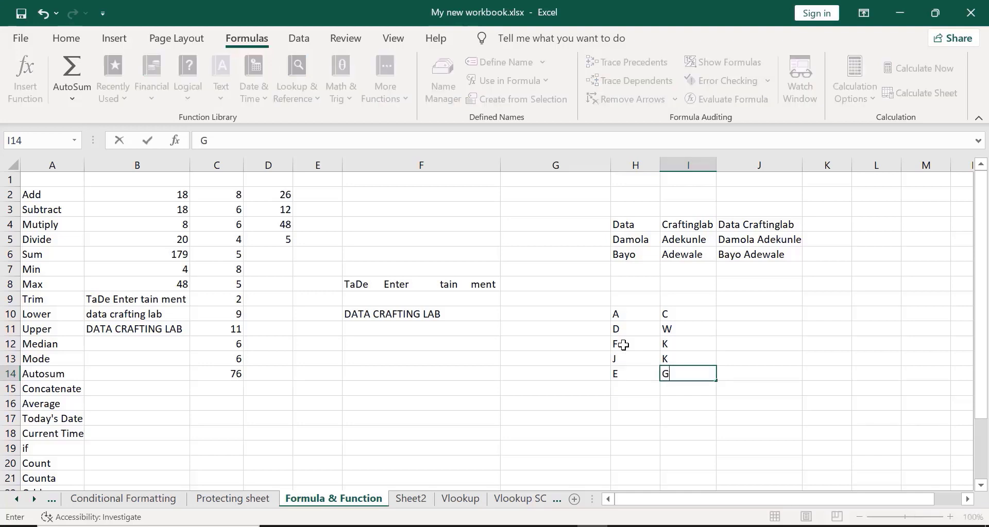
pyautogui.click(738, 312)
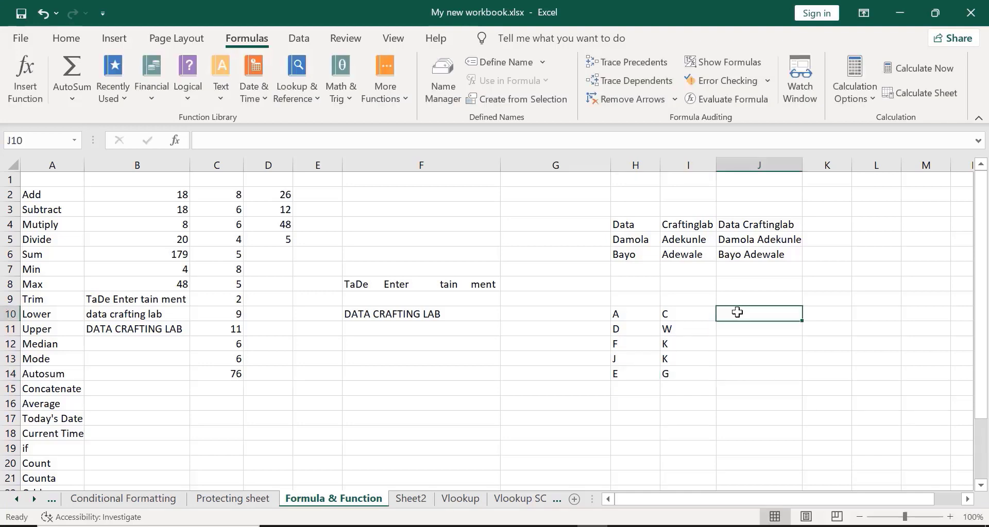
# - Enter =CONCATENATE(H10," ",I10) in J10 so it shows A C
pyautogui.write('=')
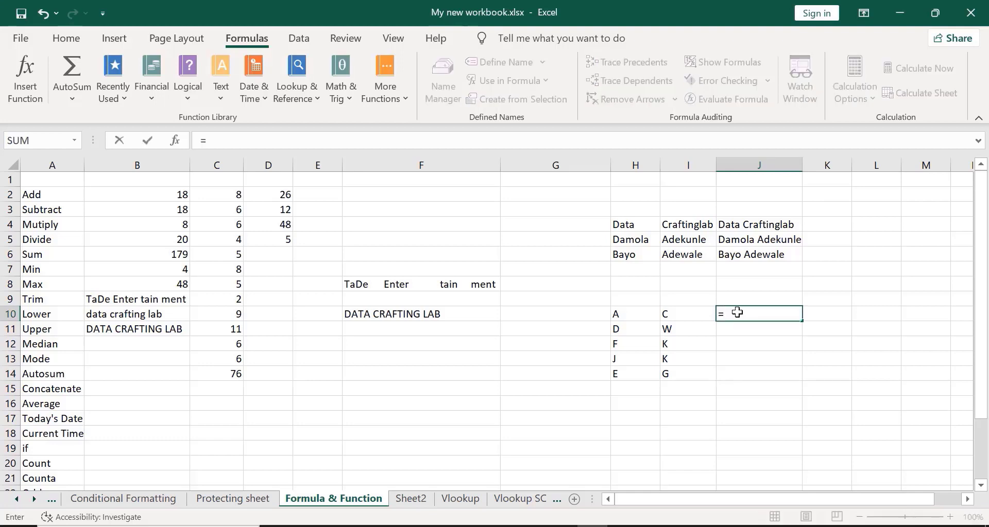
pyautogui.write('CON')
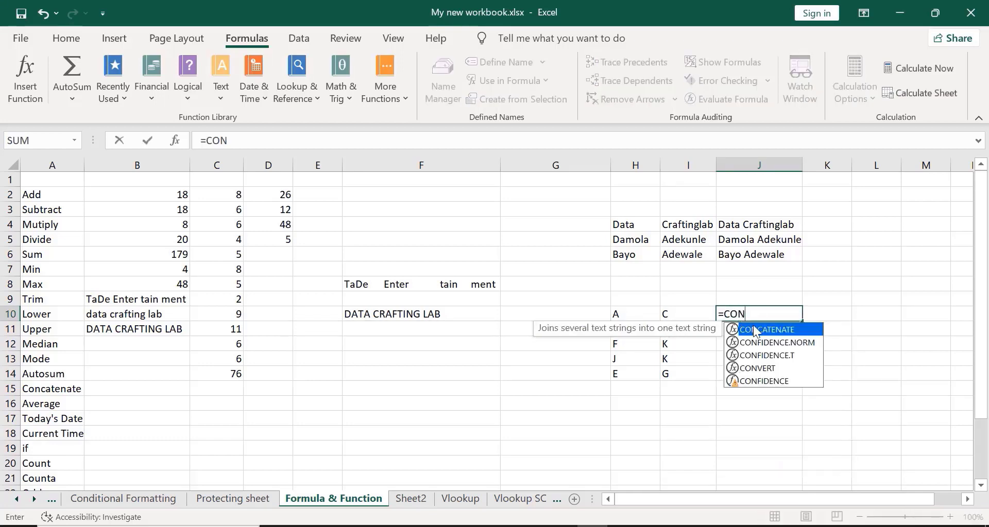
pyautogui.doubleClick(753, 330)
pyautogui.click(634, 311)
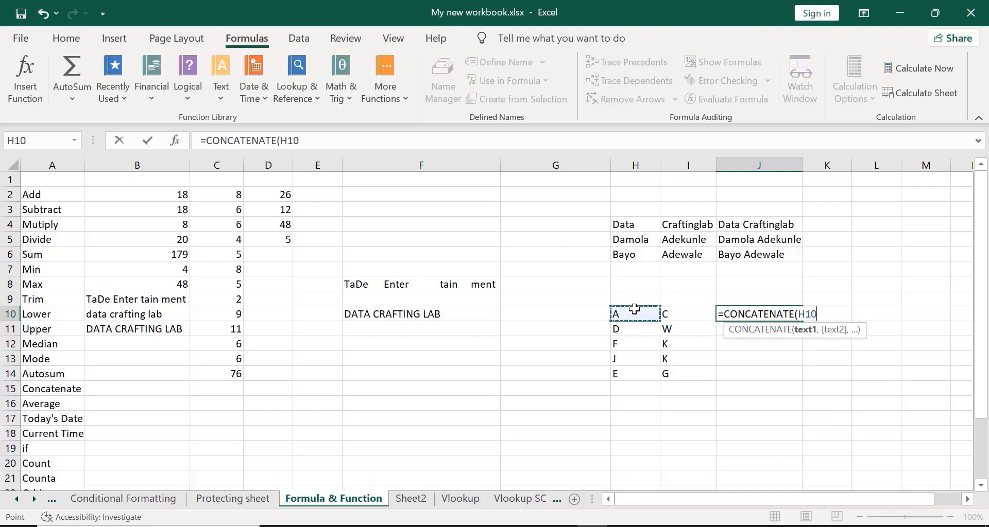
pyautogui.write(',')
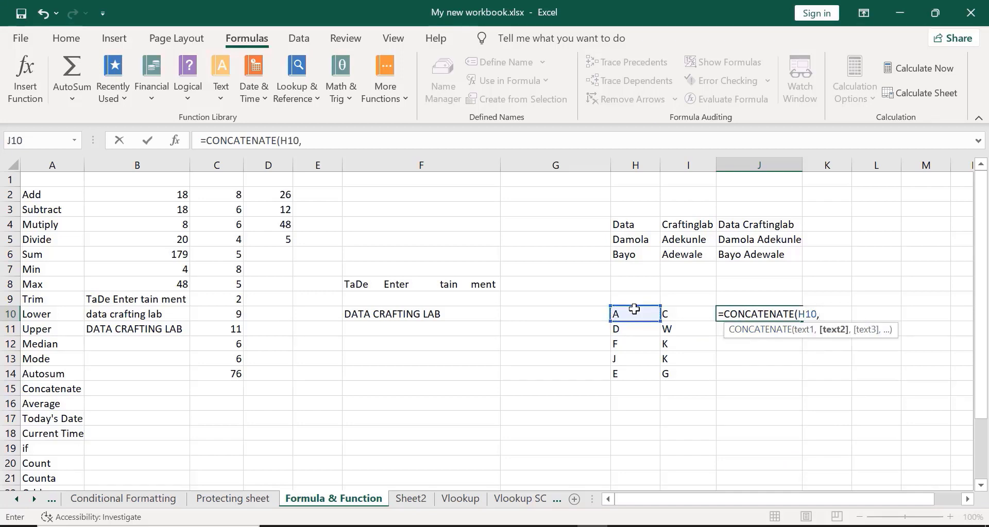
pyautogui.write('""')
pyautogui.press('BackSpace')
pyautogui.write('" ",')
pyautogui.click(681, 313)
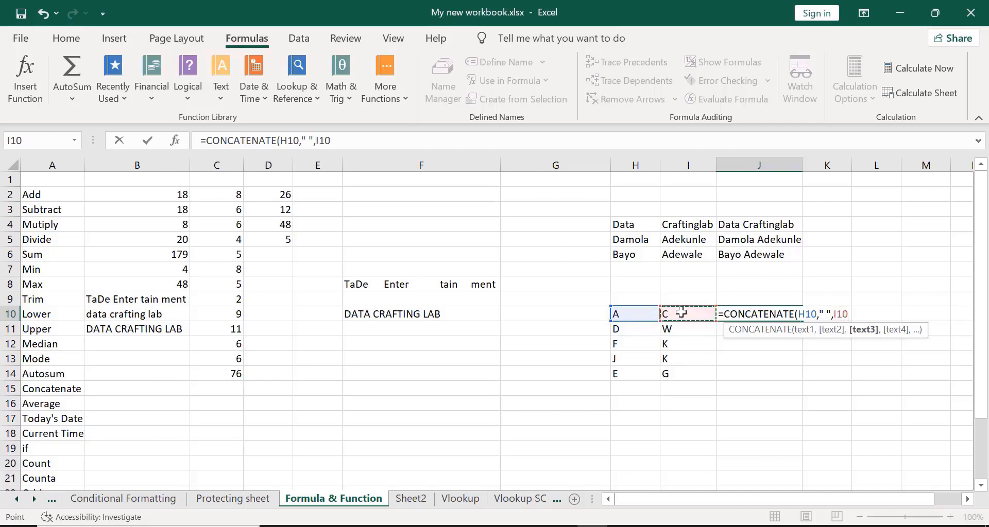
pyautogui.write(')')
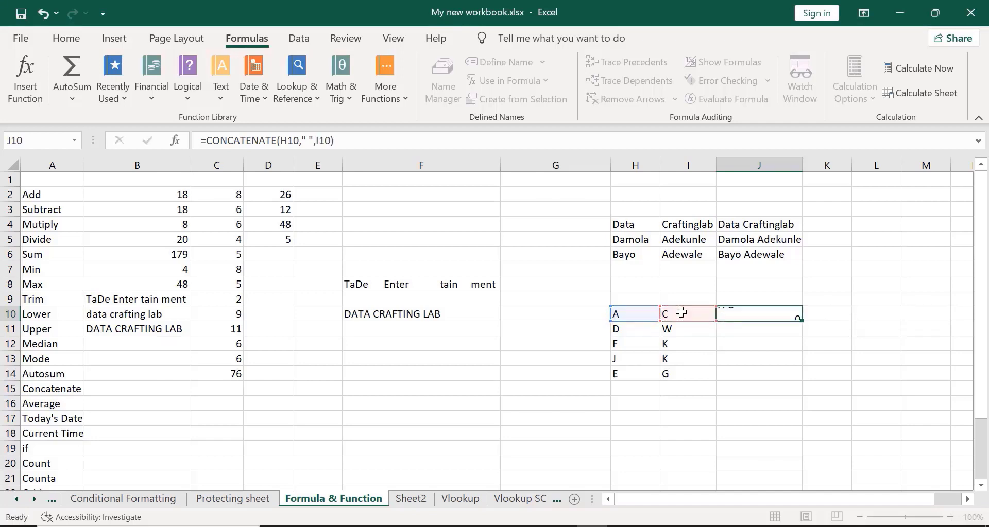
pyautogui.press('Return')
pyautogui.click(751, 315)
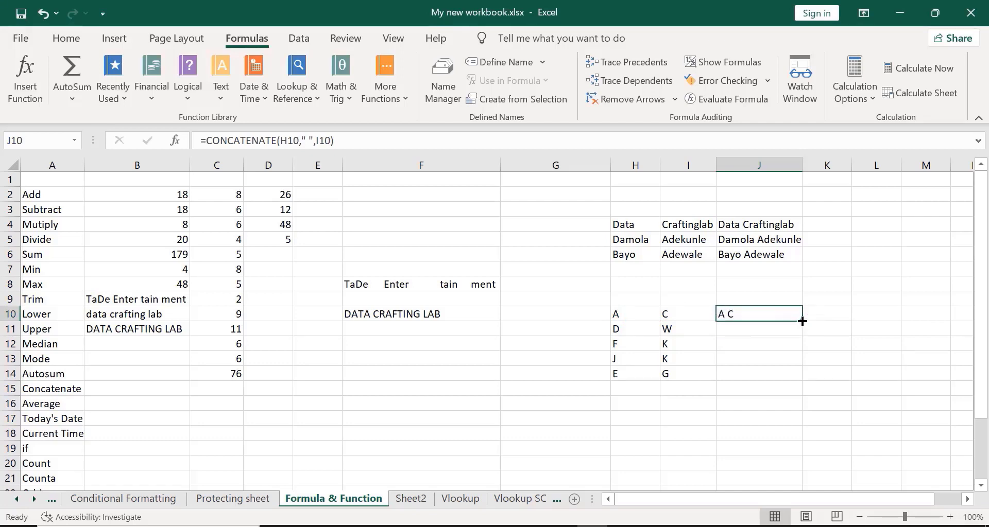
# - Fill J10's formula down to J14, giving D W, F K, J K and E G
pyautogui.moveTo(802, 321); pyautogui.dragTo(802, 382)
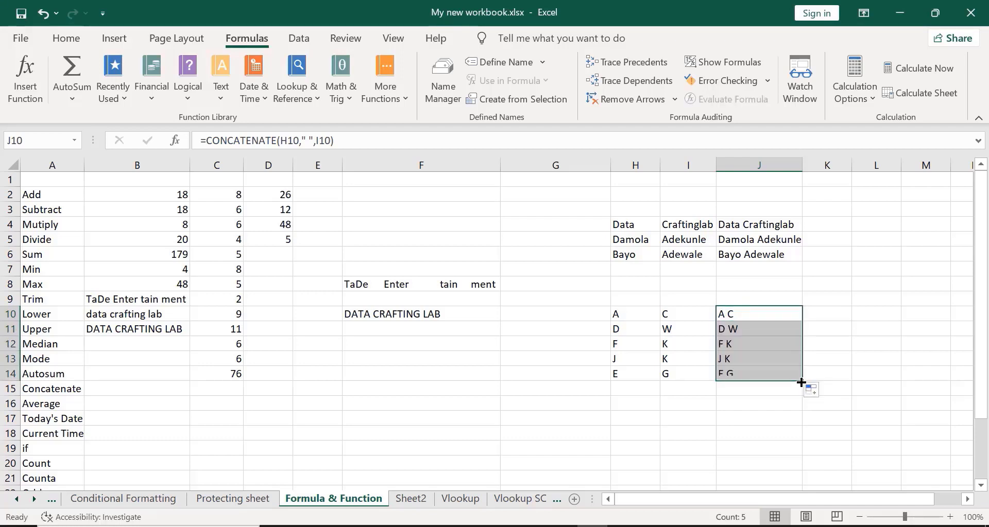
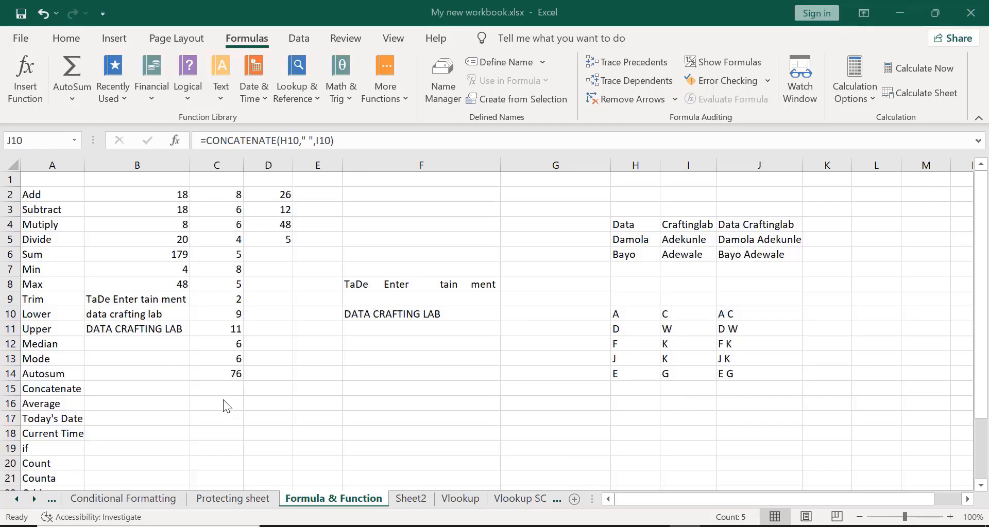
# - Enter =AVERAGE(C2:C14) in C15, the Concatenate row's cell, by mistake
pyautogui.click(211, 388)
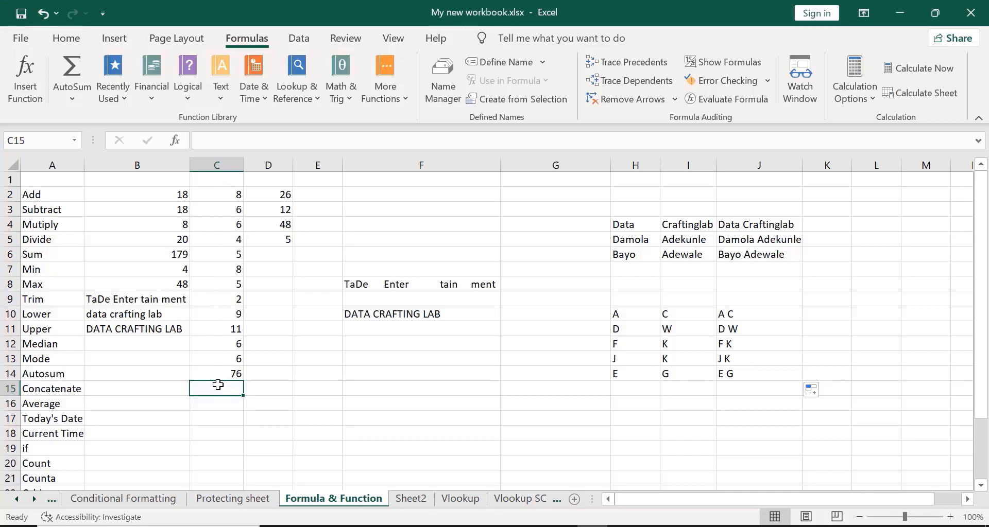
pyautogui.write('=AVER')
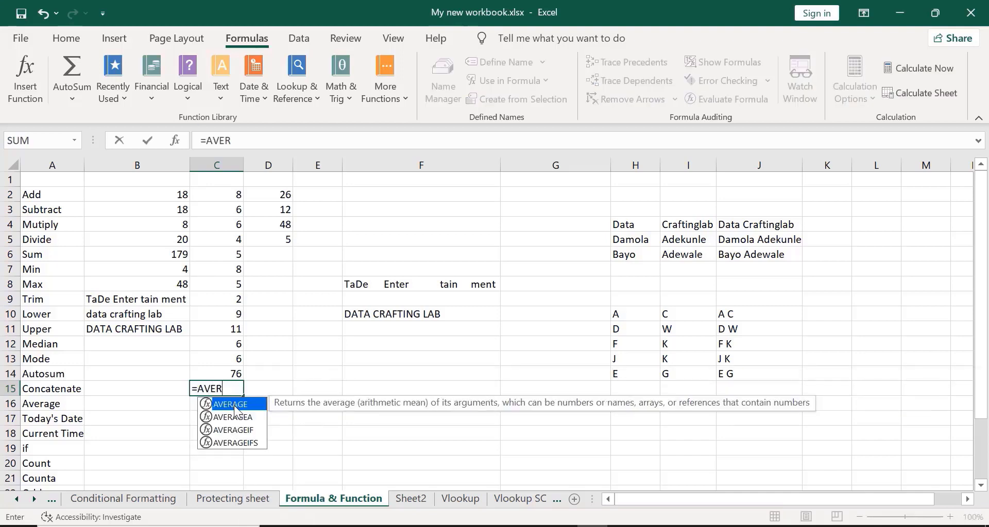
pyautogui.doubleClick(233, 406)
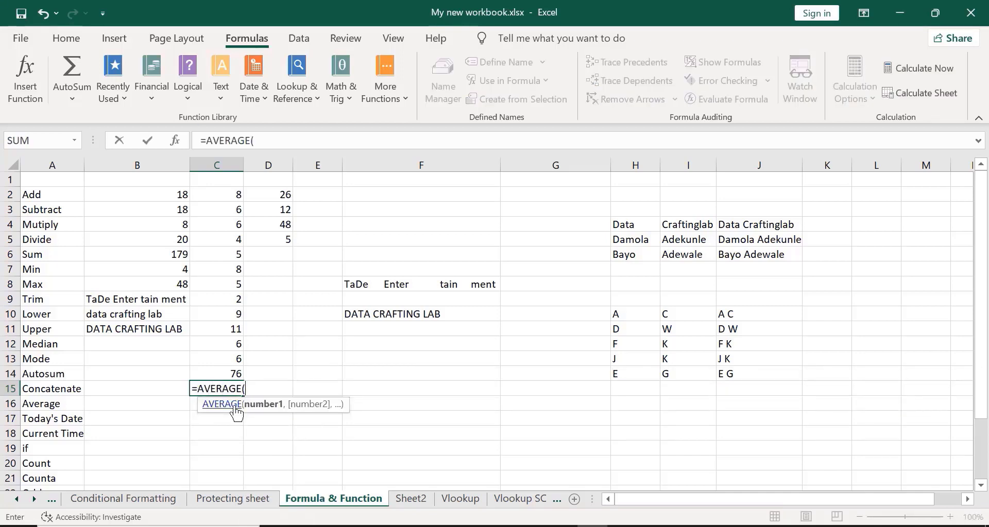
pyautogui.click(208, 195)
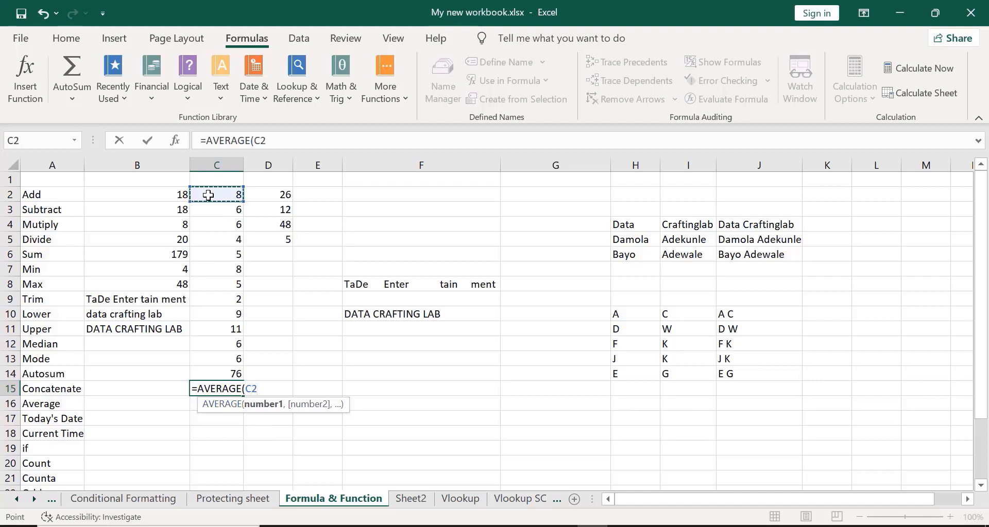
pyautogui.hotkey('shift', 'Down')
pyautogui.hotkey('shift', 'Down')
pyautogui.hotkey('shift', 'Down')
pyautogui.hotkey('shift', 'Down')
pyautogui.hotkey('shift', 'Down')
pyautogui.hotkey('shift', 'Down')
pyautogui.hotkey('shift', 'Down')
pyautogui.hotkey('shift', 'Down')
pyautogui.hotkey('shift', 'Down')
pyautogui.hotkey('shift', 'Down')
pyautogui.hotkey('shift', 'Down')
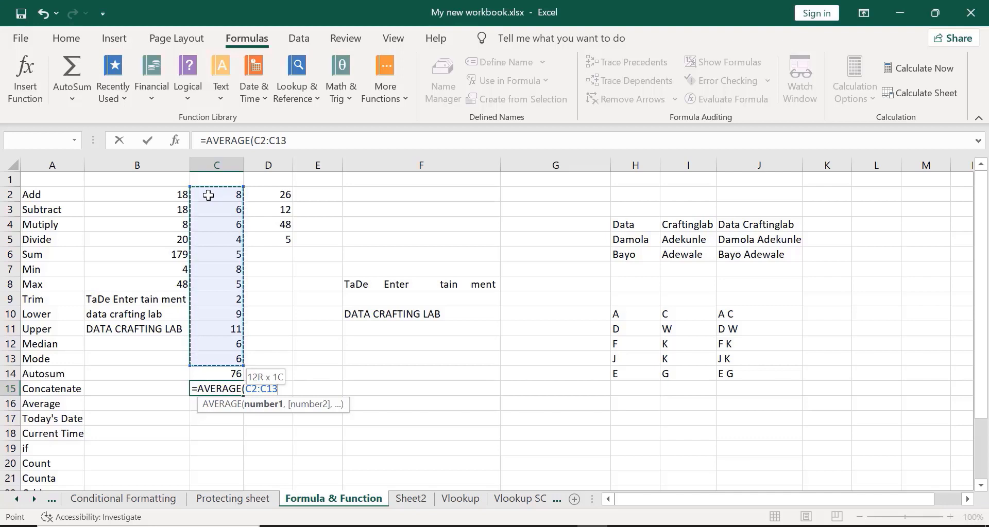
pyautogui.press('Down')
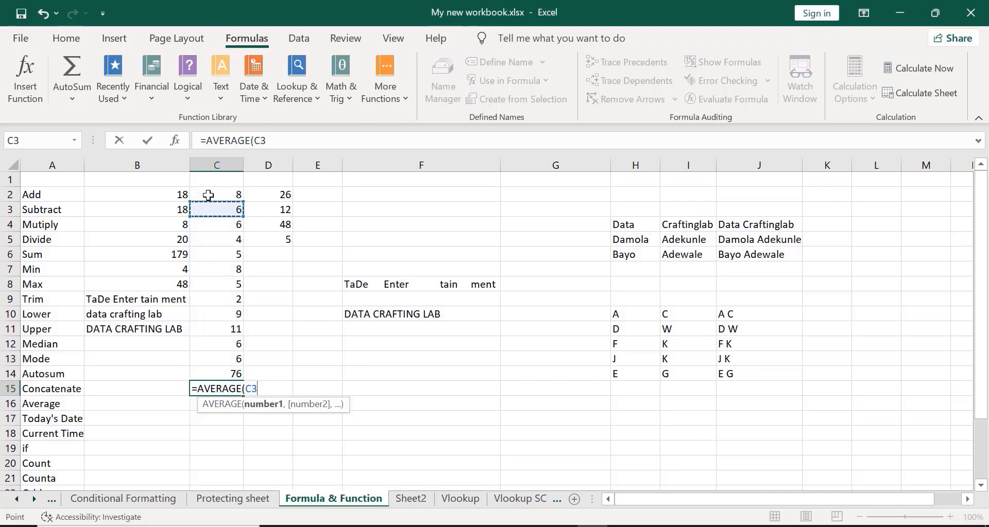
pyautogui.hotkey('shift', 'Down')
pyautogui.hotkey('shift', 'Down')
pyautogui.hotkey('shift', 'Down')
pyautogui.hotkey('shift', 'Down')
pyautogui.hotkey('shift', 'Down')
pyautogui.hotkey('shift', 'Down')
pyautogui.hotkey('shift', 'Down')
pyautogui.hotkey('shift', 'Down')
pyautogui.hotkey('shift', 'Down')
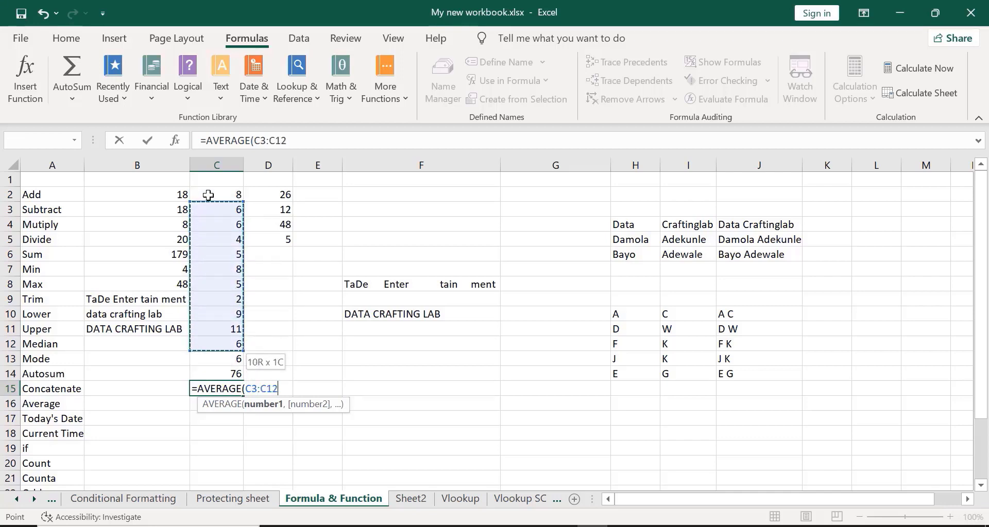
pyautogui.click(211, 194)
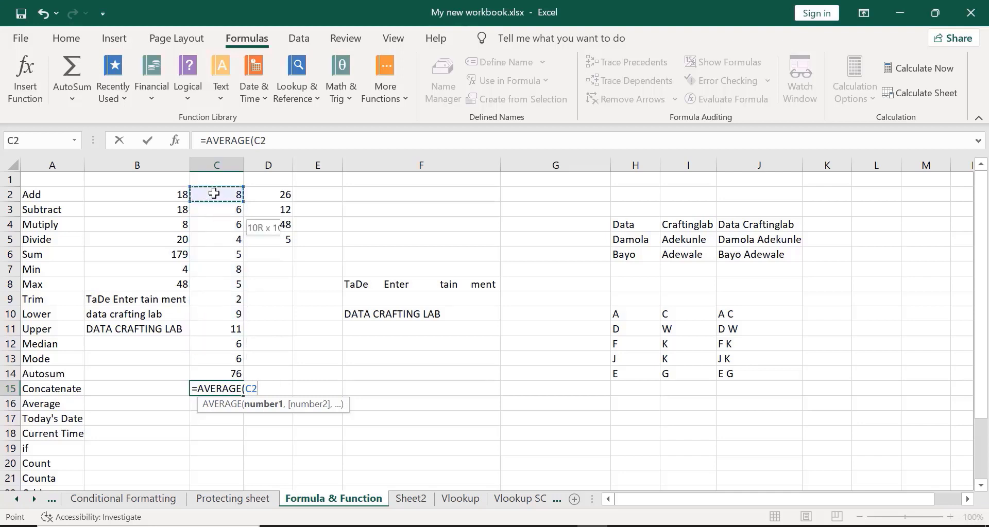
pyautogui.hotkey('shift', 'Down')
pyautogui.hotkey('shift', 'Down')
pyautogui.hotkey('shift', 'Down')
pyautogui.hotkey('shift', 'Down')
pyautogui.hotkey('shift', 'Down')
pyautogui.hotkey('shift', 'Down')
pyautogui.hotkey('shift', 'Down')
pyautogui.hotkey('shift', 'Down')
pyautogui.hotkey('shift', 'Down')
pyautogui.hotkey('shift', 'Down')
pyautogui.hotkey('shift', 'Down')
pyautogui.hotkey('shift', 'Down')
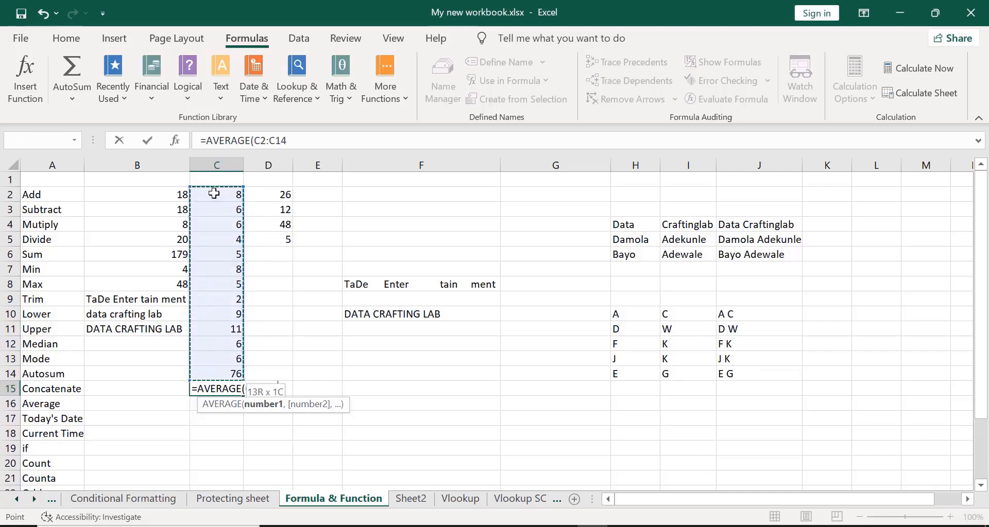
pyautogui.hotkey('shift', 'Down')
pyautogui.hotkey('shift', 'Up')
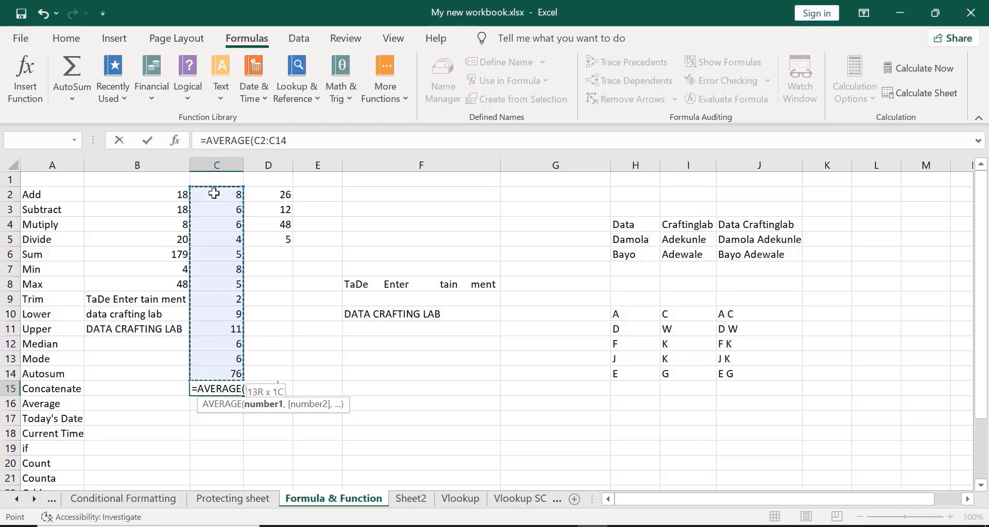
pyautogui.write(')')
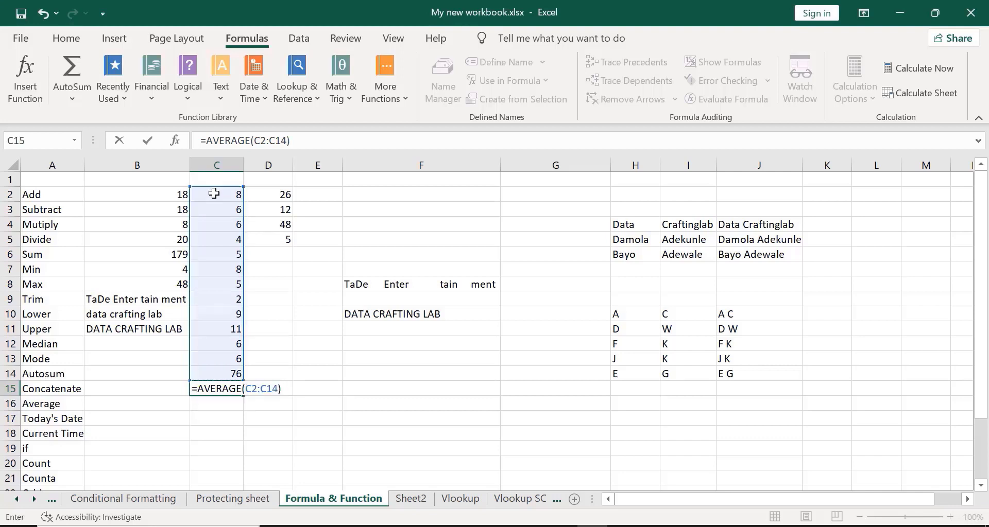
pyautogui.press('Return')
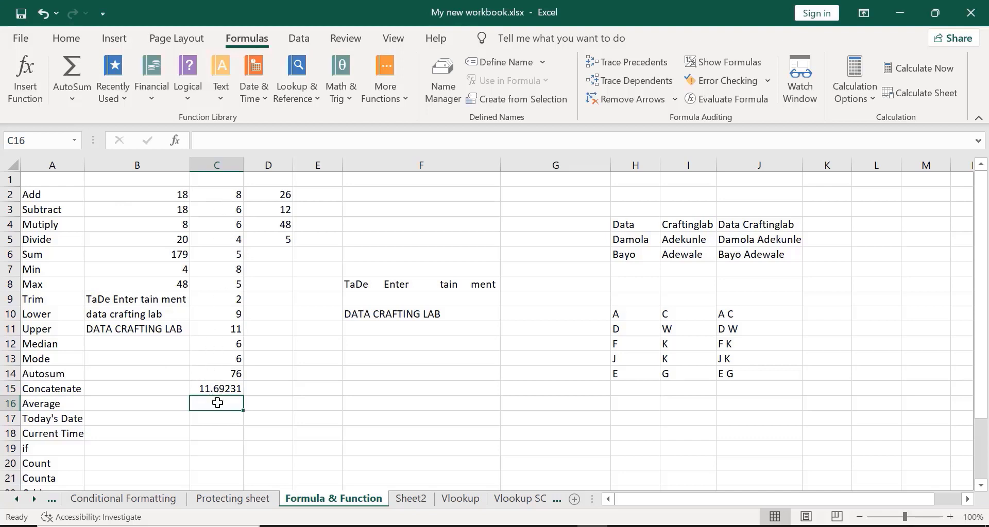
# - Undo the misplaced average and enter =AVERAGE(C2:C14) in C16, showing 11.69231
pyautogui.click(207, 388)
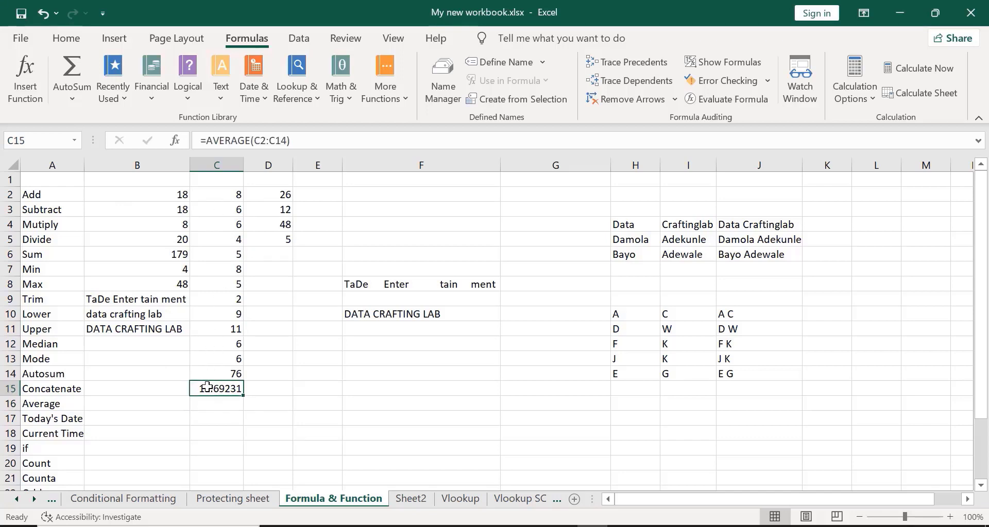
pyautogui.hotkey('ctrl', 'z')
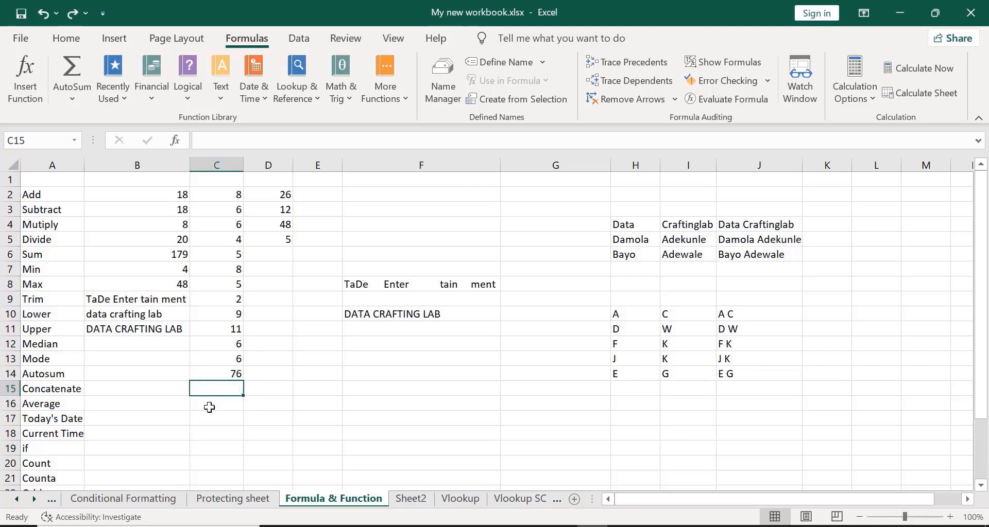
pyautogui.click(209, 402)
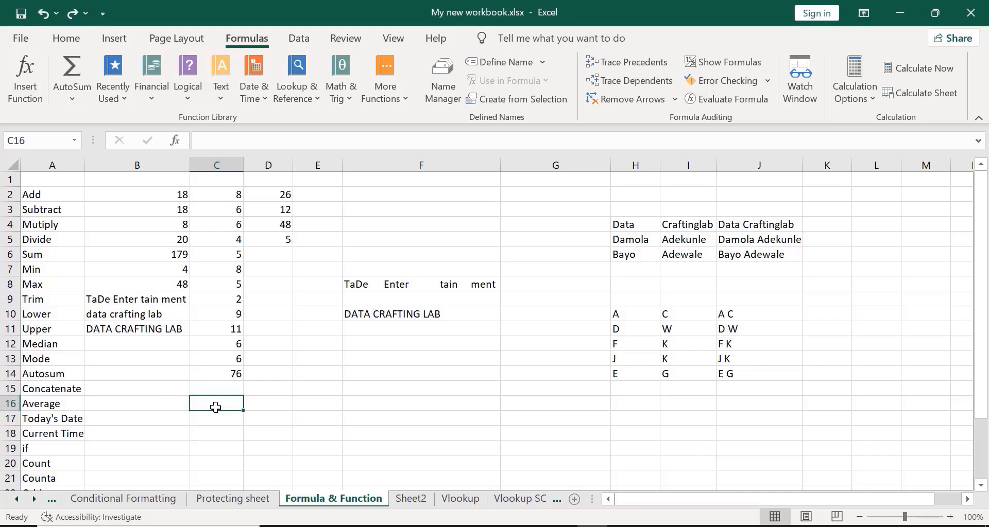
pyautogui.write('=AVER')
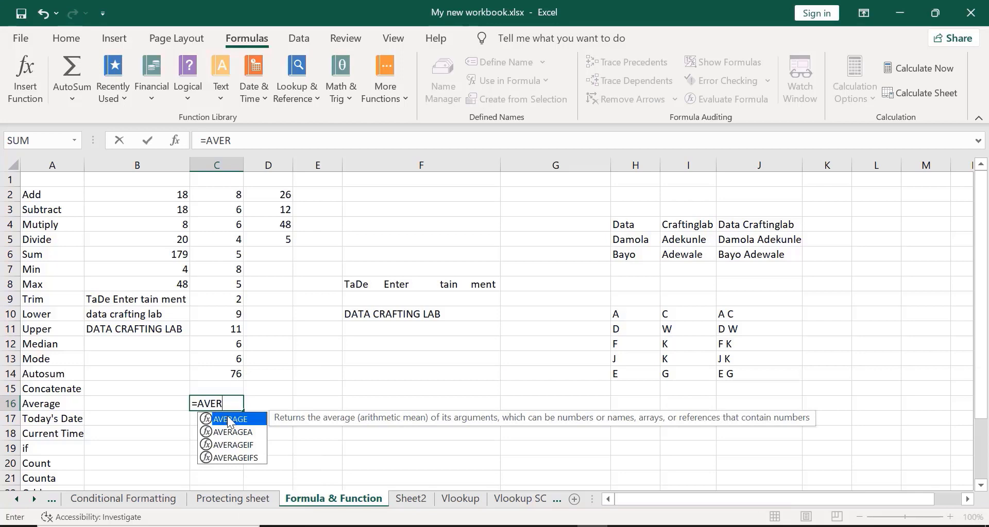
pyautogui.doubleClick(228, 416)
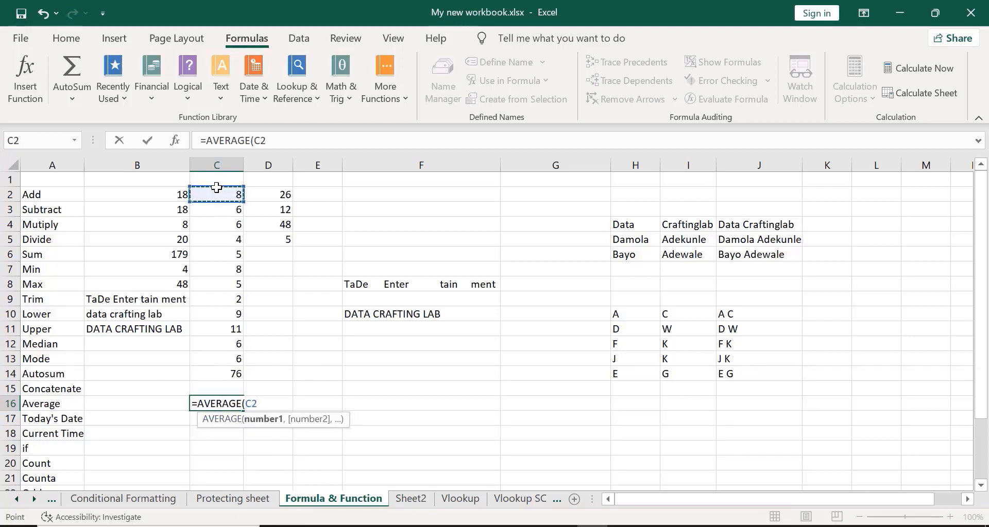
pyautogui.moveTo(216, 188); pyautogui.dragTo(216, 330)
pyautogui.hotkey('shift', 'Down')
pyautogui.hotkey('shift', 'Down')
pyautogui.hotkey('shift', 'Down')
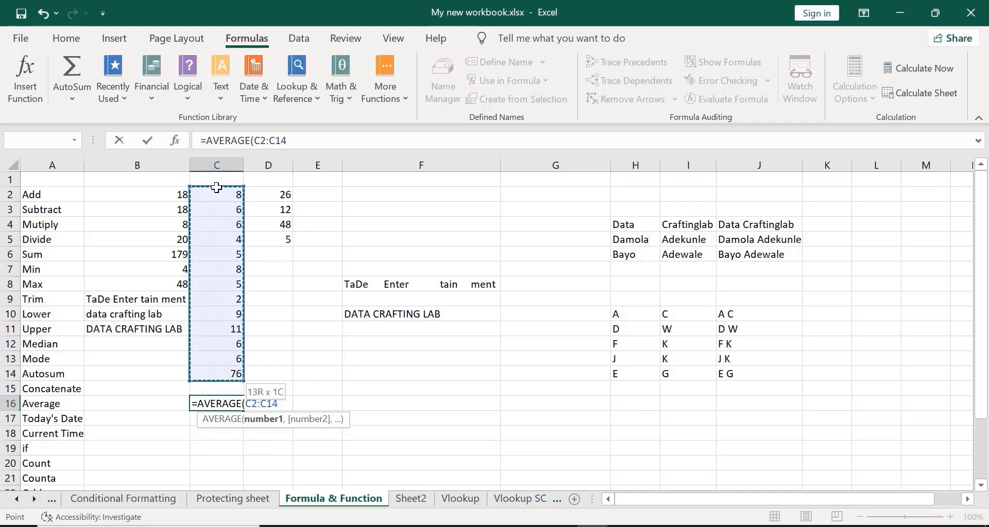
pyautogui.write(')')
pyautogui.press('Return')
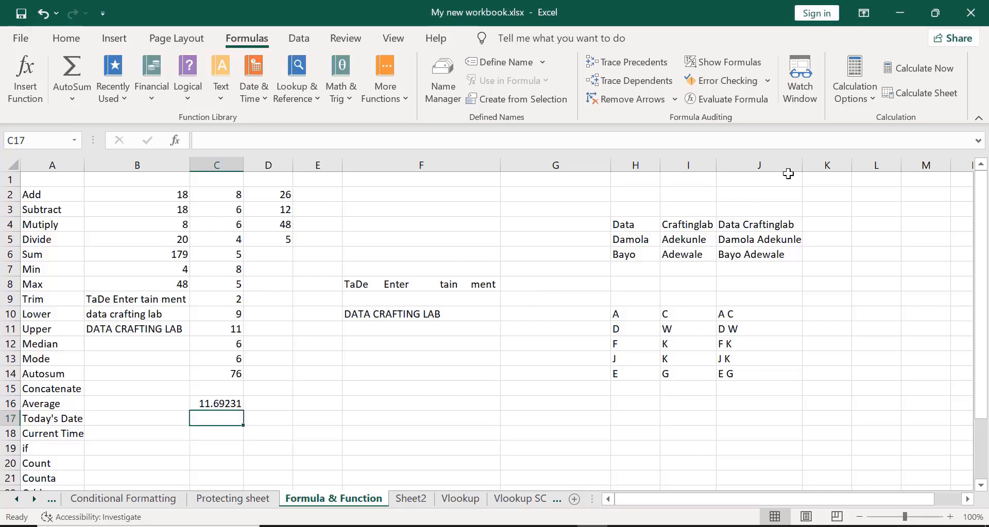
# - Enter =TODAY() in C17 so it shows 11/7/2023
pyautogui.click(684, 138)
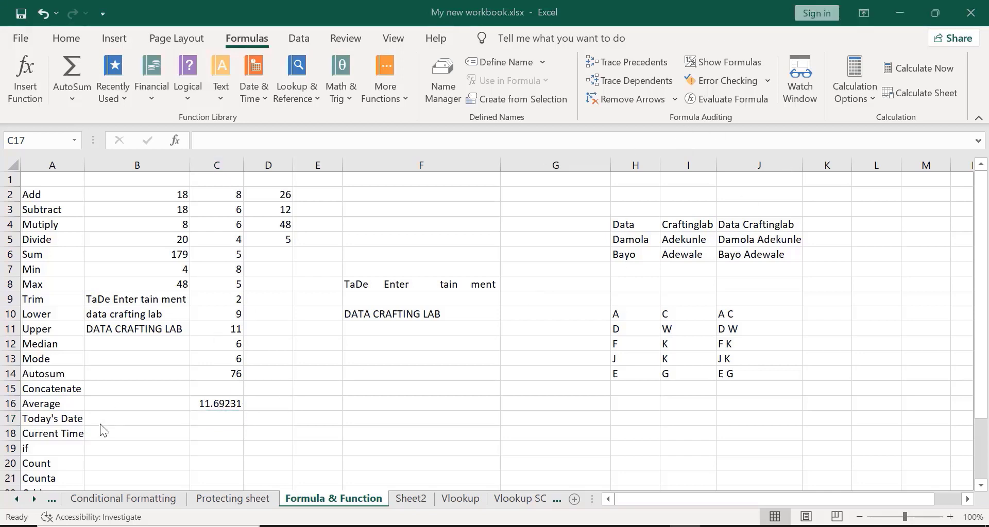
pyautogui.click(196, 417)
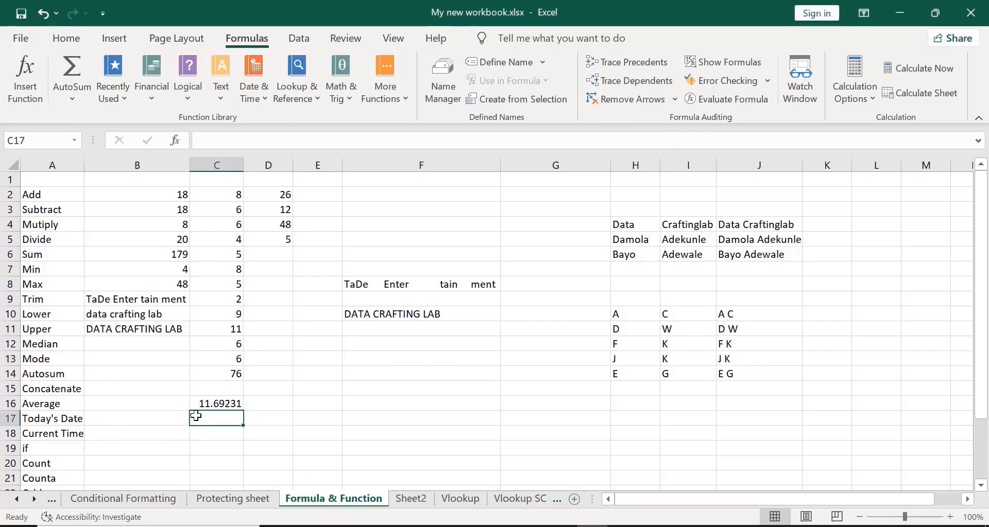
pyautogui.write('=')
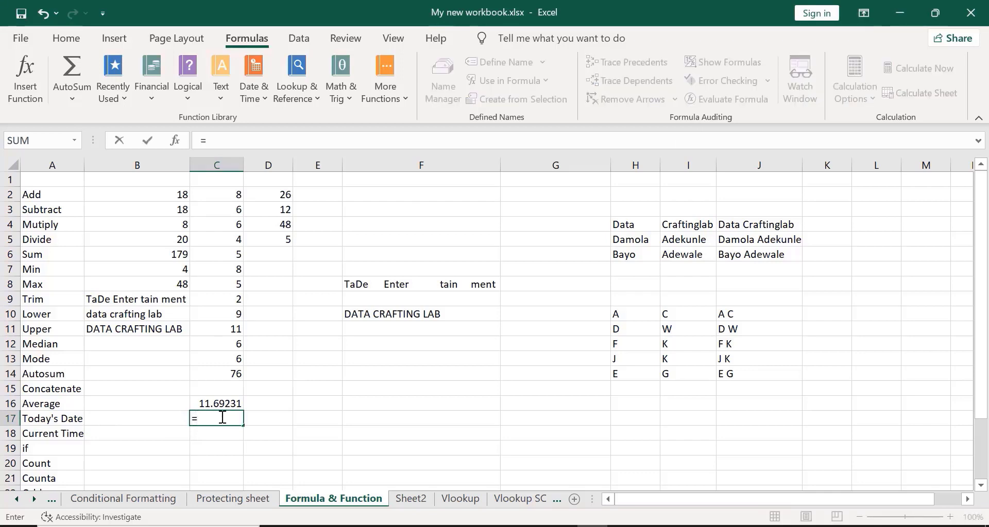
pyautogui.write('T')
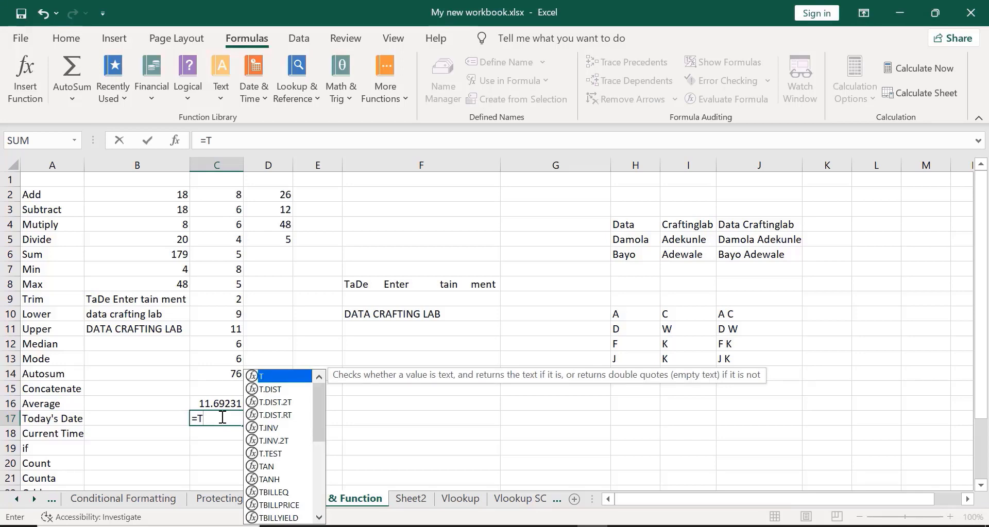
pyautogui.write('ODA')
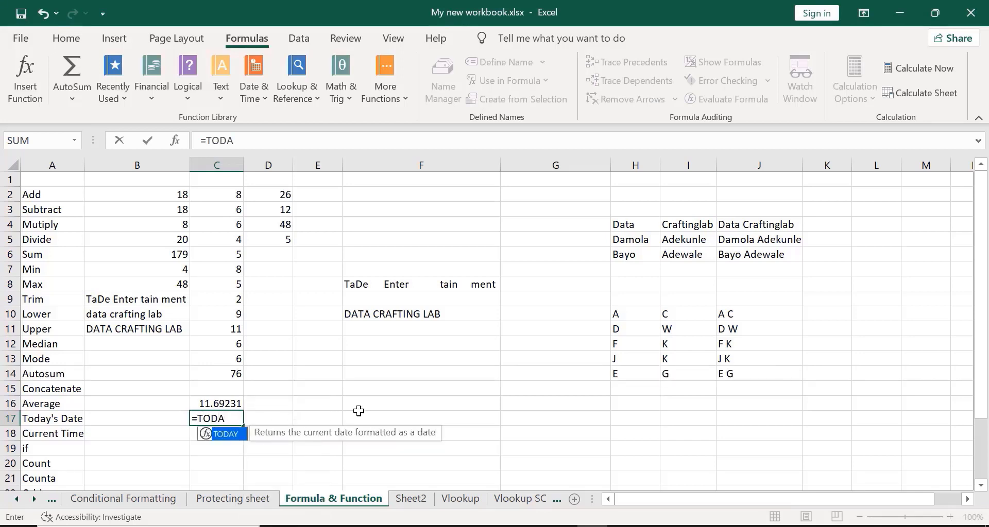
pyautogui.press('Escape')
pyautogui.press('Escape')
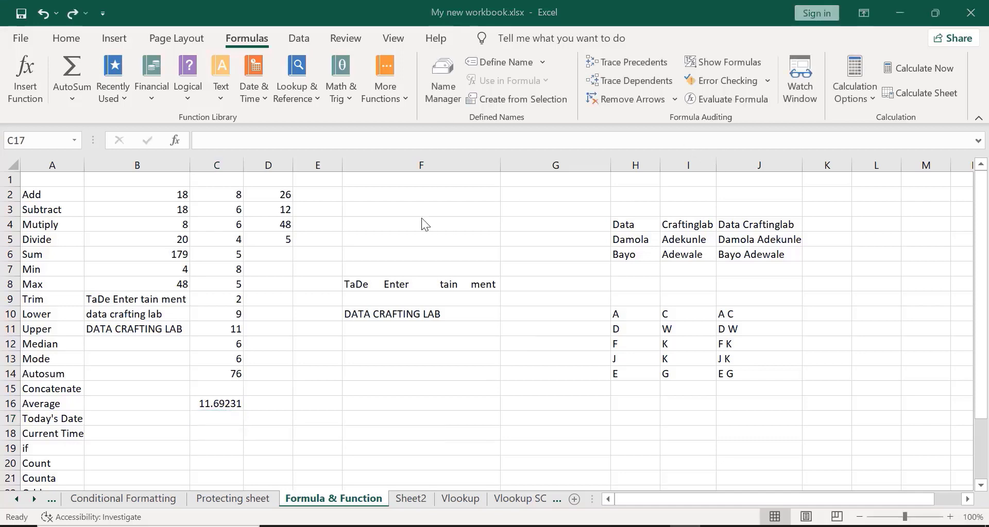
pyautogui.doubleClick(202, 418)
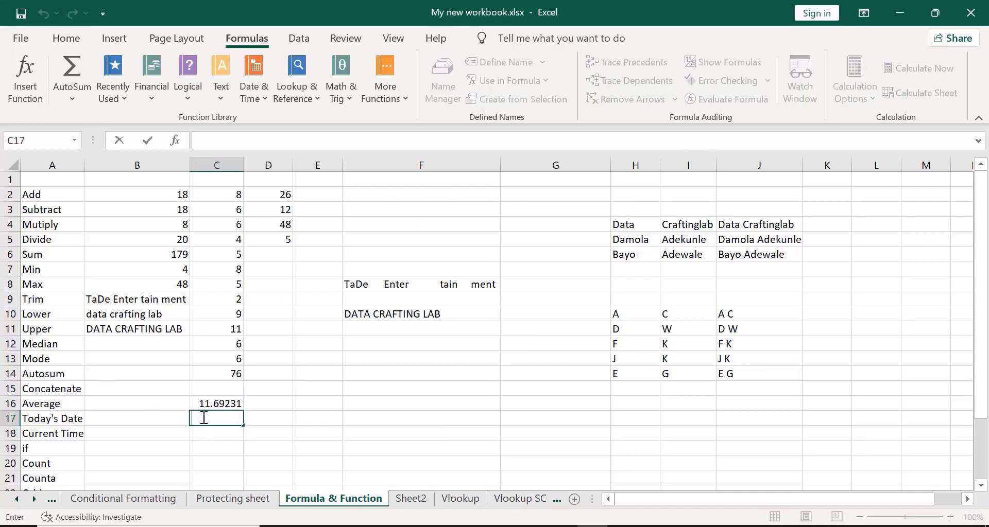
pyautogui.write('=today')
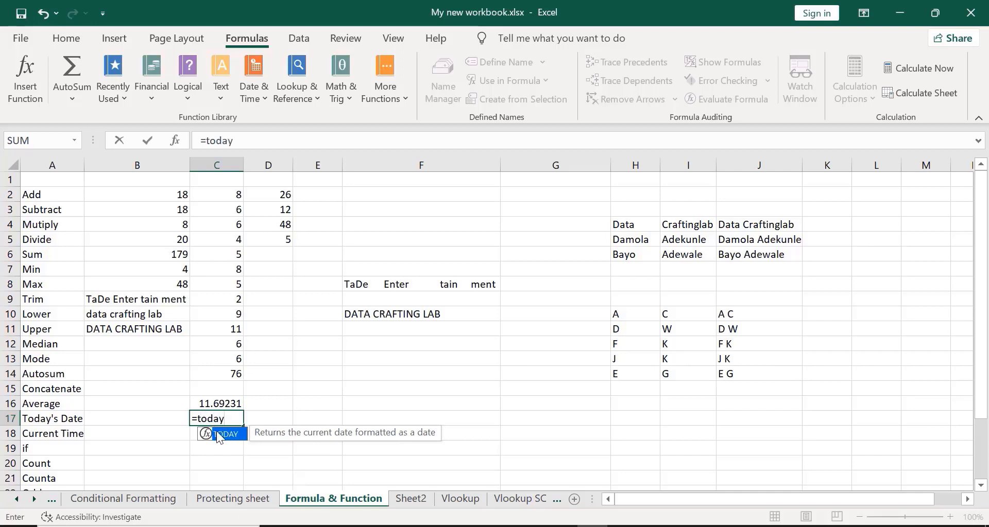
pyautogui.doubleClick(220, 435)
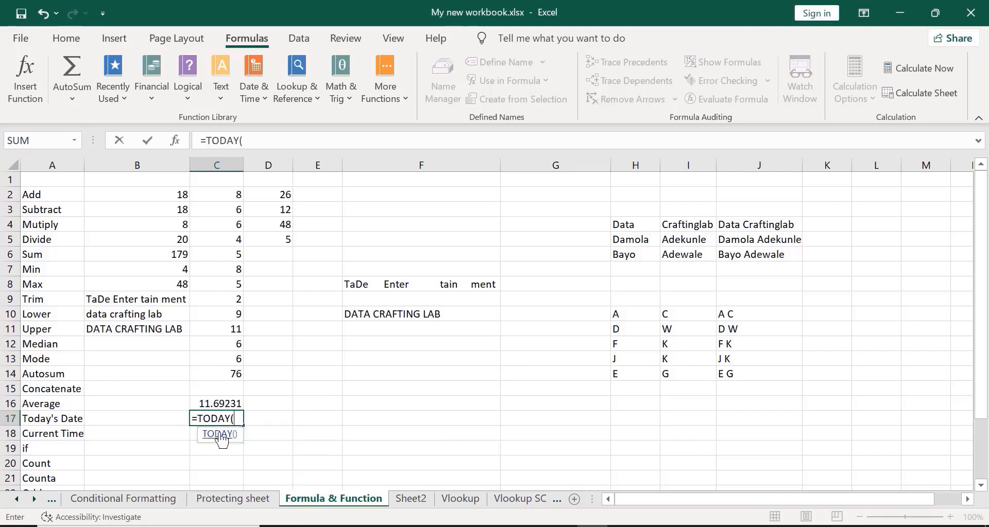
pyautogui.write(')')
pyautogui.press('Return')
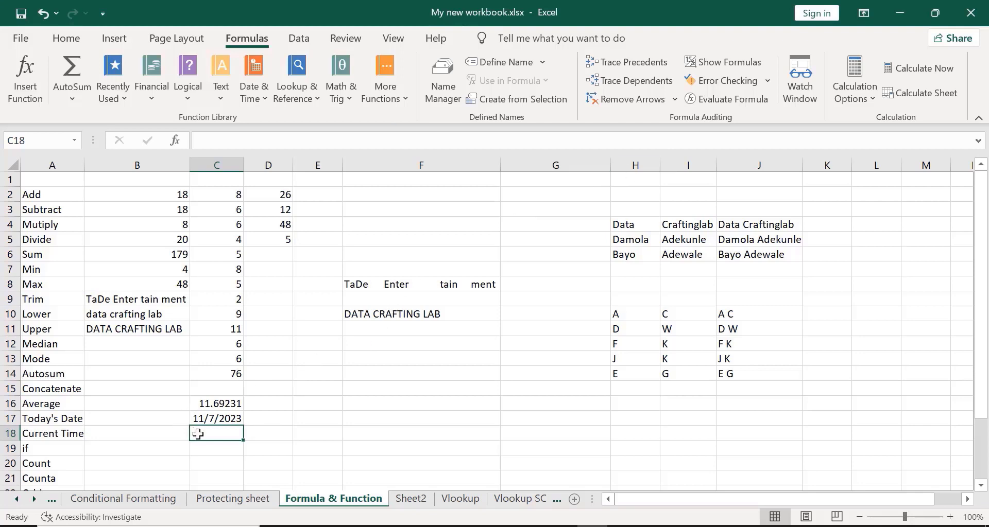
# - Enter =NOW() in C18, showing the current date and time 11/7/2023 7:01
pyautogui.write('=')
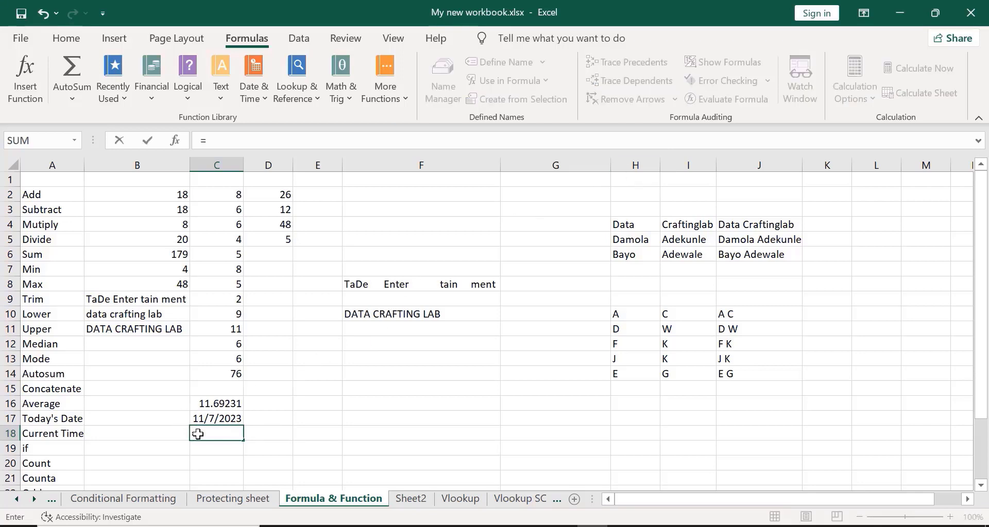
pyautogui.write('now')
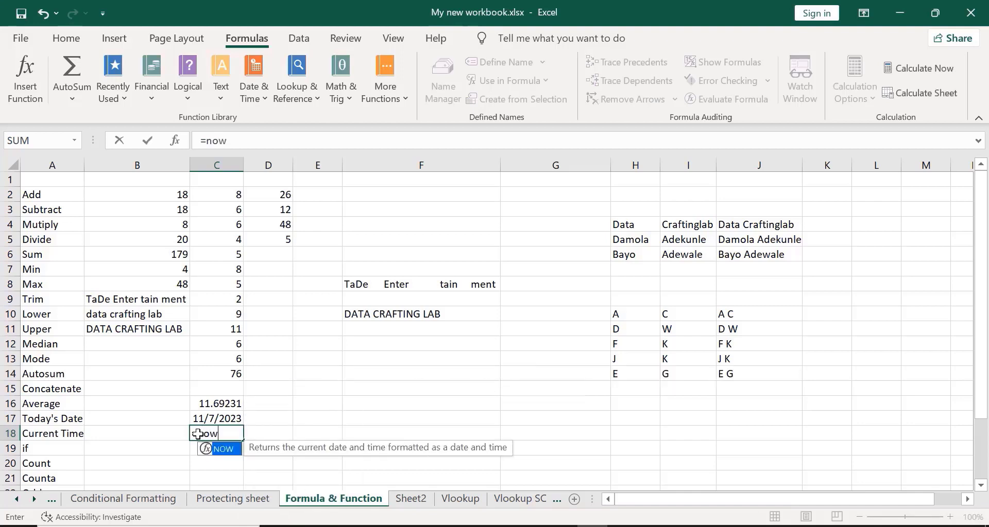
pyautogui.doubleClick(221, 450)
pyautogui.write(')')
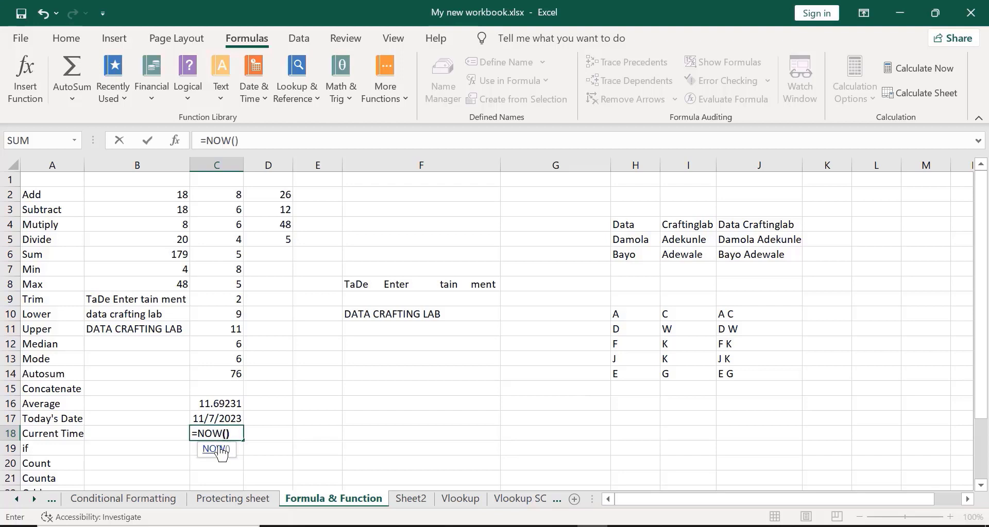
pyautogui.press('Return')
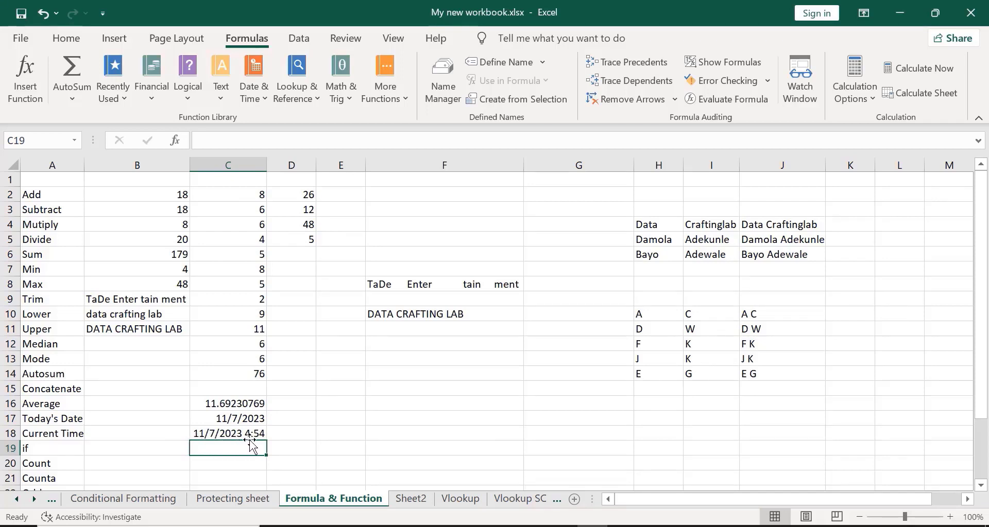
pyautogui.click(685, 137)
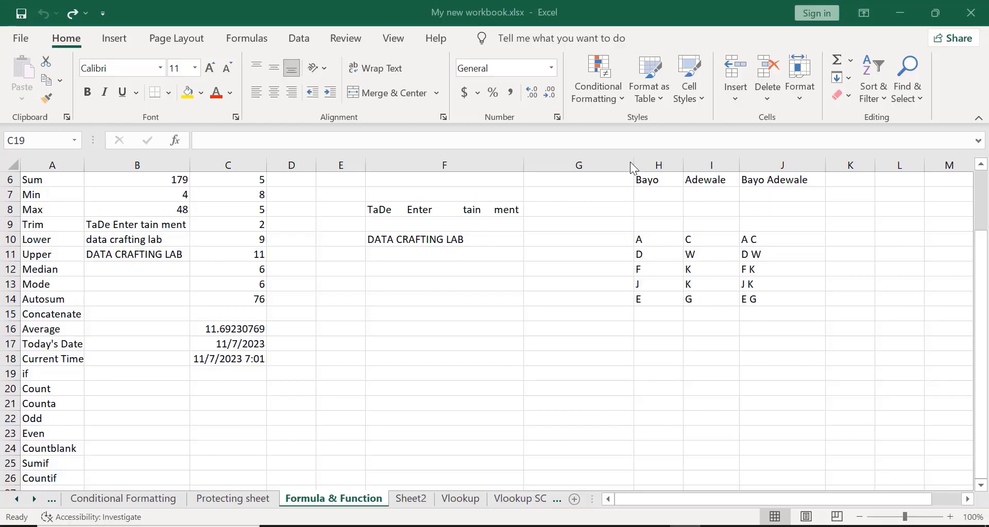
# - Start an IF formula in C19 that tests the full name in J6
pyautogui.click(199, 370)
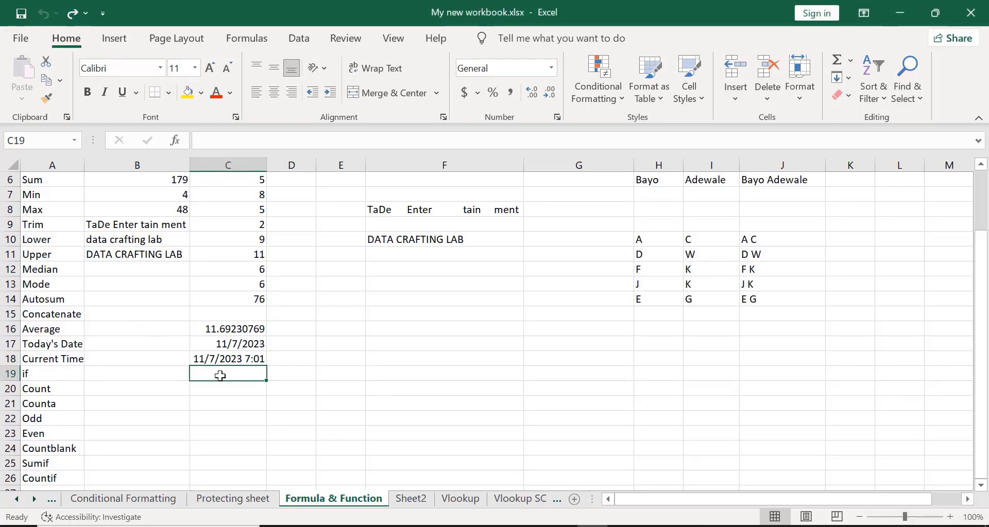
pyautogui.write('=iof')
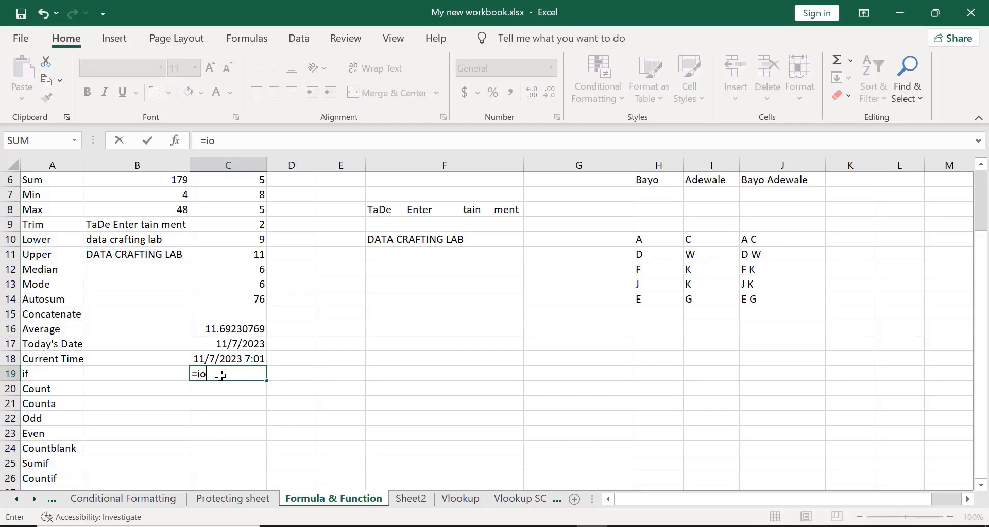
pyautogui.press('BackSpace')
pyautogui.press('BackSpace')
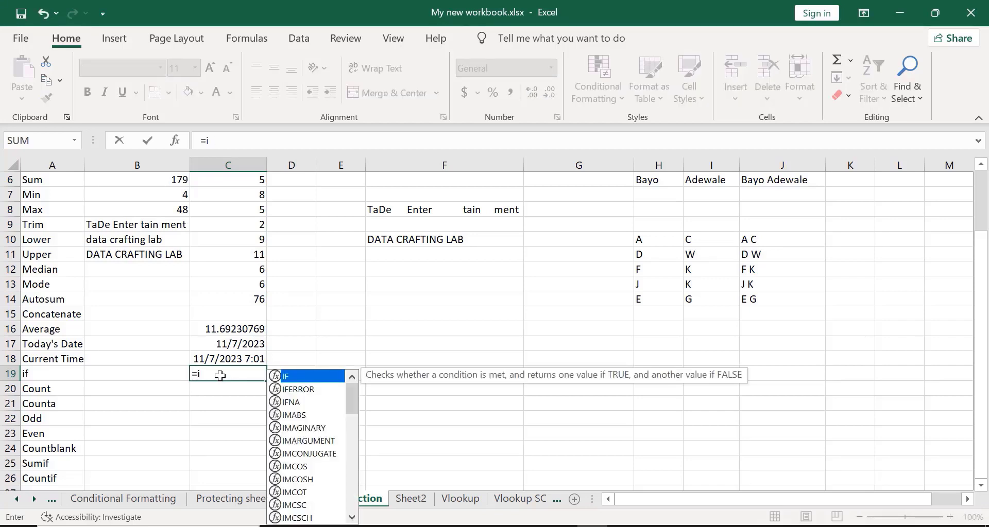
pyautogui.write('f')
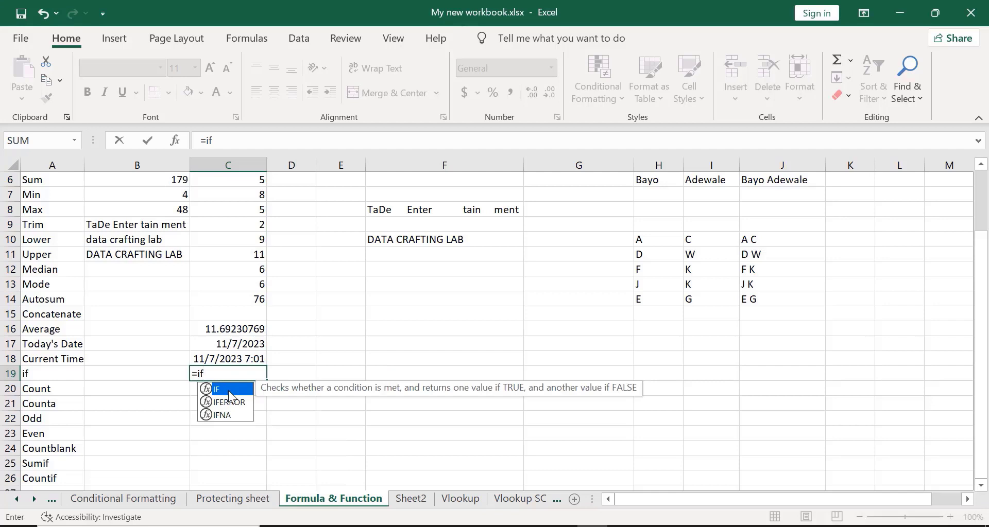
pyautogui.doubleClick(228, 390)
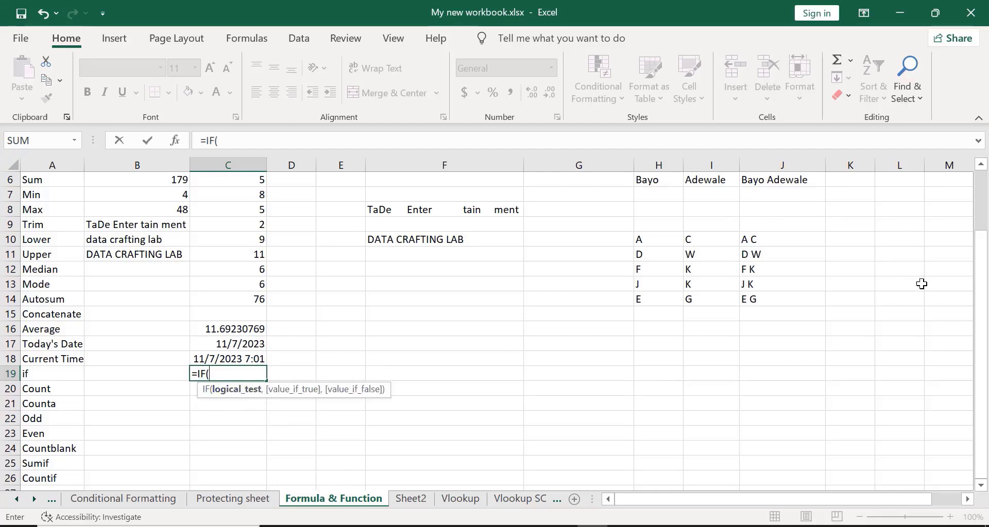
pyautogui.moveTo(981, 301); pyautogui.dragTo(983, 239)
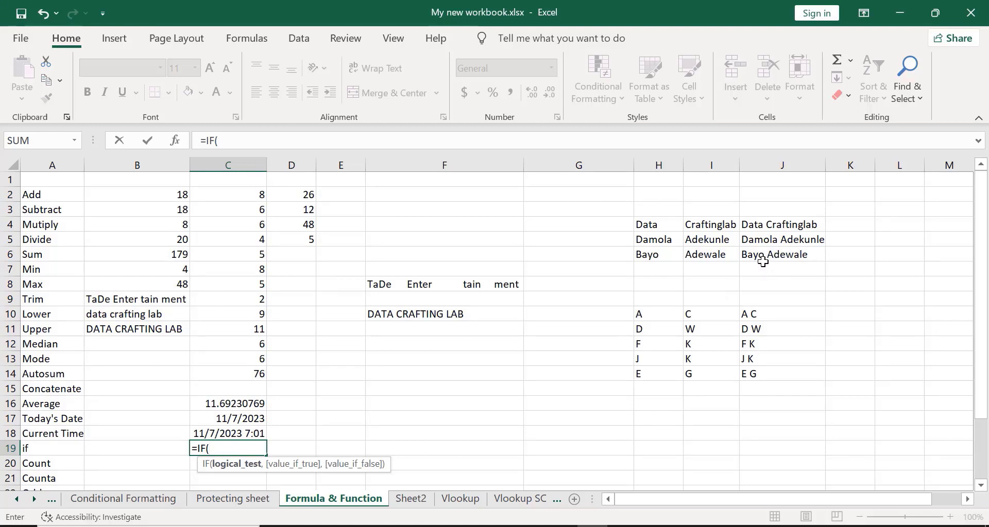
pyautogui.click(763, 263)
pyautogui.click(763, 254)
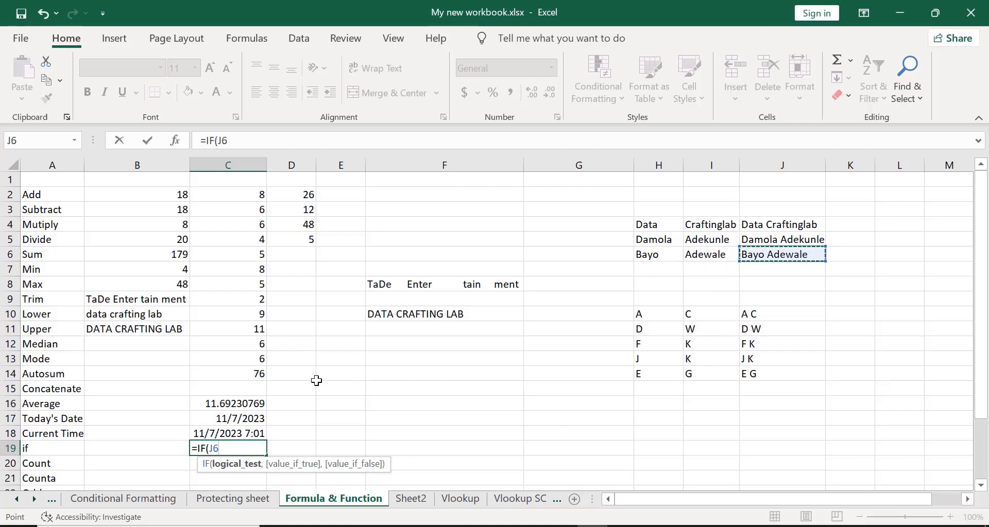
# - Complete the test as J6 equal to the full name, returning "Yes" otherwise "No"
pyautogui.write('=')
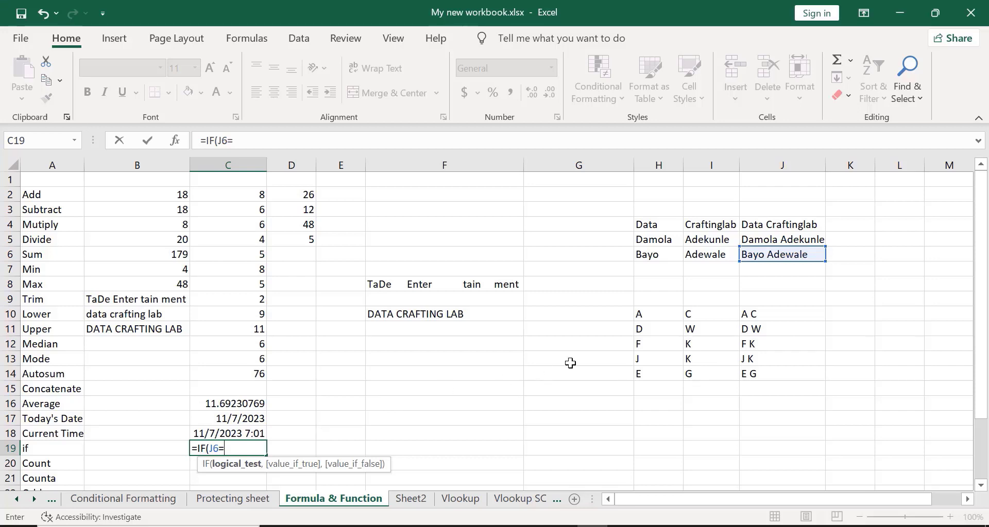
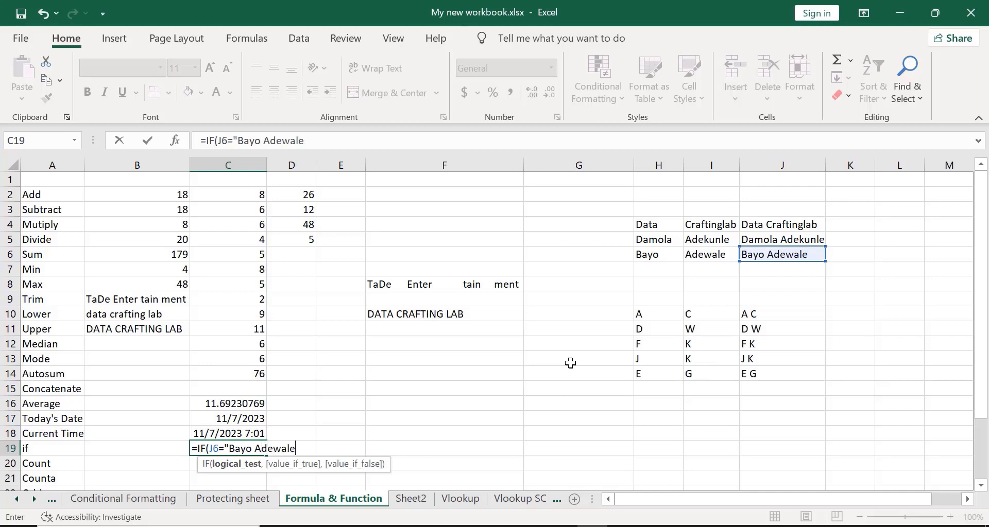
pyautogui.write('",')
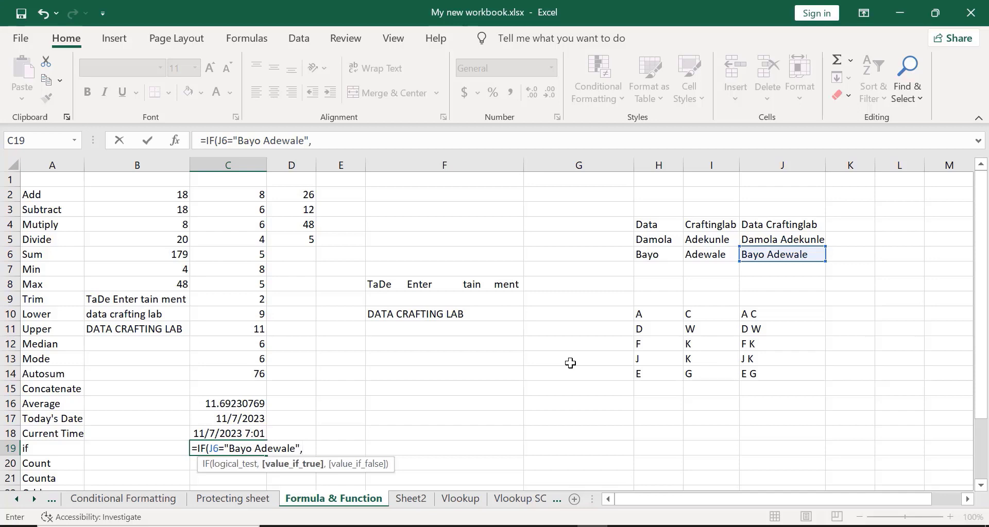
pyautogui.write(' "Yes" ,')
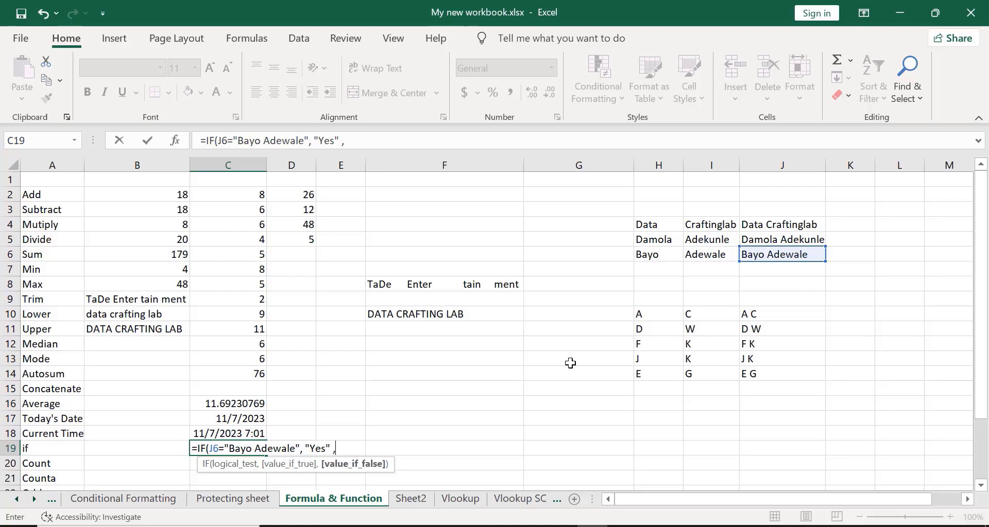
pyautogui.press('BackSpace')
pyautogui.press('BackSpace')
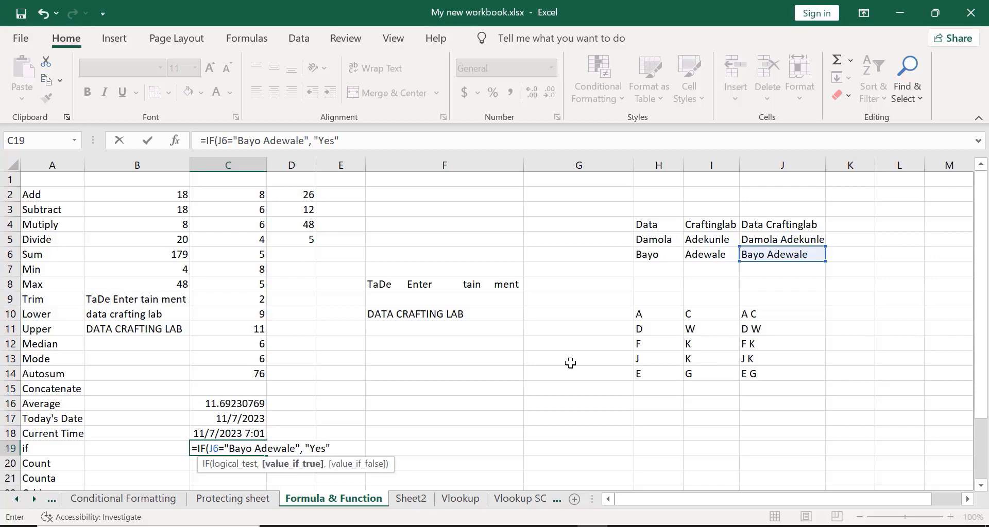
pyautogui.write(',')
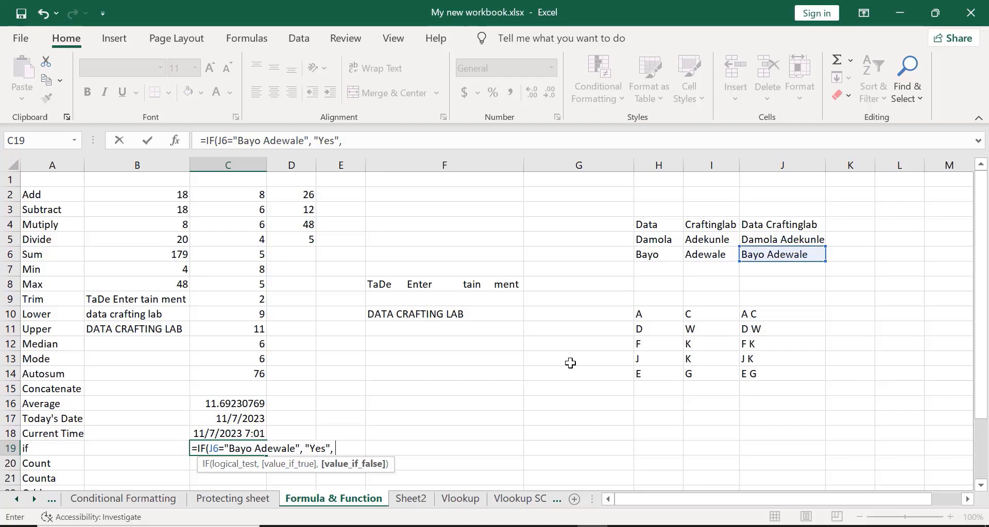
pyautogui.write('"')
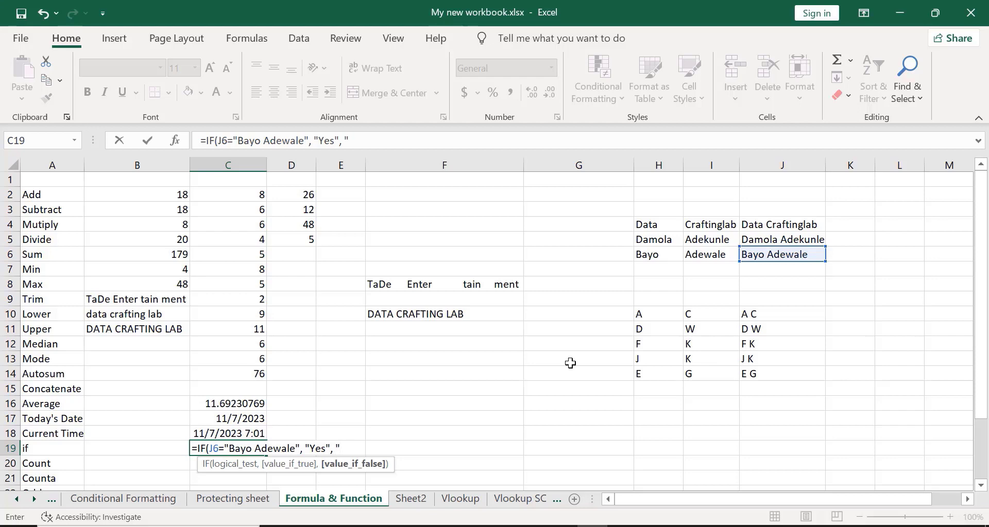
pyautogui.write('No')
pyautogui.write(')')
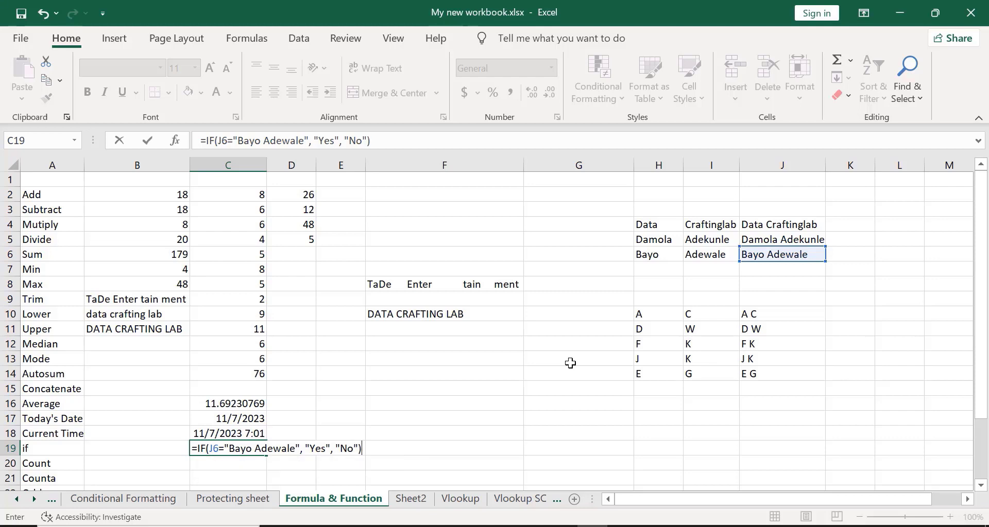
pyautogui.press('Return')
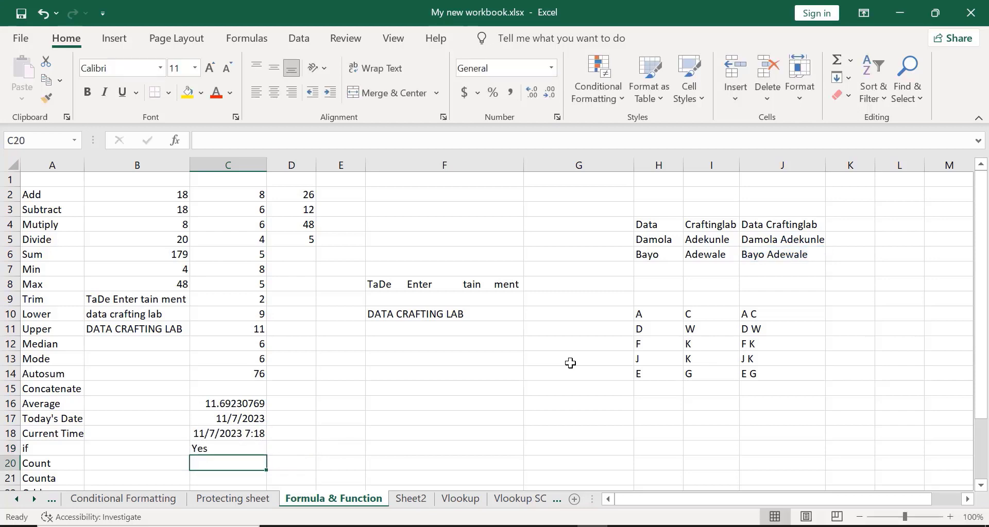
pyautogui.click(225, 448)
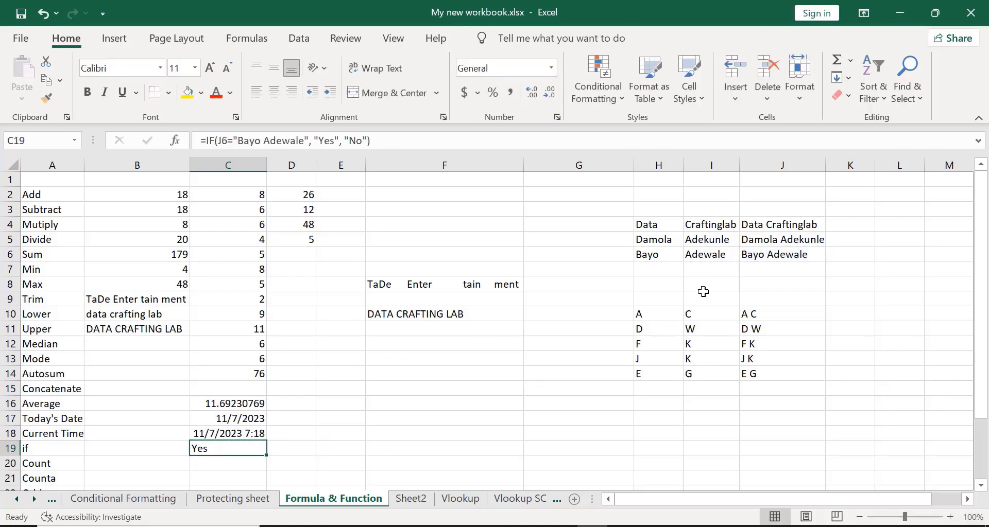
# - Inspect J6's CONCATENATE formula to see which cells it joins
pyautogui.click(773, 255)
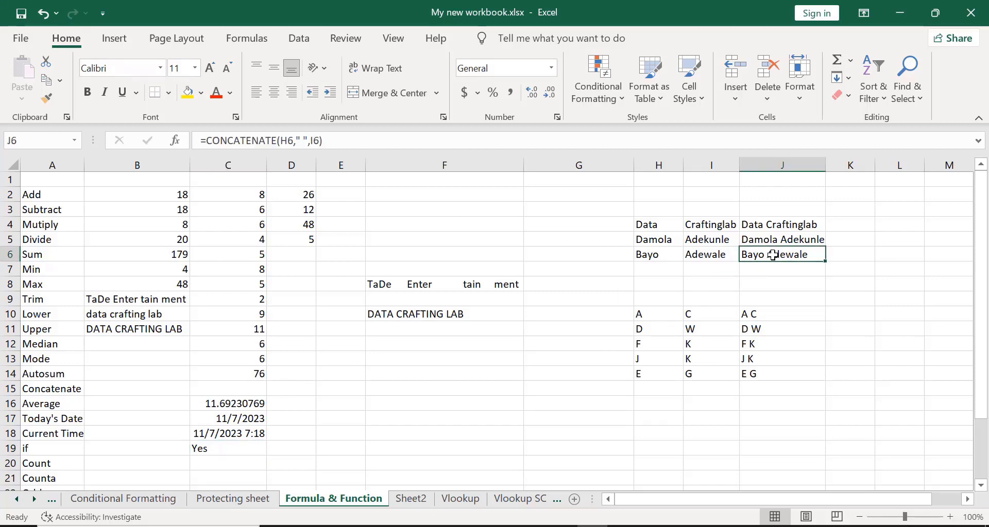
pyautogui.doubleClick(776, 255)
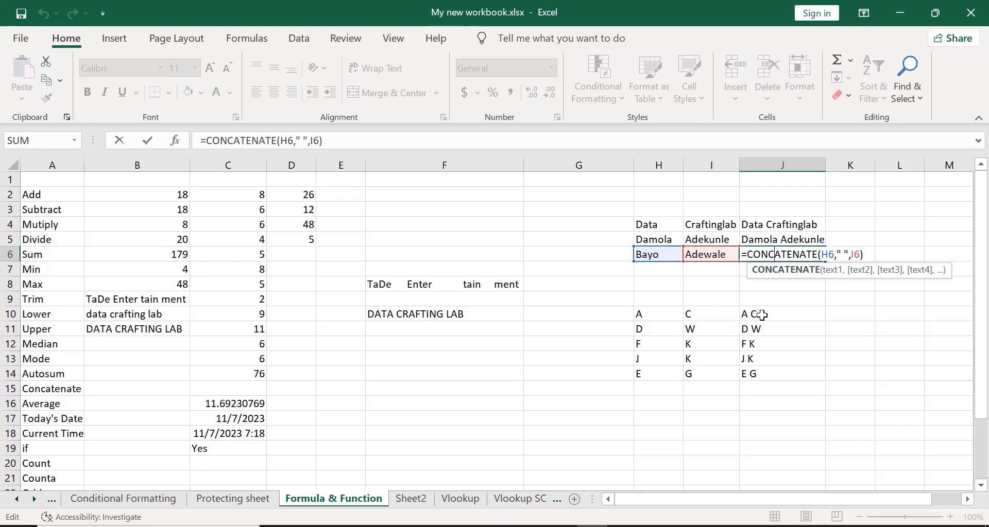
pyautogui.click(485, 397)
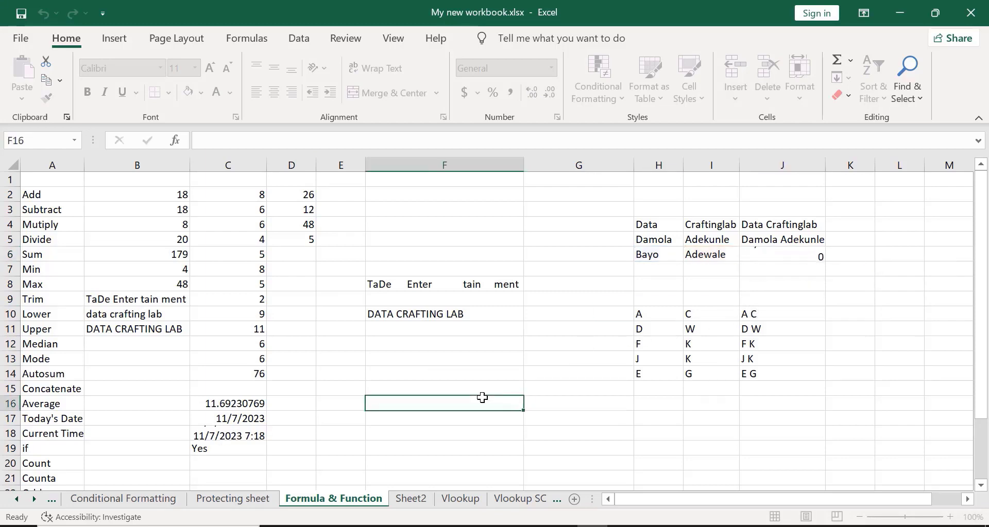
# - Replace the first name in H6 with a different name so C19 returns No
pyautogui.click(668, 256)
pyautogui.doubleClick(668, 256)
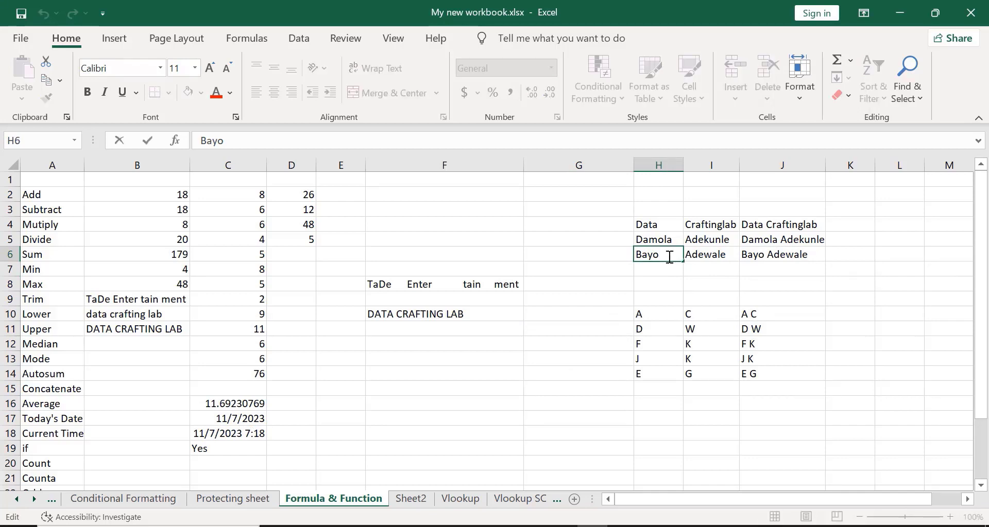
pyautogui.press('BackSpace')
pyautogui.press('BackSpace')
pyautogui.press('BackSpace')
pyautogui.press('BackSpace')
pyautogui.write('da')
pyautogui.press('BackSpace')
pyautogui.press('BackSpace')
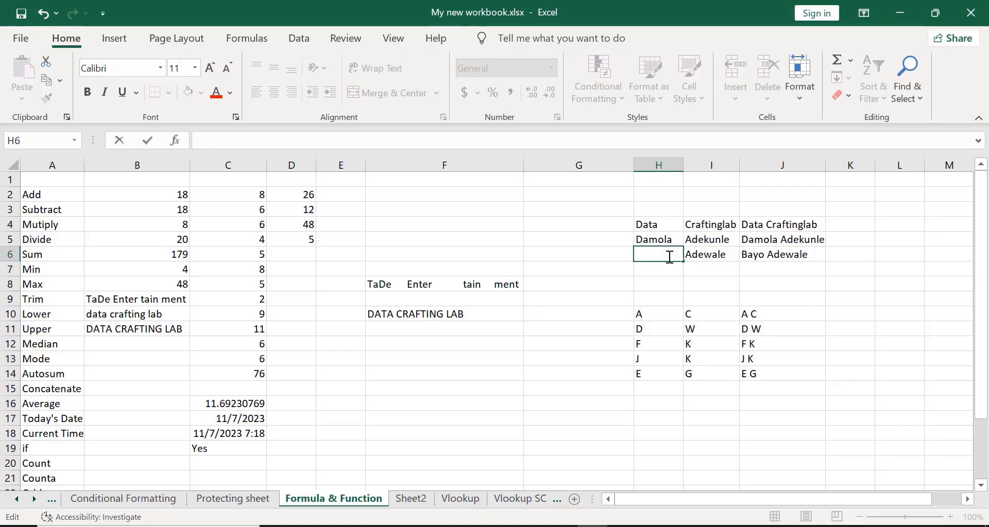
pyautogui.write('Kun')
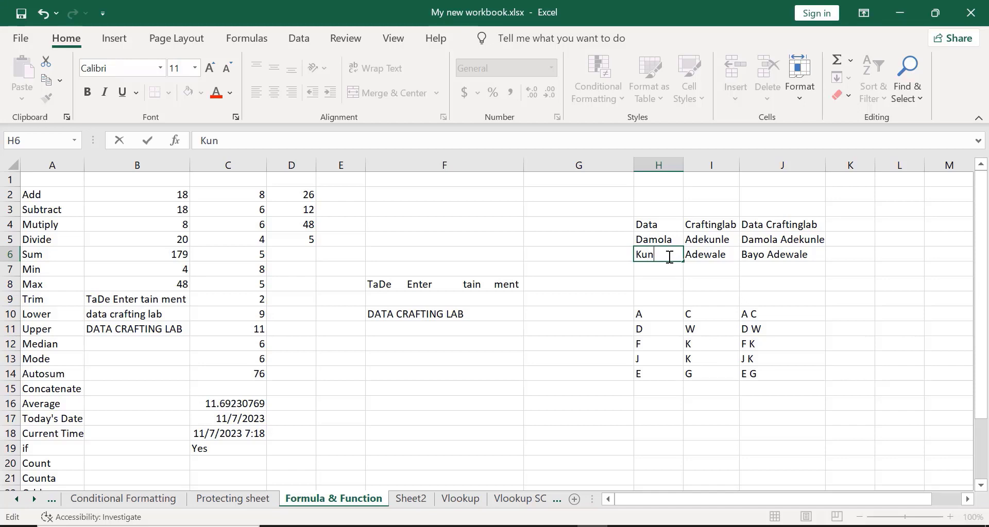
pyautogui.write('le')
pyautogui.press('Return')
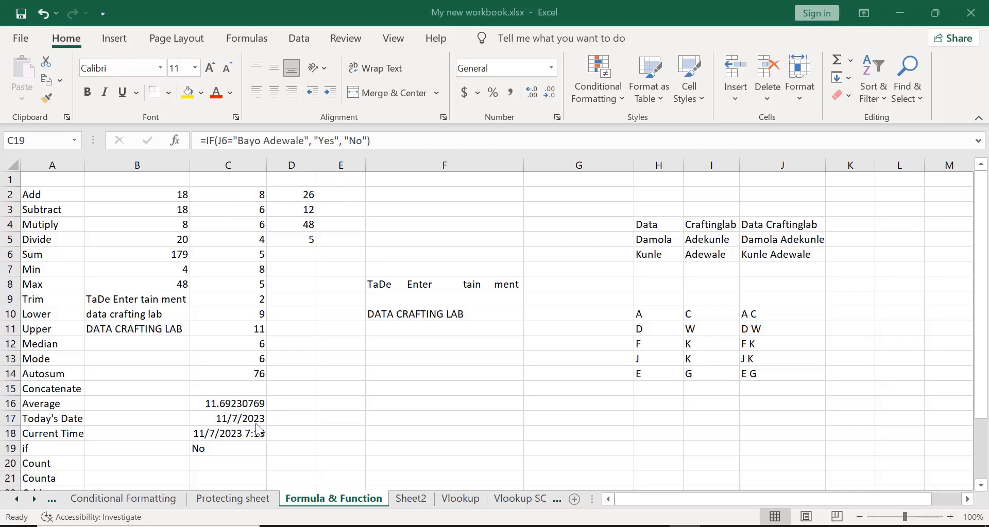
# - Enter =IF(J4="Data Craftinglab","Yes","No") in F16, returning Yes
pyautogui.click(396, 407)
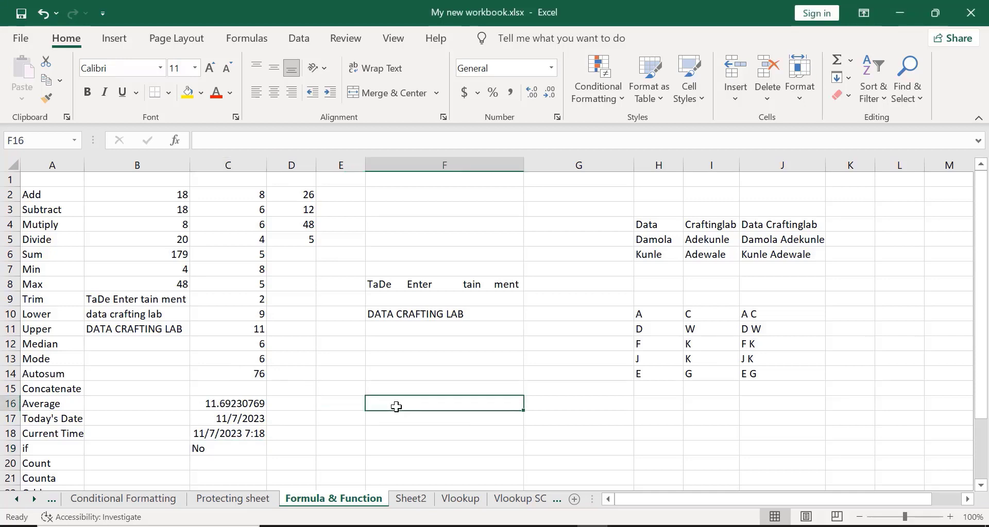
pyautogui.write('=')
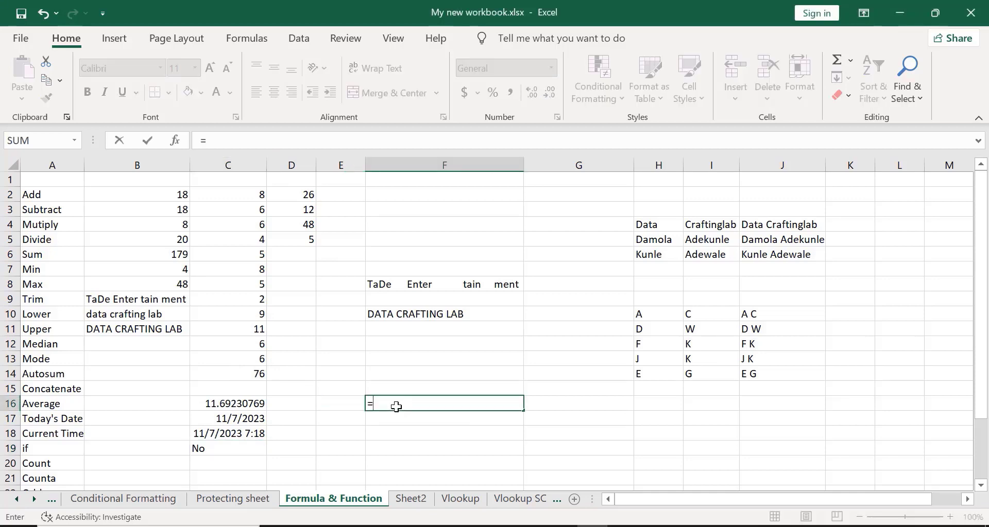
pyautogui.write('if')
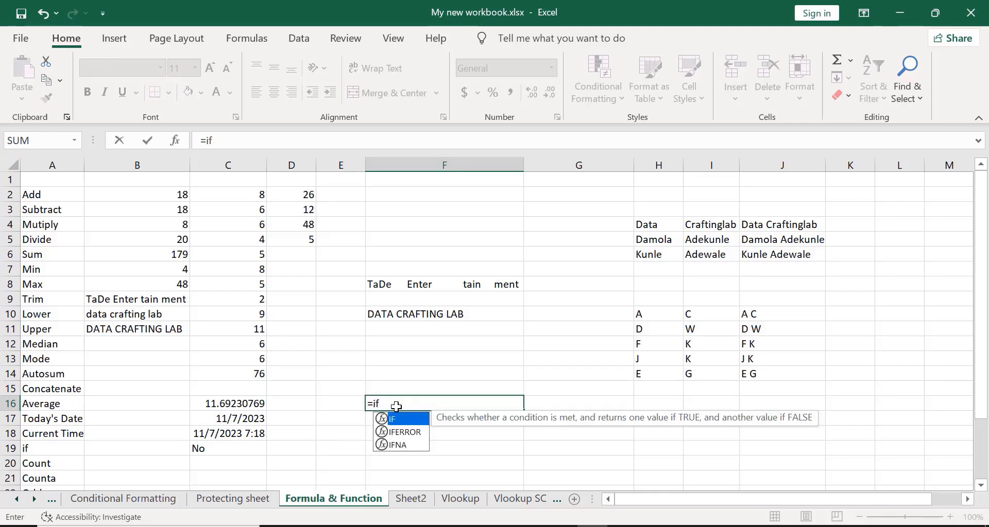
pyautogui.write('(')
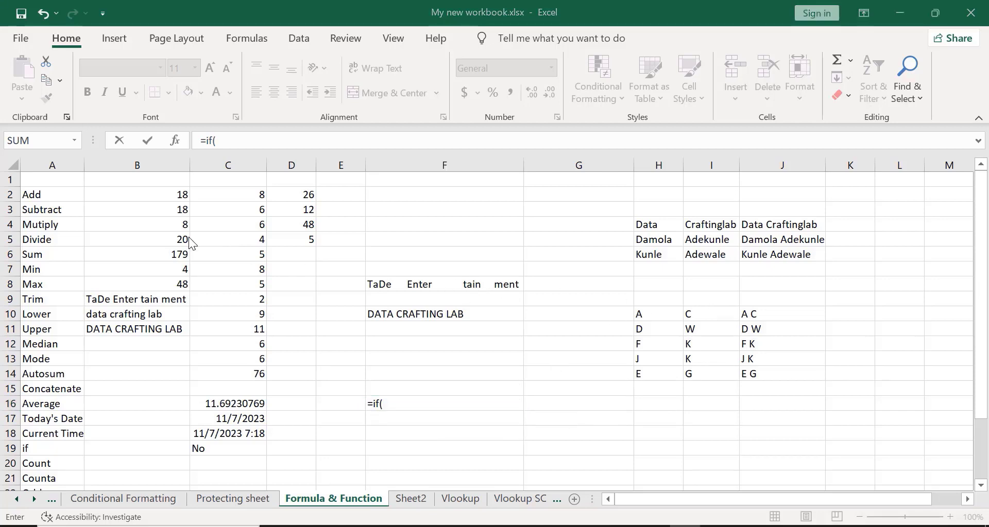
pyautogui.click(407, 399)
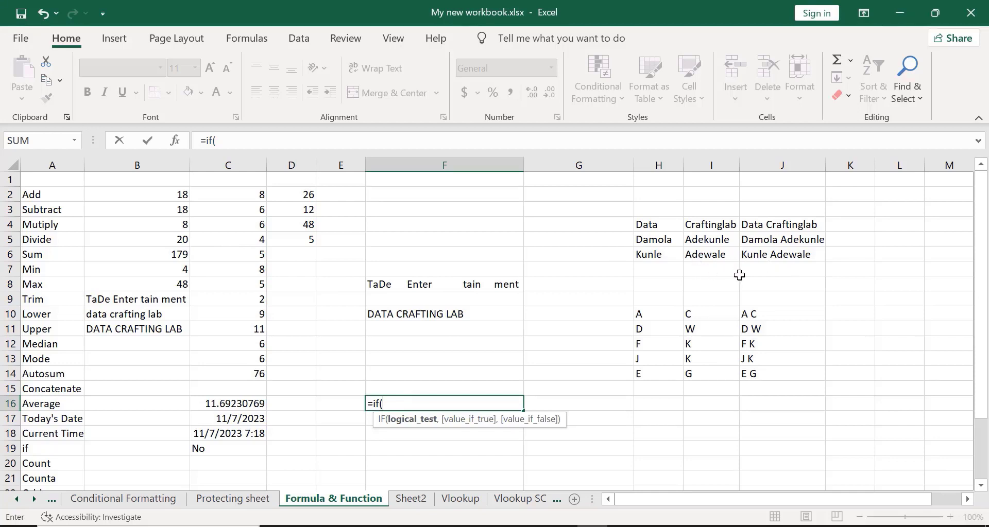
pyautogui.click(765, 221)
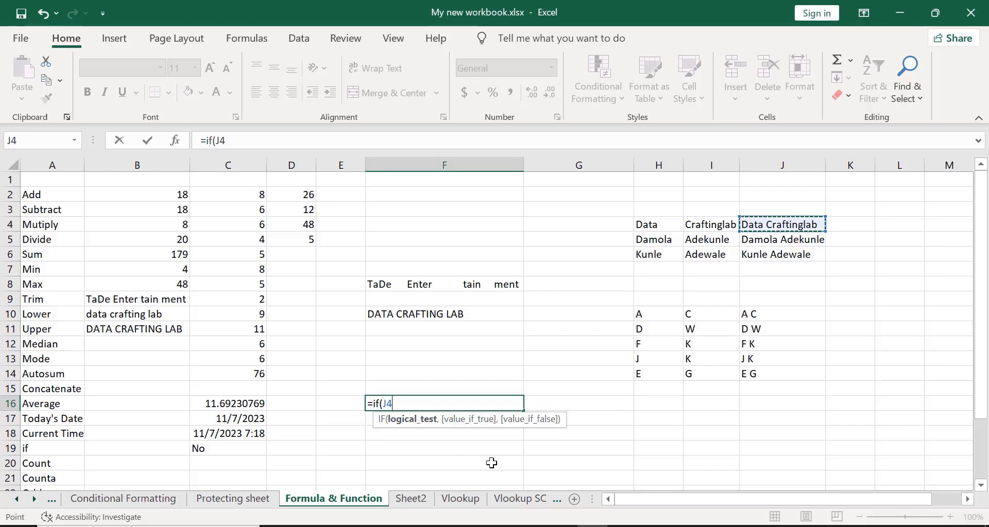
pyautogui.write('="Data')
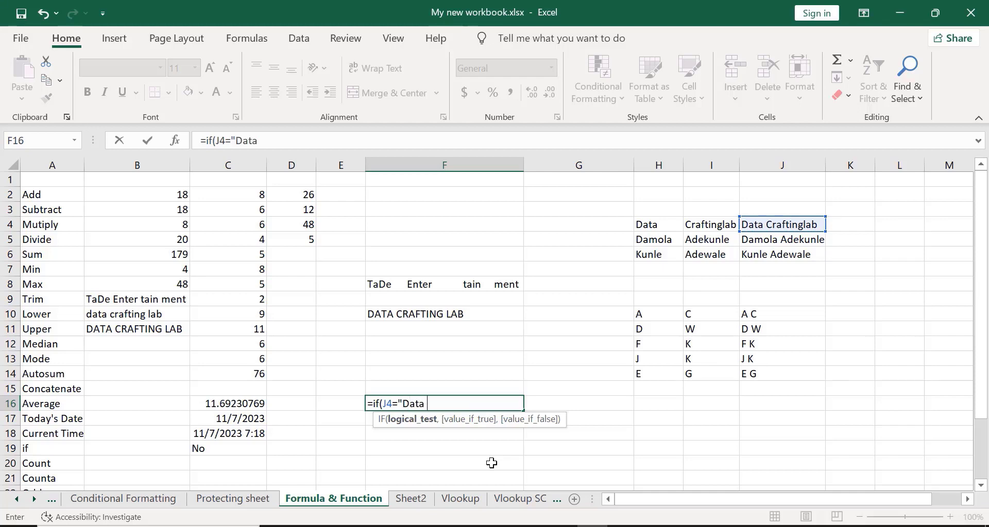
pyautogui.write(' Craftinglab"')
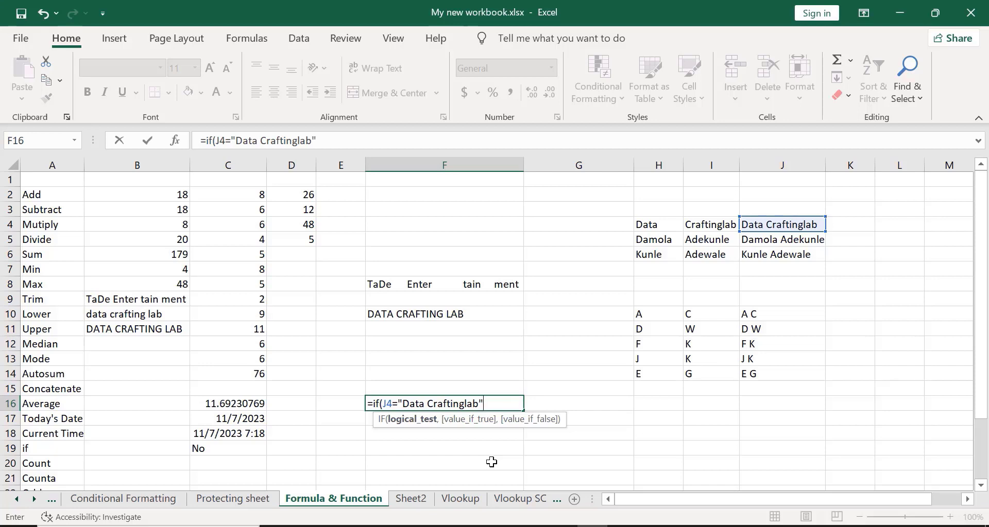
pyautogui.write(',')
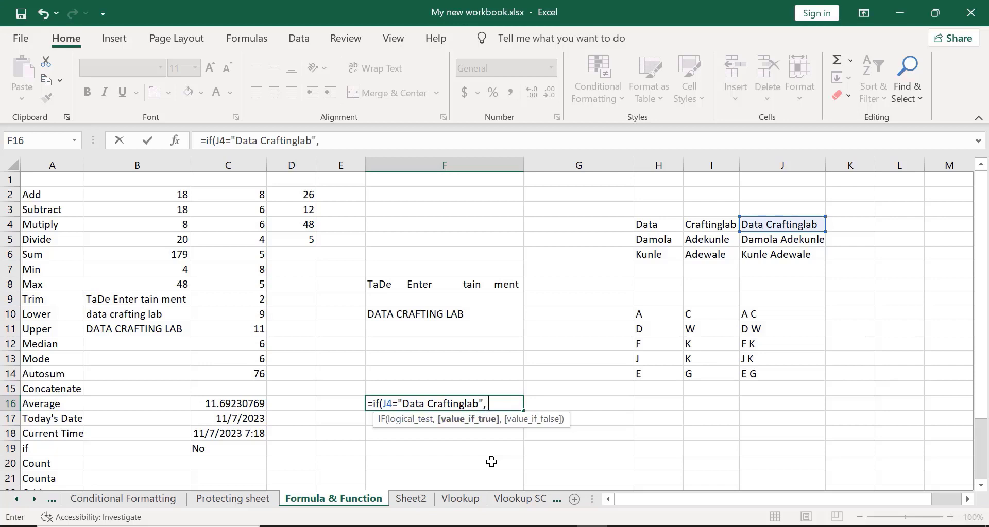
pyautogui.write(' Y')
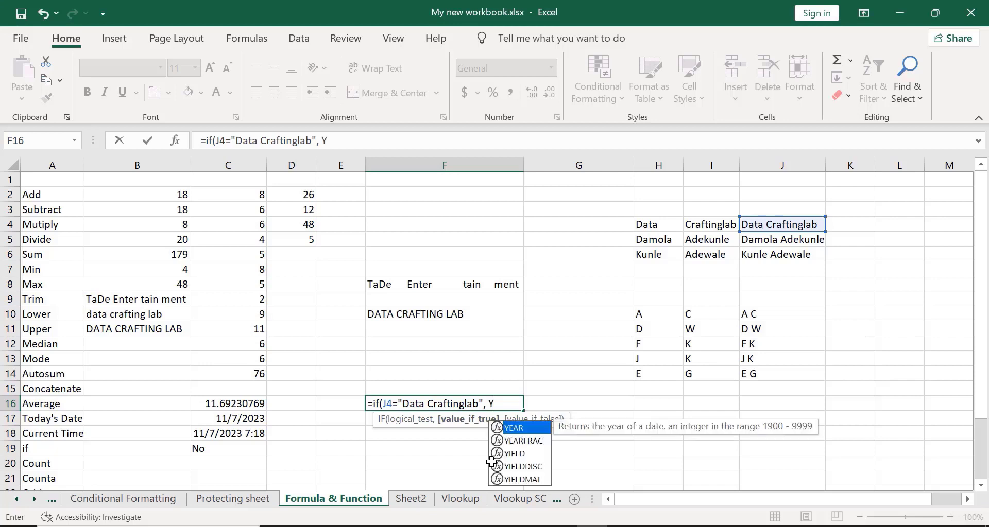
pyautogui.press('BackSpace')
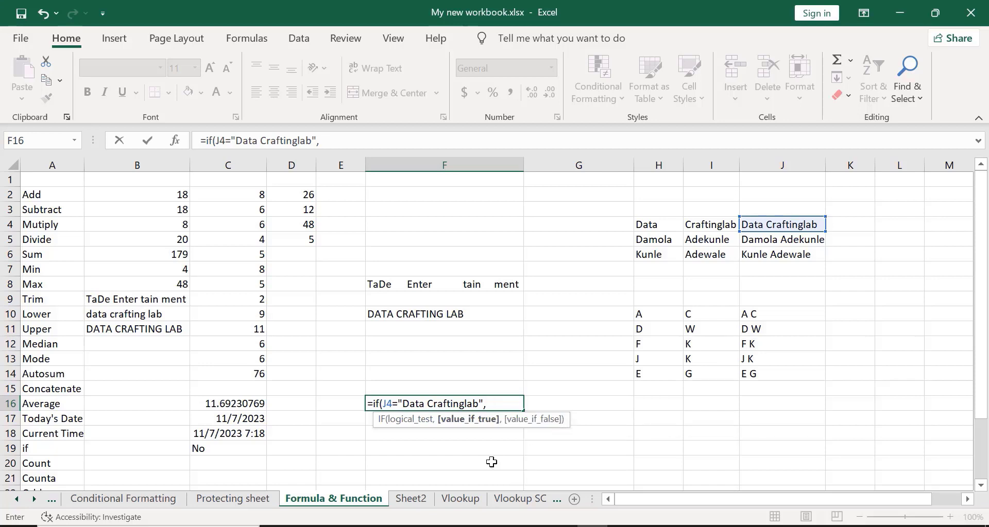
pyautogui.write('"Yes",')
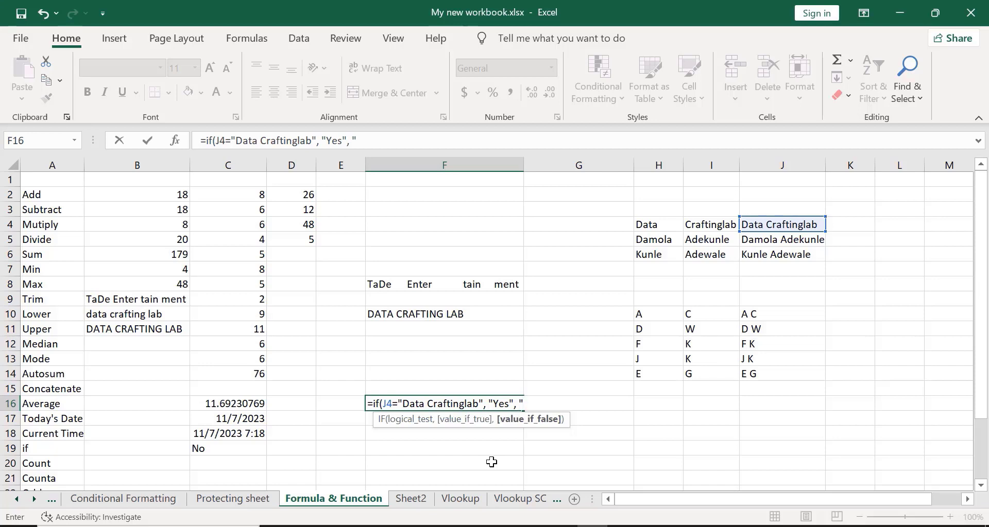
pyautogui.write(' "')
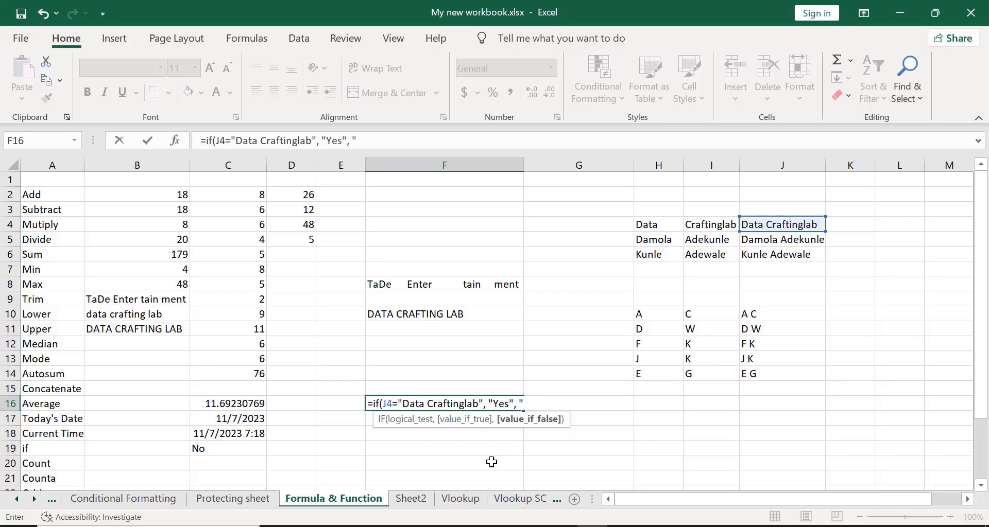
pyautogui.write('No')
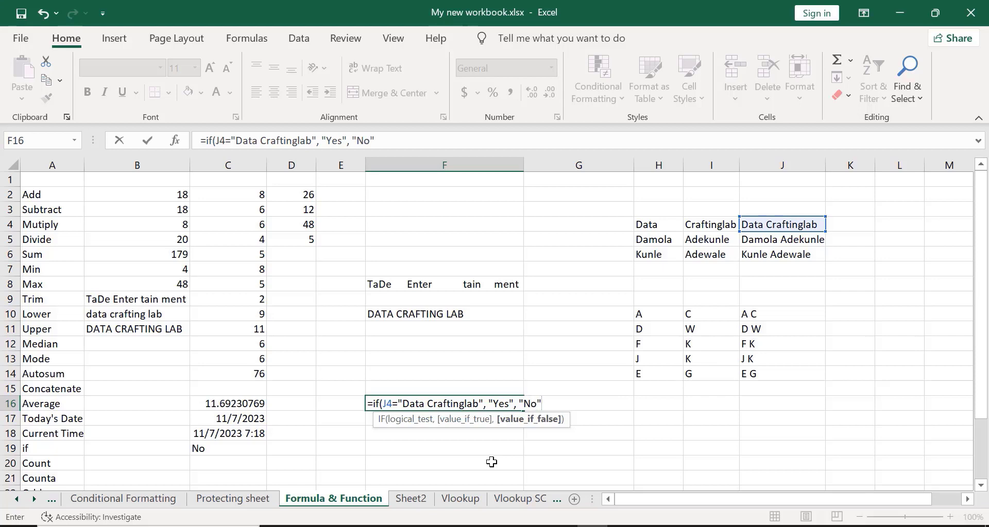
pyautogui.write(')')
pyautogui.press('Return')
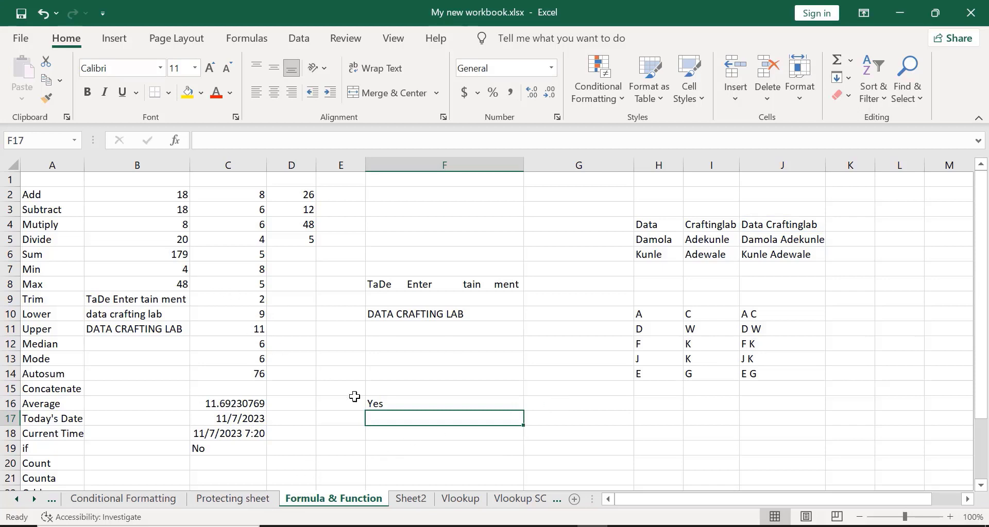
pyautogui.click(398, 403)
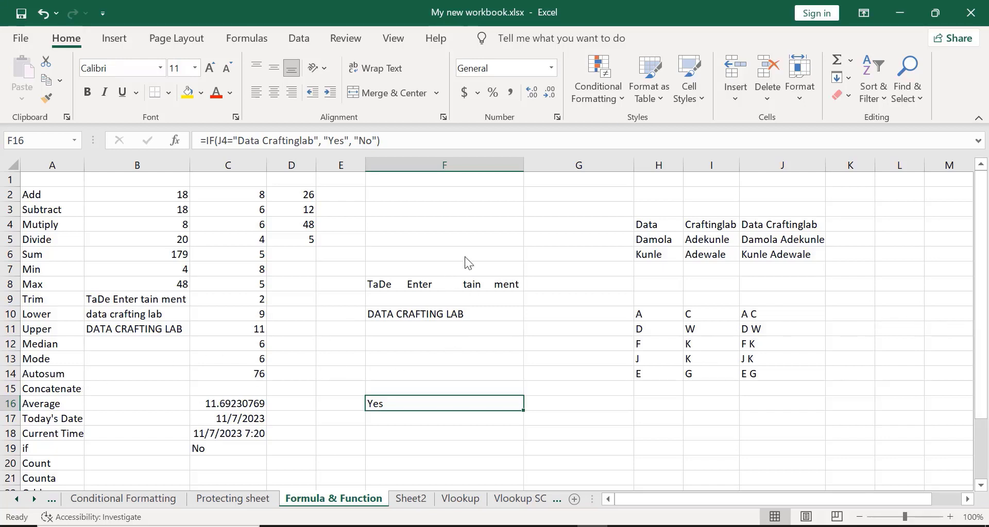
pyautogui.hotkey('alt', 'Tab')
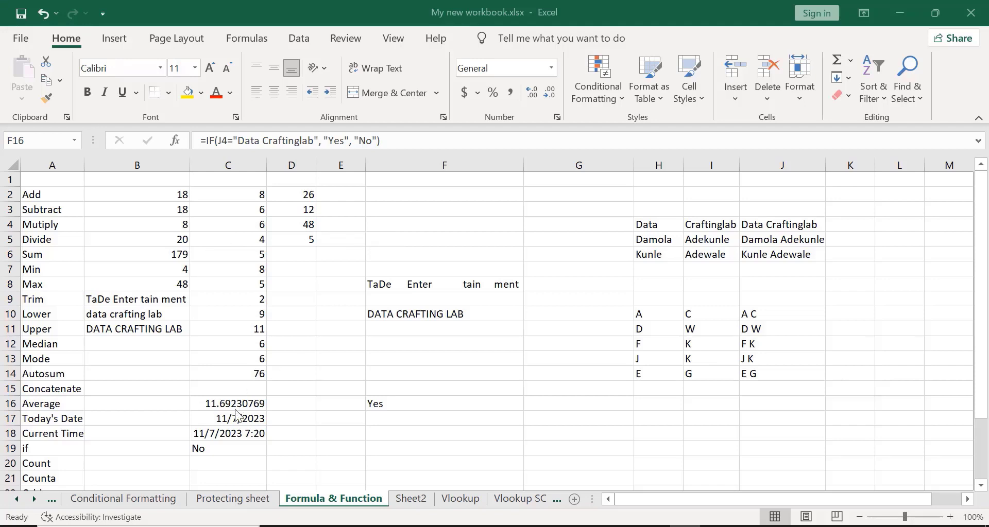
pyautogui.press('F2')
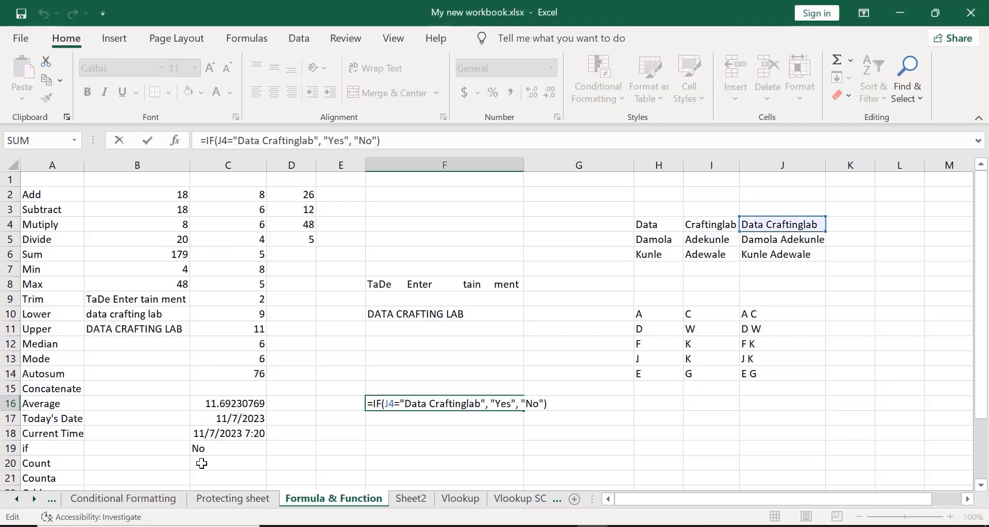
pyautogui.click(201, 464)
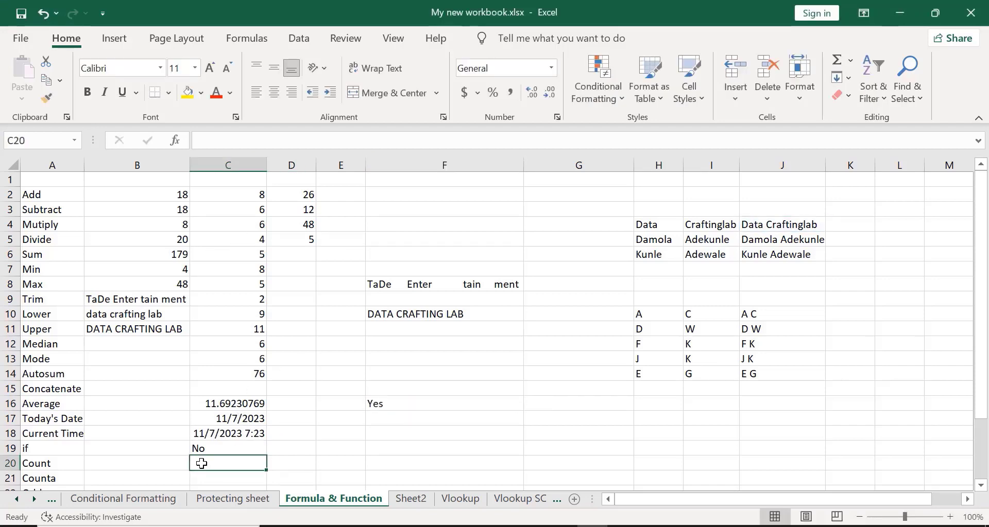
# - Enter =COUNT(B2:D5) in C20, giving 12
pyautogui.write('=co')
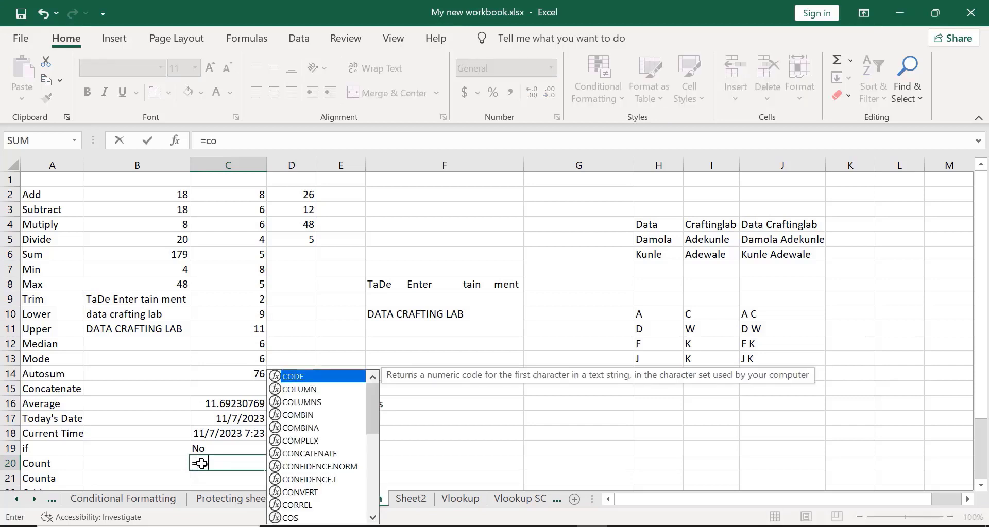
pyautogui.write('unt')
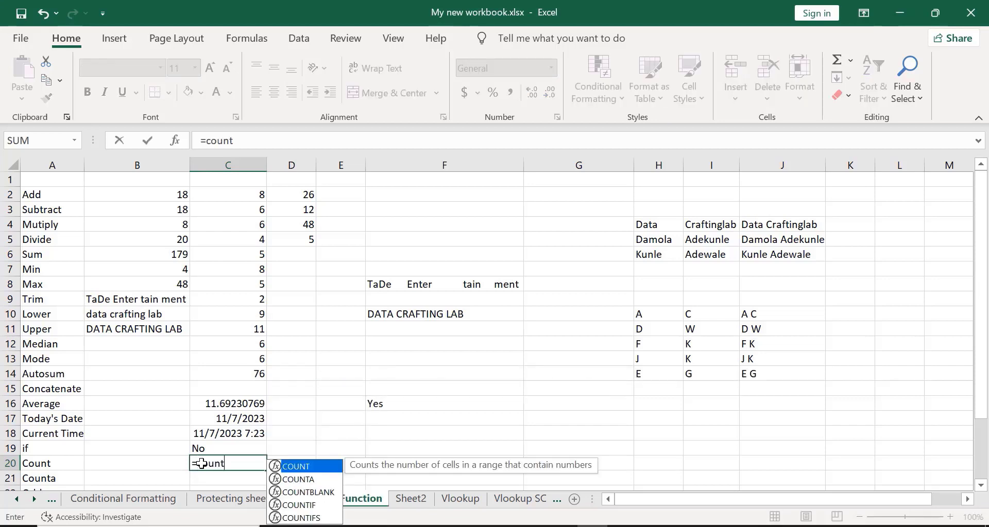
pyautogui.doubleClick(292, 467)
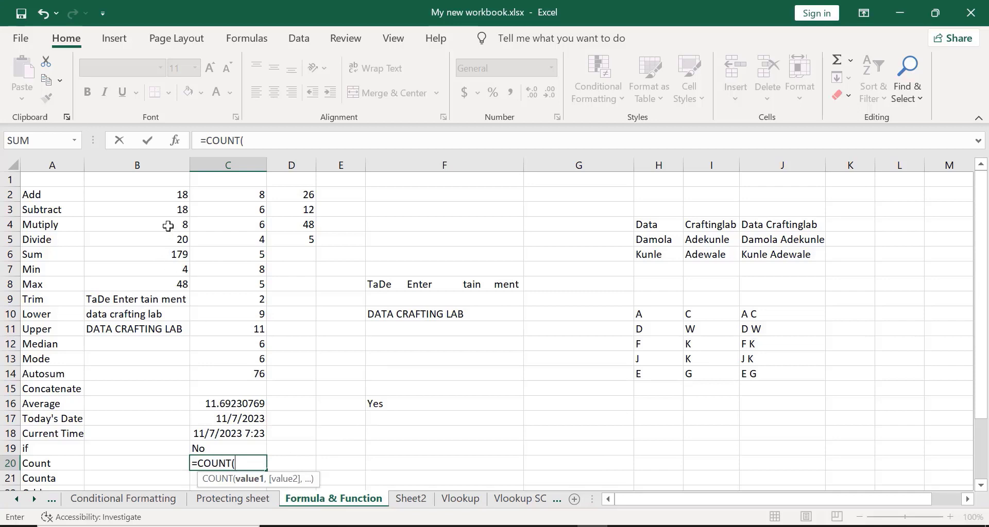
pyautogui.click(160, 196)
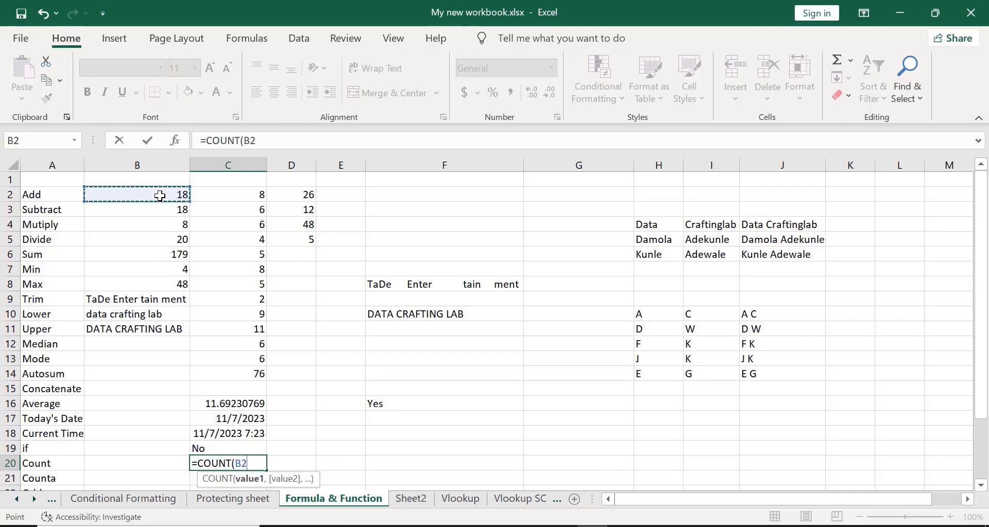
pyautogui.hotkey('shift', 'Down')
pyautogui.hotkey('shift', 'Down')
pyautogui.hotkey('shift', 'Down')
pyautogui.hotkey('shift', 'Down')
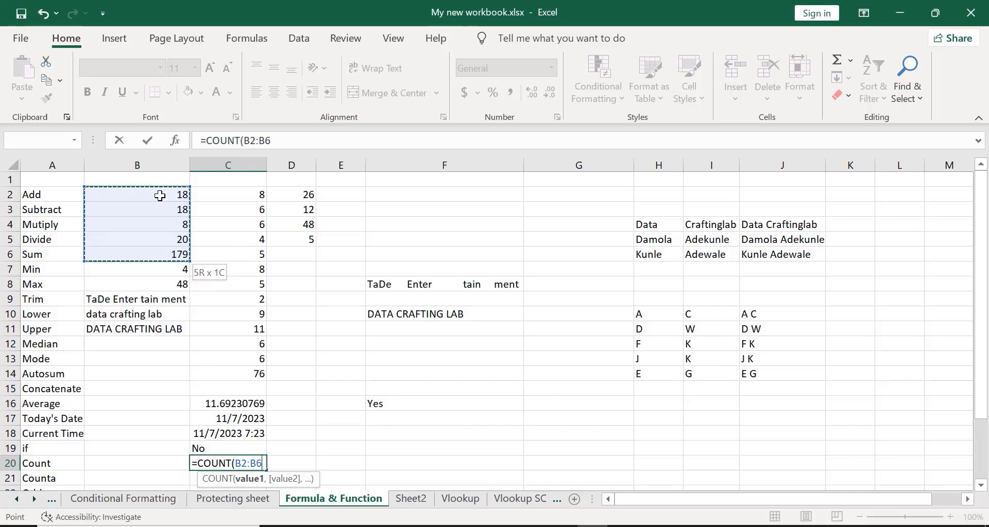
pyautogui.hotkey('shift', 'Up')
pyautogui.hotkey('shift', 'Right')
pyautogui.hotkey('shift', 'Right')
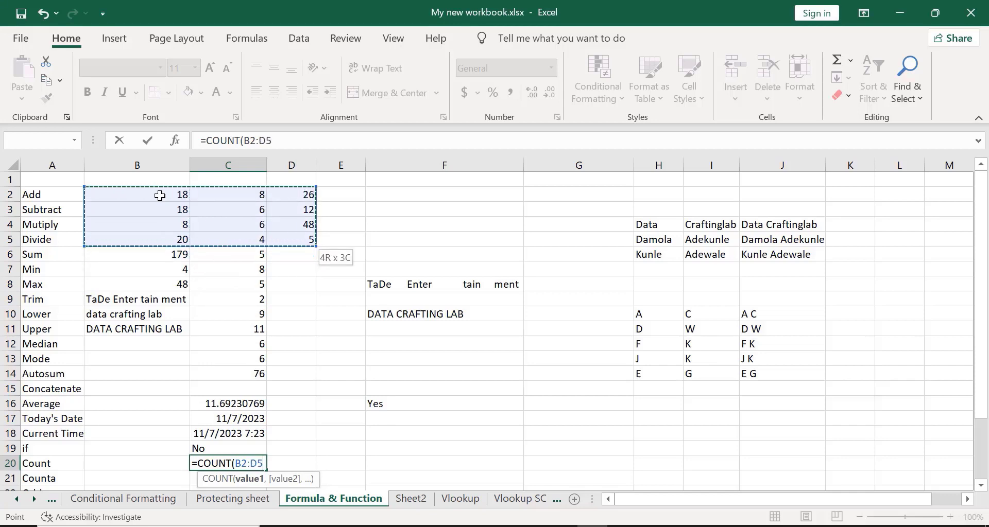
pyautogui.press('Return')
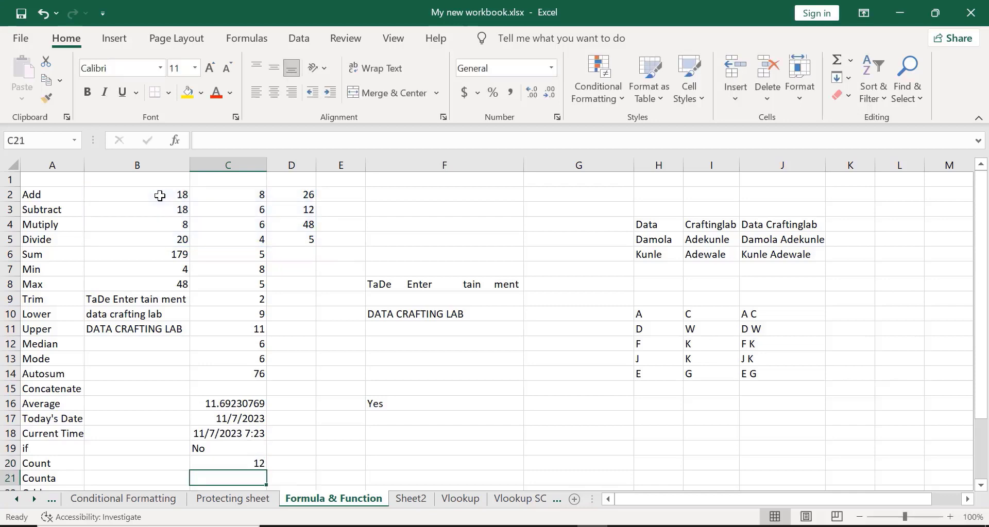
# - Review C20's COUNT formula, then select B2
pyautogui.click(225, 461)
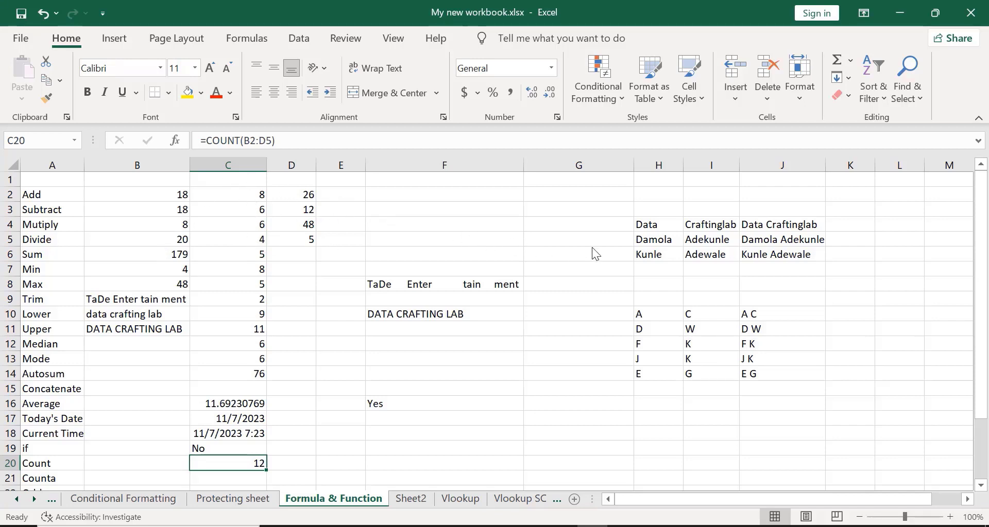
pyautogui.click(654, 252)
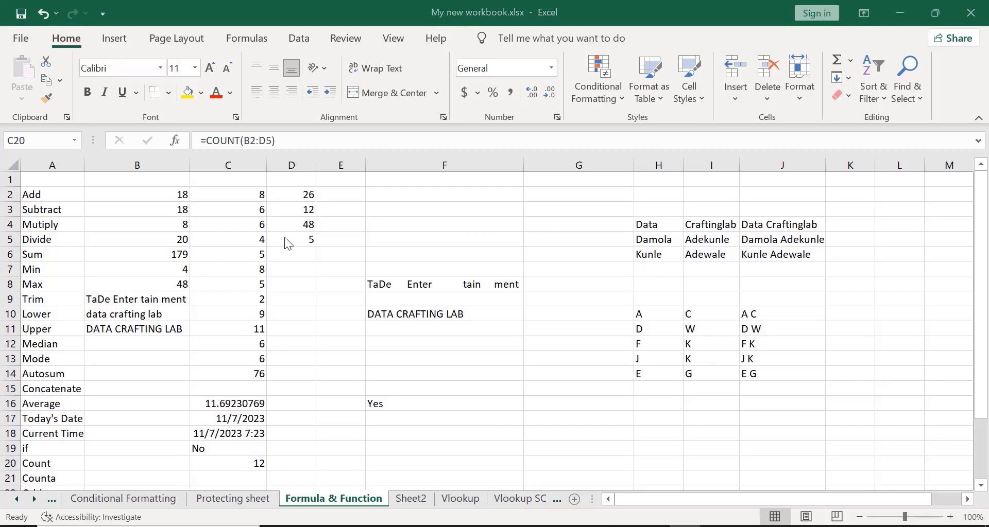
pyautogui.click(161, 188)
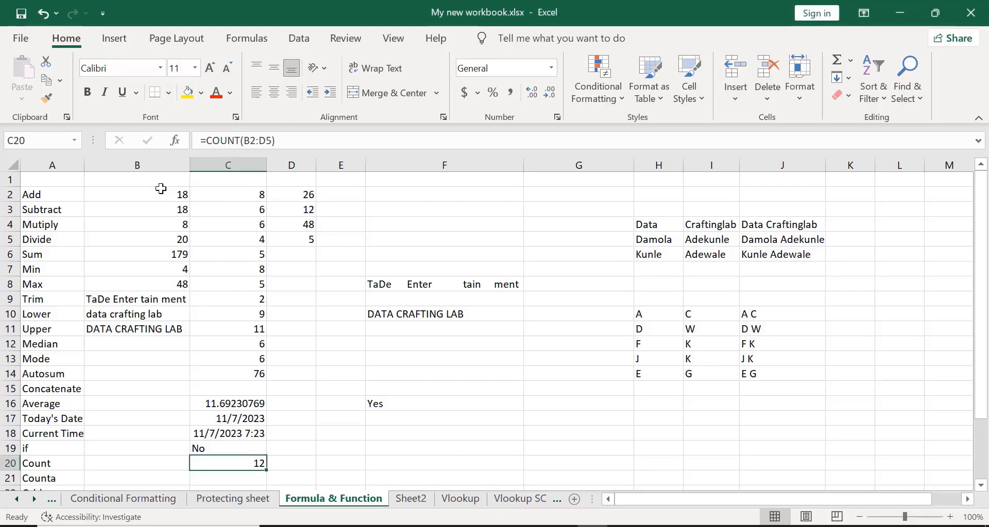
pyautogui.click(161, 196)
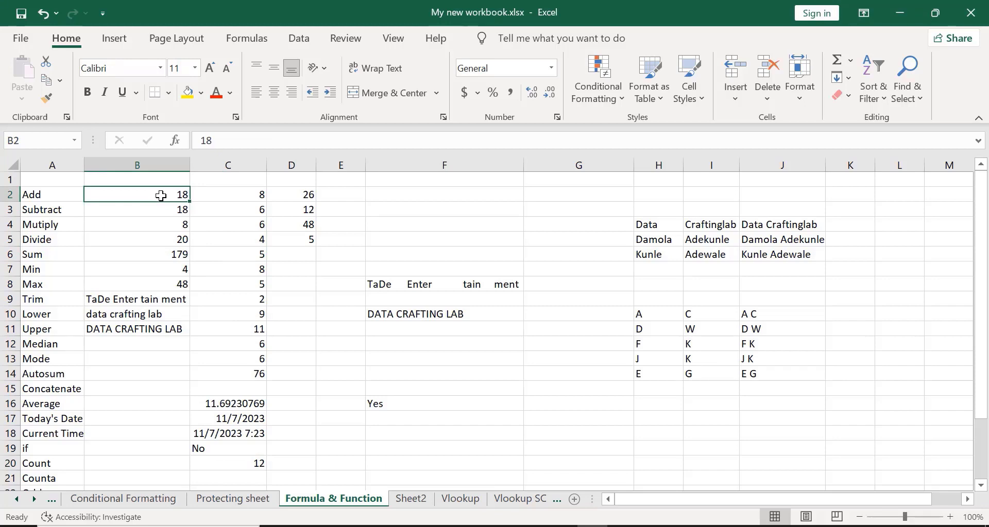
# - Replace B2's 18 with the text Yes, turning dependent formulas into #VALUE! errors
pyautogui.press('BackSpace')
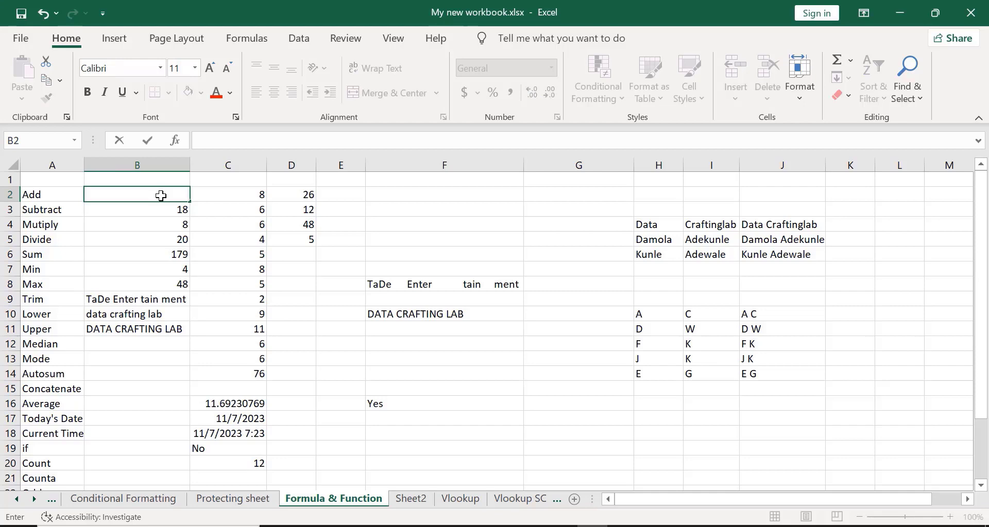
pyautogui.write('Yes')
pyautogui.press('Return')
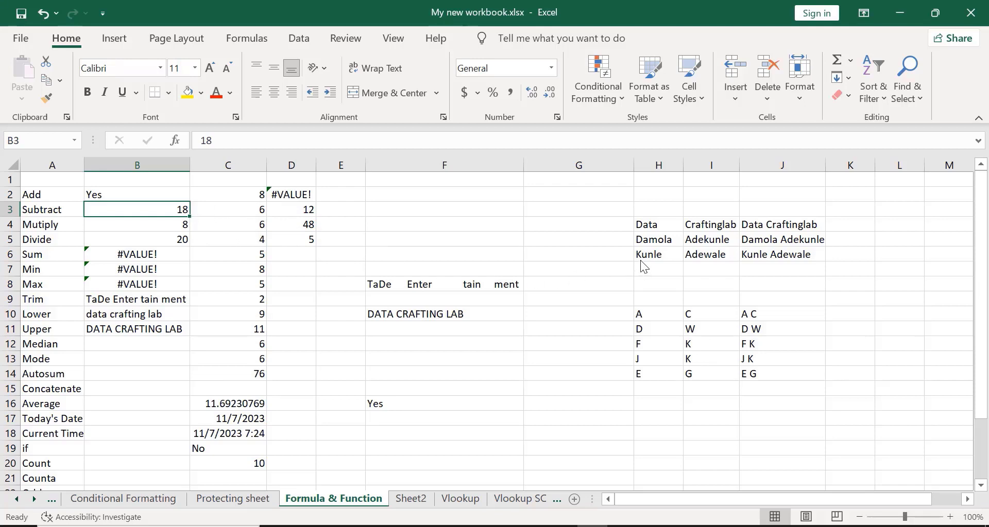
# - Restore B2 to 18 so the formulas show numbers again
pyautogui.click(103, 190)
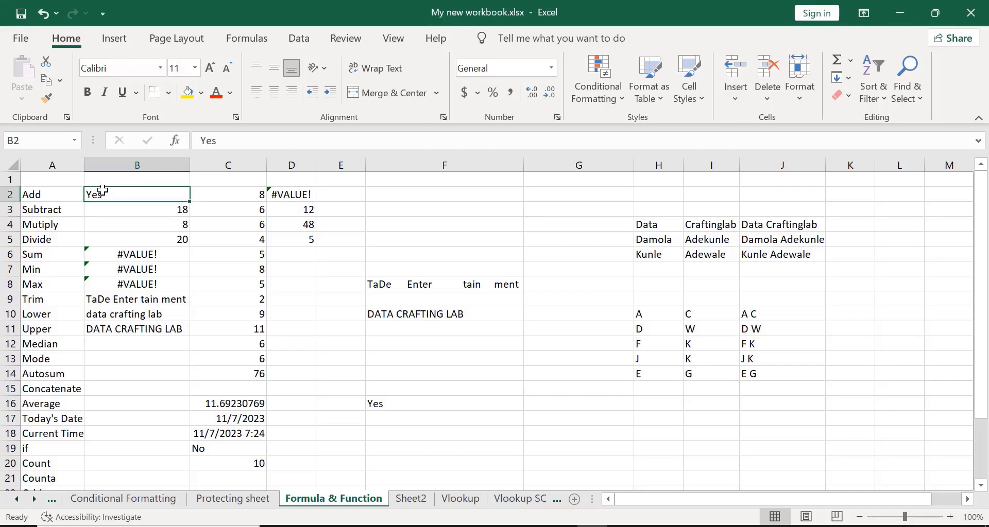
pyautogui.press('BackSpace')
pyautogui.write('1')
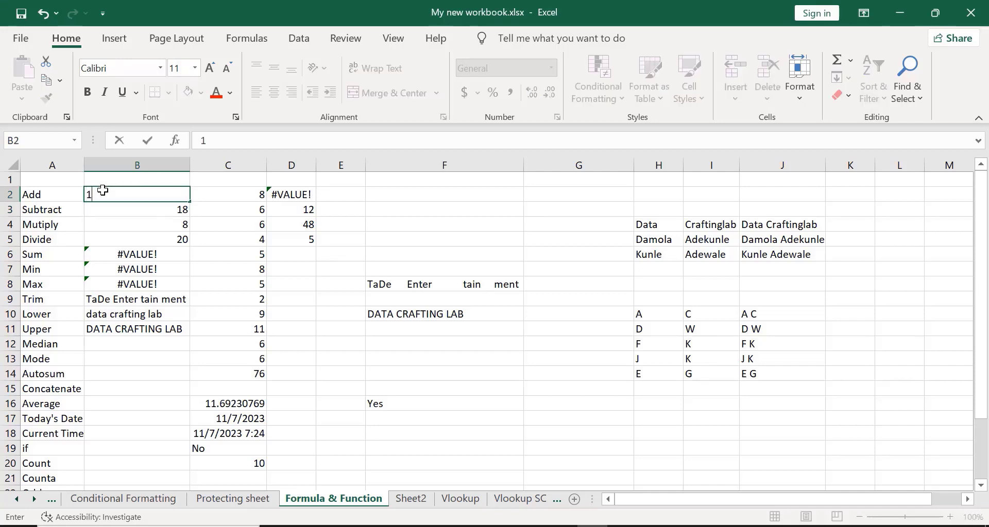
pyautogui.write('8')
pyautogui.press('Return')
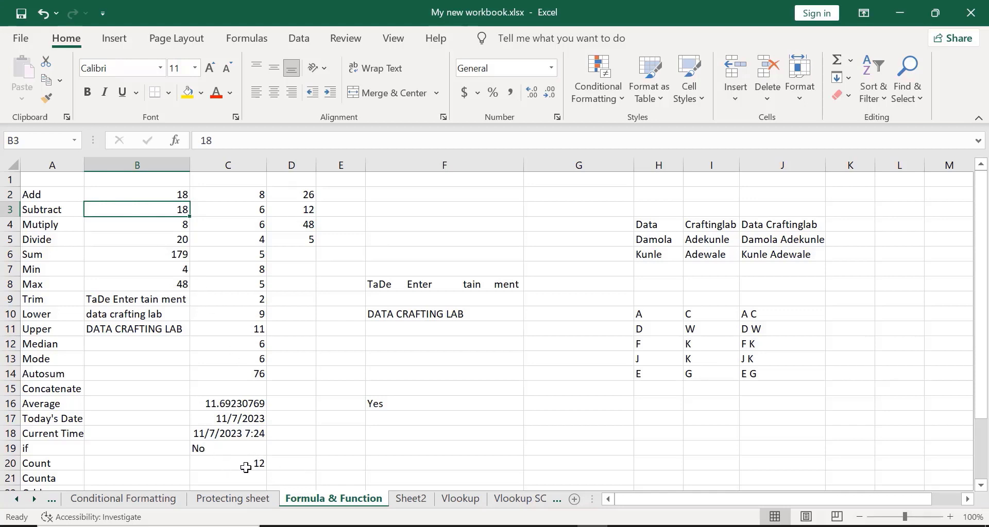
# - Enter three sample first names in E2, E3 and E5, with 23 in E4
pyautogui.scroll(-2, 640, 253)
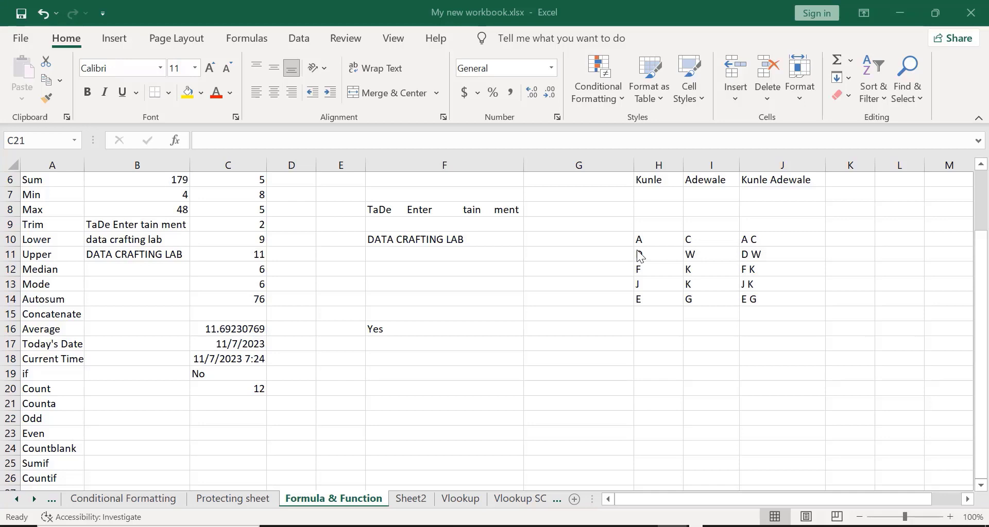
pyautogui.scroll(2, 640, 256)
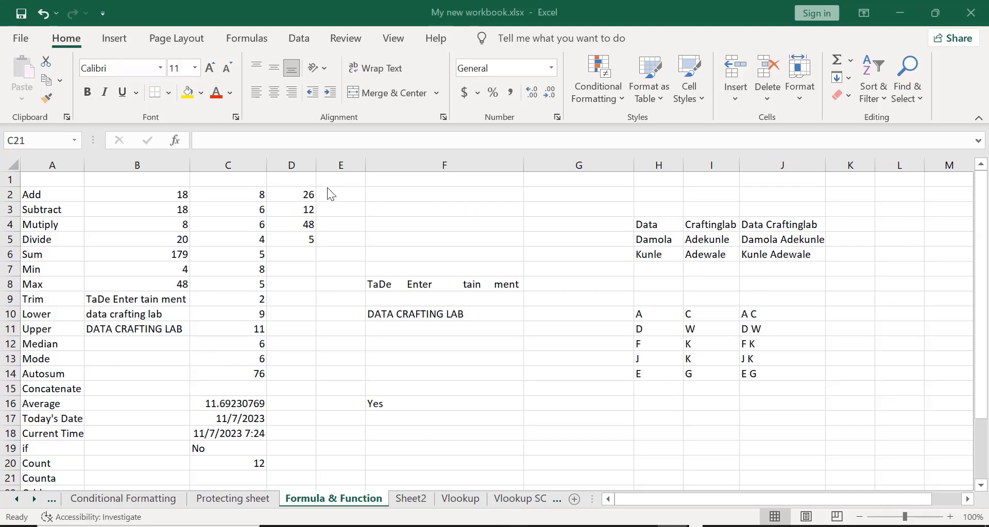
pyautogui.click(328, 196)
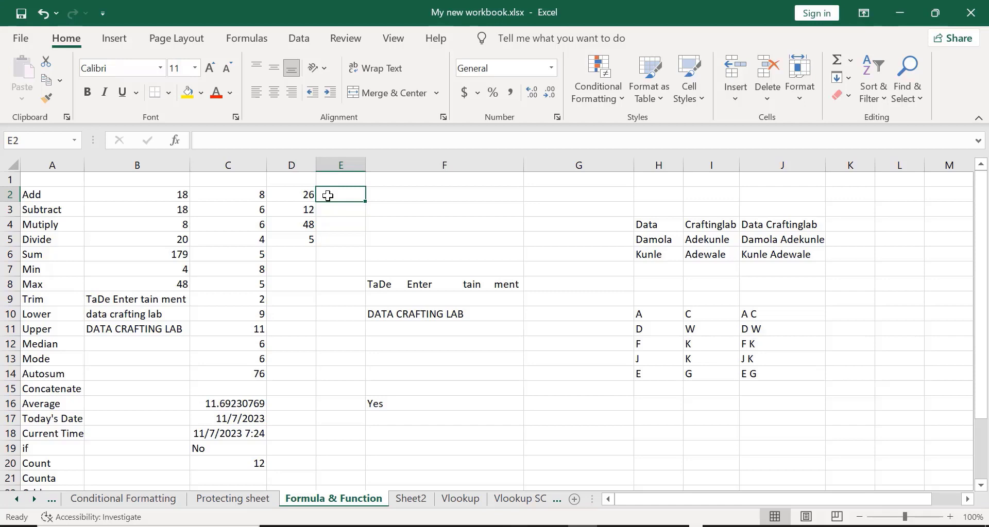
pyautogui.write('Tayo')
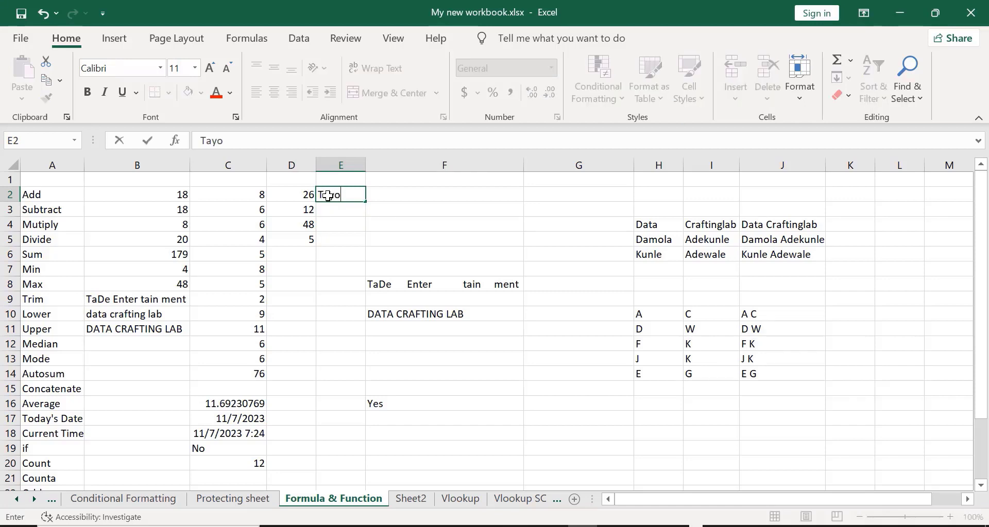
pyautogui.press('Return')
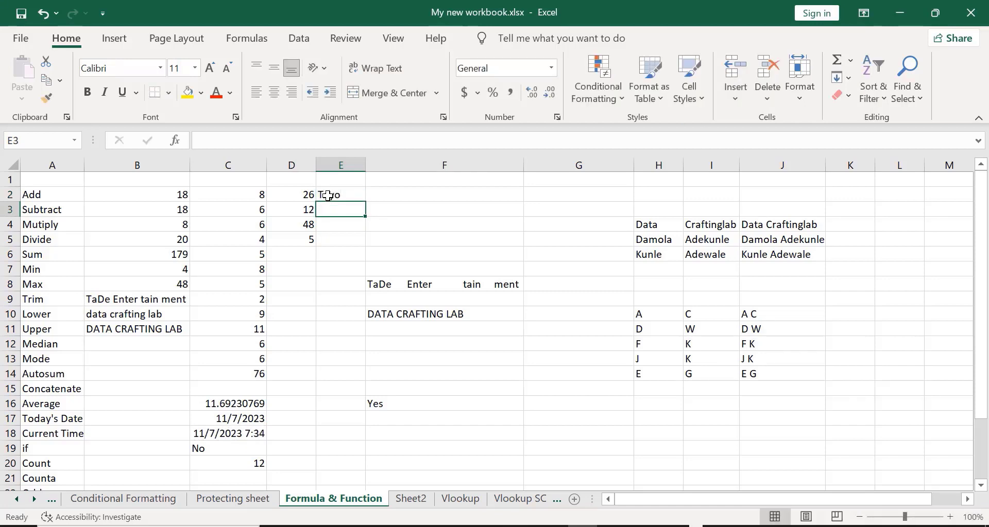
pyautogui.write('Tayo')
pyautogui.write('u')
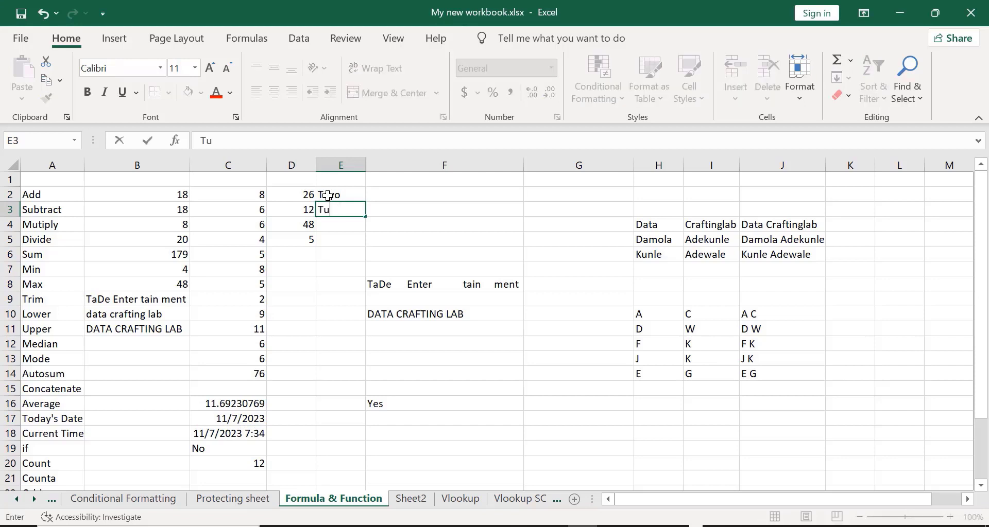
pyautogui.write('nde')
pyautogui.press('Return')
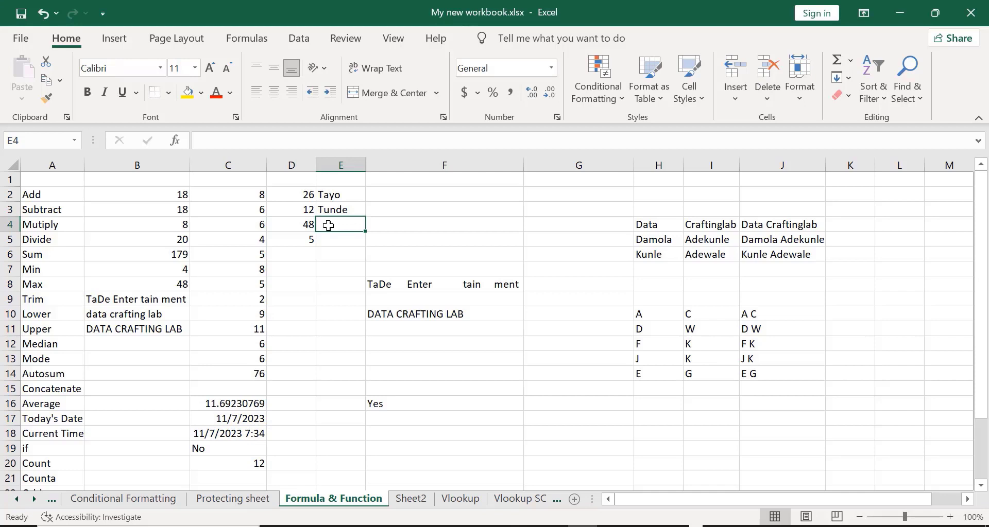
pyautogui.write('23')
pyautogui.press('Return')
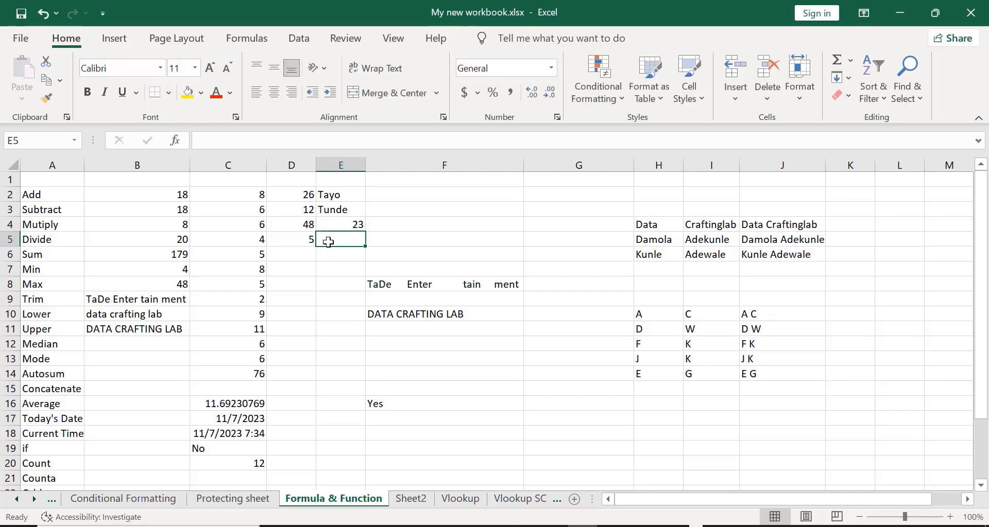
pyautogui.write('A')
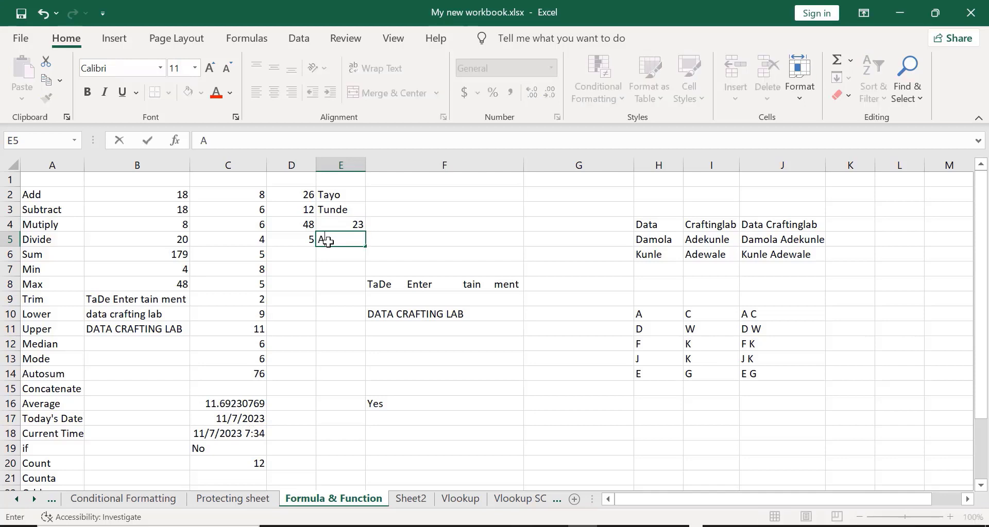
pyautogui.write('yo')
pyautogui.press('Return')
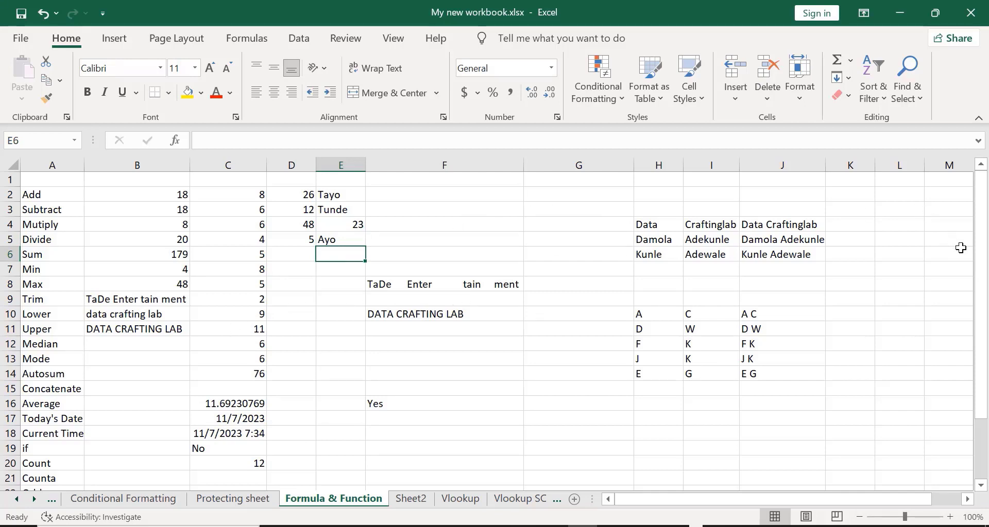
pyautogui.moveTo(979, 253); pyautogui.dragTo(966, 294)
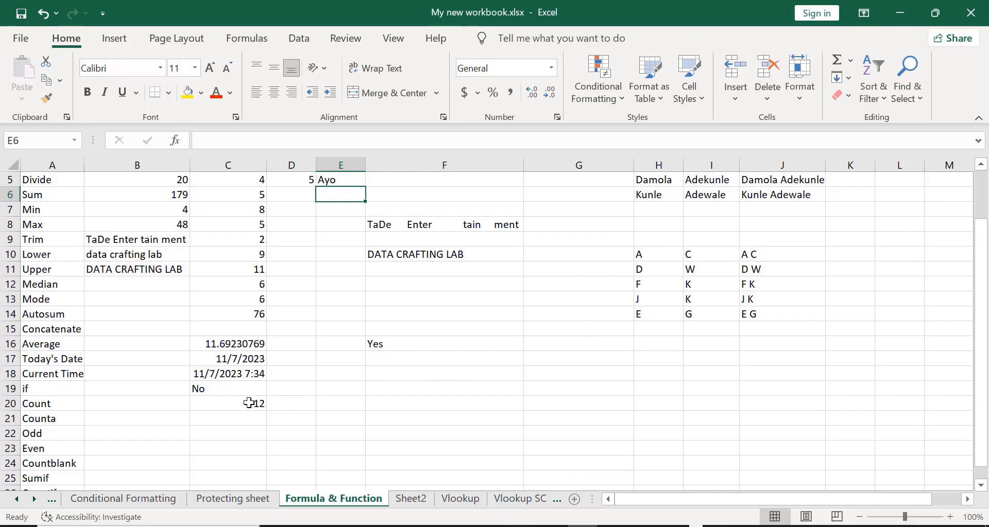
# - Enter =COUNTA(B2:E5) in C21, returning 16, and check its formula
pyautogui.click(203, 422)
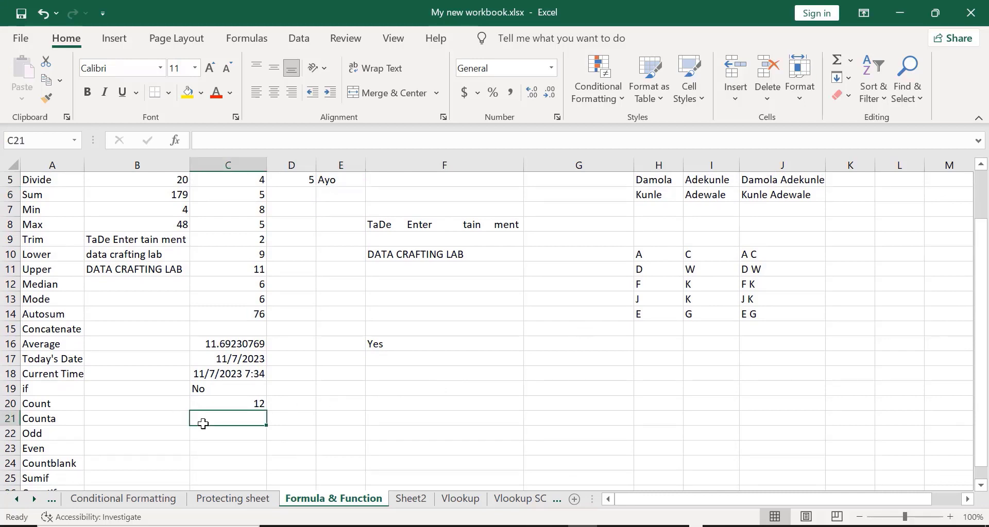
pyautogui.write('=')
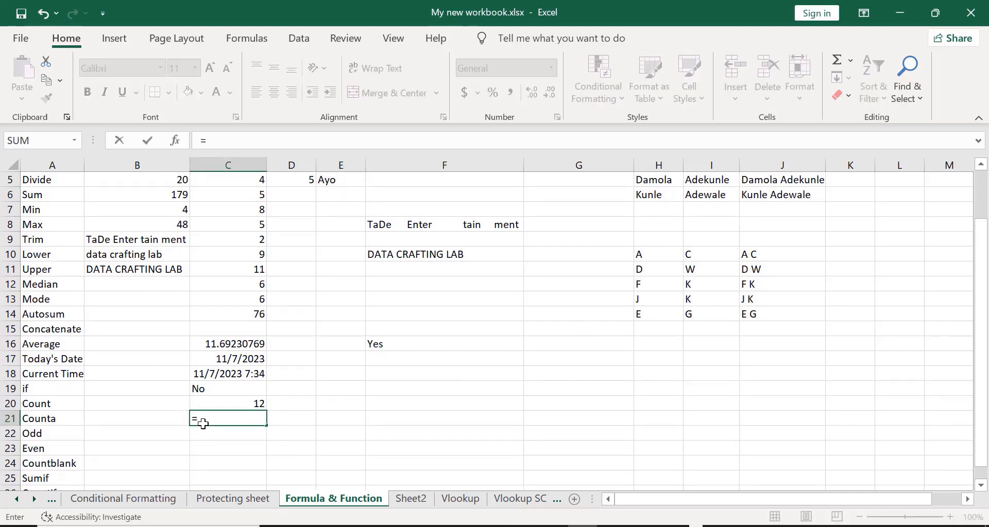
pyautogui.write('coun')
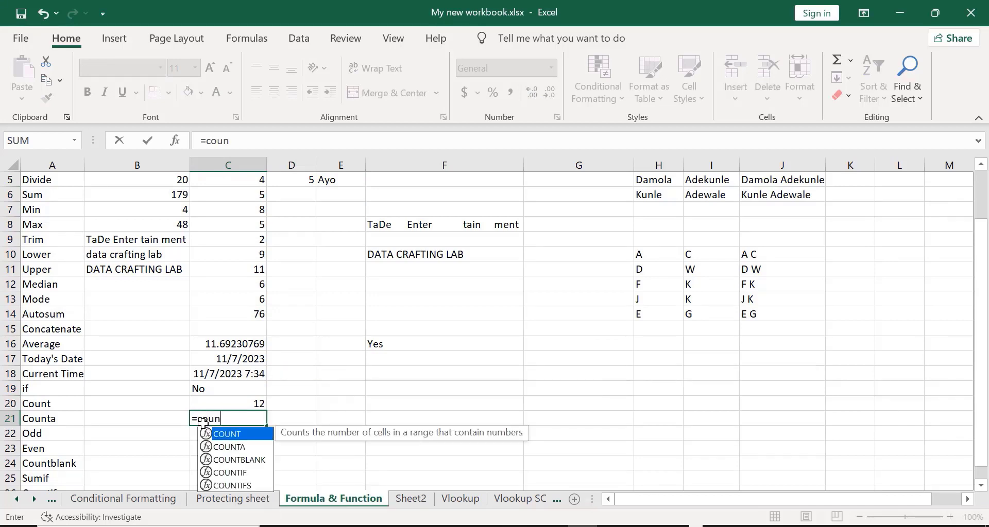
pyautogui.doubleClick(225, 448)
pyautogui.moveTo(982, 361); pyautogui.dragTo(985, 356)
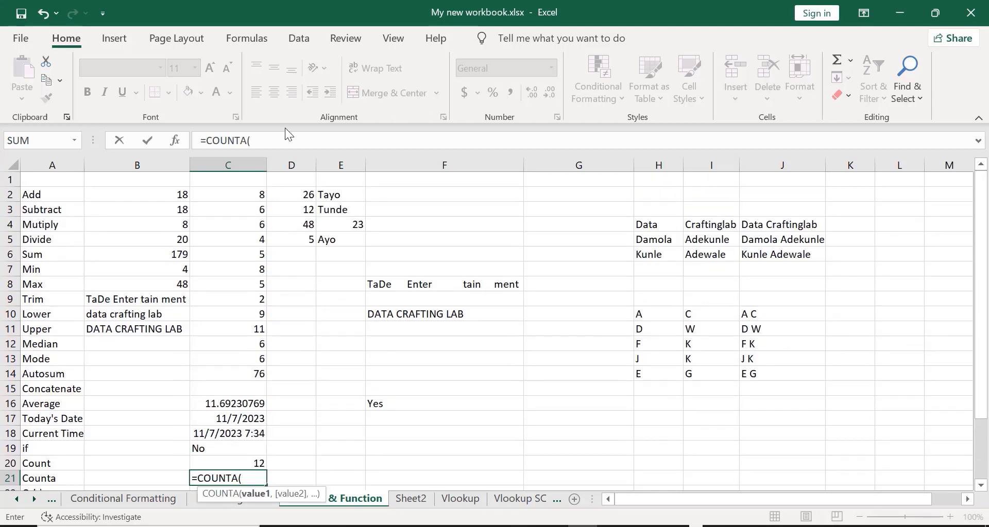
pyautogui.click(129, 194)
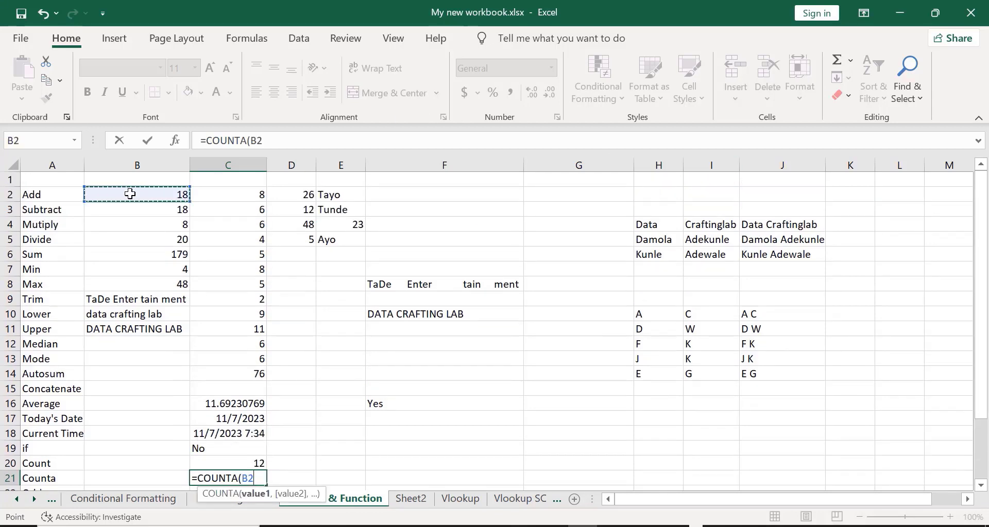
pyautogui.hotkey('shift', 'Down')
pyautogui.hotkey('shift', 'Down')
pyautogui.hotkey('shift', 'Down')
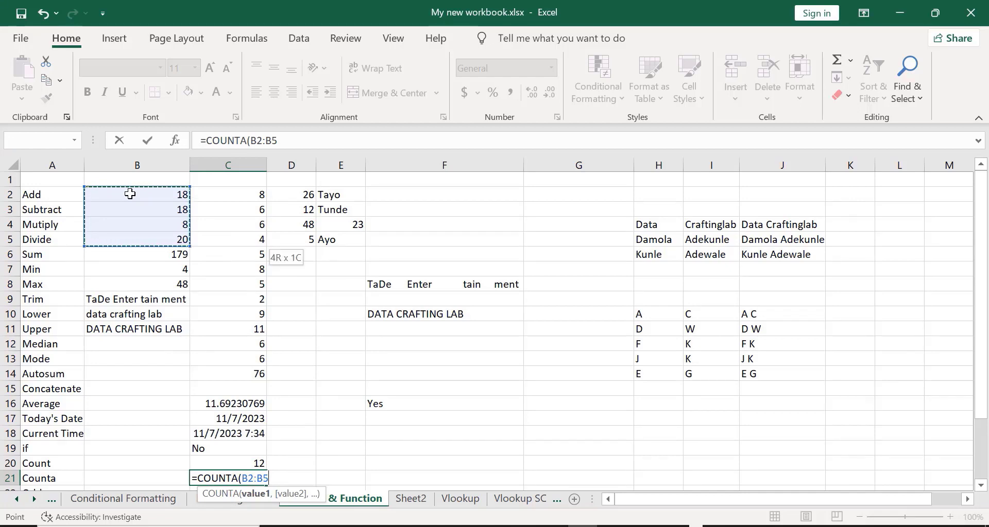
pyautogui.hotkey('shift', 'Right')
pyautogui.hotkey('shift', 'Right')
pyautogui.hotkey('shift', 'Right')
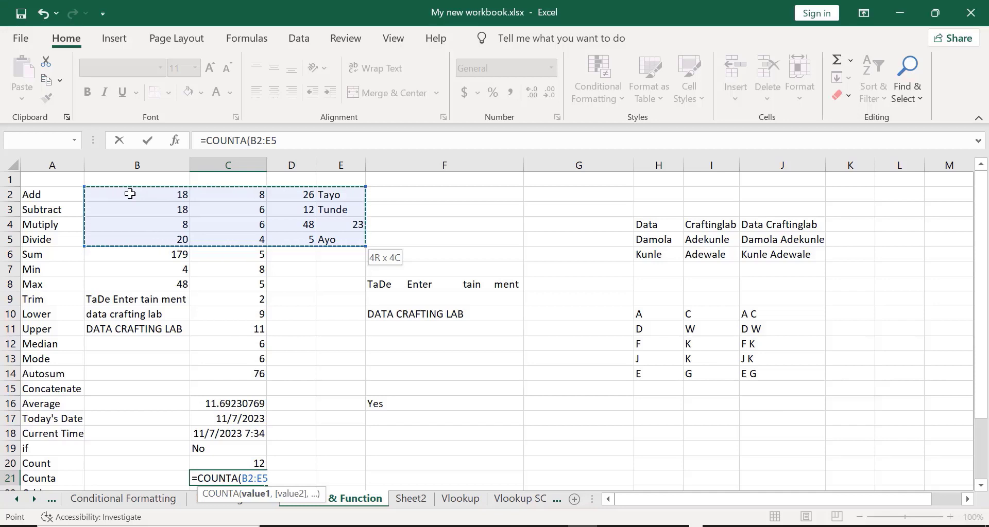
pyautogui.write(')')
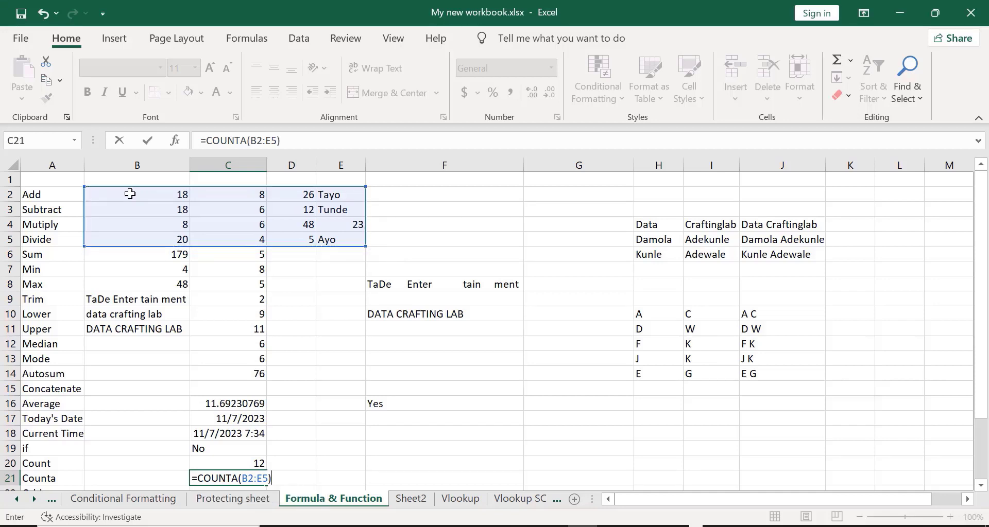
pyautogui.press('Return')
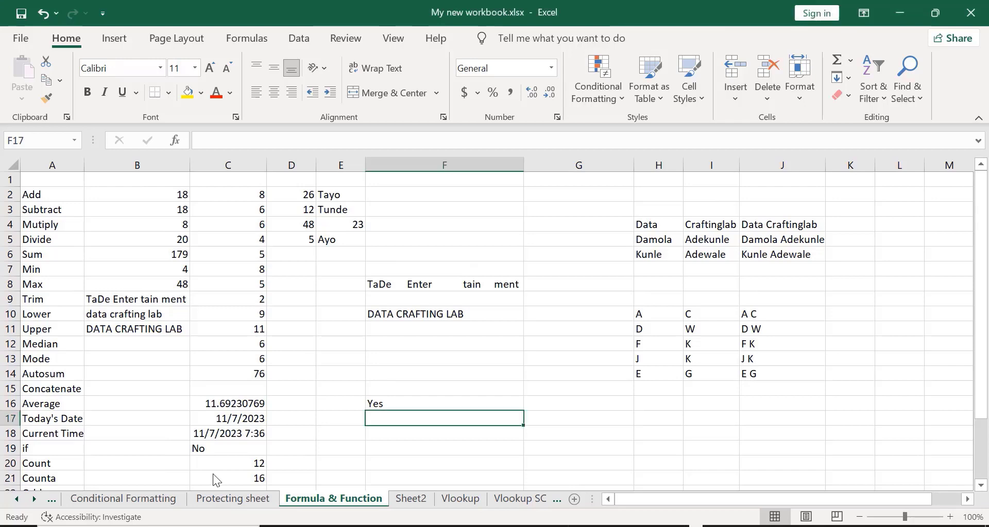
pyautogui.click(212, 474)
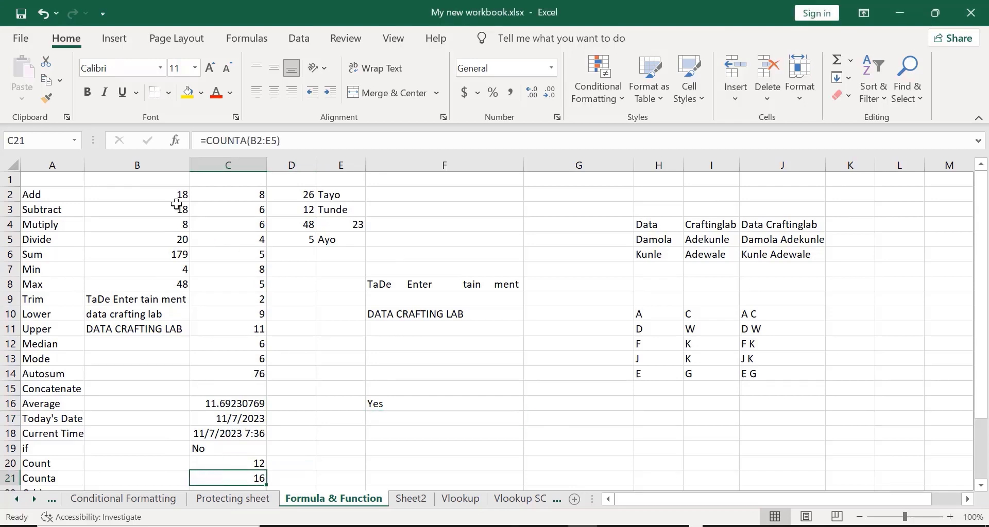
pyautogui.click(162, 193)
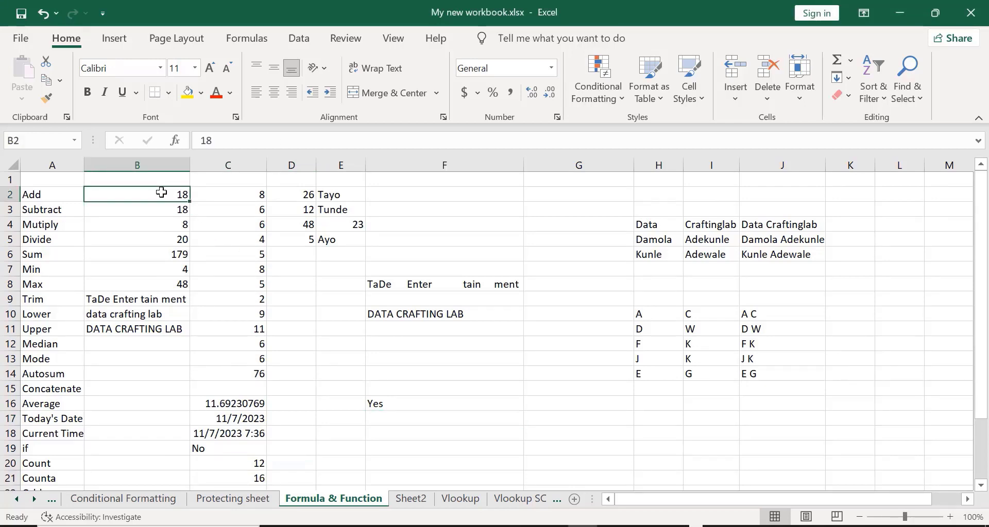
pyautogui.hotkey('shift', 'Down')
pyautogui.hotkey('shift', 'Down')
pyautogui.hotkey('shift', 'Down')
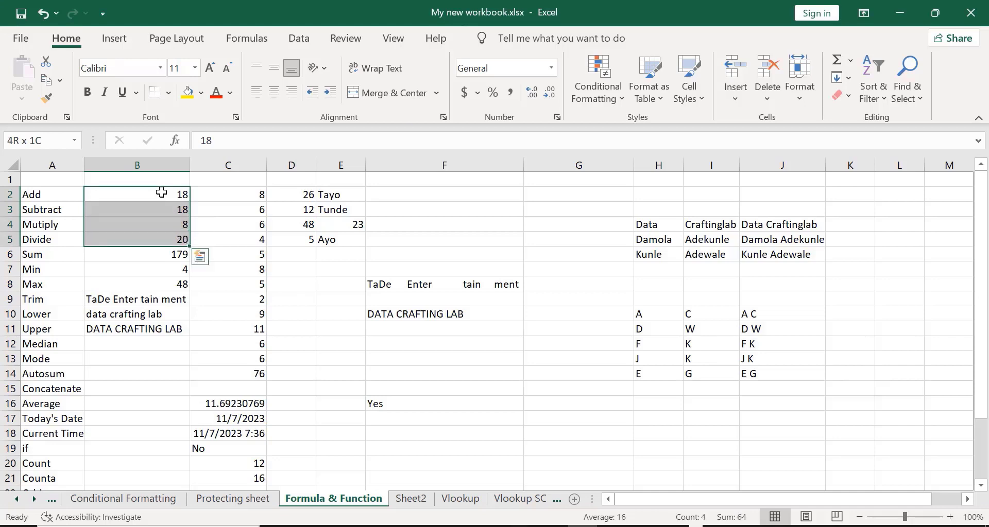
pyautogui.hotkey('shift', 'Right')
pyautogui.hotkey('shift', 'Right')
pyautogui.hotkey('shift', 'Right')
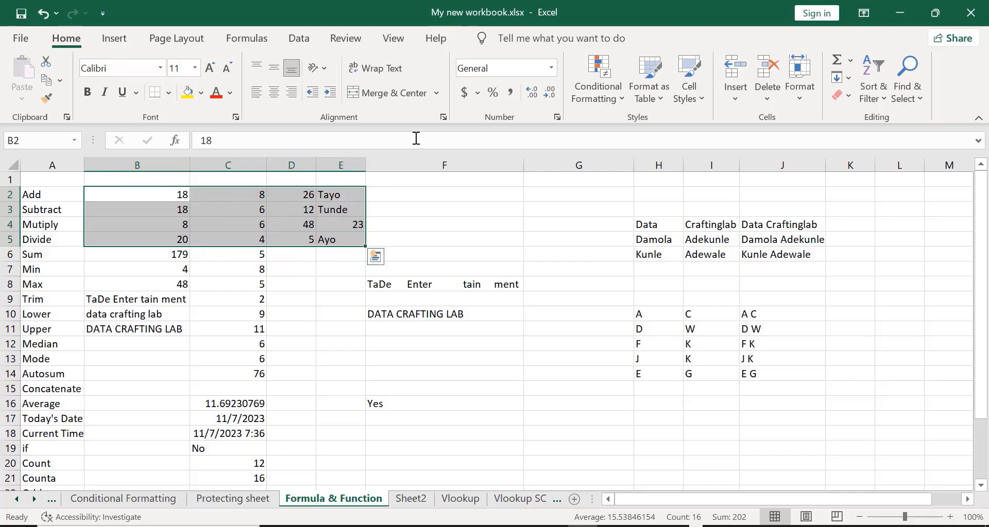
pyautogui.hotkey('alt', 'Tab')
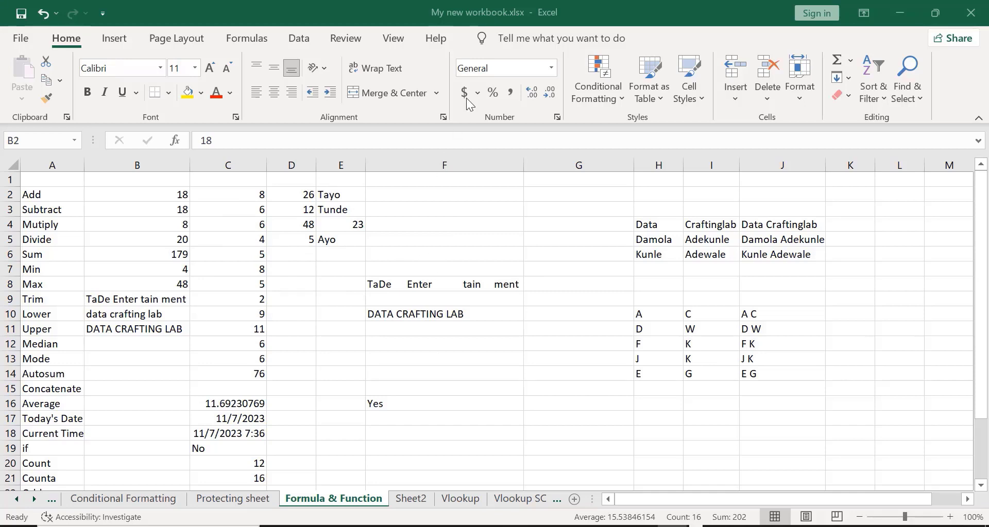
pyautogui.scroll(-2, 415, 206)
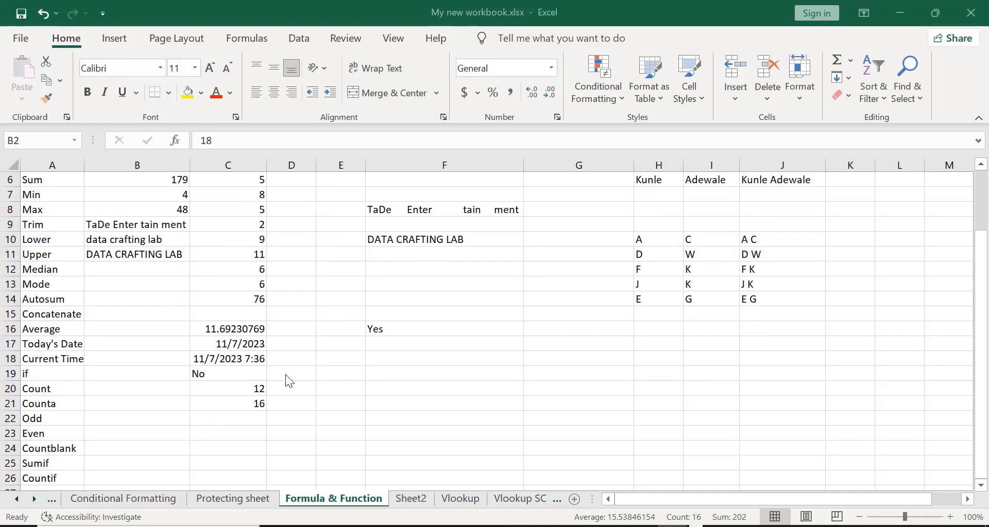
pyautogui.click(197, 422)
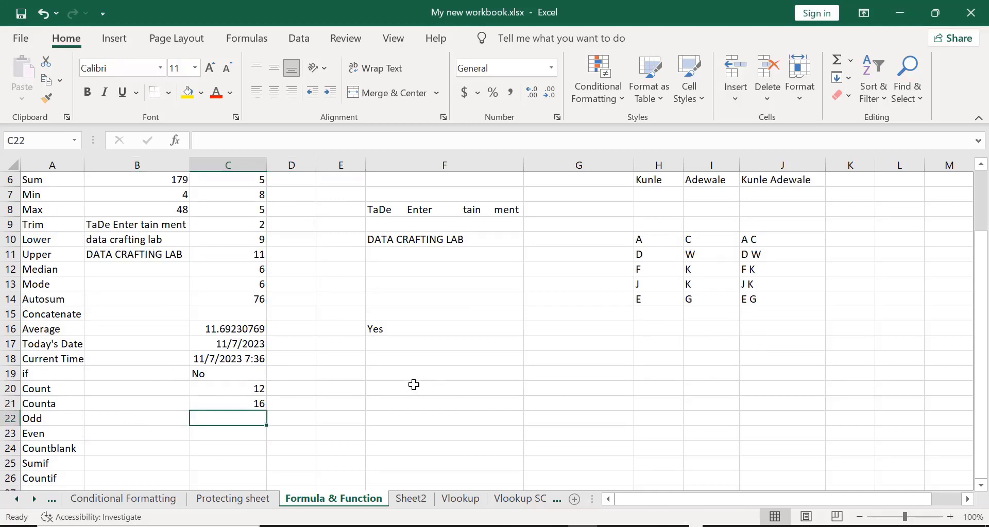
pyautogui.scroll(2, 391, 330)
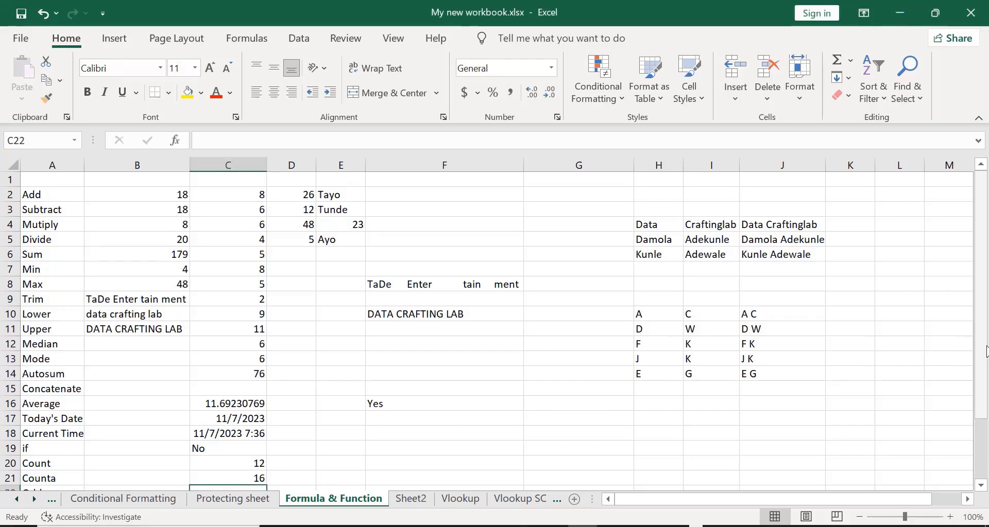
pyautogui.moveTo(985, 352); pyautogui.dragTo(982, 412)
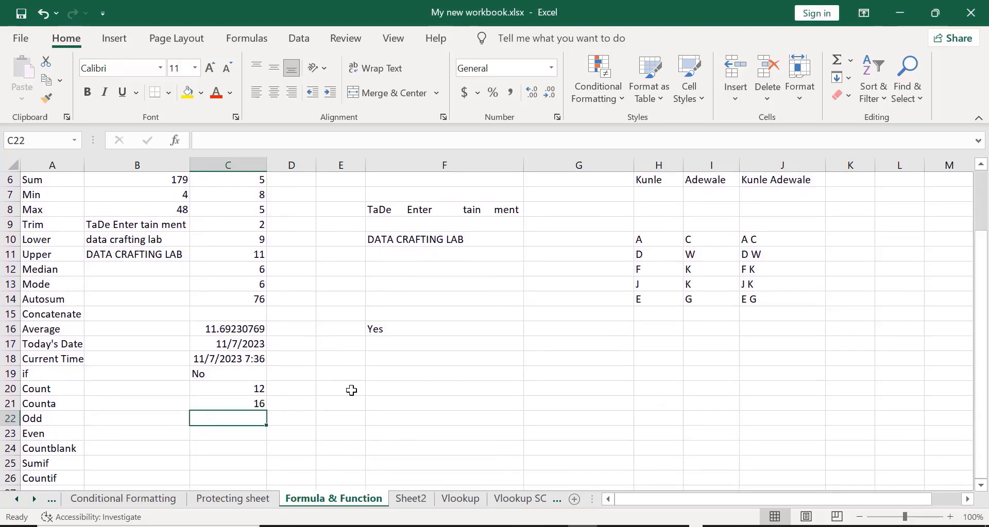
pyautogui.click(218, 192)
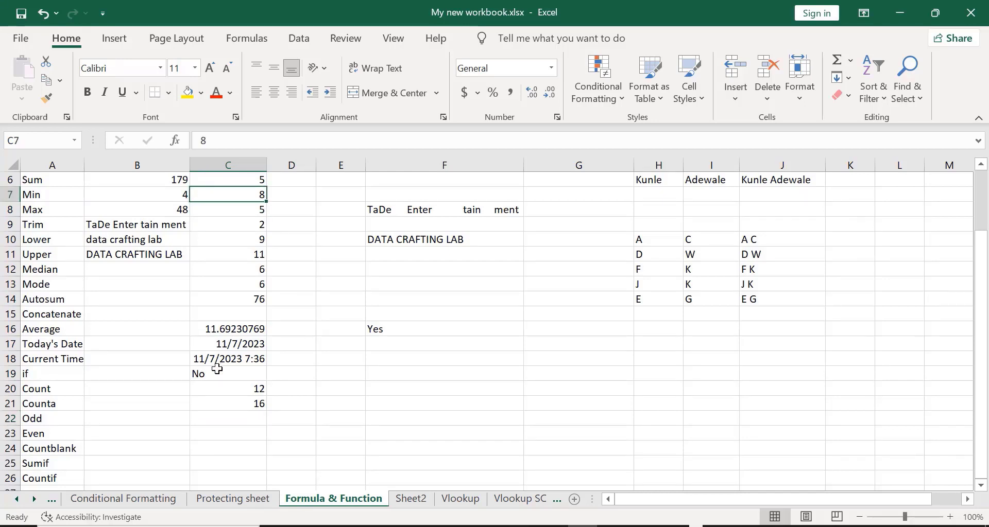
# - Enter =ODD(C7) in C22 so the Odd row shows 9
pyautogui.click(213, 416)
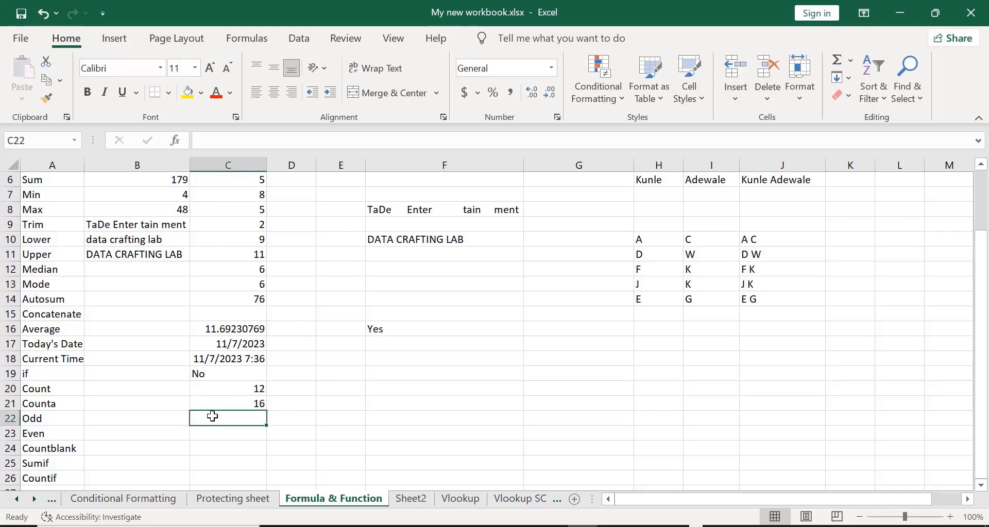
pyautogui.write('=')
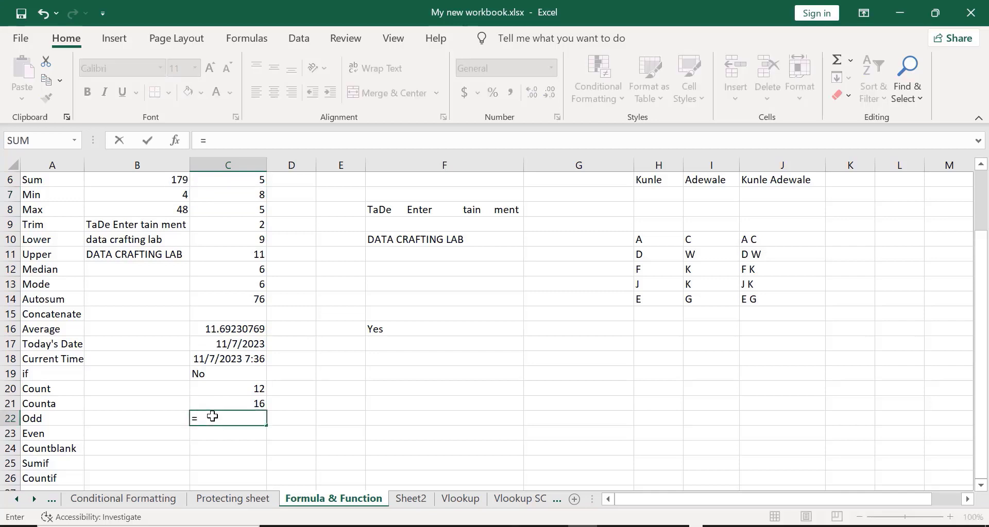
pyautogui.write('odd')
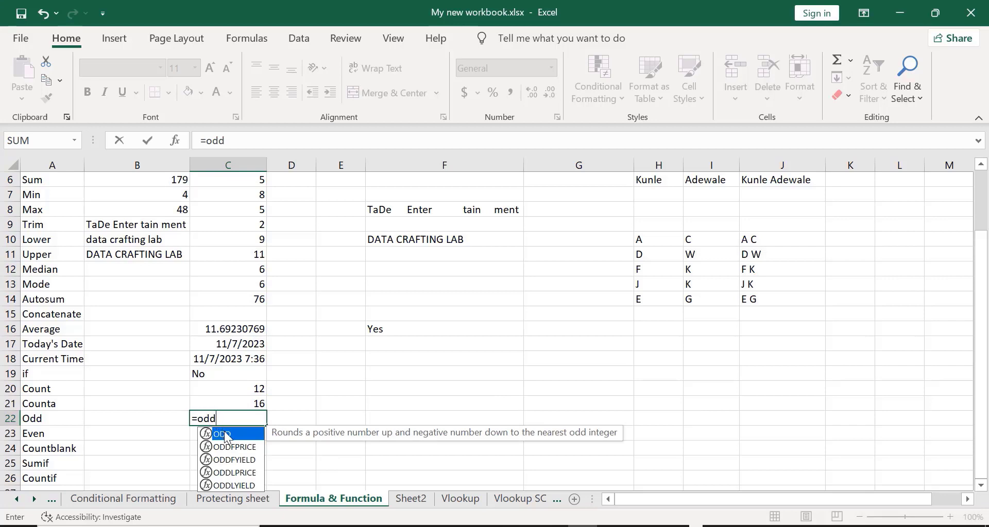
pyautogui.doubleClick(225, 438)
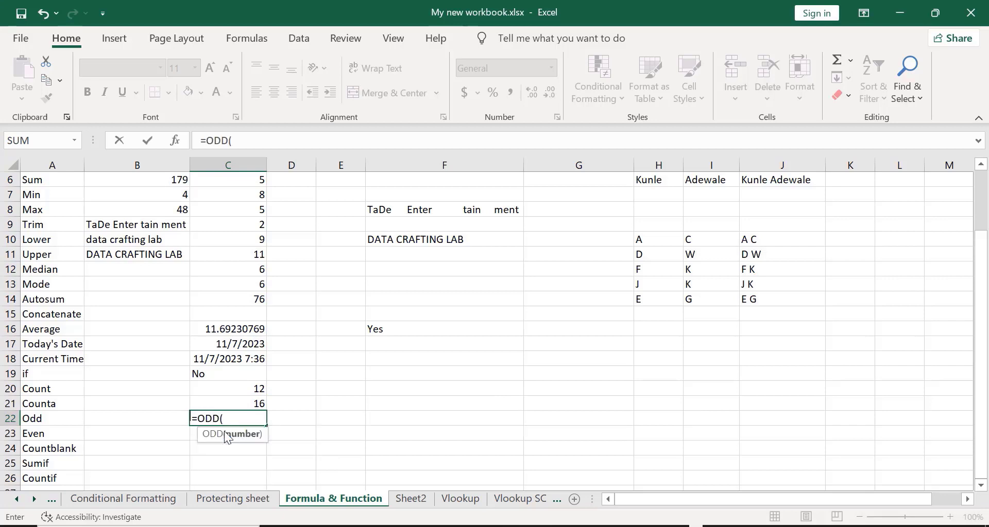
pyautogui.click(232, 192)
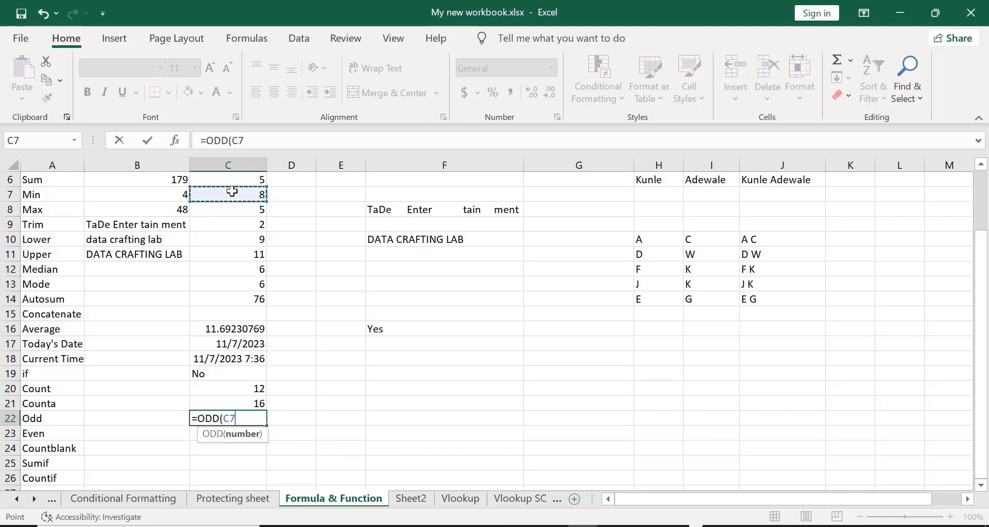
pyautogui.write(')')
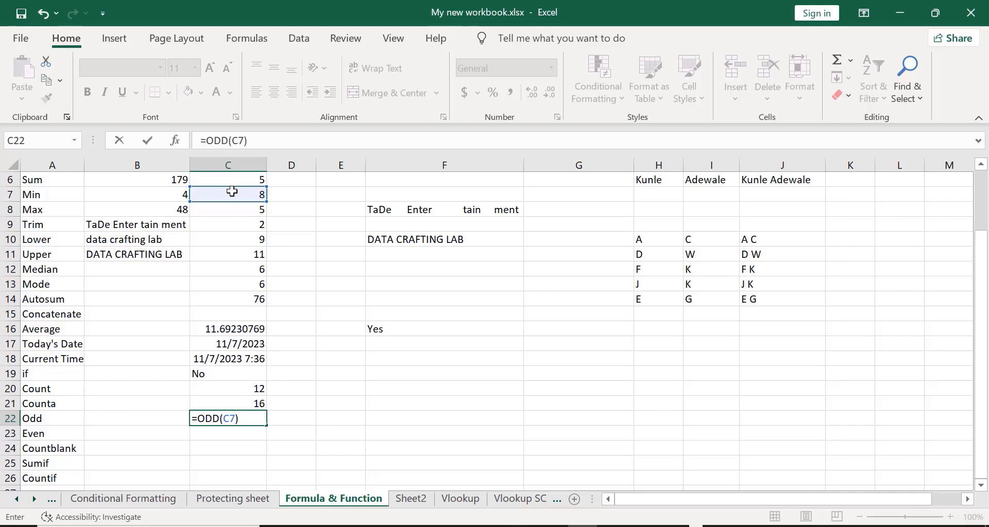
pyautogui.press('Return')
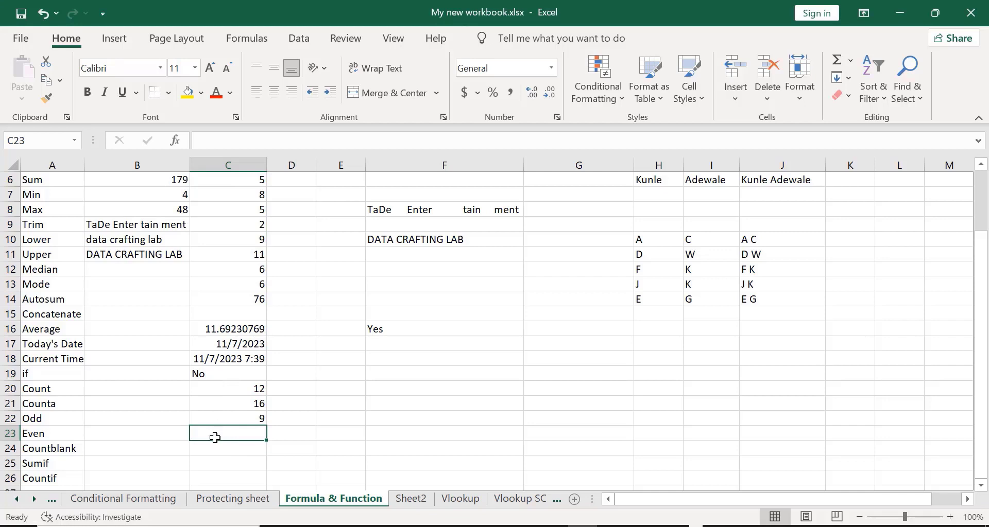
# - Enter =EVEN(C22) in C23 so the Even row shows 10
pyautogui.write('=')
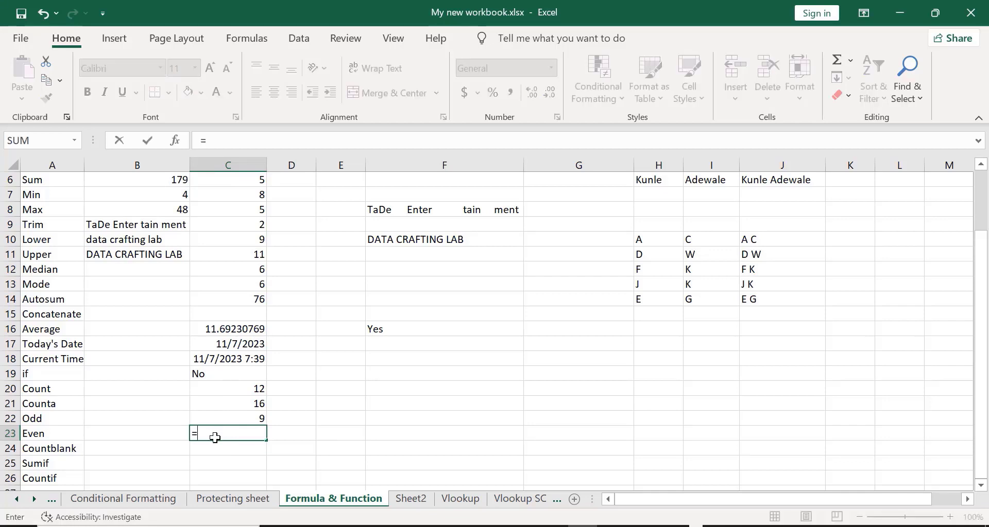
pyautogui.write('even')
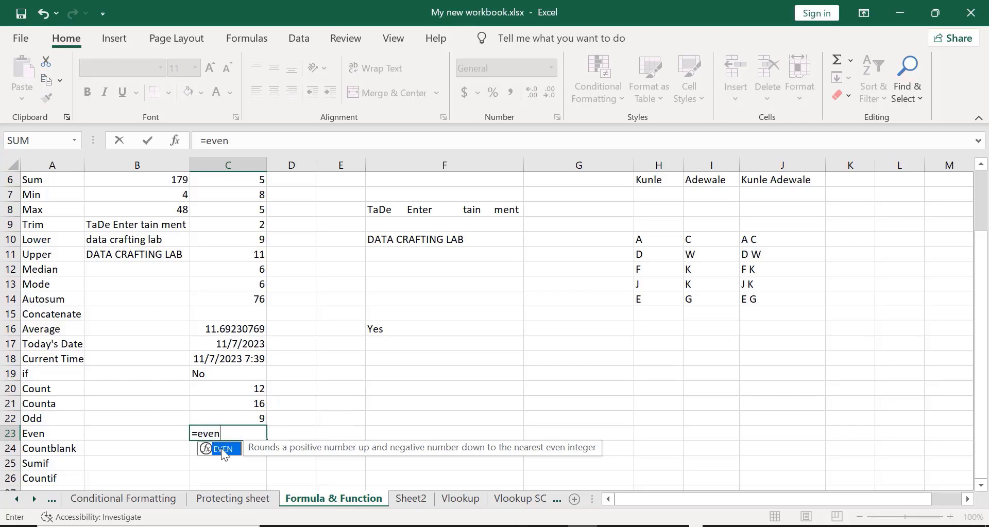
pyautogui.doubleClick(220, 448)
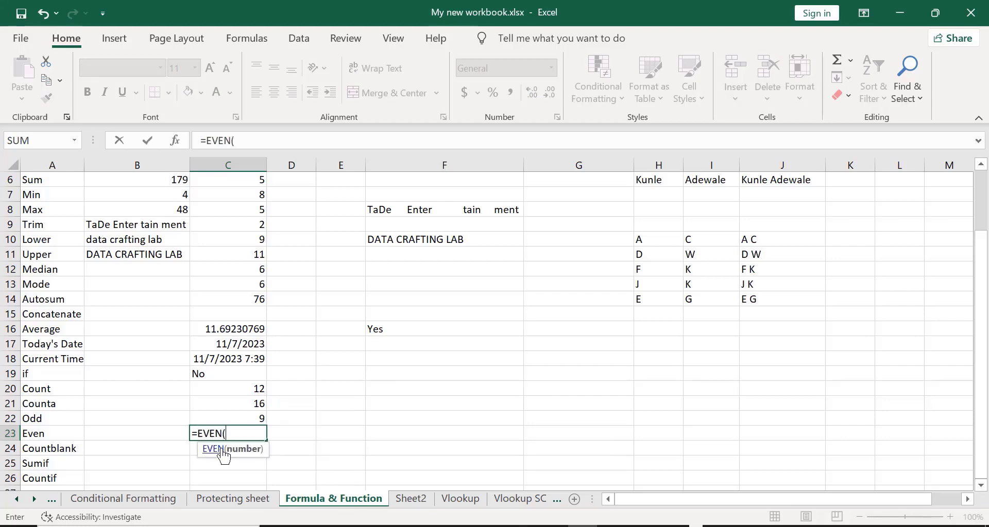
pyautogui.click(233, 417)
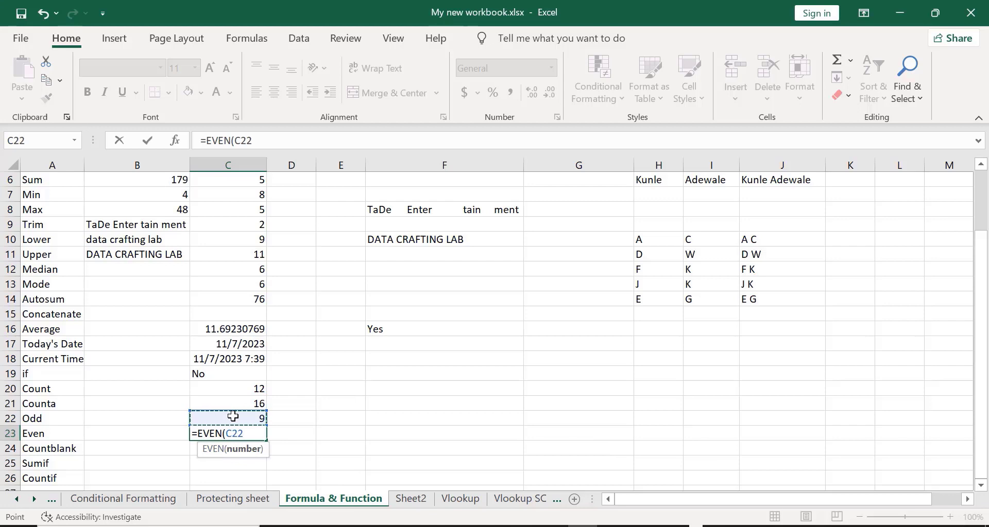
pyautogui.write(')')
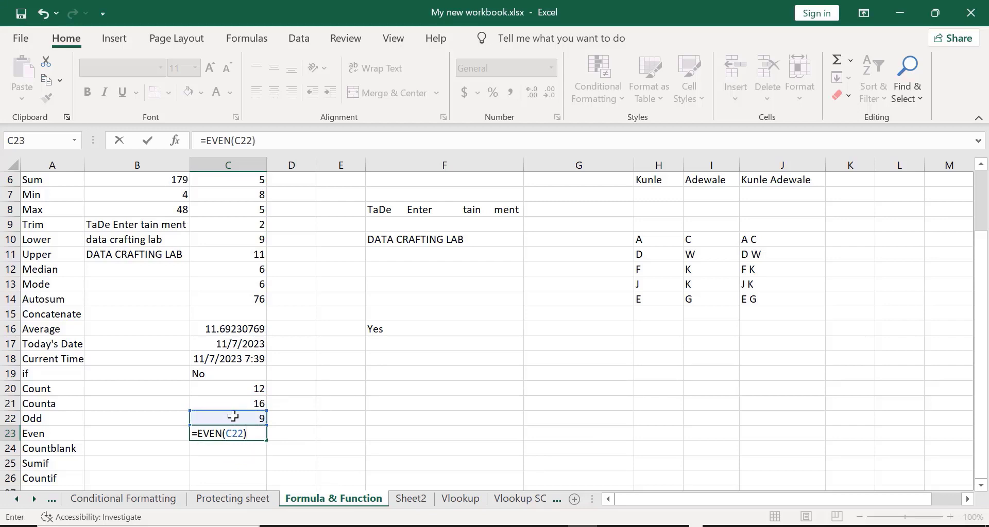
pyautogui.press('Return')
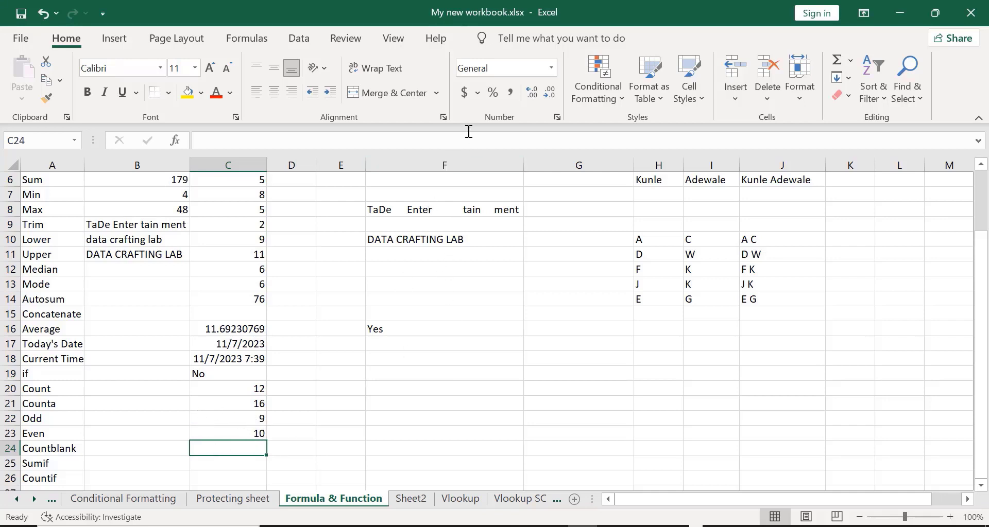
# - Delete the 6 in C3 and the 4 in C5, turning Sum, Min and Max into #DIV/0!
pyautogui.scroll(2, 467, 75)
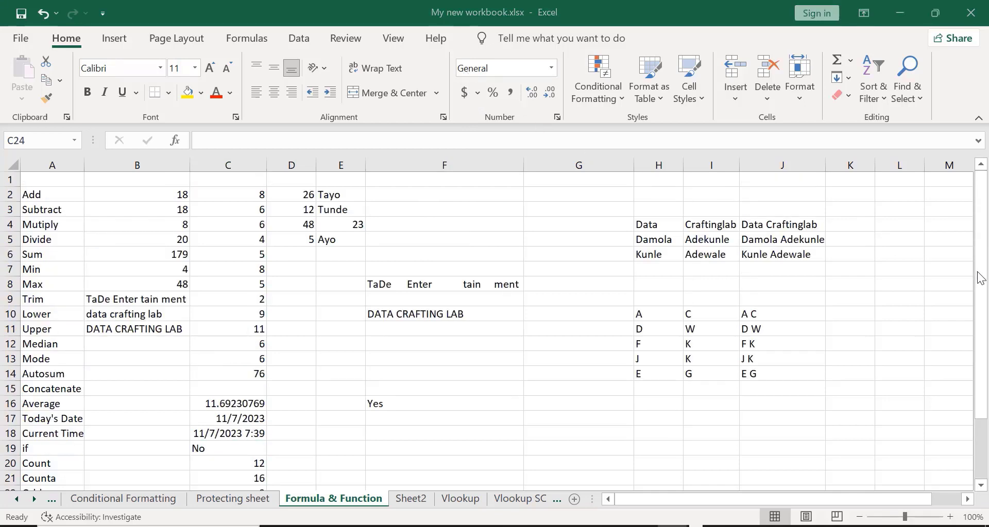
pyautogui.click(977, 453)
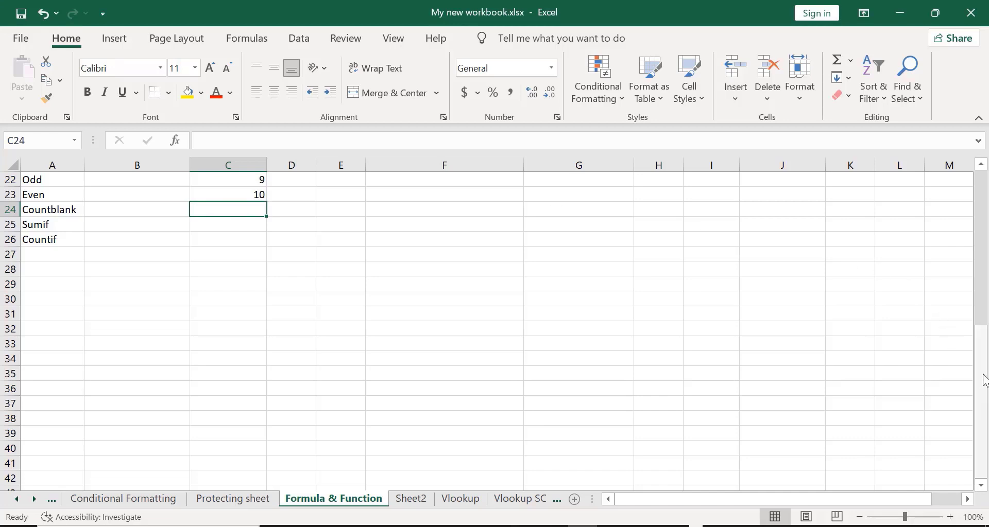
pyautogui.moveTo(984, 380); pyautogui.dragTo(974, 198)
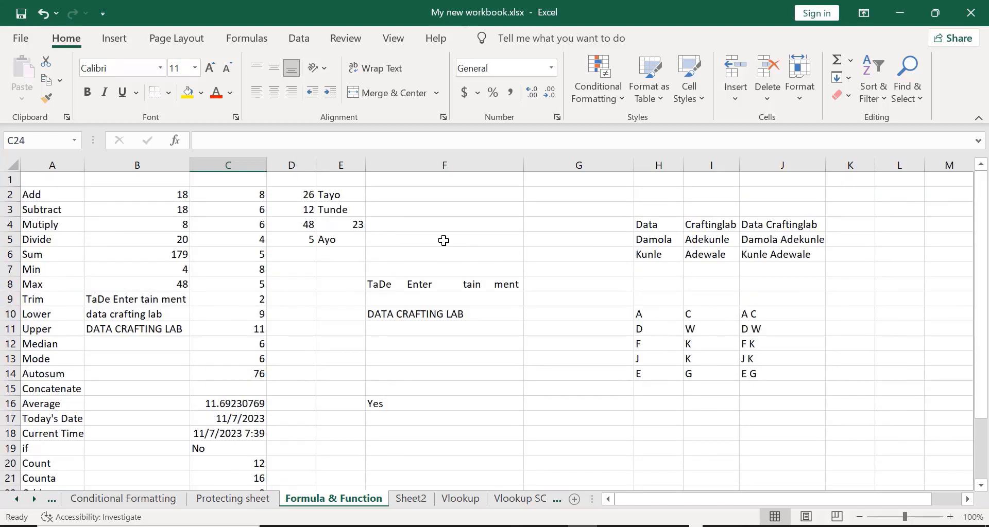
pyautogui.click(223, 213)
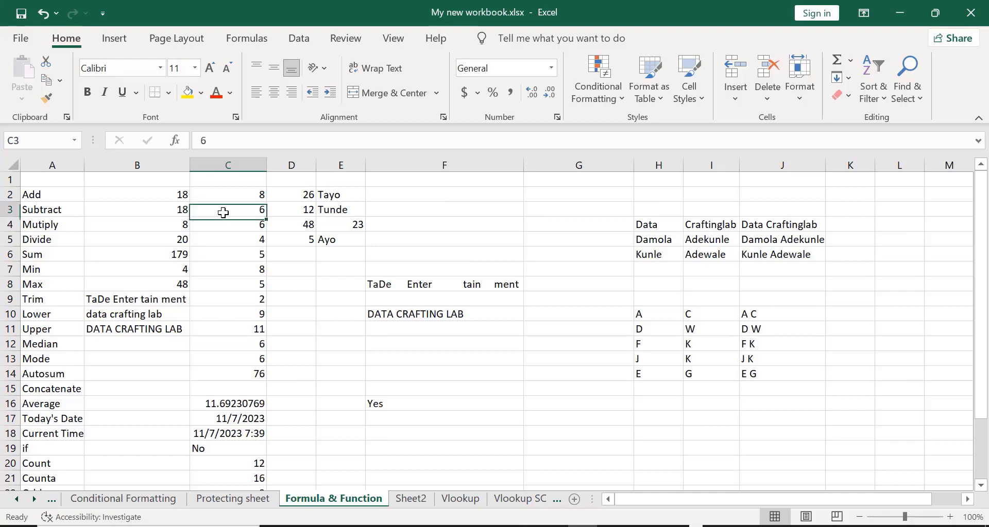
pyautogui.press('Delete')
pyautogui.click(219, 233)
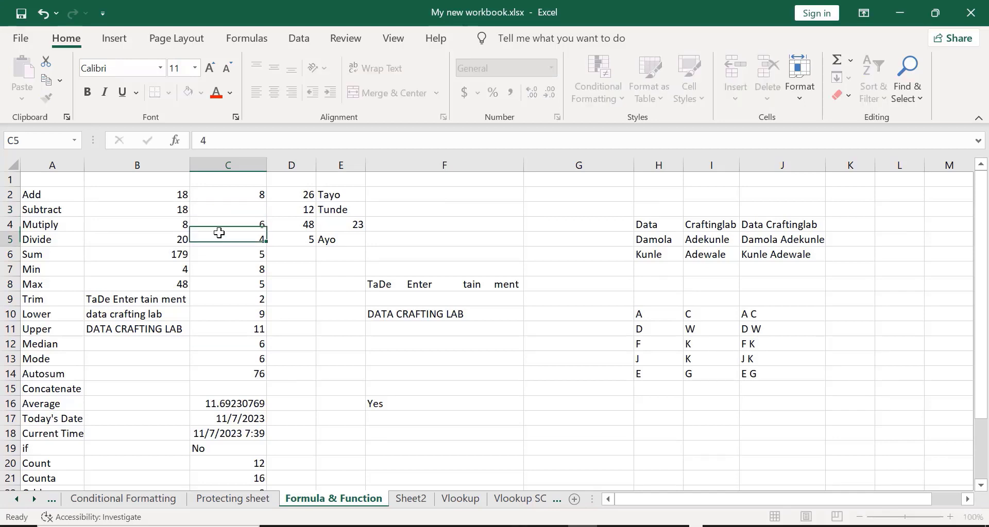
pyautogui.press('Delete')
pyautogui.click(338, 297)
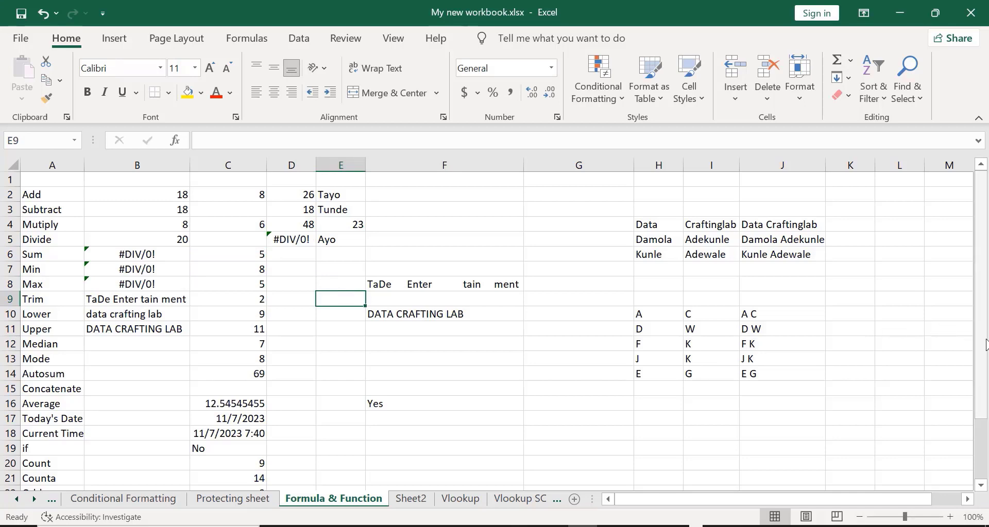
pyautogui.moveTo(985, 343); pyautogui.dragTo(985, 404)
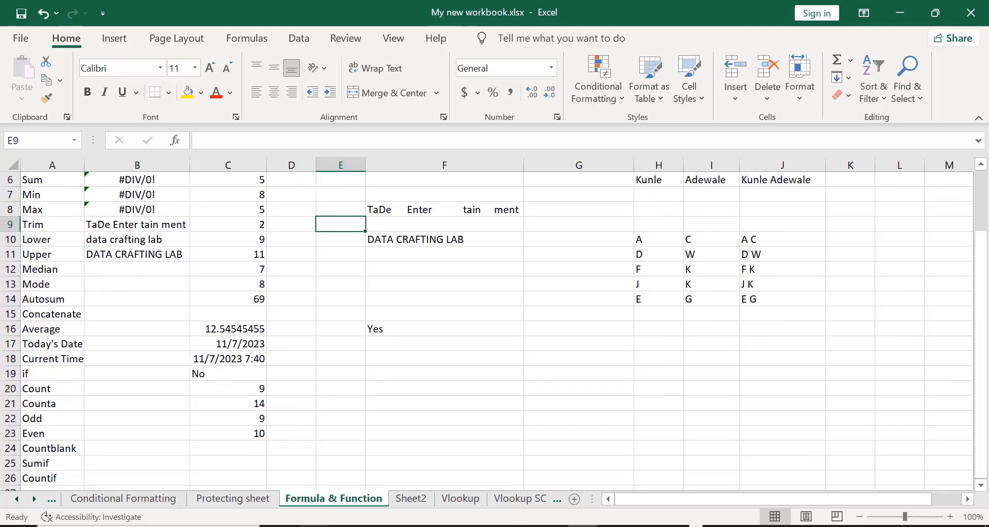
pyautogui.click(199, 450)
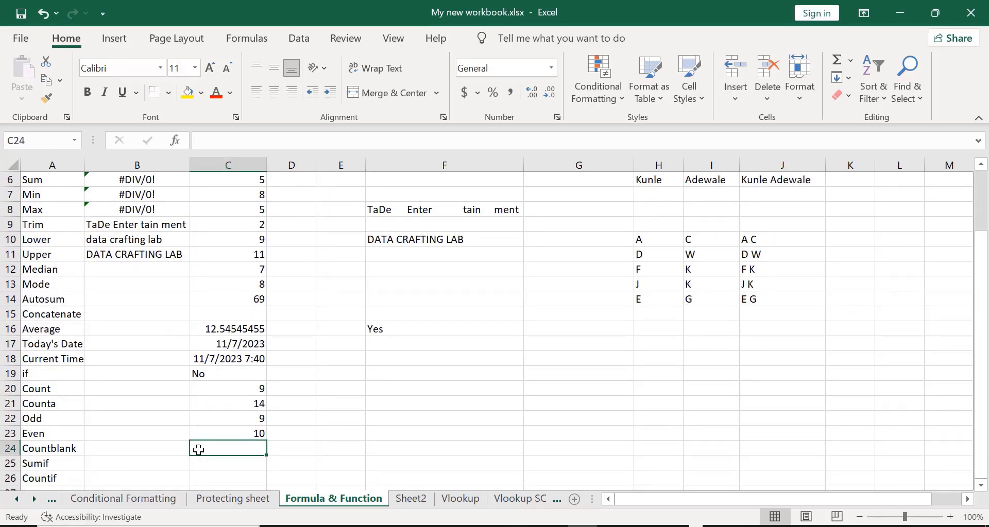
# - Enter =COUNTBLANK(B2:D4) in C24, which returns 1
pyautogui.write('=coun')
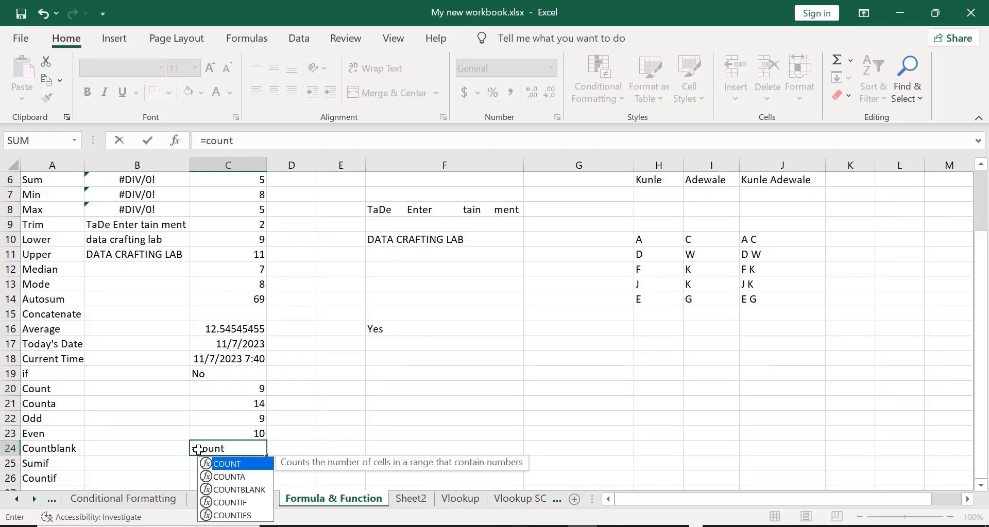
pyautogui.write('t')
pyautogui.doubleClick(239, 490)
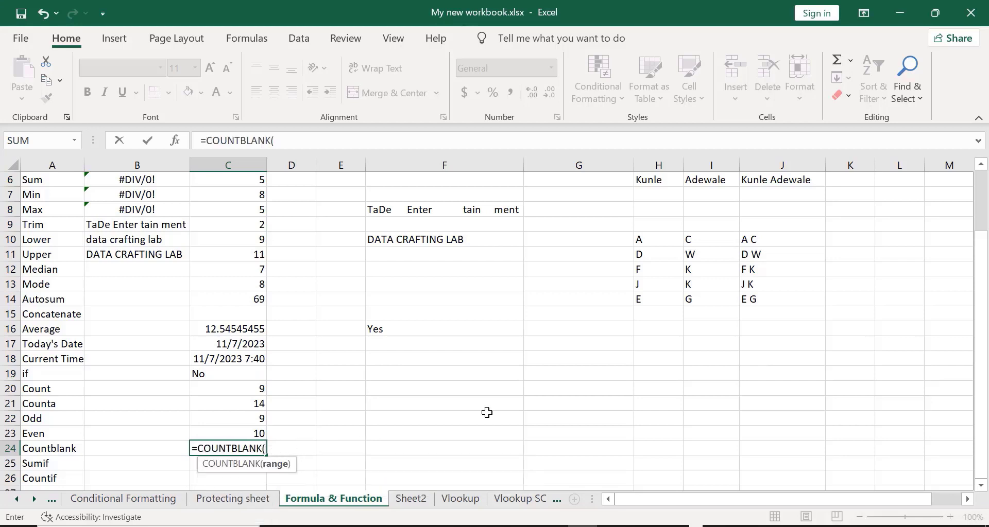
pyautogui.scroll(2, 983, 374)
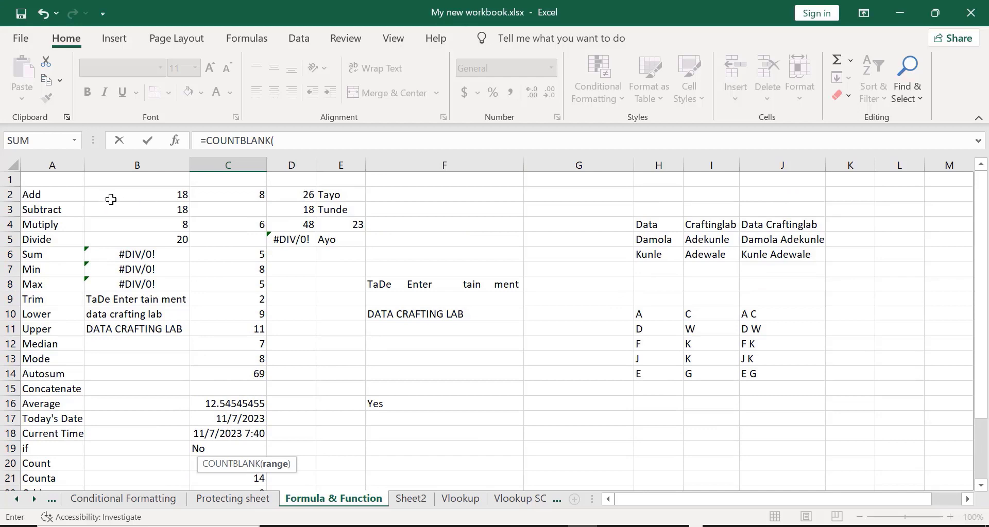
pyautogui.click(110, 196)
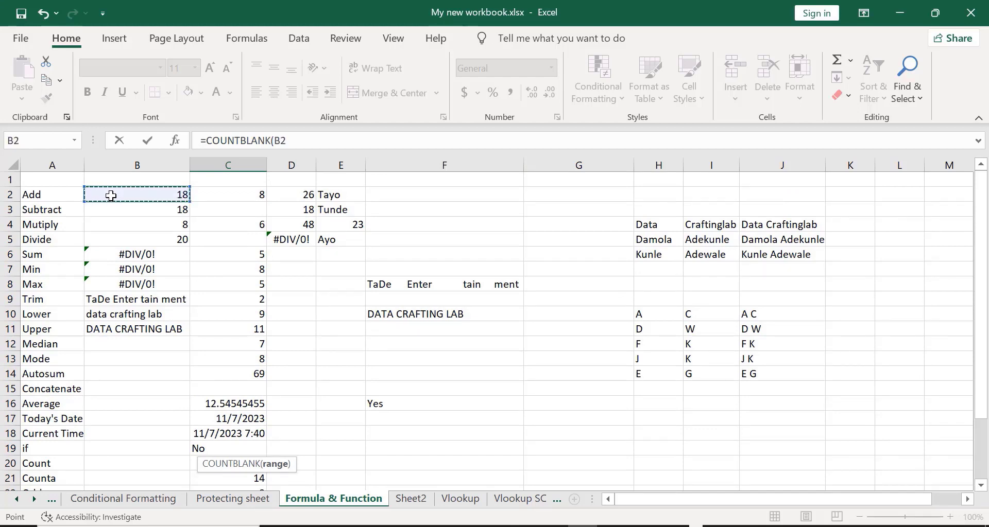
pyautogui.hotkey('shift', 'Down')
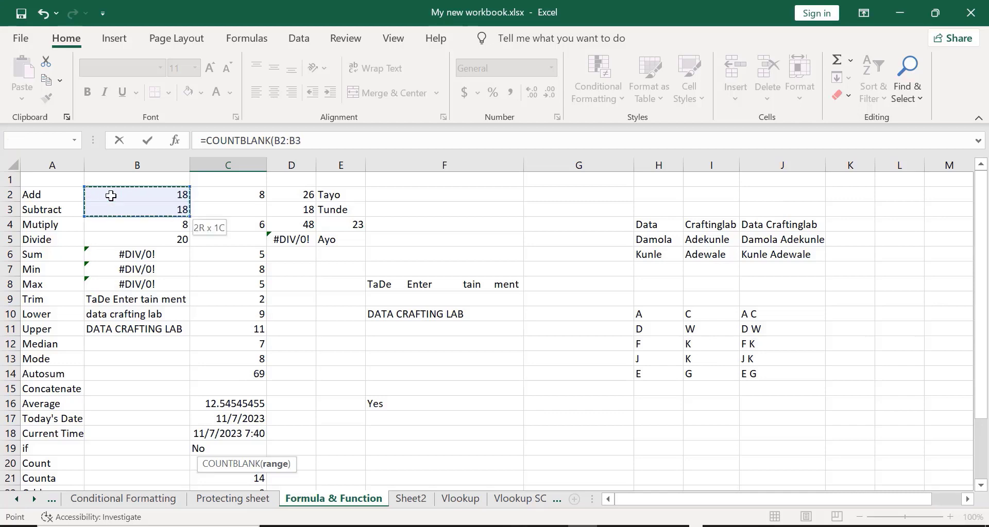
pyautogui.hotkey('shift', 'Down')
pyautogui.hotkey('shift', 'Right')
pyautogui.hotkey('shift', 'Right')
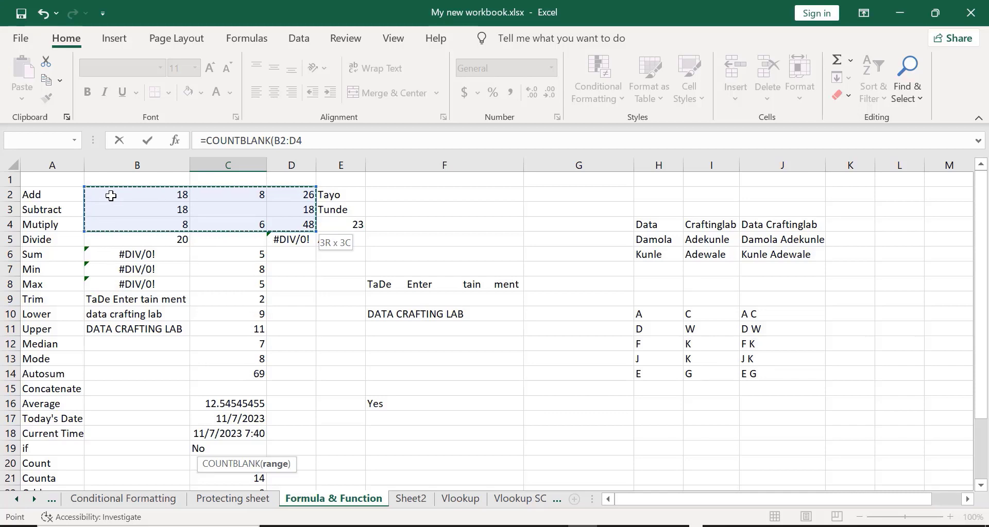
pyautogui.write(')')
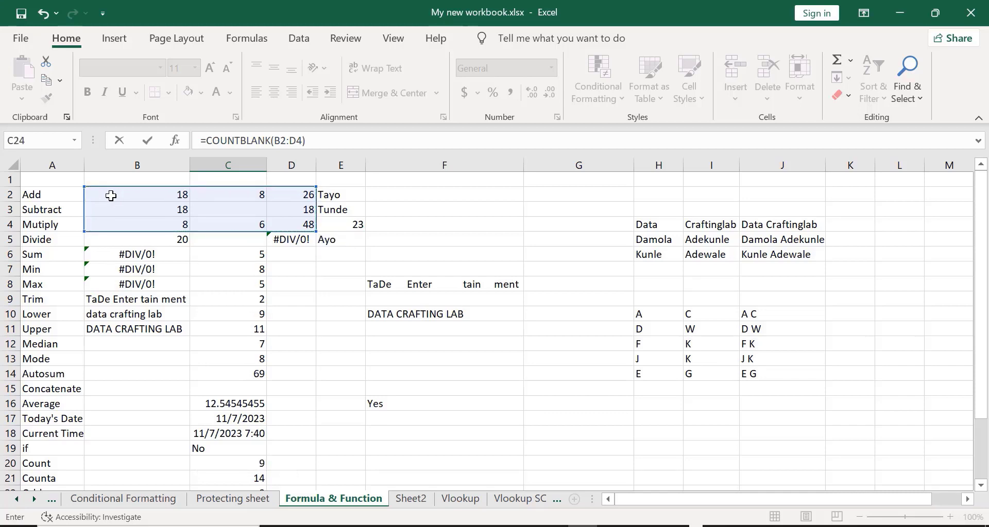
pyautogui.press('Return')
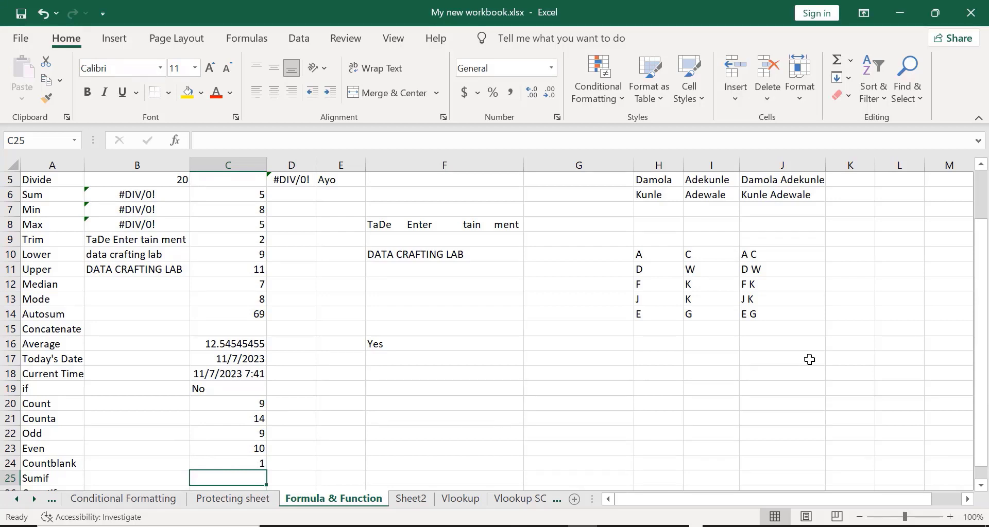
# - Select B2:D4, then undo twice to remove the C24 COUNTBLANK formula and restore 4 in C5
pyautogui.moveTo(982, 345); pyautogui.dragTo(982, 296)
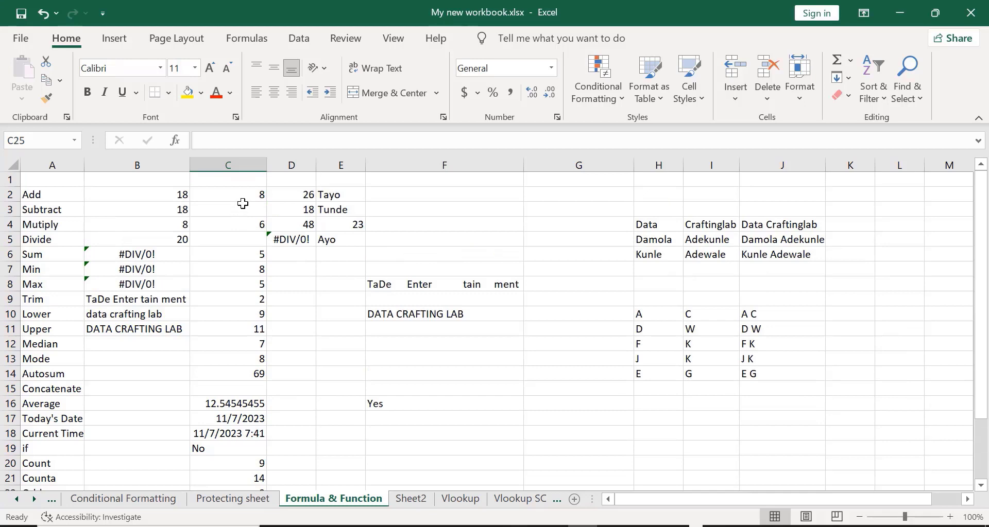
pyautogui.click(153, 193)
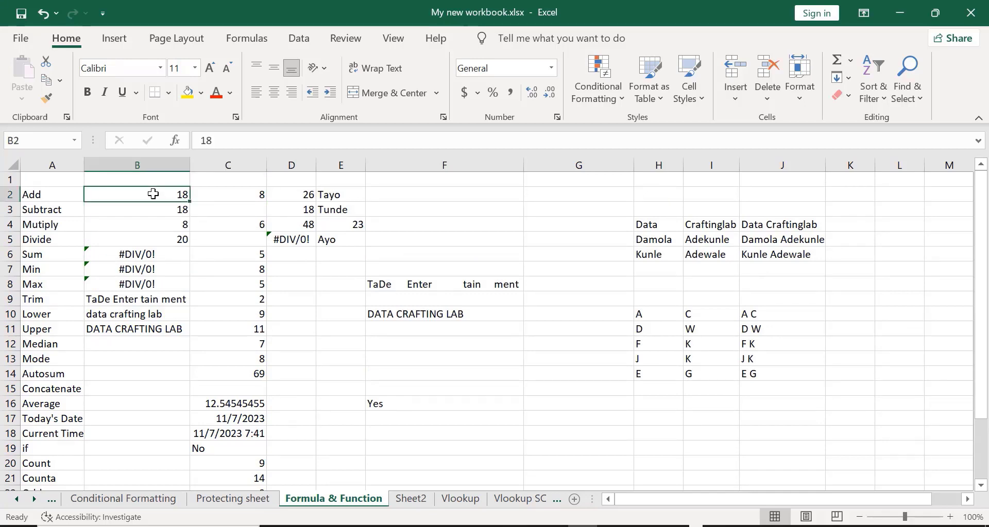
pyautogui.hotkey('shift', 'Down')
pyautogui.hotkey('shift', 'Down')
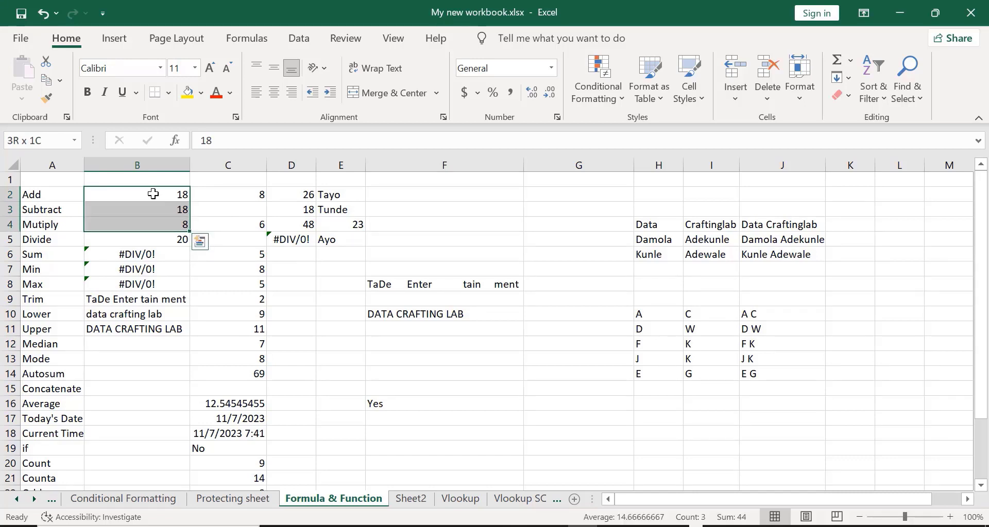
pyautogui.hotkey('shift', 'Right')
pyautogui.hotkey('shift', 'Right')
pyautogui.hotkey('shift', 'Right')
pyautogui.hotkey('shift', 'Left')
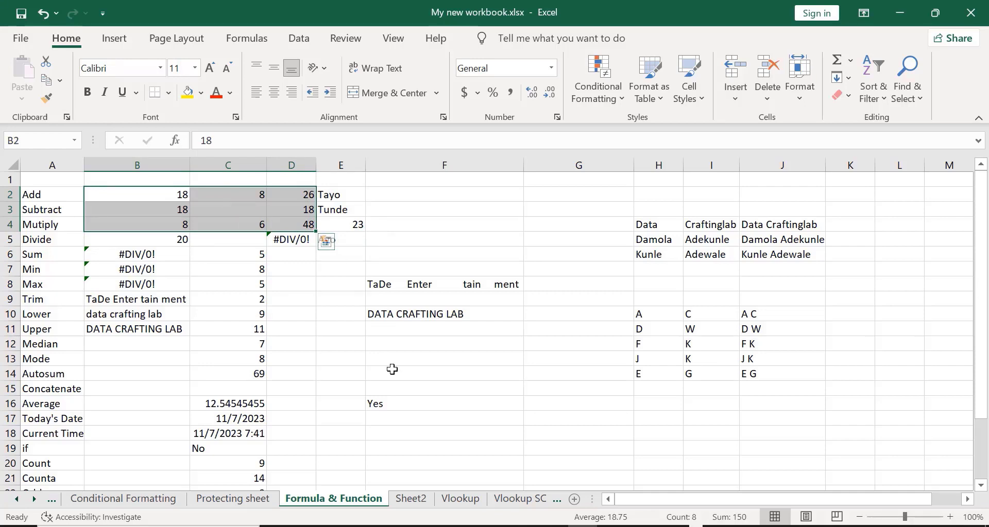
pyautogui.click(343, 365)
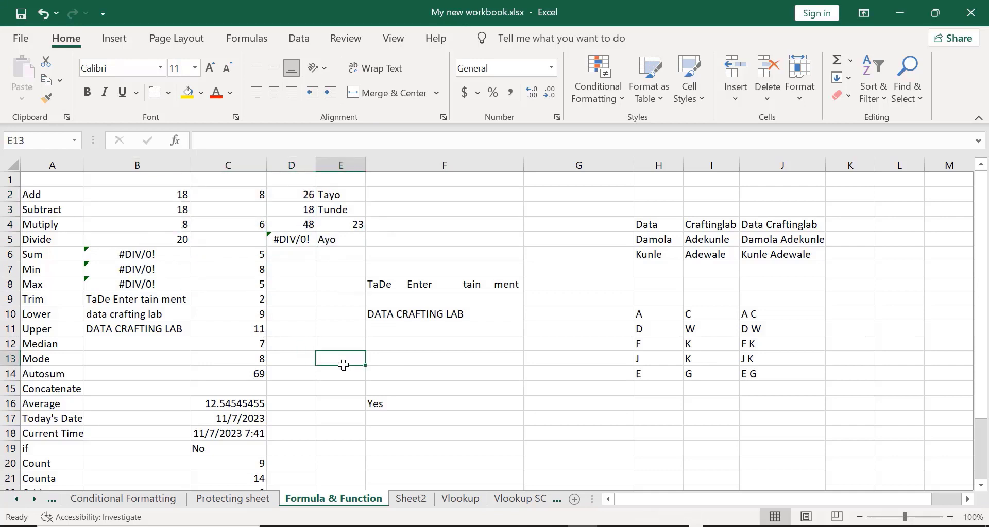
pyautogui.hotkey('ctrl', 'z')
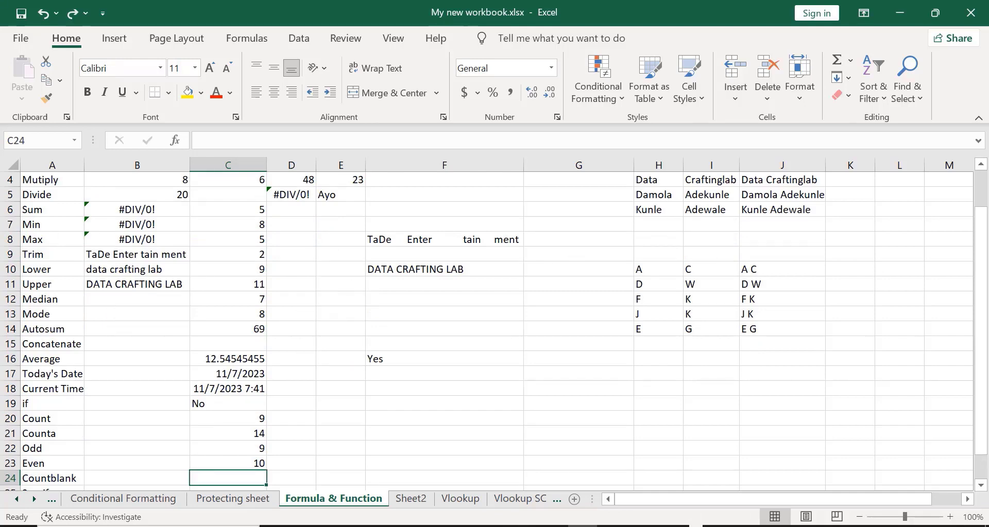
pyautogui.hotkey('ctrl', 'z')
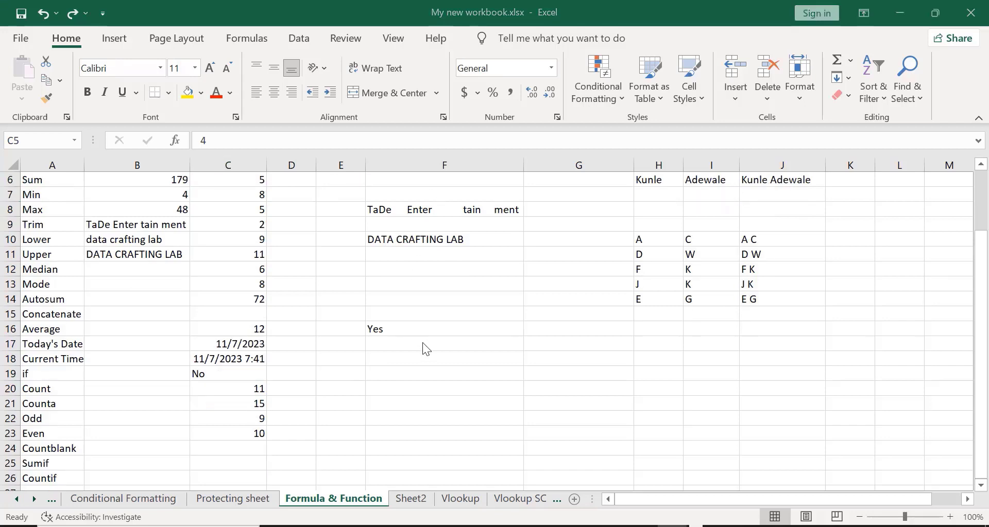
# - Enter 12 in F18 and 23, 12, 45 down G18:G20
pyautogui.click(424, 363)
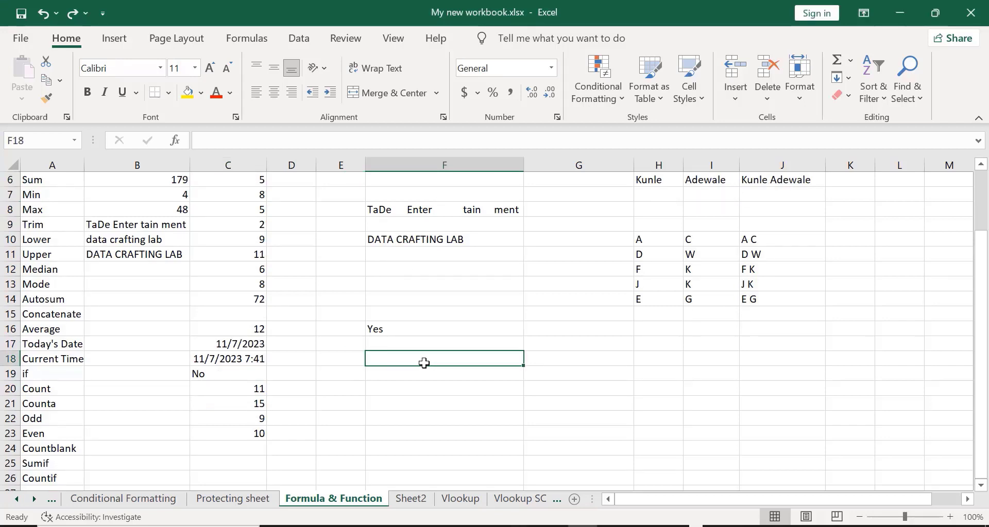
pyautogui.write('12')
pyautogui.press('Return')
pyautogui.click(548, 363)
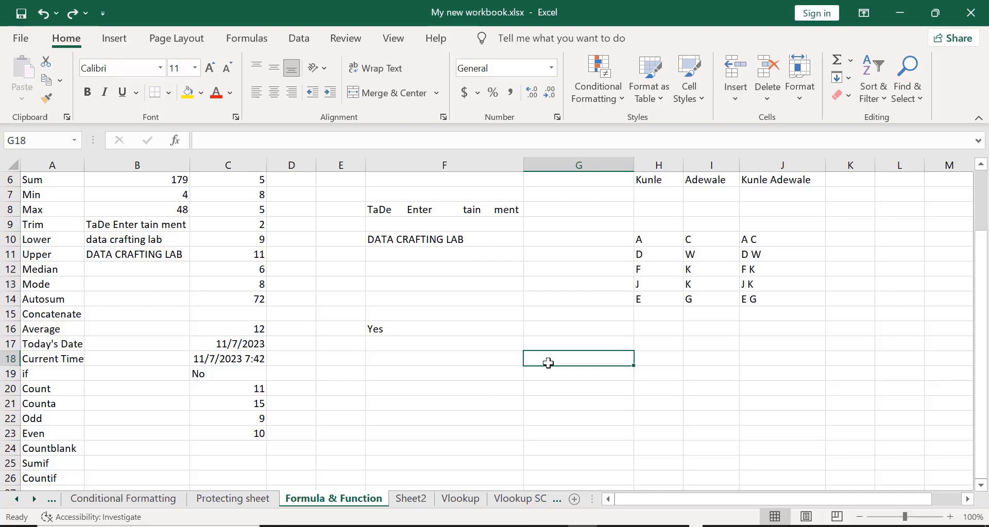
pyautogui.write('23')
pyautogui.press('Return')
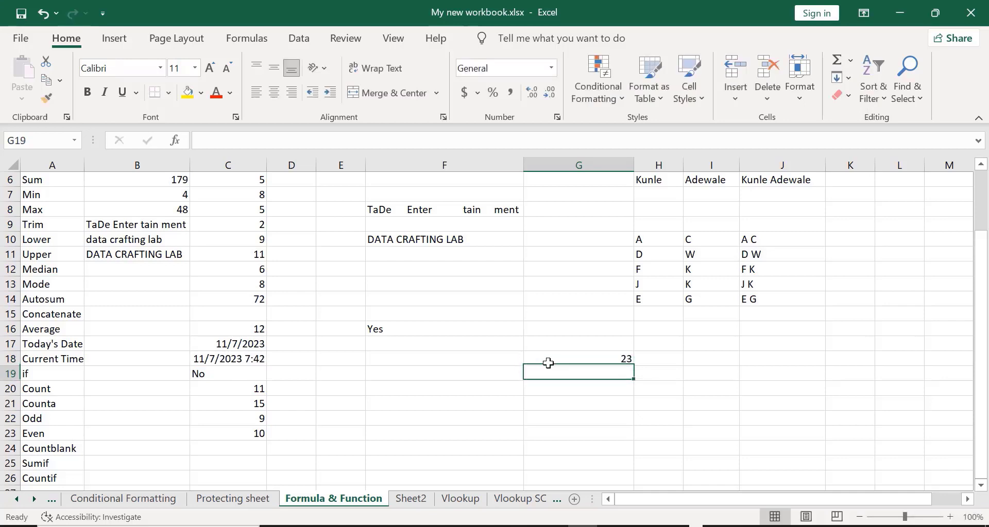
pyautogui.write('12')
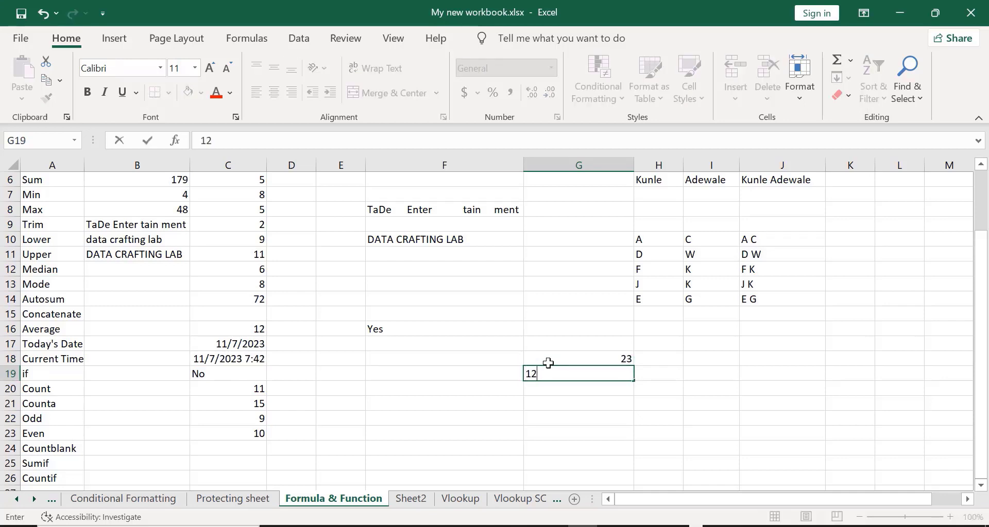
pyautogui.press('Return')
pyautogui.write('45')
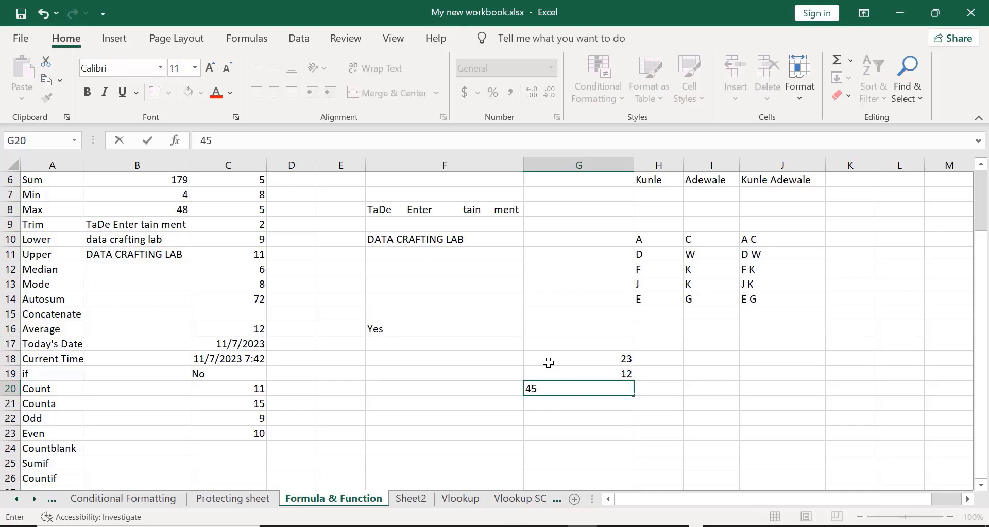
pyautogui.press('Return')
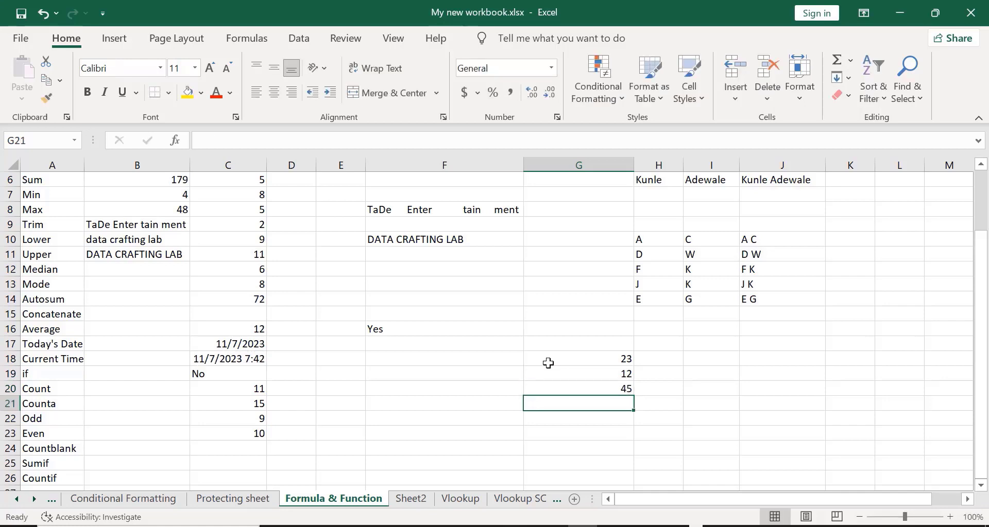
# - Enter 67 in I18, 34 in I20, 23 in G22 and 18 in J23
pyautogui.click(706, 356)
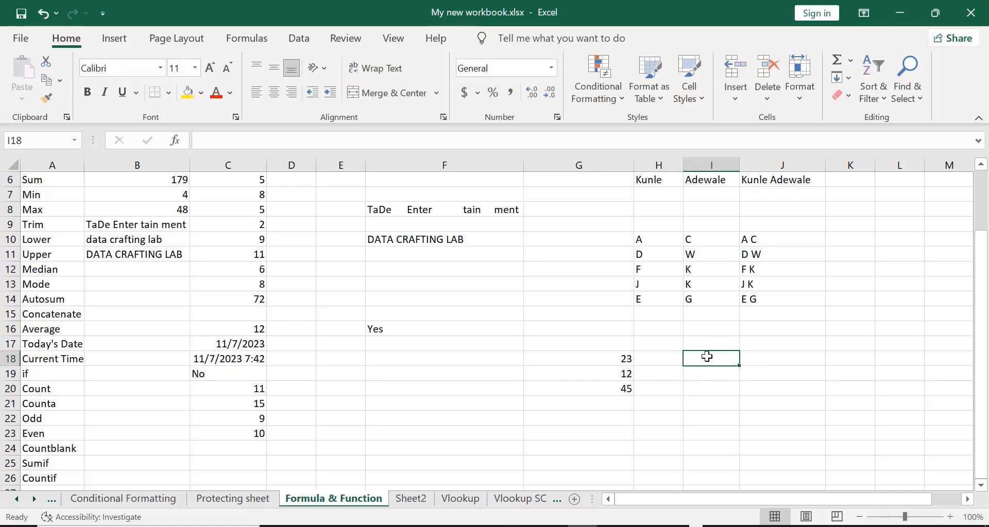
pyautogui.write('6')
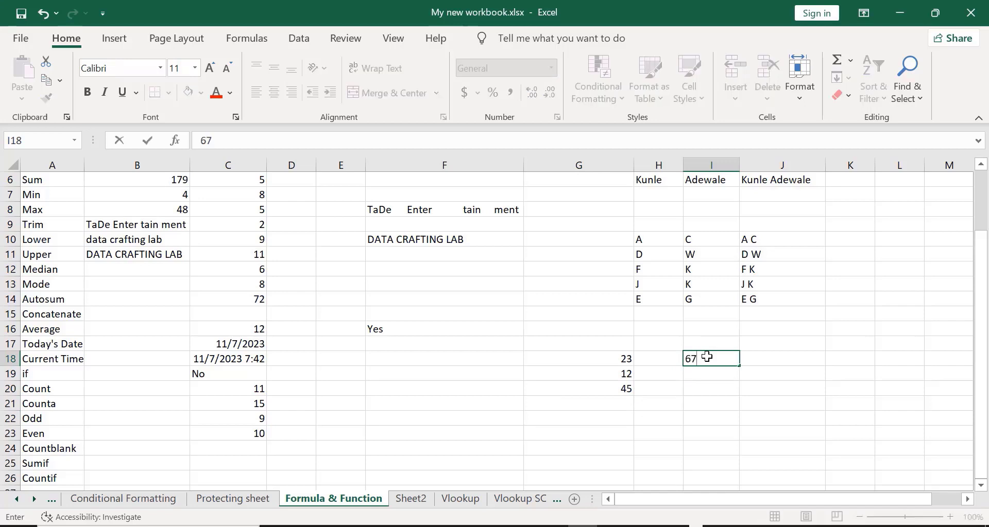
pyautogui.write('7')
pyautogui.click(691, 390)
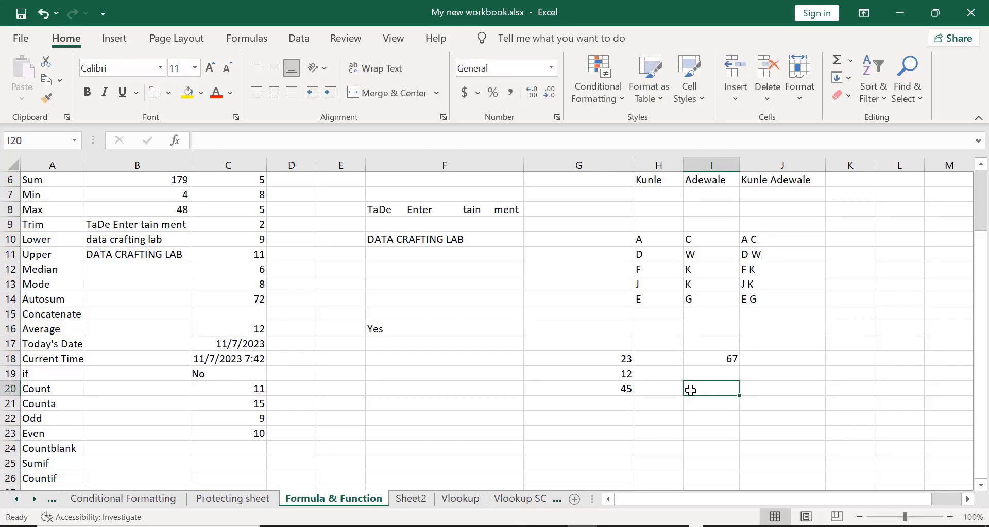
pyautogui.write('34')
pyautogui.press('Return')
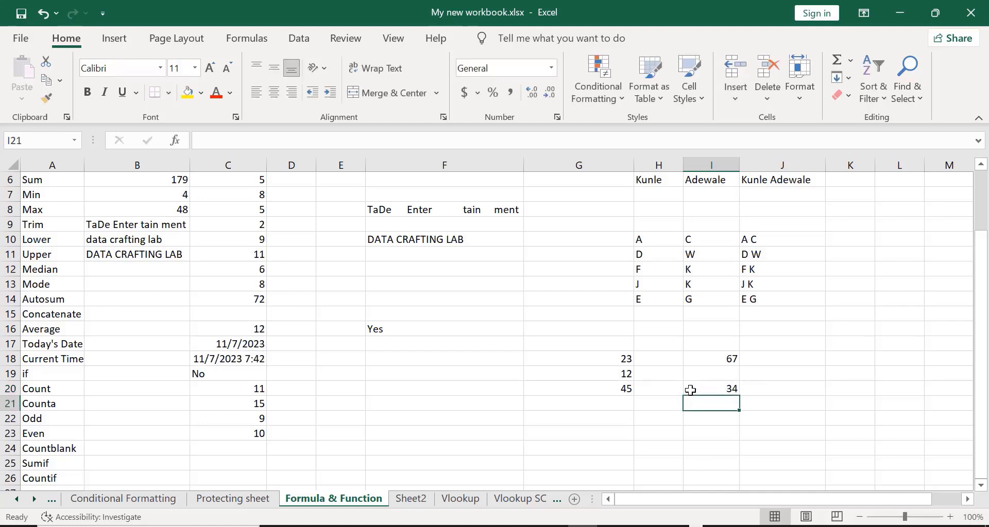
pyautogui.click(608, 421)
pyautogui.write('23')
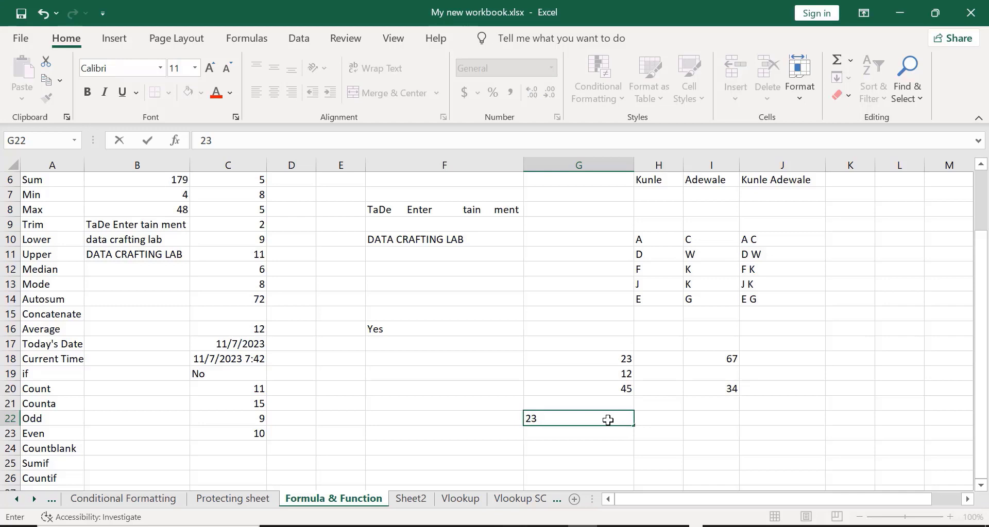
pyautogui.press('Return')
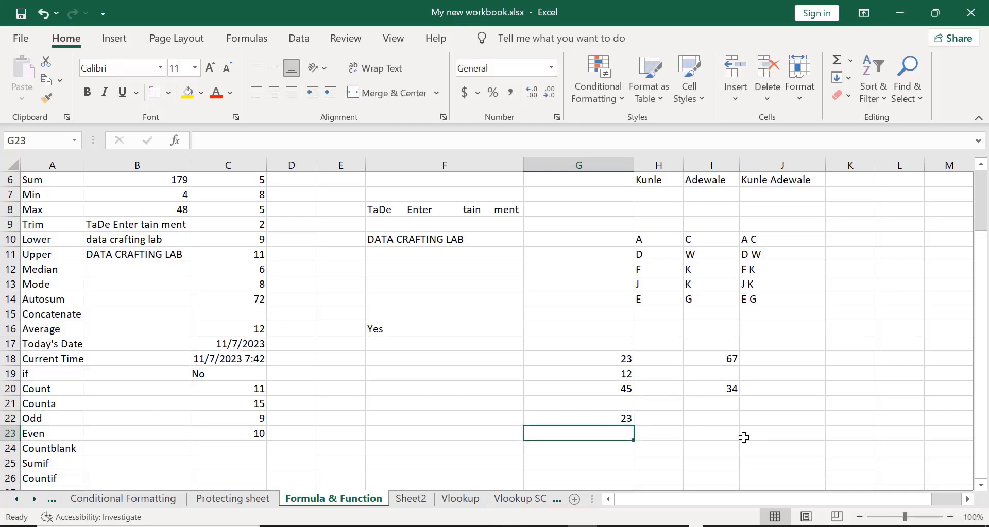
pyautogui.click(767, 431)
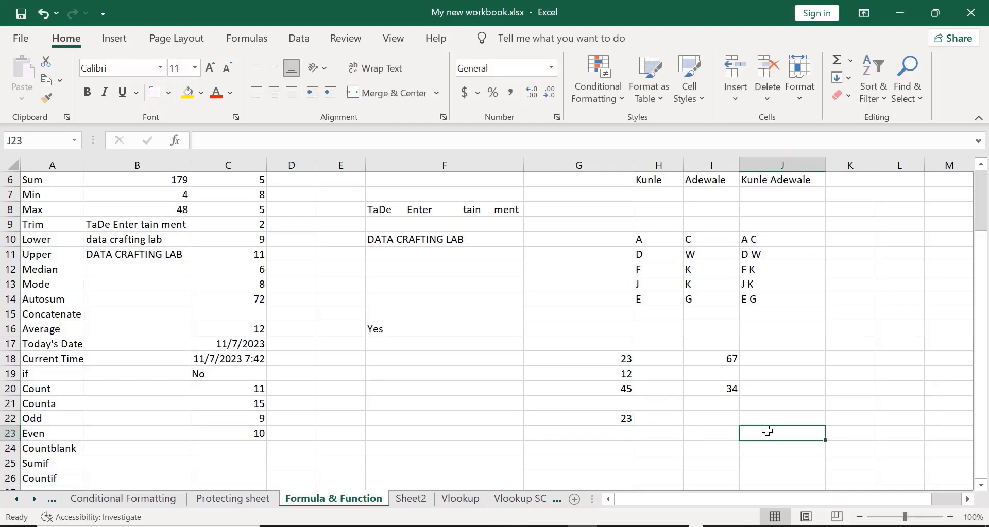
pyautogui.write('18')
pyautogui.press('Return')
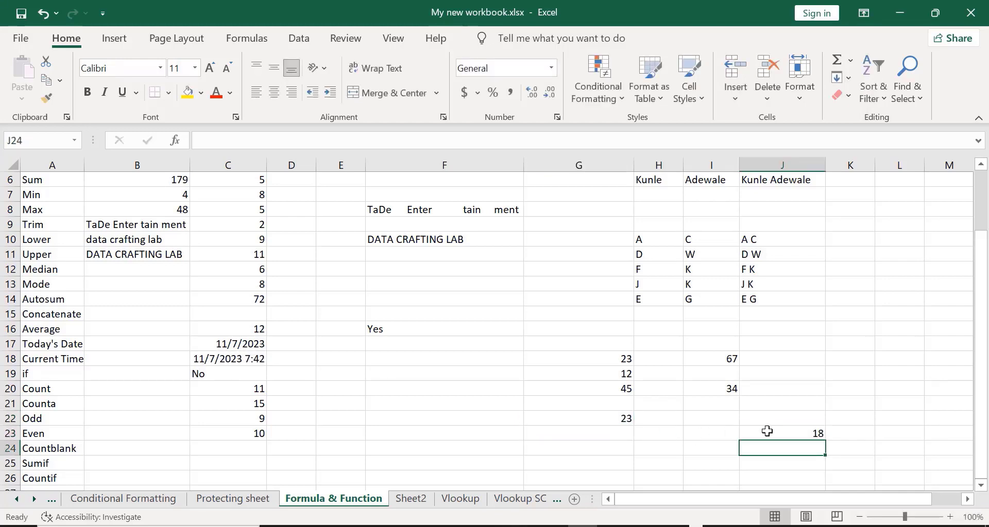
# - Fill K18:K22 with 3, 6, 9, 8 and 4
pyautogui.click(849, 366)
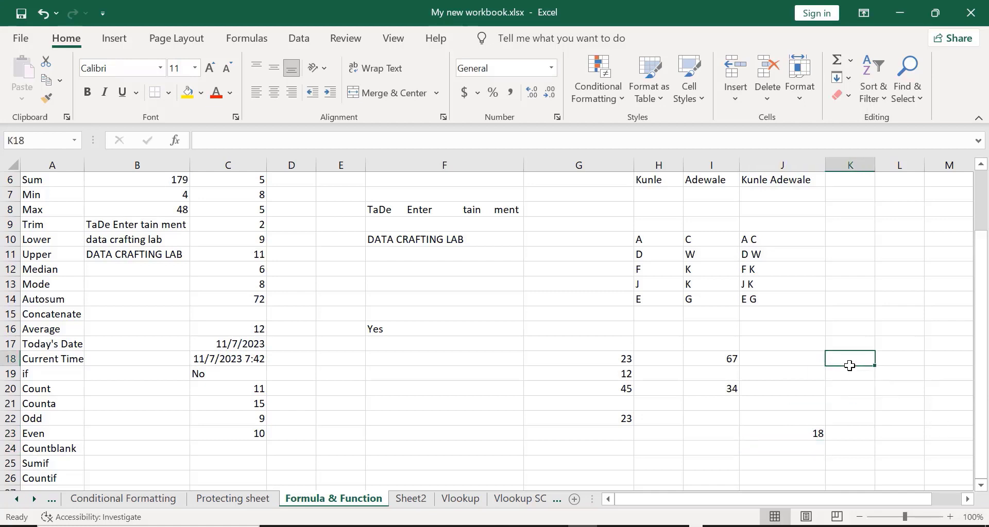
pyautogui.write('3')
pyautogui.press('Return')
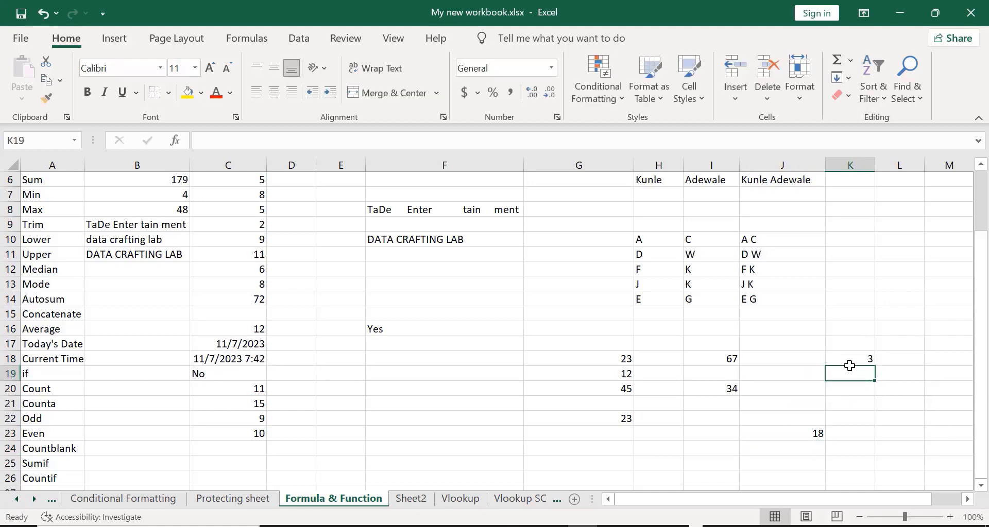
pyautogui.write('6')
pyautogui.press('Return')
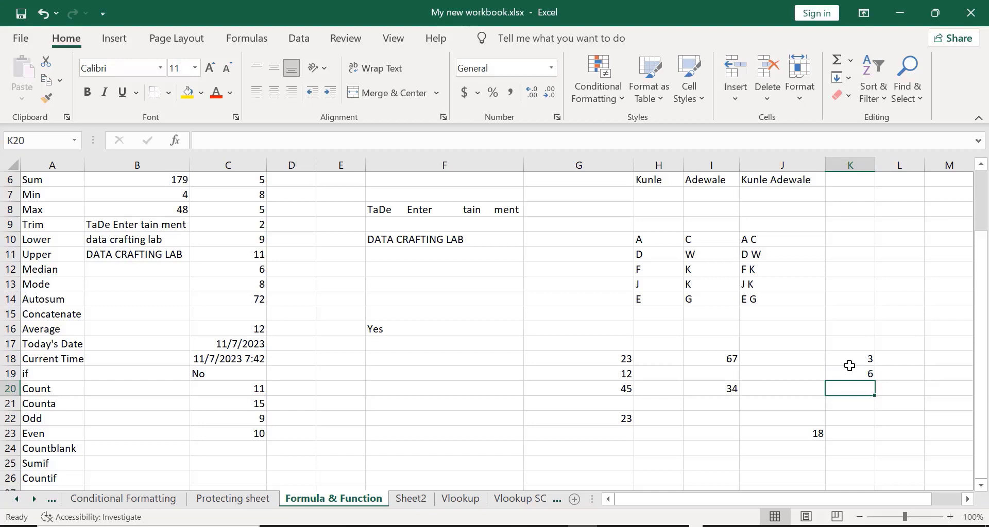
pyautogui.write('9')
pyautogui.press('Return')
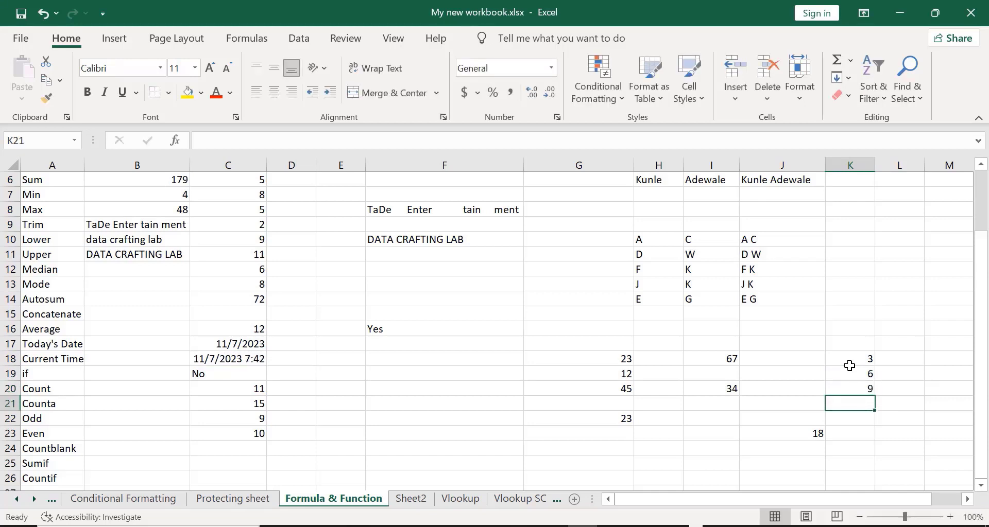
pyautogui.write('8')
pyautogui.press('Return')
pyautogui.write('4')
pyautogui.press('Return')
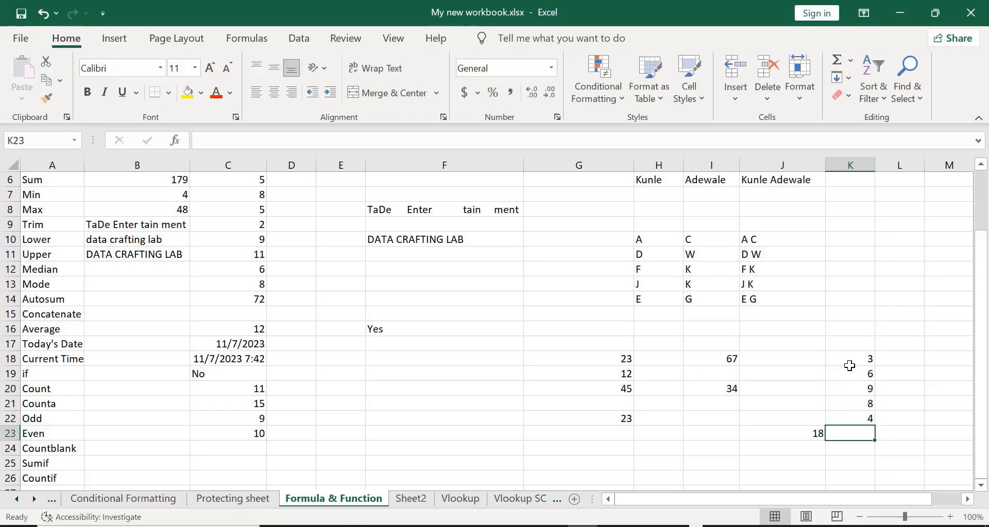
# - Enter 8 in J18 and 1 in J19
pyautogui.click(786, 360)
pyautogui.write('8')
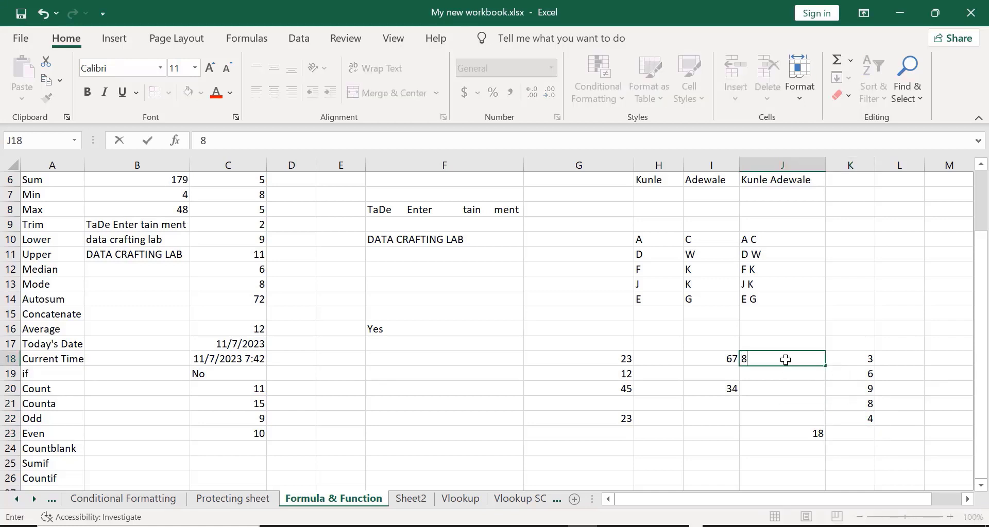
pyautogui.press('Return')
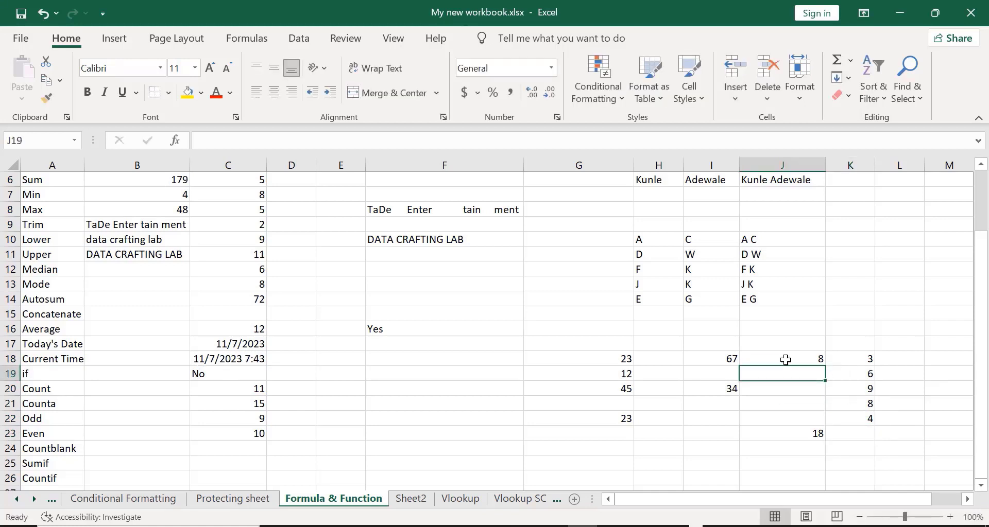
pyautogui.write('1')
pyautogui.press('Return')
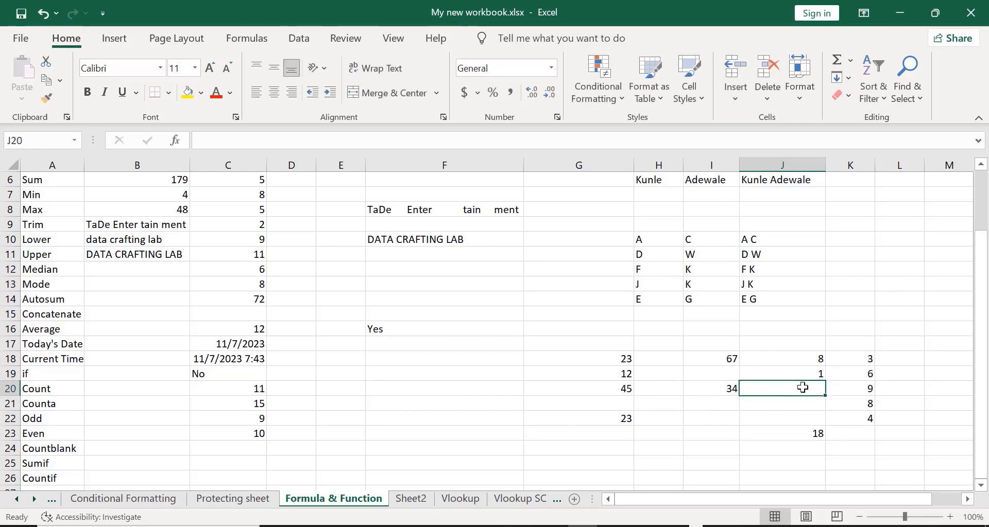
# - Fill H18:H20 with 5, 65 and 78
pyautogui.click(653, 361)
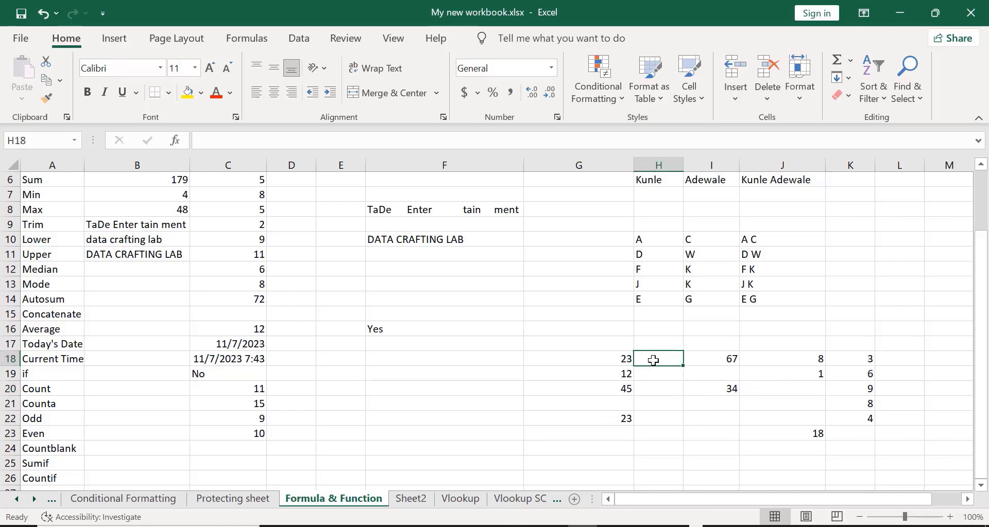
pyautogui.write('5')
pyautogui.press('Return')
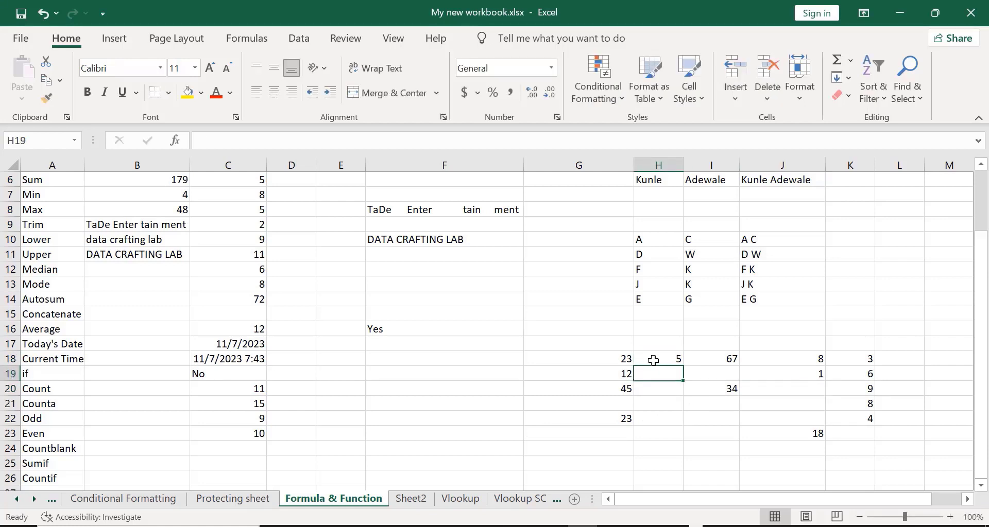
pyautogui.write('65')
pyautogui.press('Return')
pyautogui.write('78')
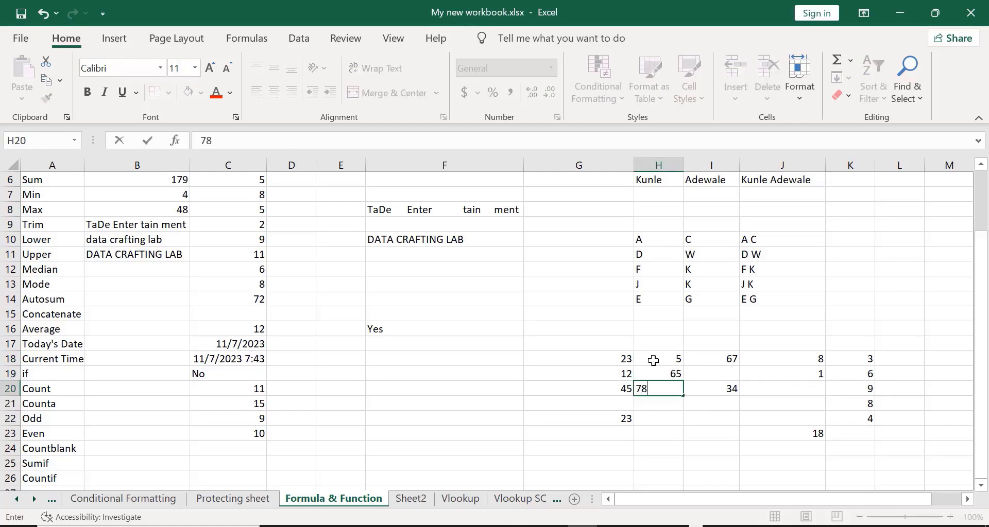
pyautogui.press('Return')
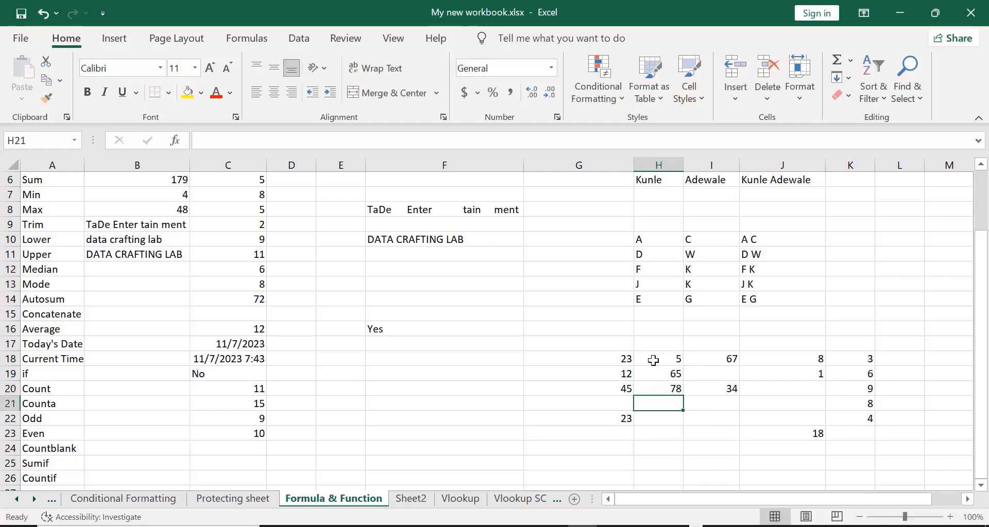
# - Enter 79 in I22 and 50 in H23
pyautogui.click(700, 419)
pyautogui.write('79')
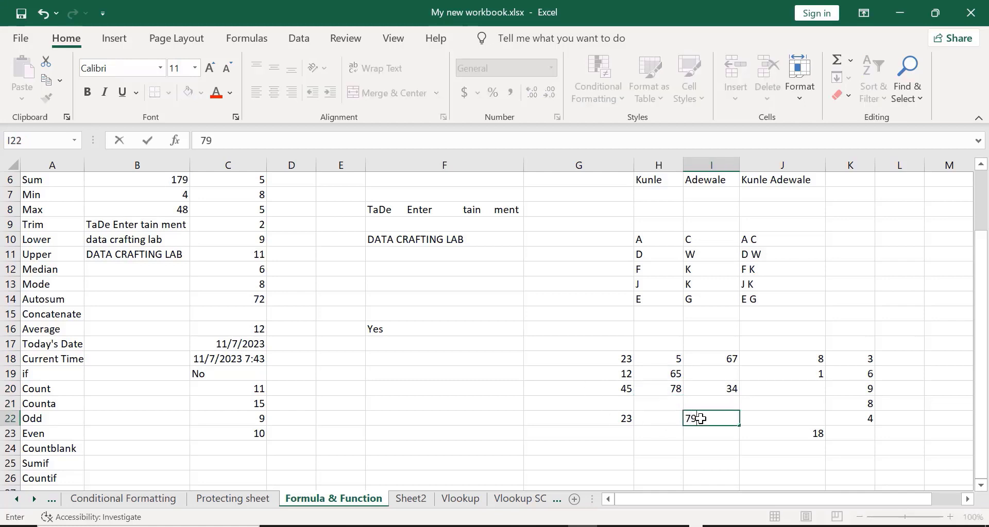
pyautogui.press('Return')
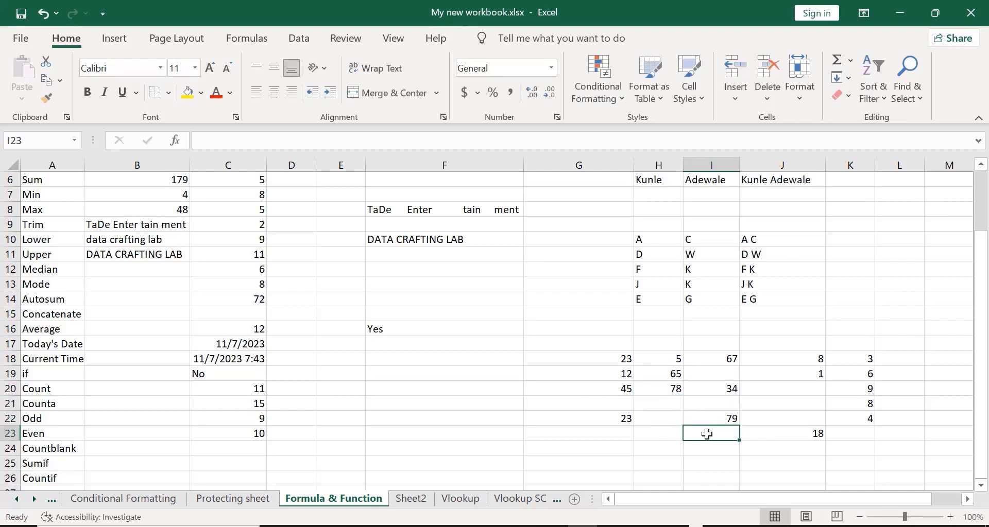
pyautogui.click(644, 433)
pyautogui.write('50')
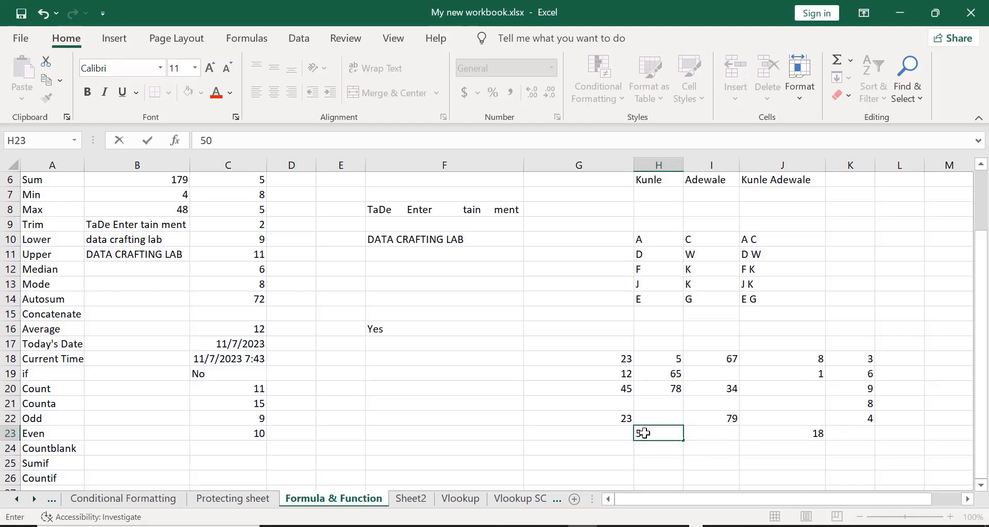
pyautogui.press('Return')
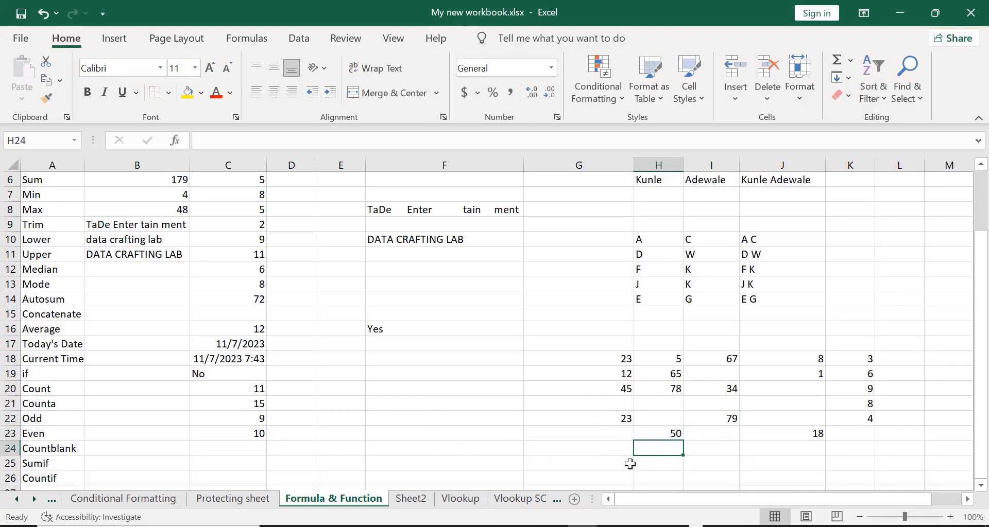
# - Enter =COUNTBLANK(G18:K23) in G25, which returns 11
pyautogui.click(584, 464)
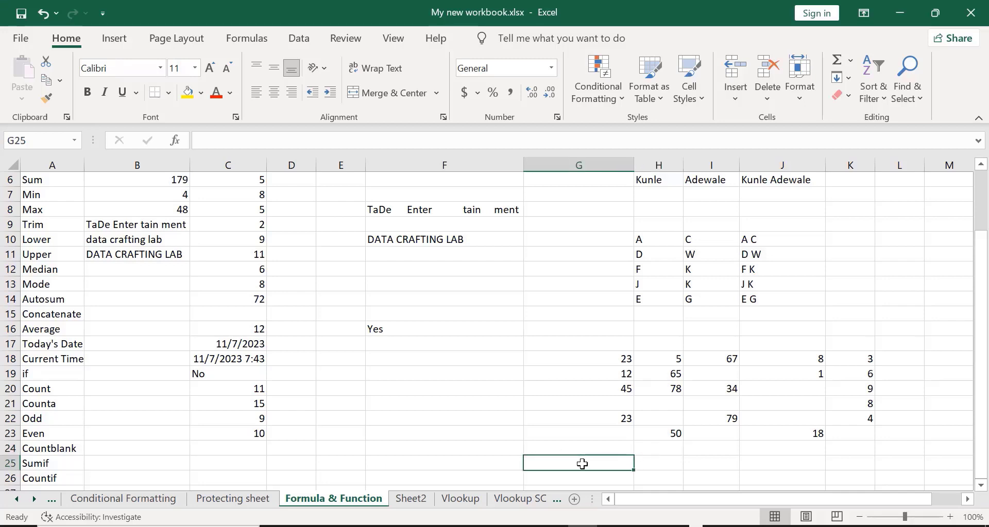
pyautogui.write('=coun')
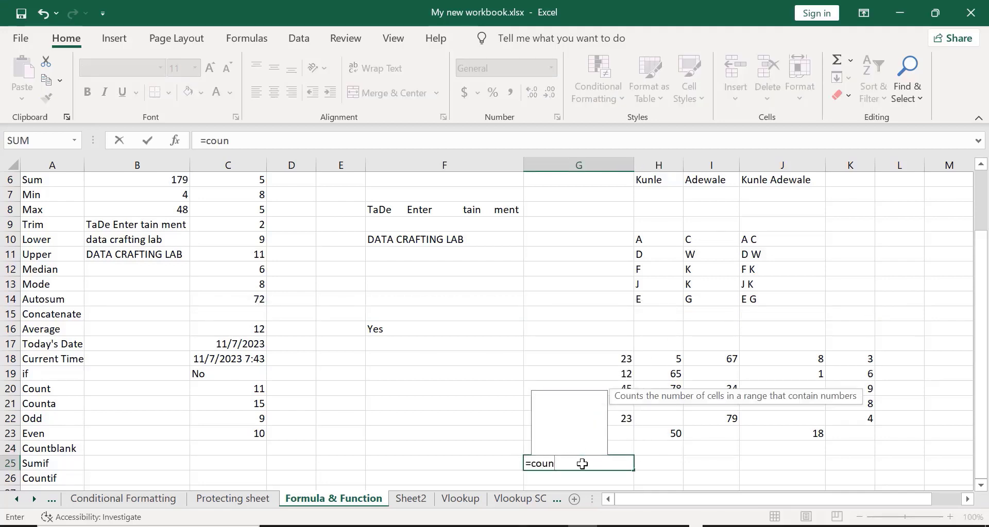
pyautogui.write('t')
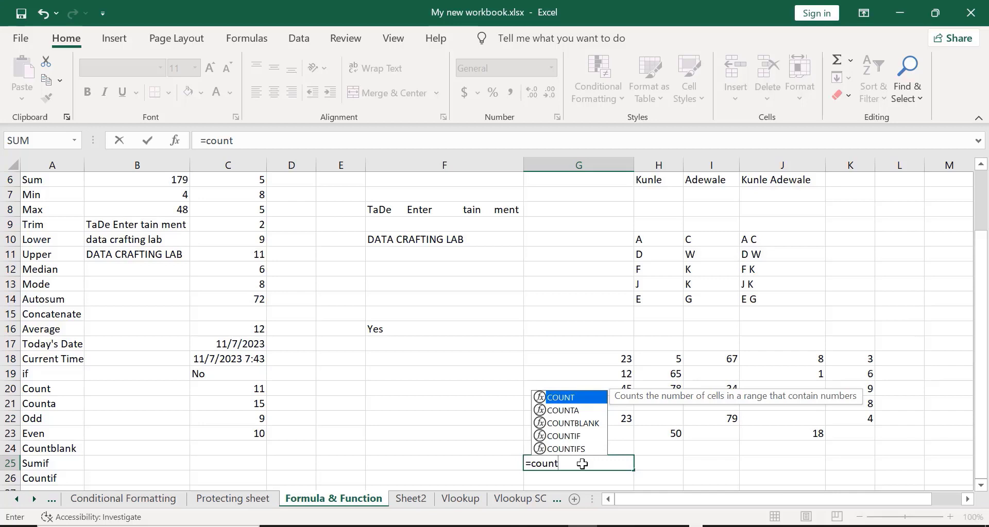
pyautogui.doubleClick(572, 423)
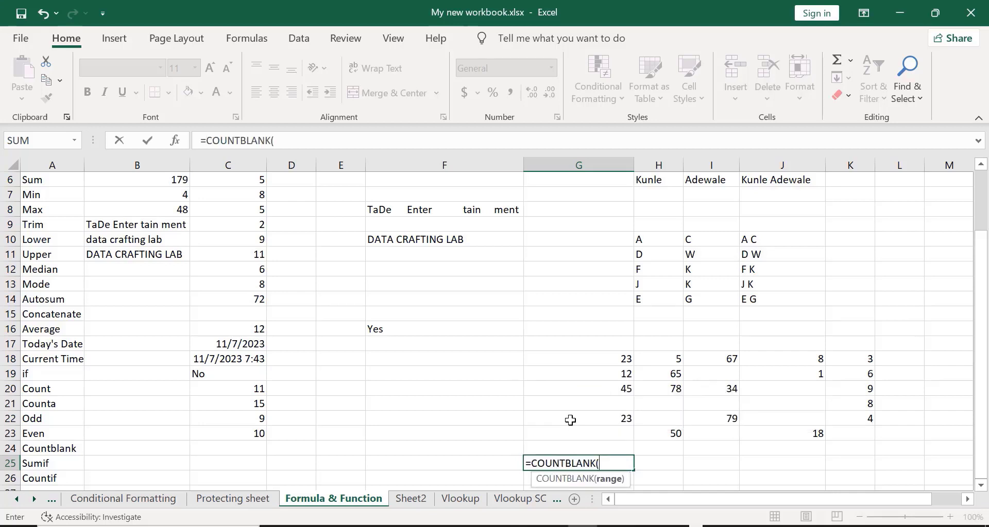
pyautogui.click(603, 356)
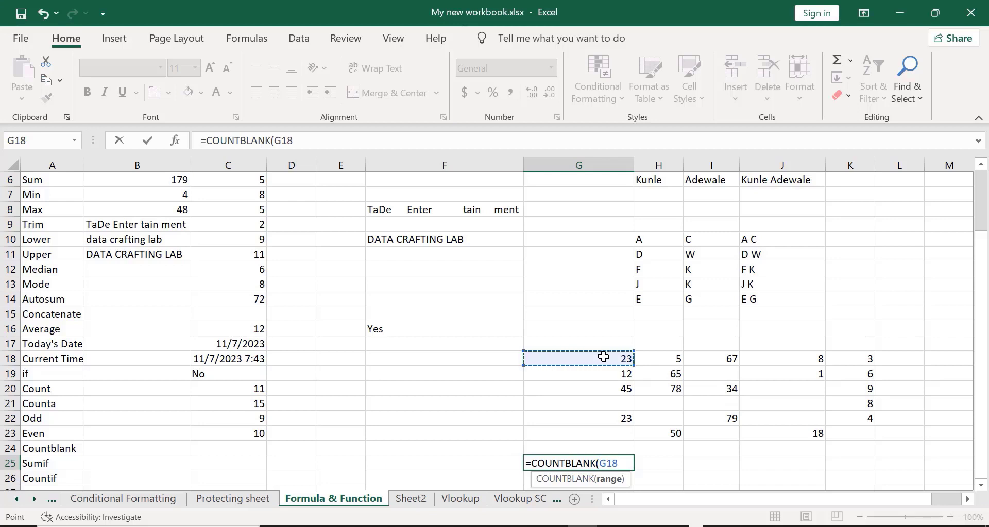
pyautogui.hotkey('shift', 'Down')
pyautogui.hotkey('shift', 'Down')
pyautogui.hotkey('shift', 'Down')
pyautogui.hotkey('shift', 'Down')
pyautogui.hotkey('shift', 'Down')
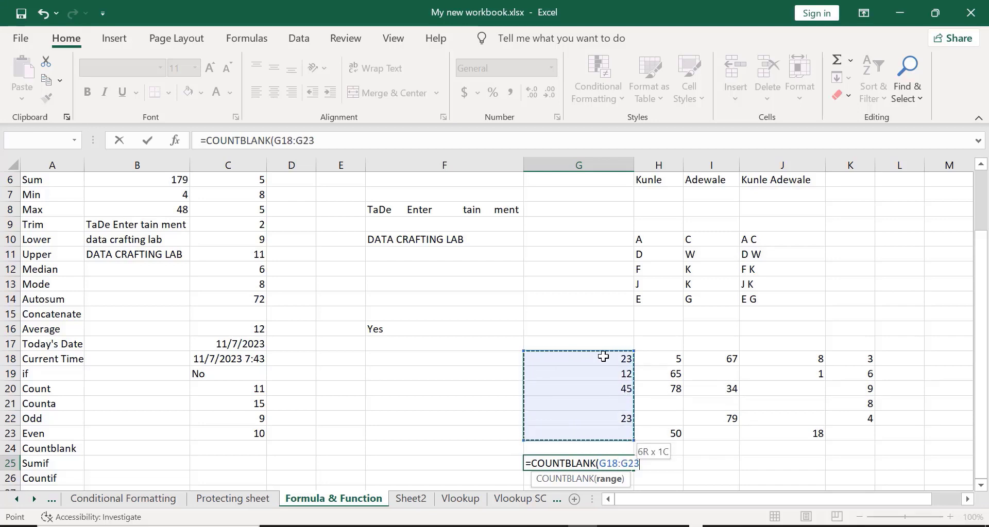
pyautogui.hotkey('shift', 'Right')
pyautogui.hotkey('shift', 'Right')
pyautogui.hotkey('shift', 'Right')
pyautogui.hotkey('shift', 'Right')
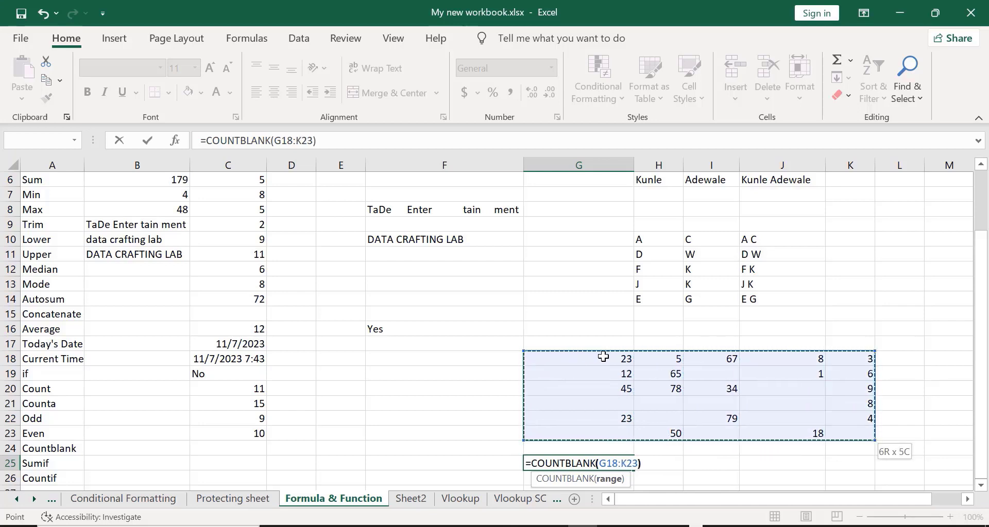
pyautogui.write(')')
pyautogui.press('Return')
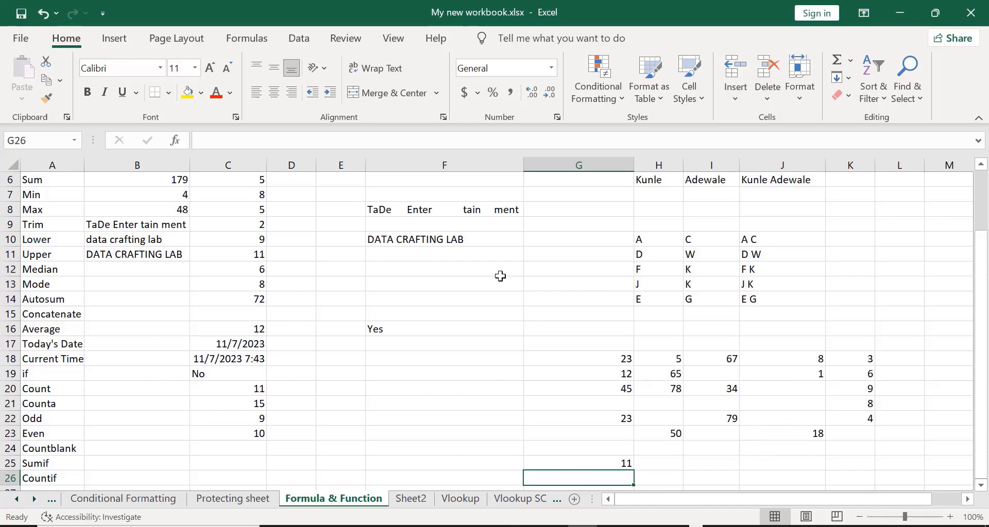
pyautogui.click(462, 69)
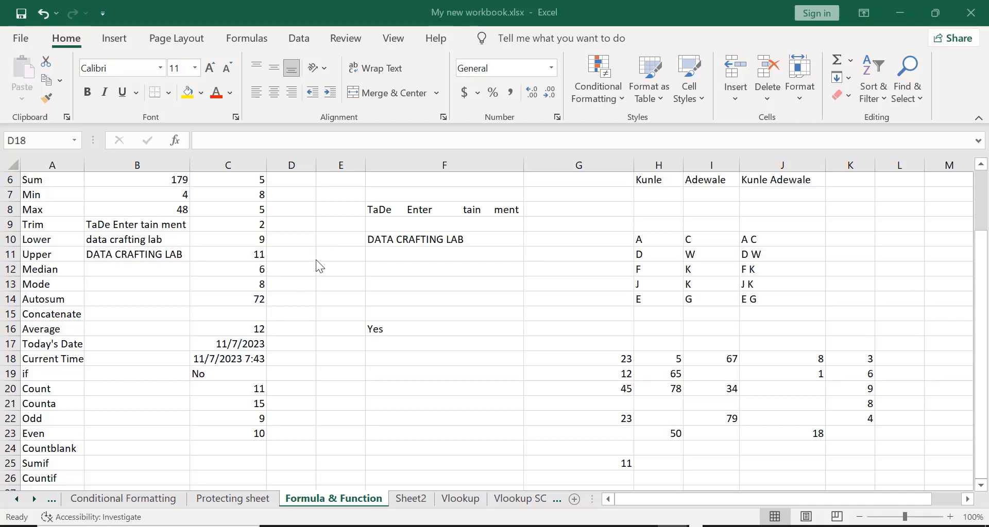
# - Type Pen in D17 and Book in E17
pyautogui.click(294, 341)
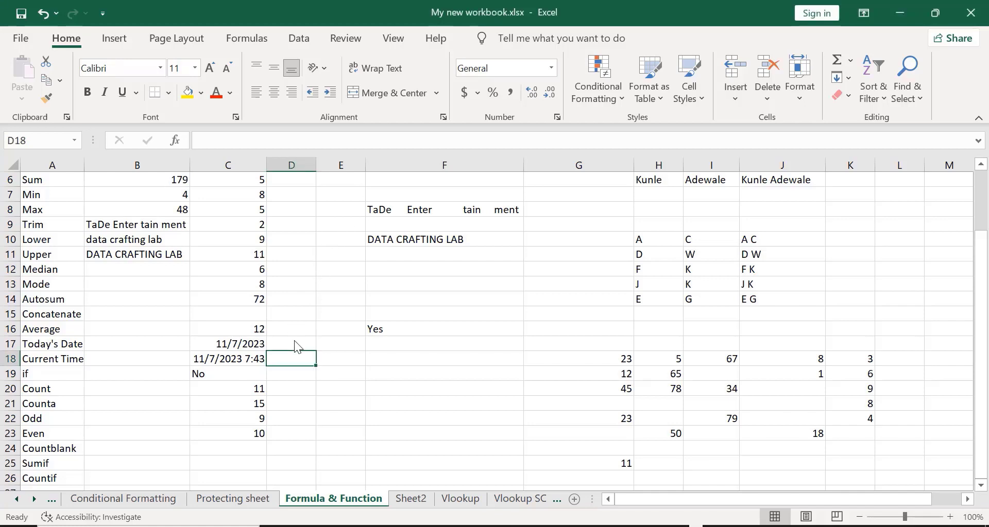
pyautogui.click(295, 341)
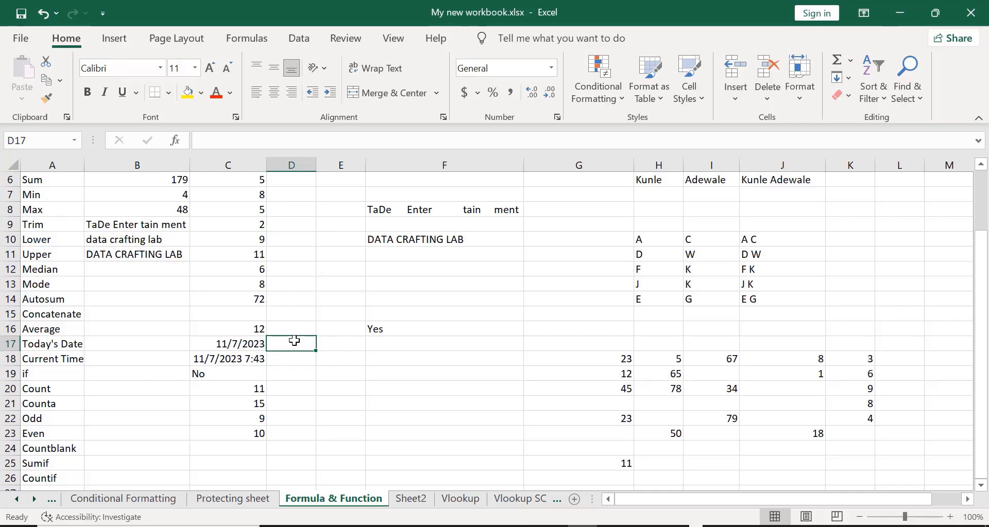
pyautogui.write('Pen')
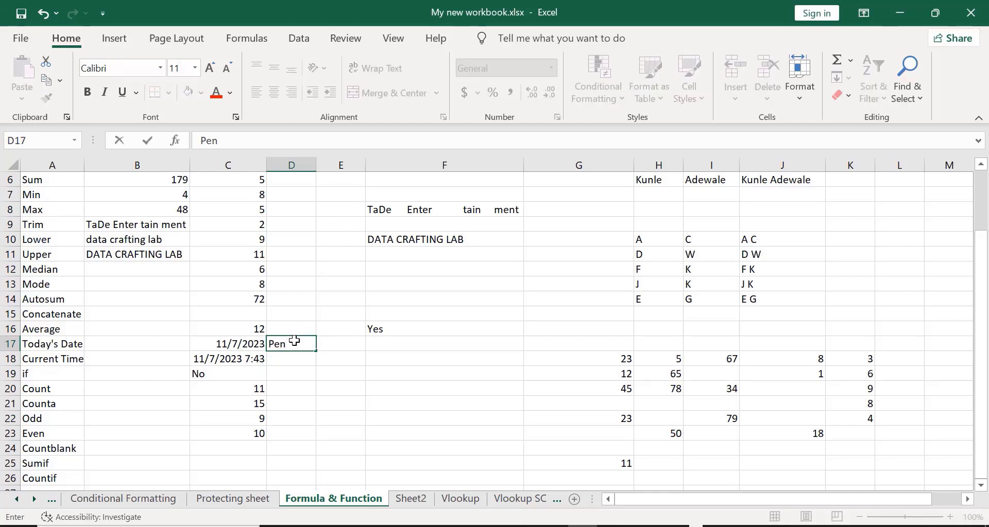
pyautogui.press('Tab')
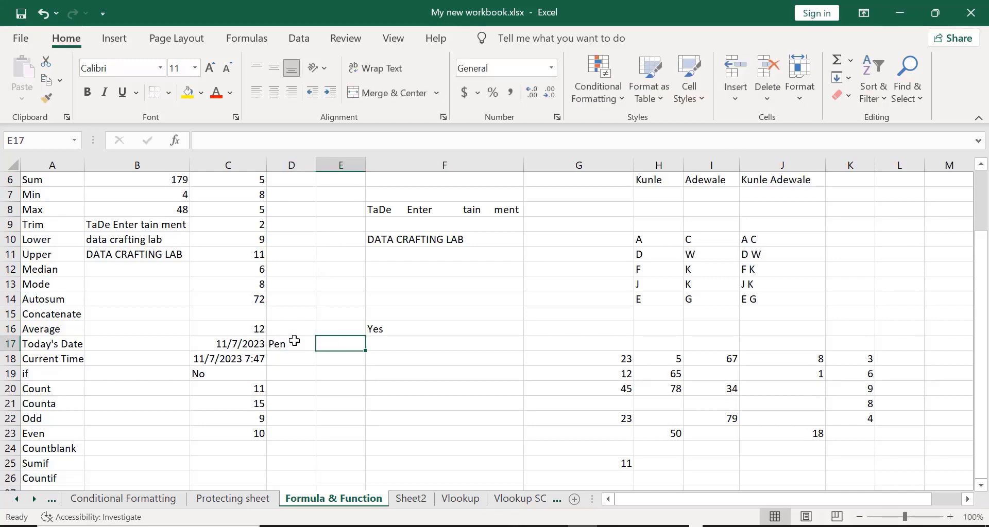
pyautogui.write('Book')
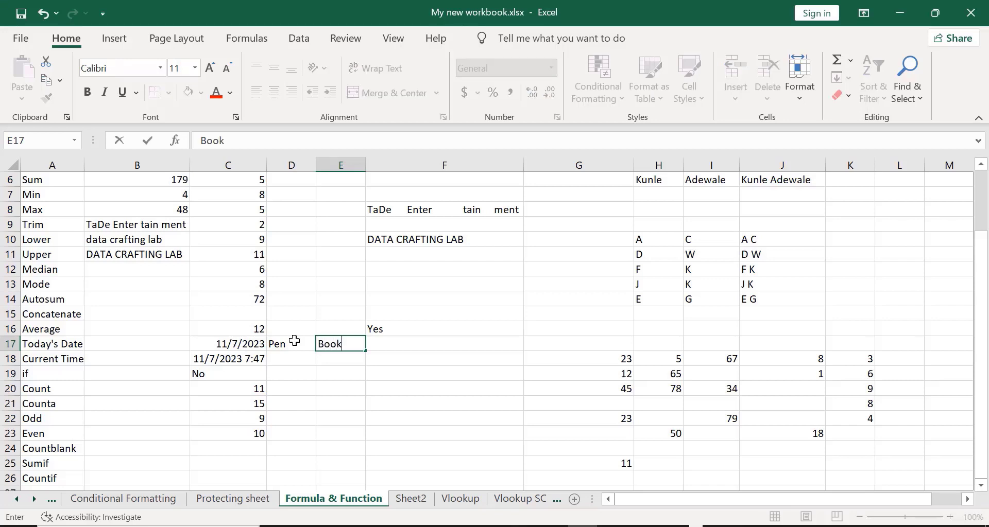
pyautogui.press('Tab')
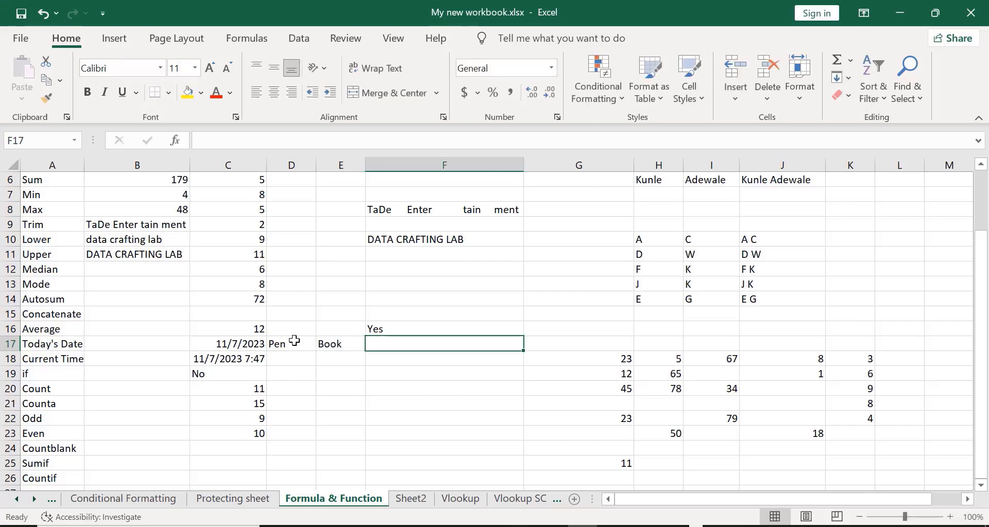
# - Type Laptop, Table, Book and Bag into F17 through I17
pyautogui.write('B')
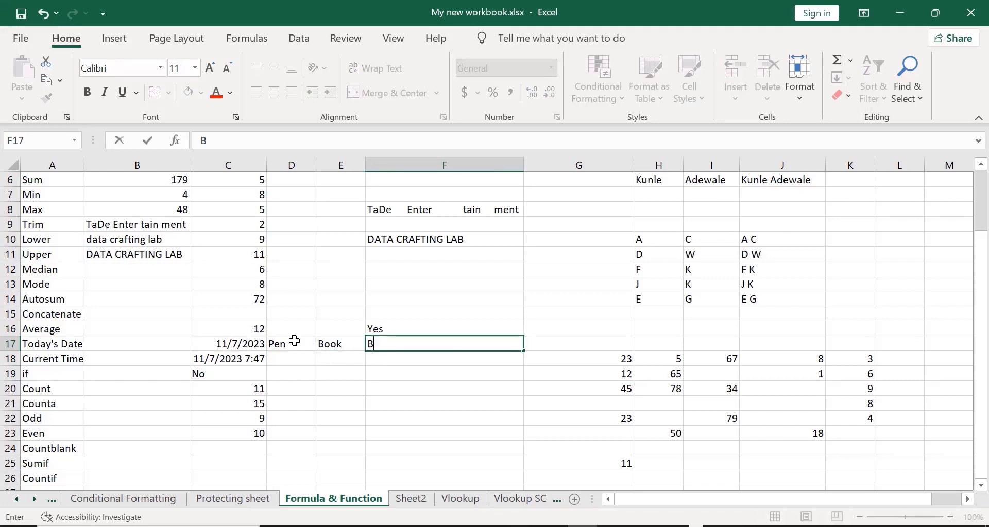
pyautogui.press('BackSpace')
pyautogui.write('Laptop')
pyautogui.press('Tab')
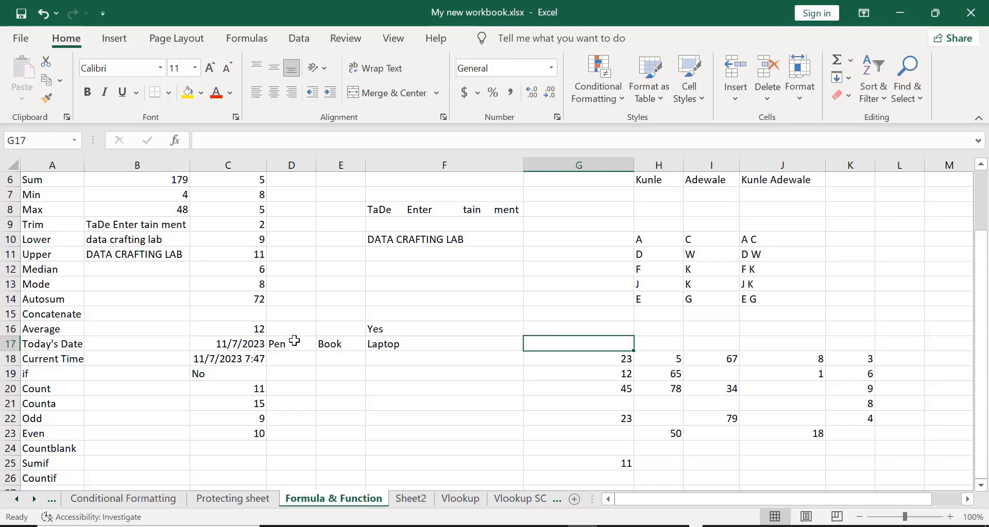
pyautogui.write('Table')
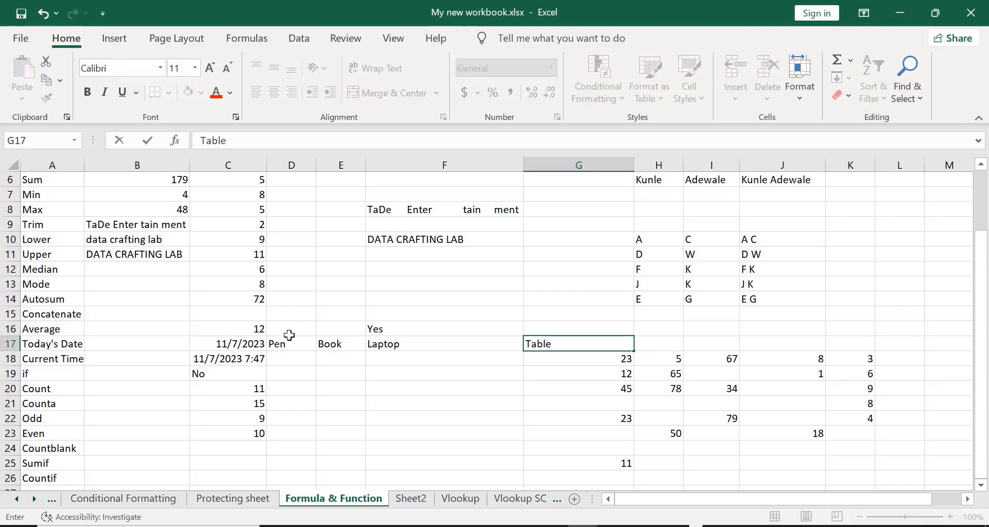
pyautogui.press('Tab')
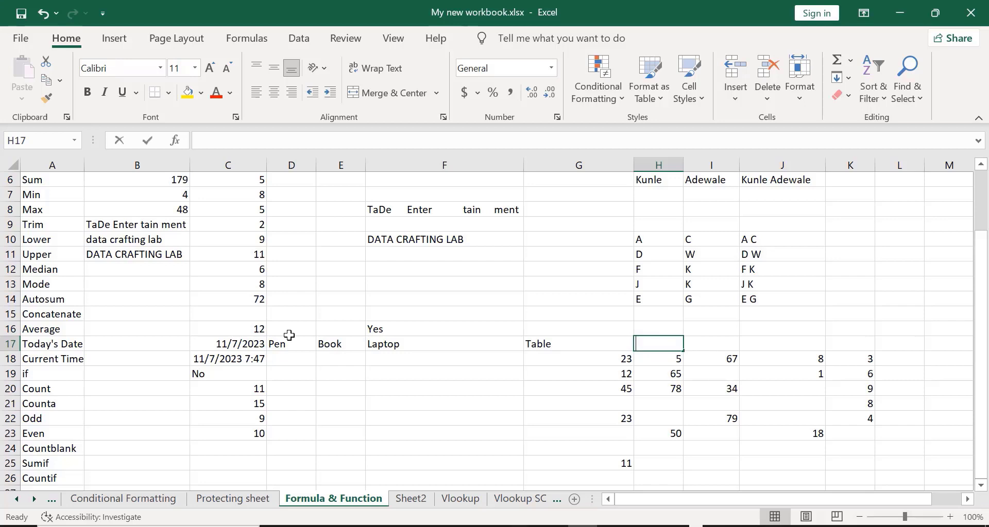
pyautogui.write('Book')
pyautogui.press('Tab')
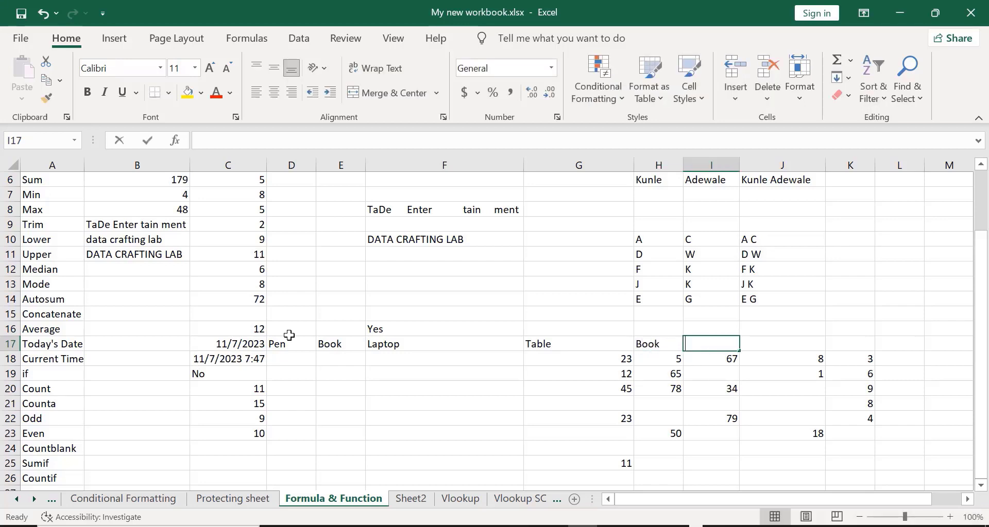
pyautogui.write('Ba')
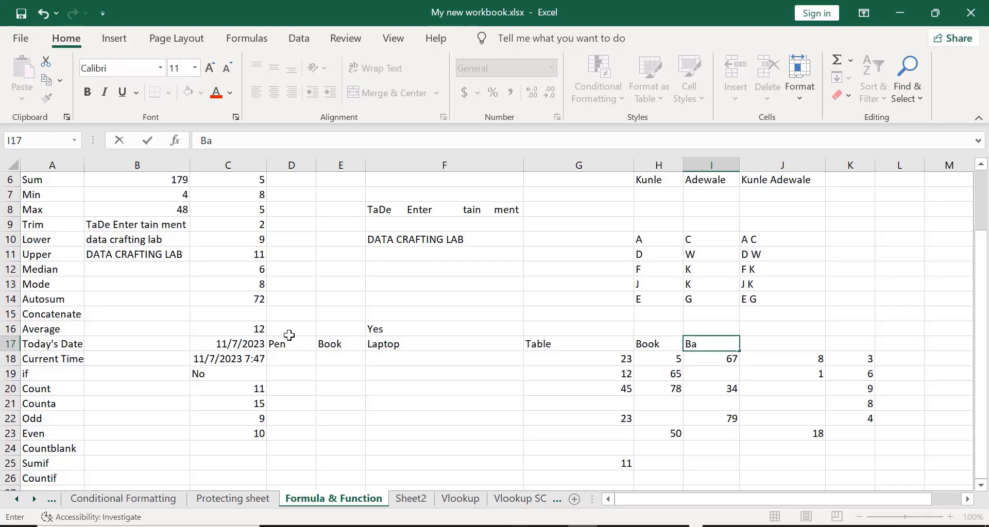
pyautogui.write('g')
# - Clear the old values 23, 5 and 67 from G18, H18 and I18
pyautogui.click(277, 357)
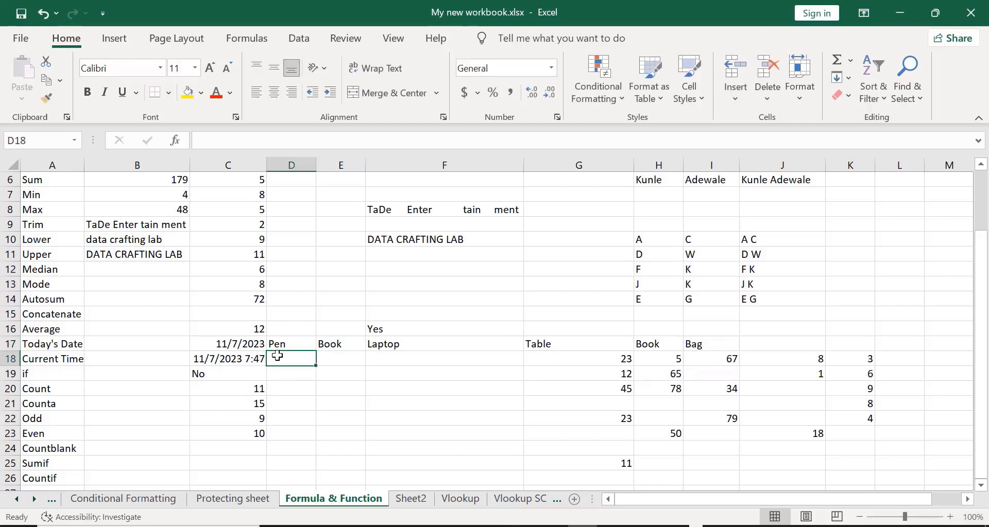
pyautogui.click(592, 356)
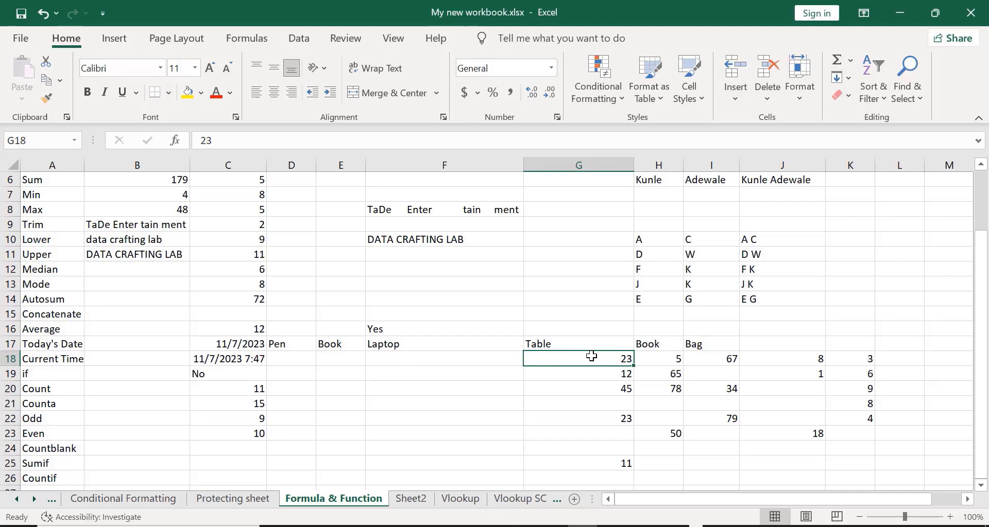
pyautogui.press('BackSpace')
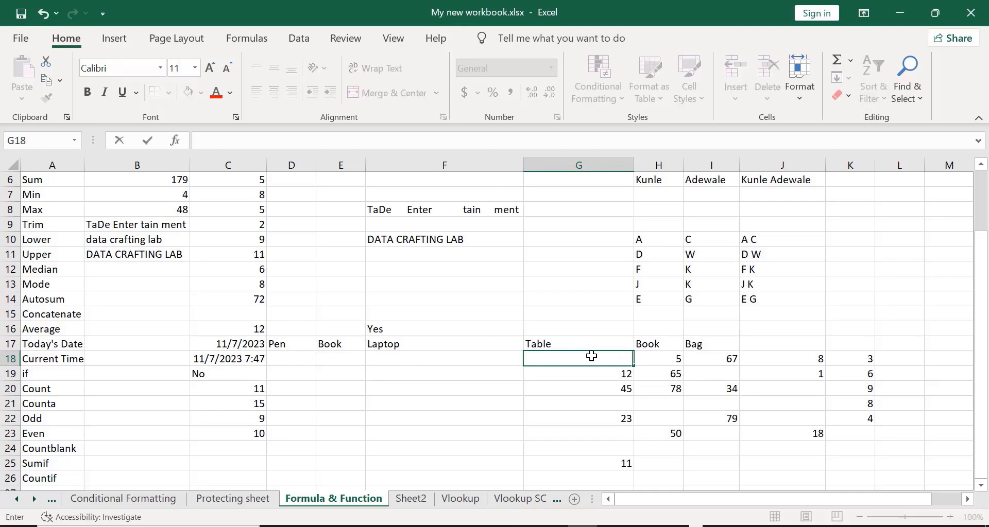
pyautogui.click(671, 364)
pyautogui.press('BackSpace')
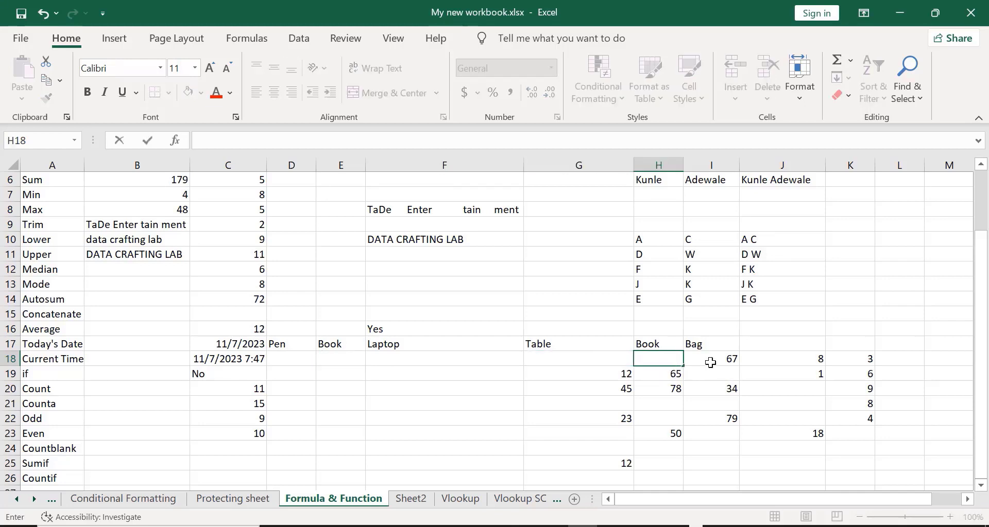
pyautogui.click(710, 363)
pyautogui.press('BackSpace')
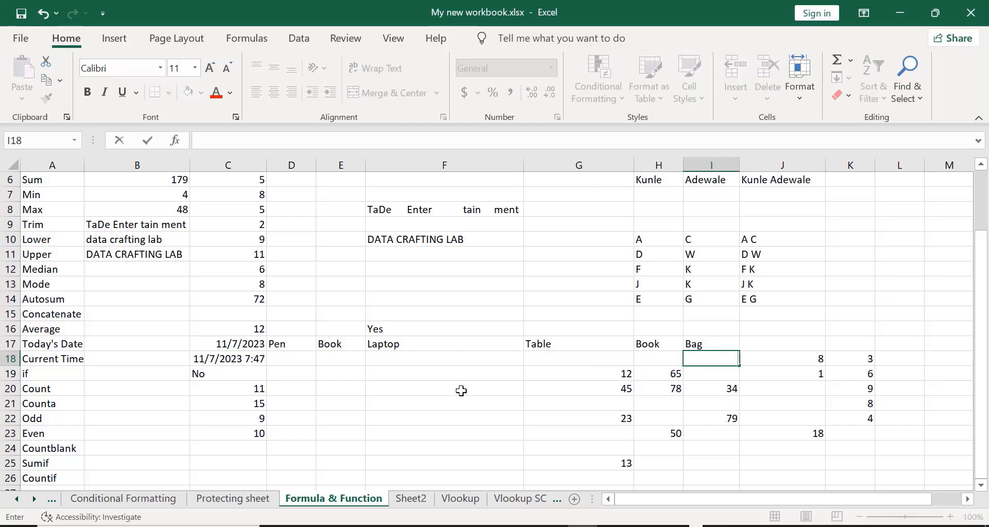
pyautogui.click(320, 415)
# - Apply the $ Accounting Number Format to the D18:I18 price row
pyautogui.click(279, 359)
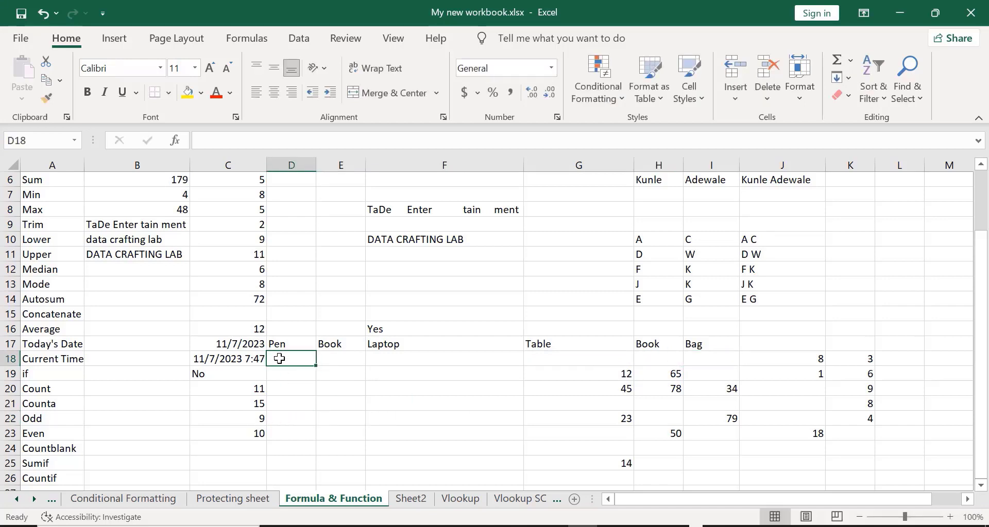
pyautogui.hotkey('shift', 'Right')
pyautogui.hotkey('shift', 'Right')
pyautogui.hotkey('shift', 'Right')
pyautogui.hotkey('shift', 'Right')
pyautogui.hotkey('shift', 'Right')
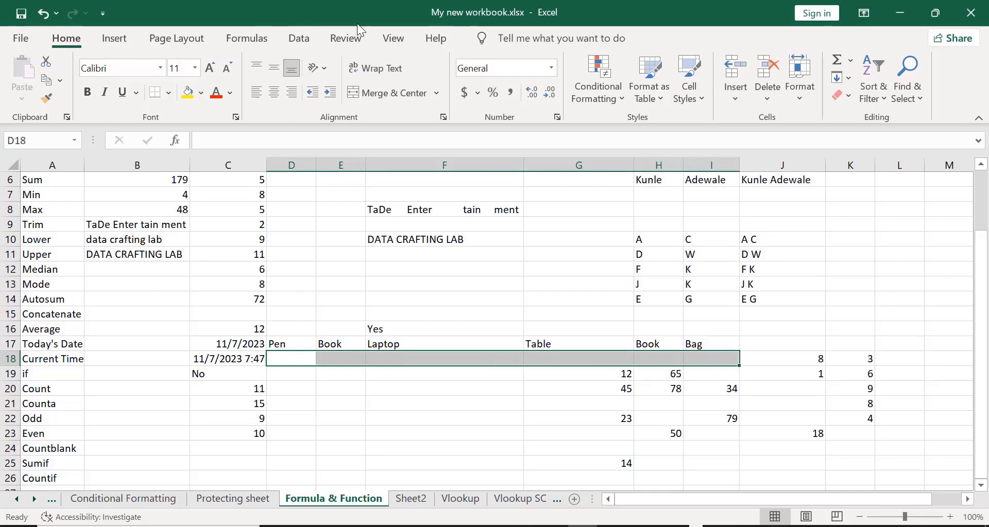
pyautogui.hotkey('alt', 'Tab')
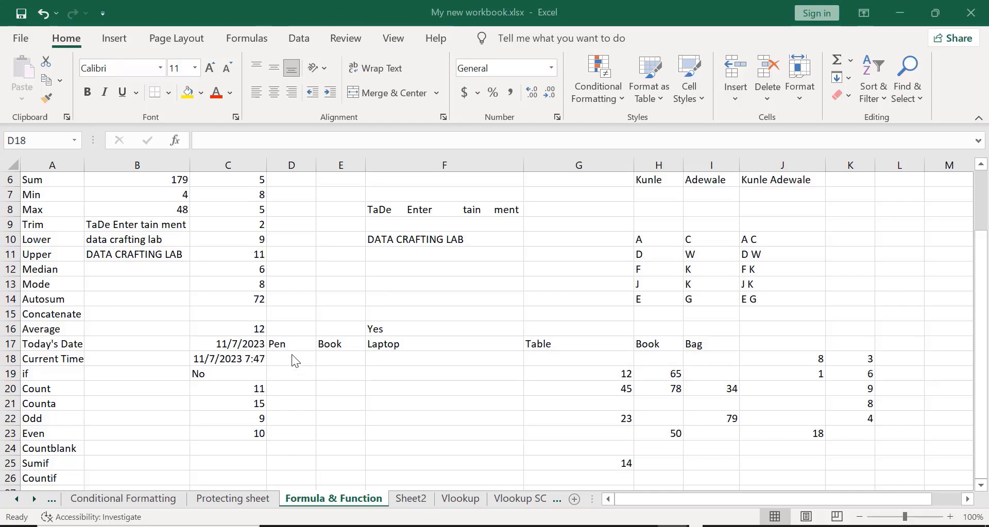
pyautogui.hotkey('alt', 'Tab')
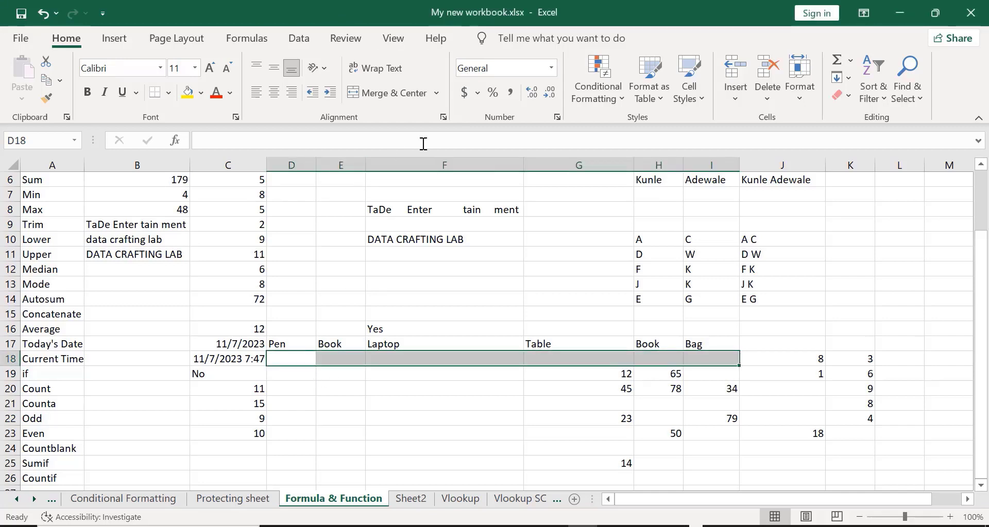
pyautogui.click(465, 92)
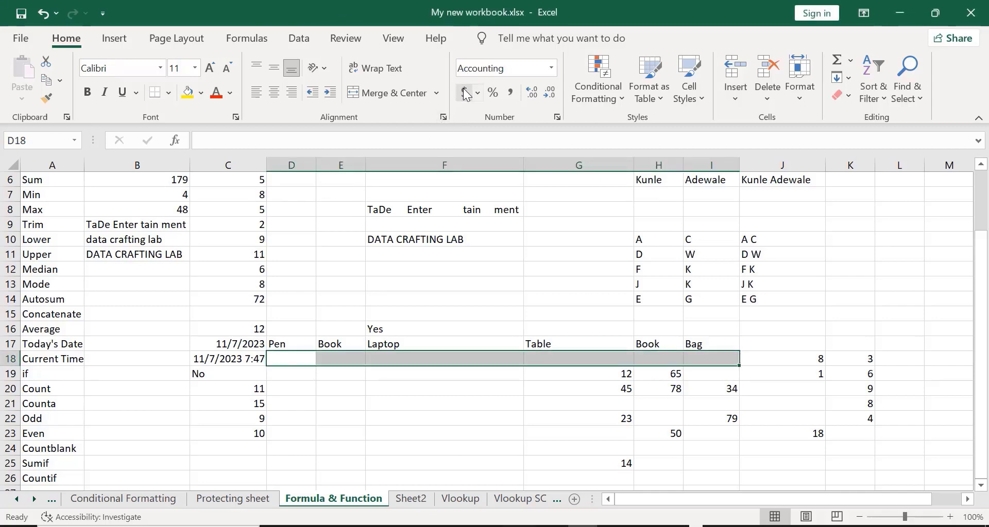
# - Enter the Pen price 20 in D18 and the Book price 50 in E18
pyautogui.click(285, 358)
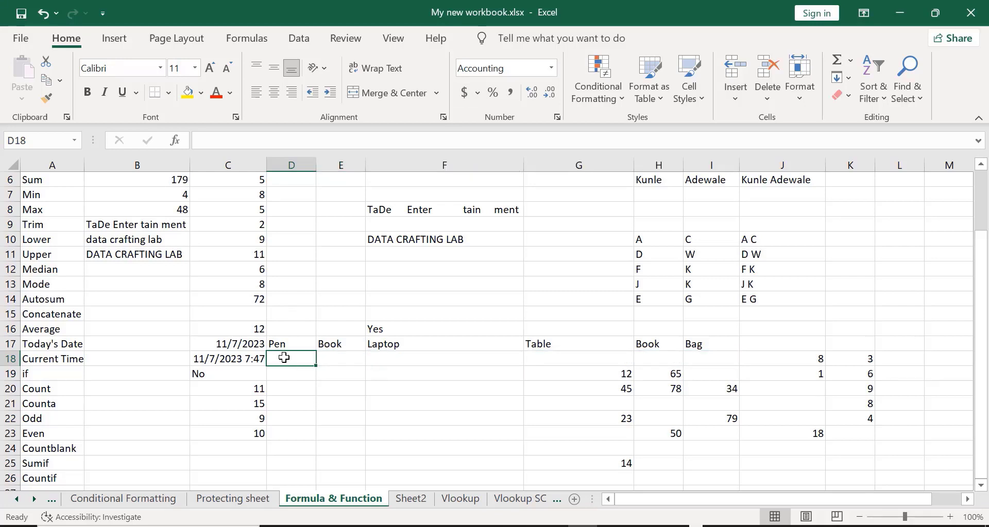
pyautogui.write('20')
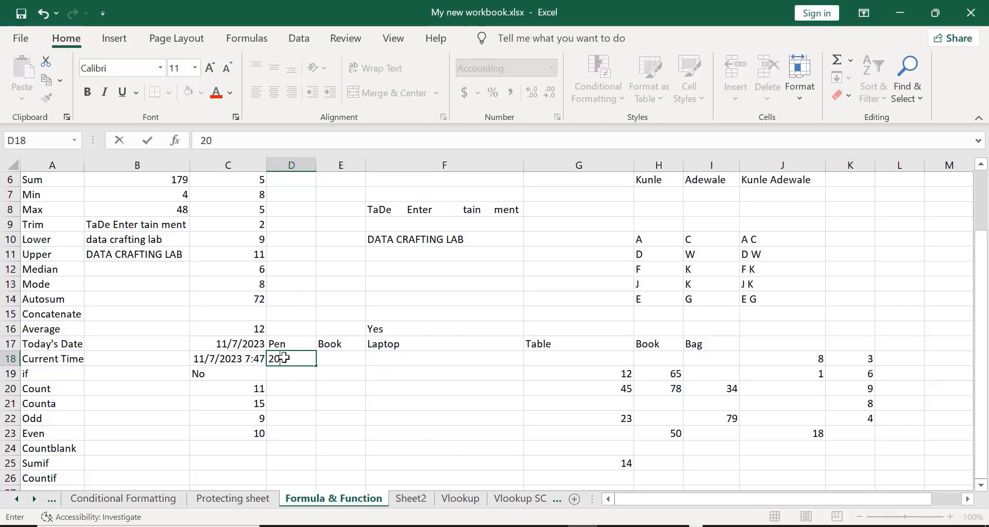
pyautogui.press('Return')
pyautogui.press('Right')
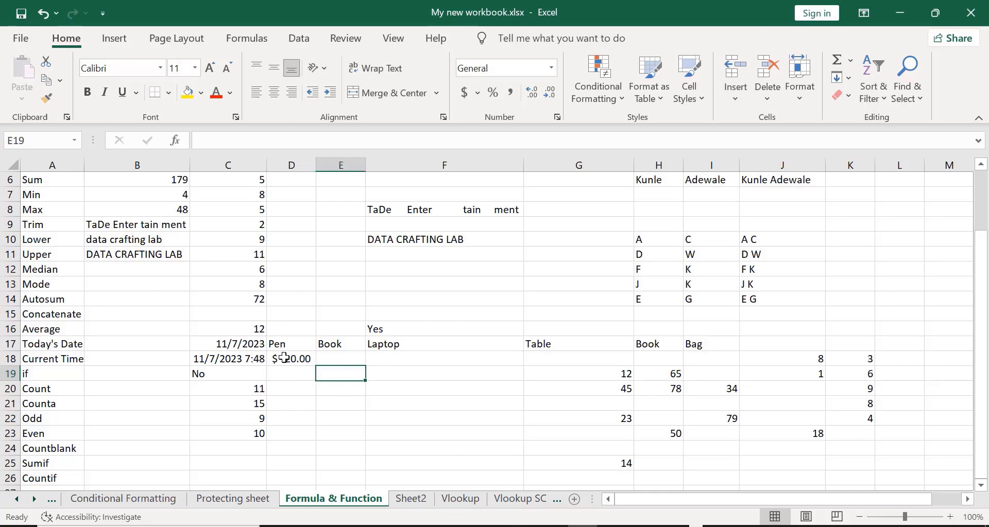
pyautogui.press('Up')
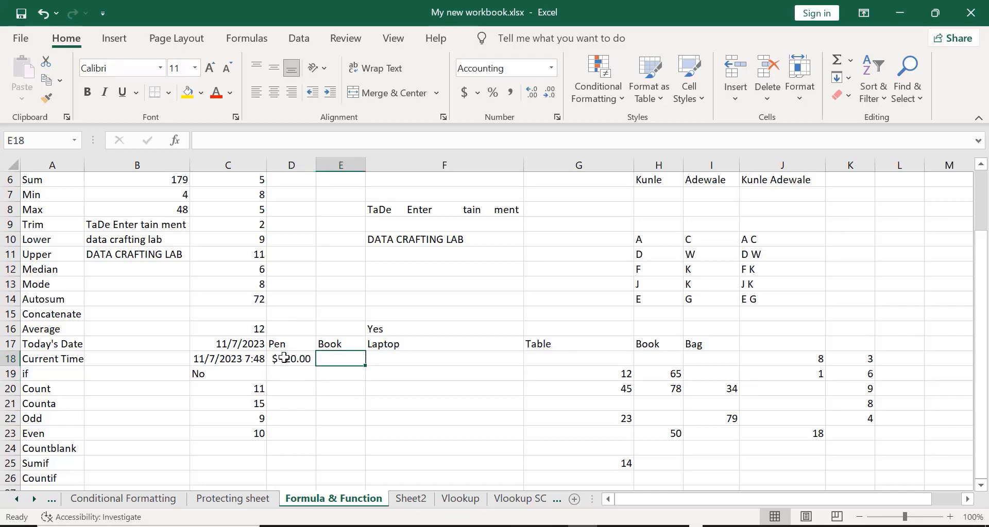
pyautogui.write('50')
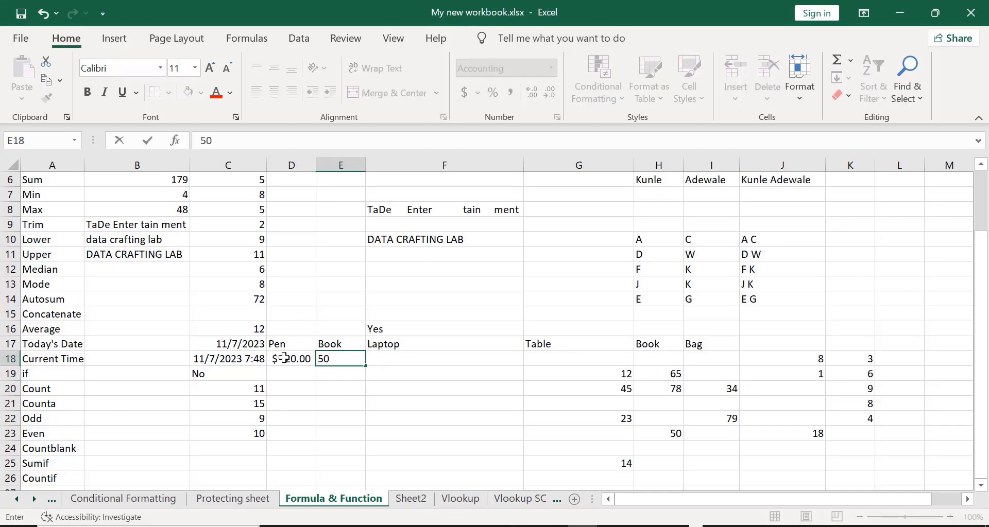
pyautogui.press('Tab')
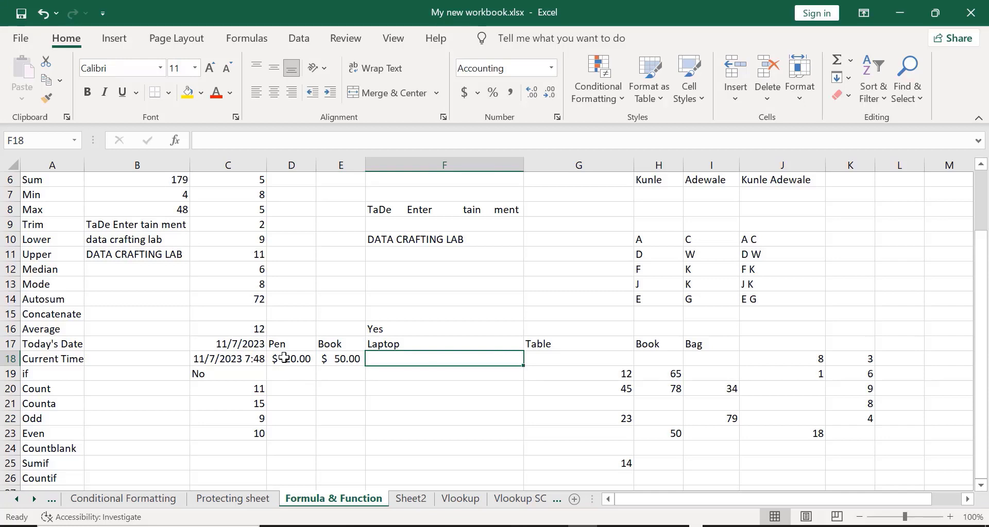
# - Enter the remaining prices 70, 90, 80 and 45 in F18 through I18
pyautogui.write('70')
pyautogui.press('Tab')
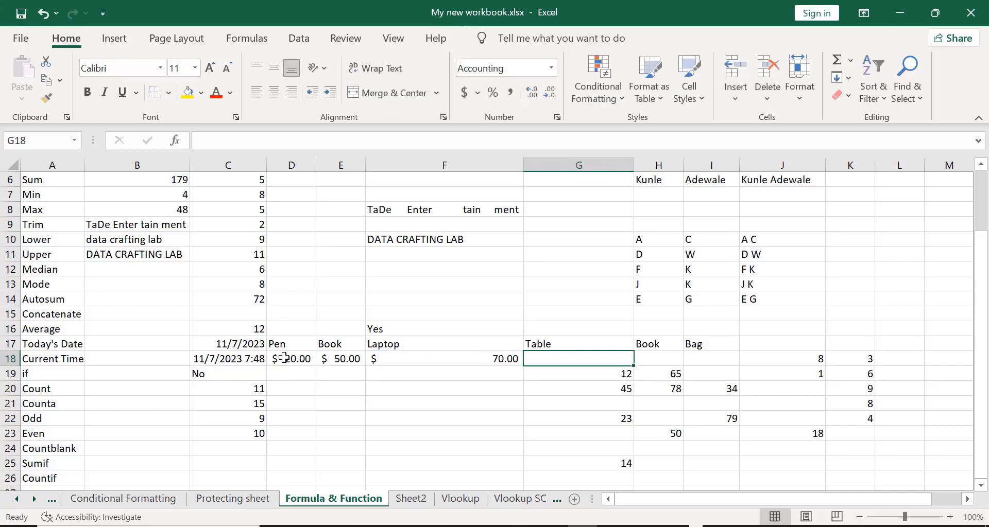
pyautogui.write('90')
pyautogui.press('Tab')
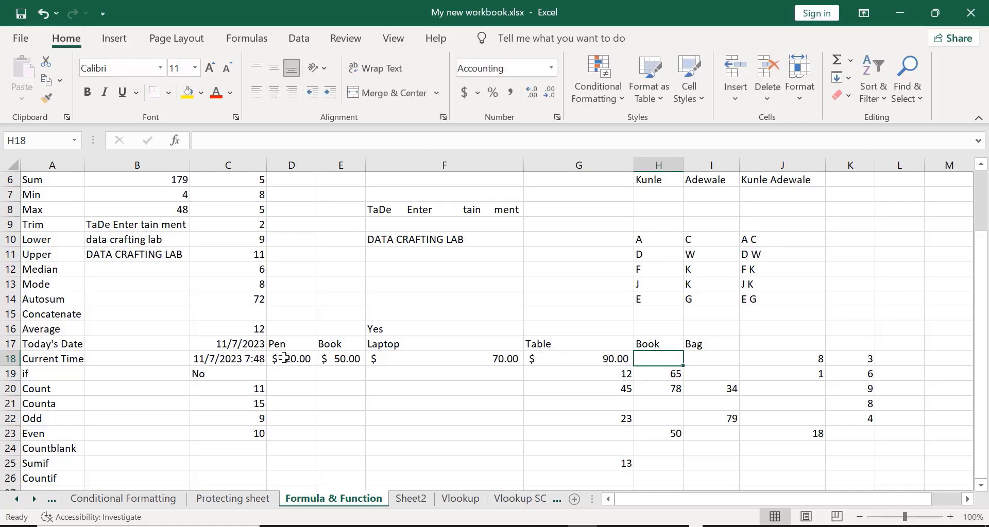
pyautogui.write('80')
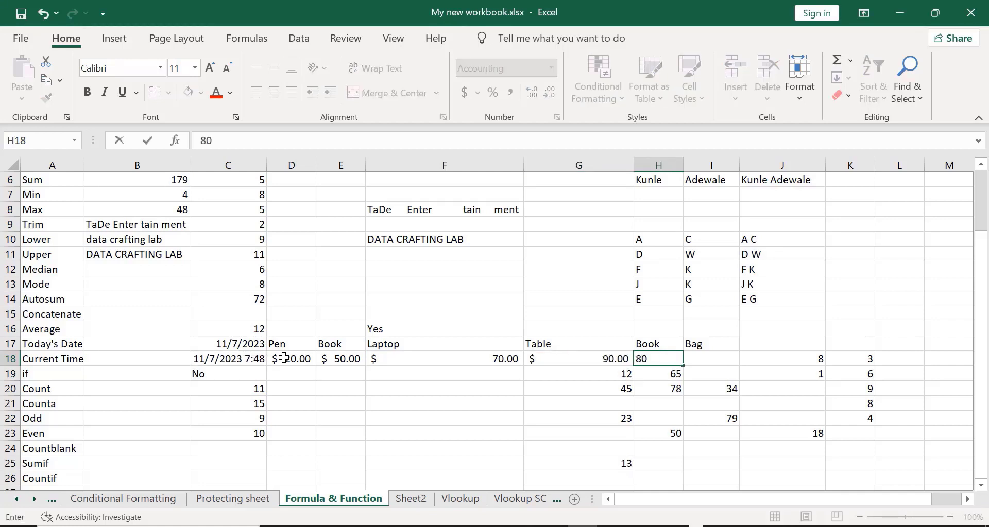
pyautogui.press('Tab')
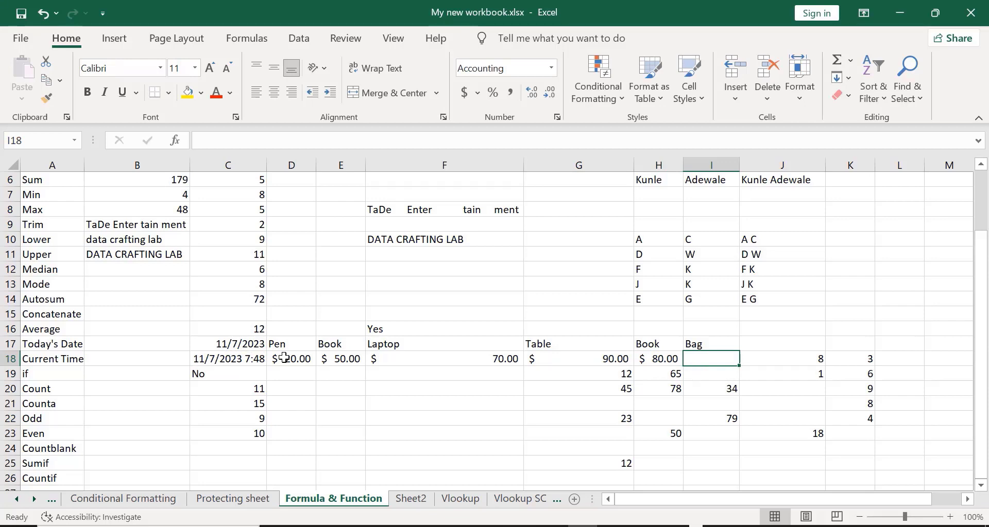
pyautogui.write('45')
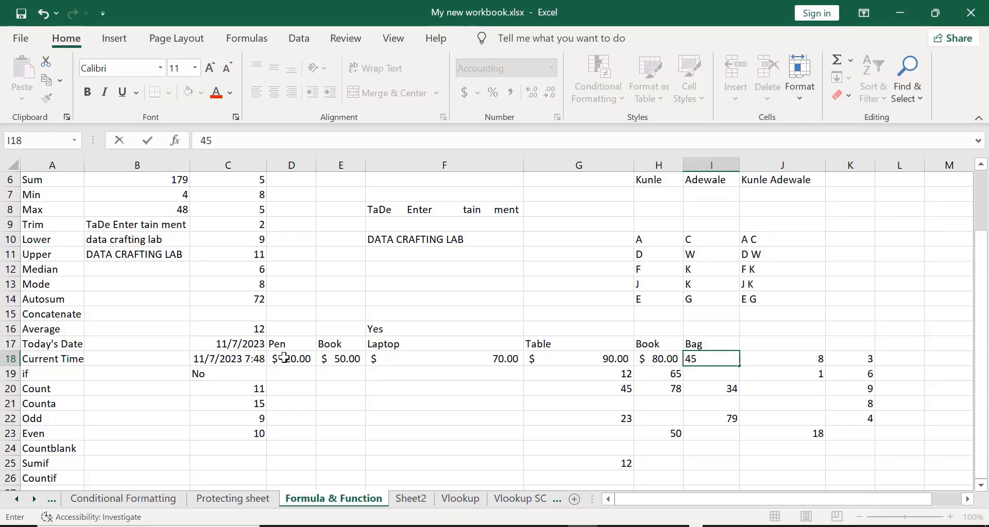
pyautogui.press('Return')
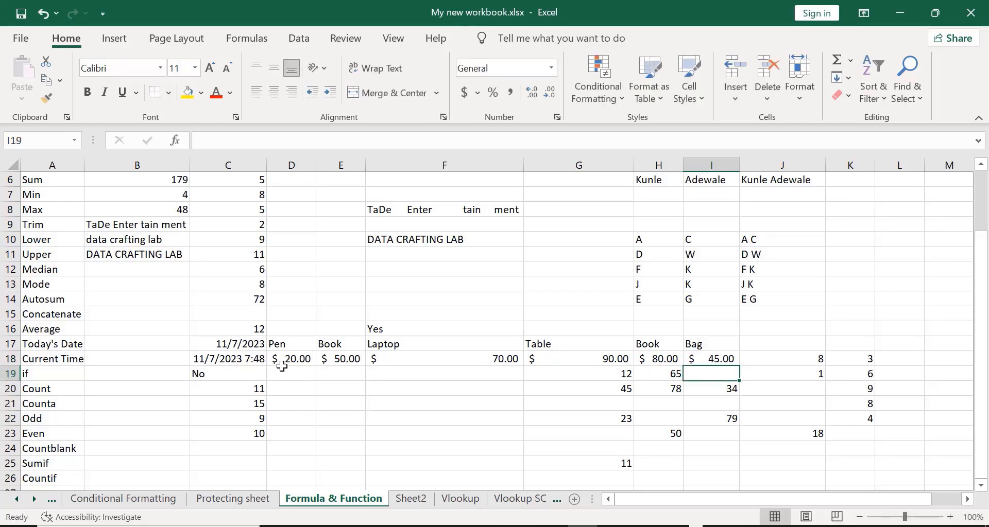
# - Select cells in the price row D18:I18
pyautogui.click(282, 364)
pyautogui.hotkey('shift', 'Right')
pyautogui.hotkey('shift', 'Right')
pyautogui.hotkey('shift', 'Right')
pyautogui.hotkey('shift', 'Right')
pyautogui.hotkey('shift', 'Right')
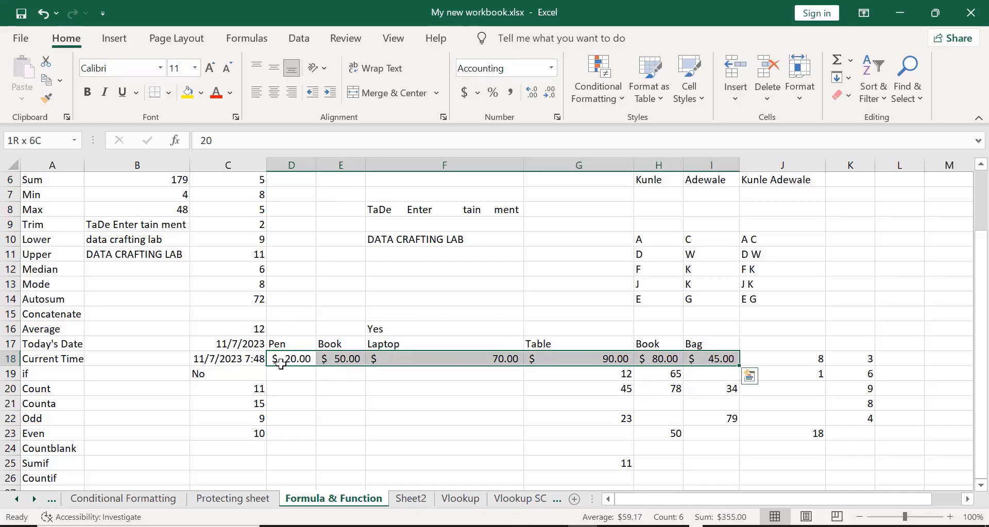
pyautogui.hotkey('shift', 'Left')
pyautogui.hotkey('shift', 'Left')
pyautogui.hotkey('shift', 'Left')
pyautogui.hotkey('shift', 'Left')
pyautogui.hotkey('shift', 'Left')
pyautogui.hotkey('shift', 'Left')
pyautogui.hotkey('shift', 'Left')
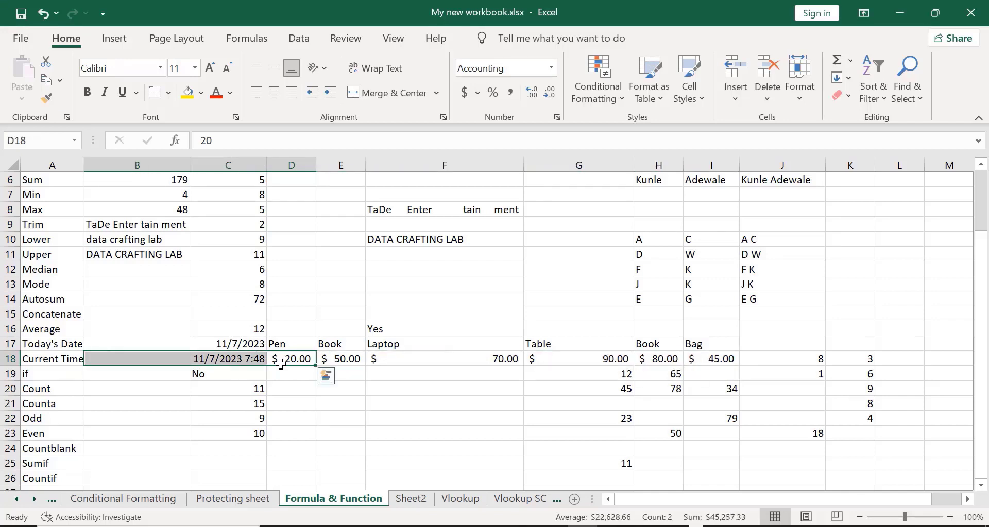
pyautogui.moveTo(304, 388); pyautogui.dragTo(371, 400)
pyautogui.click(371, 400)
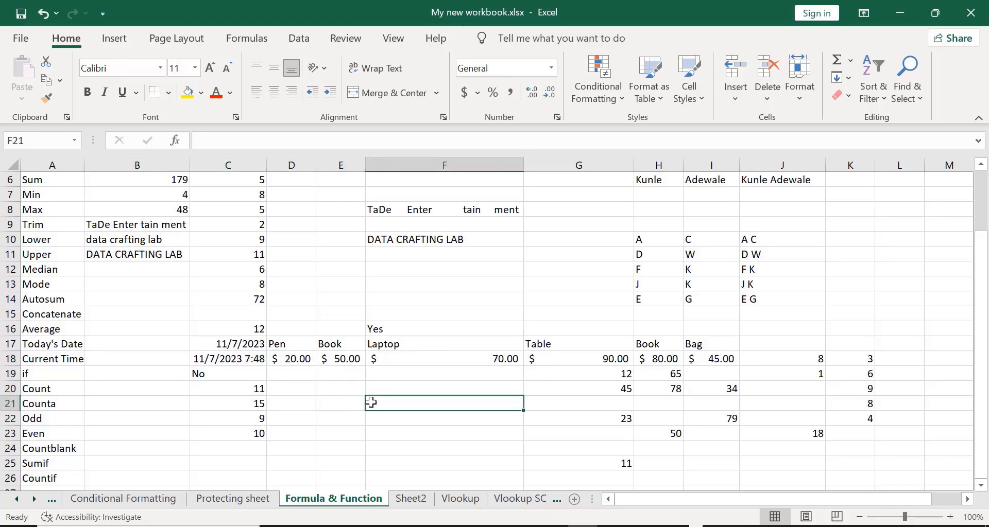
# - Remove the decimal places from the Pen, Book and Laptop prices in D18:F18
pyautogui.click(289, 356)
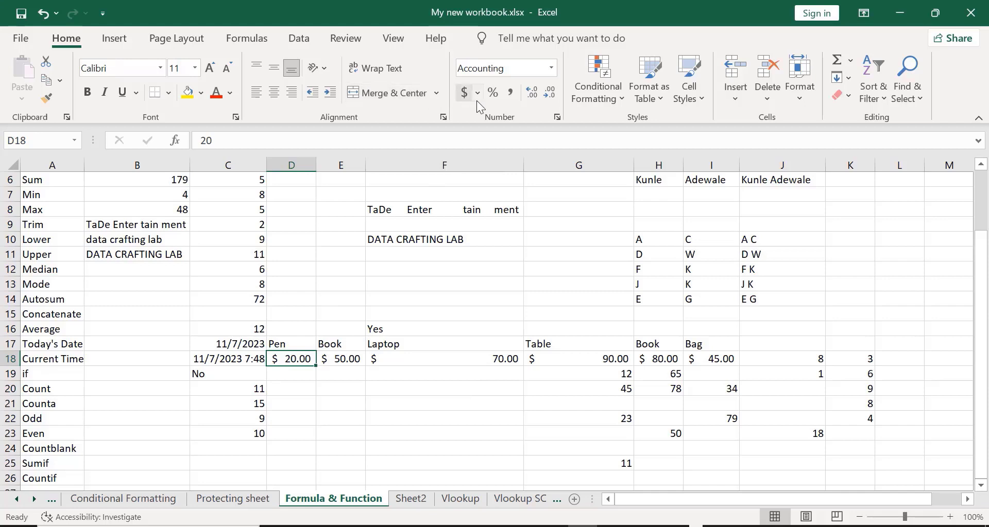
pyautogui.click(550, 94)
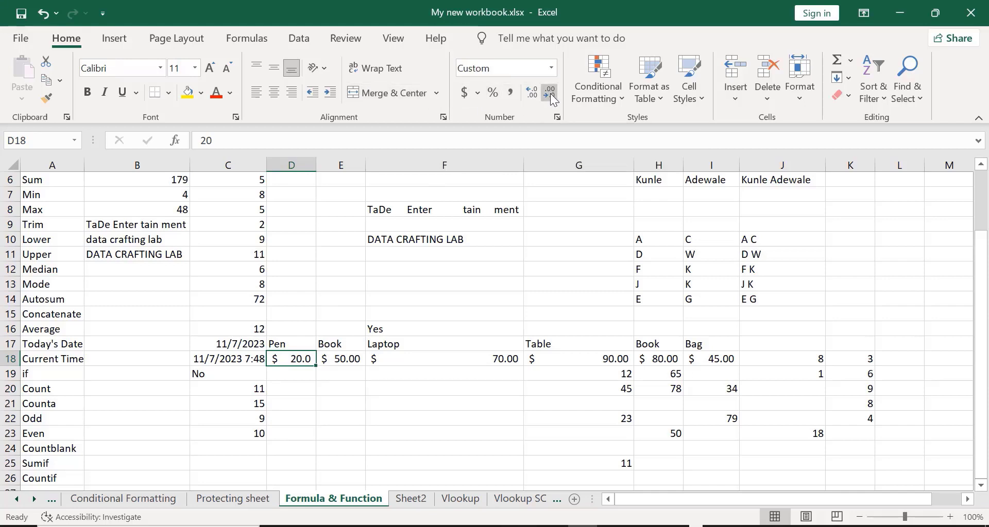
pyautogui.click(550, 94)
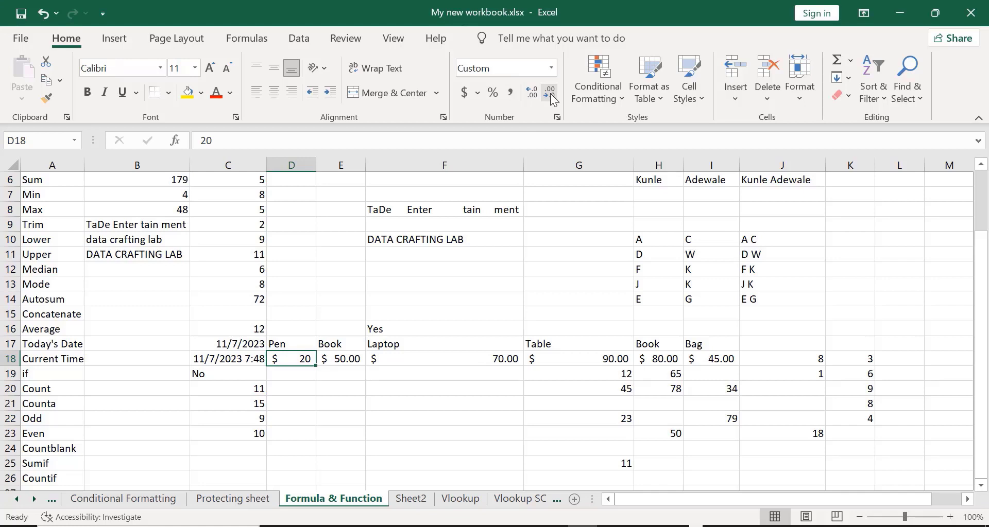
pyautogui.click(352, 360)
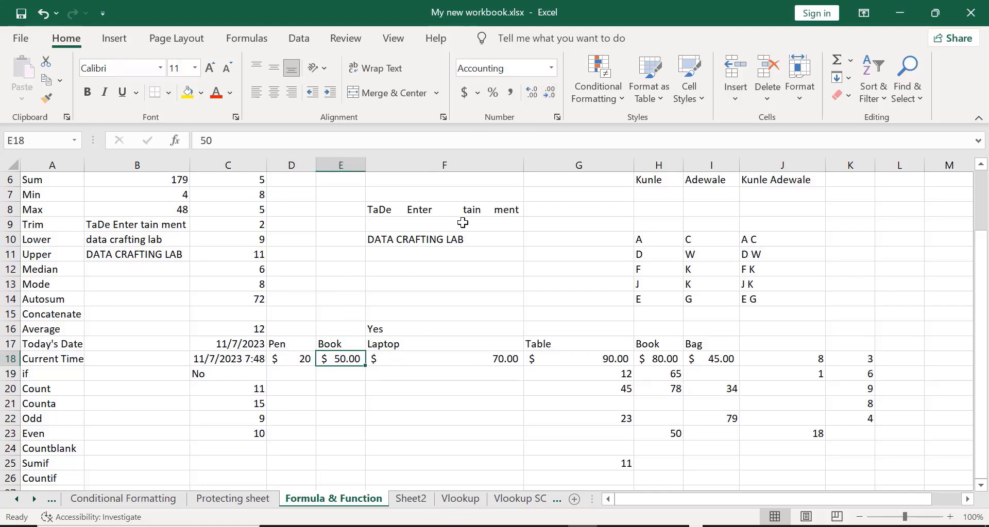
pyautogui.click(550, 95)
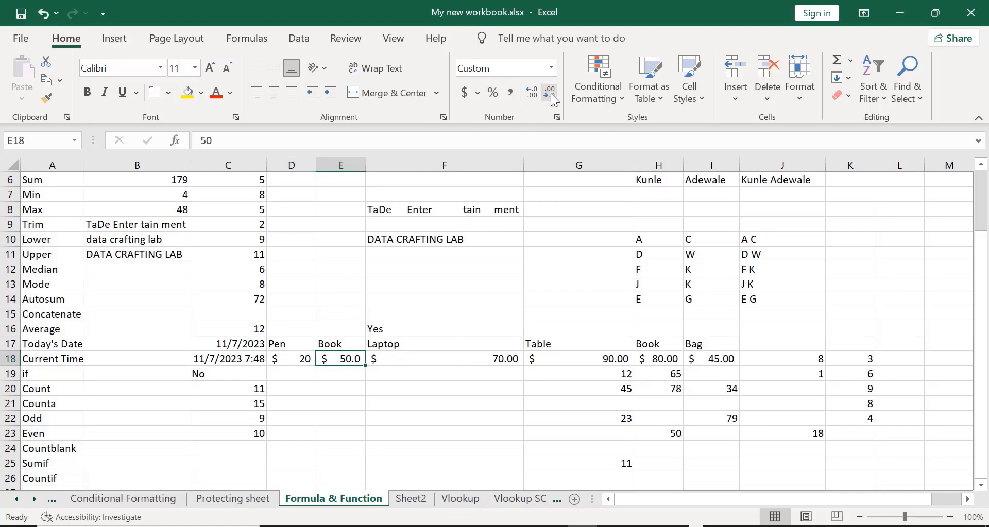
pyautogui.click(550, 94)
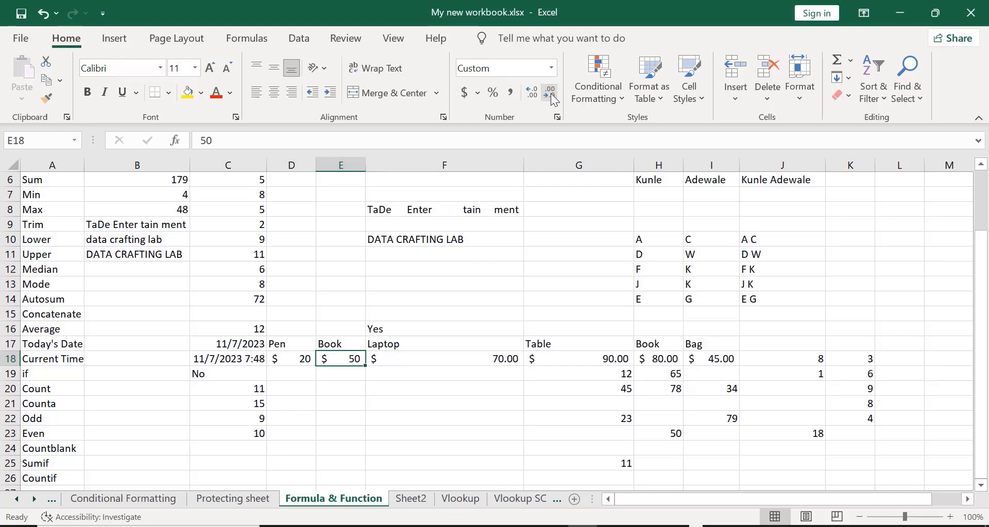
pyautogui.click(453, 361)
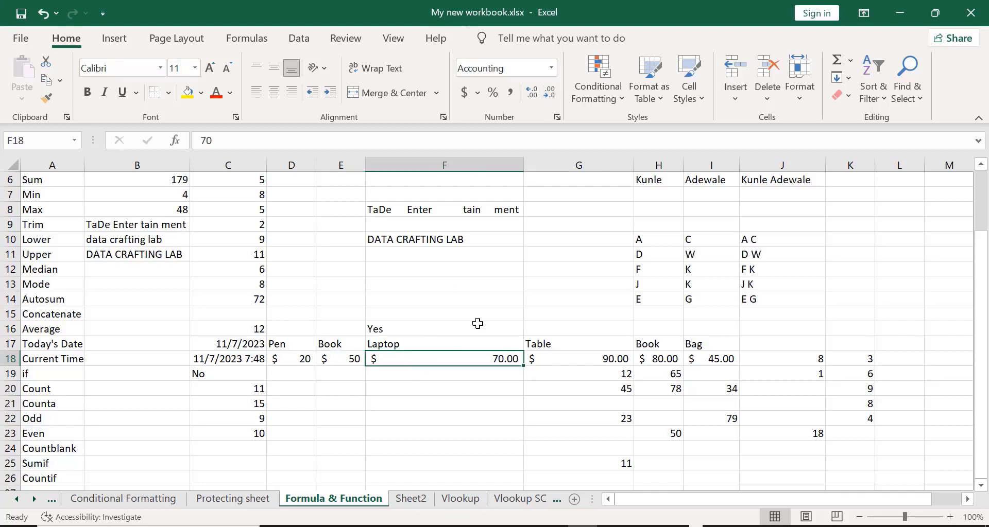
pyautogui.click(548, 94)
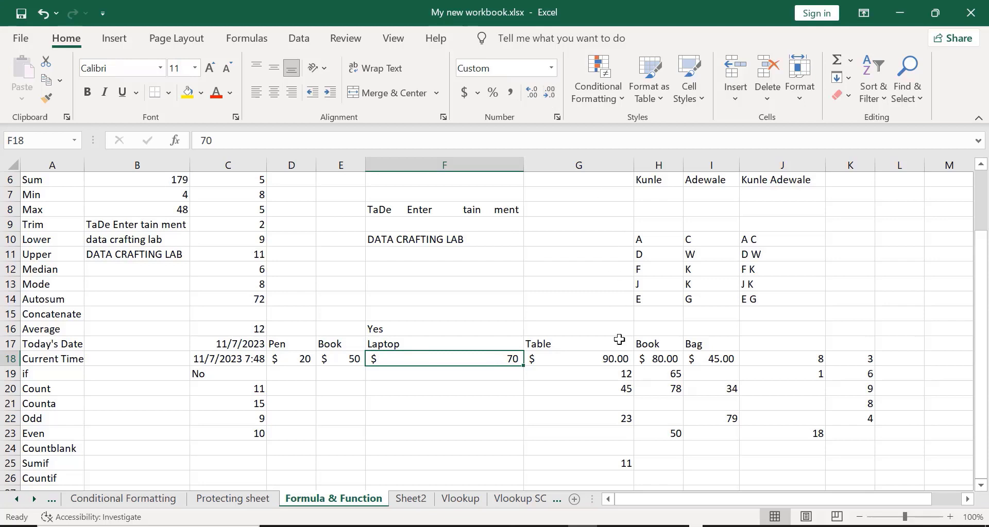
# - Remove the decimal places from the Table, Book and Bag prices in G18:I18
pyautogui.click(604, 360)
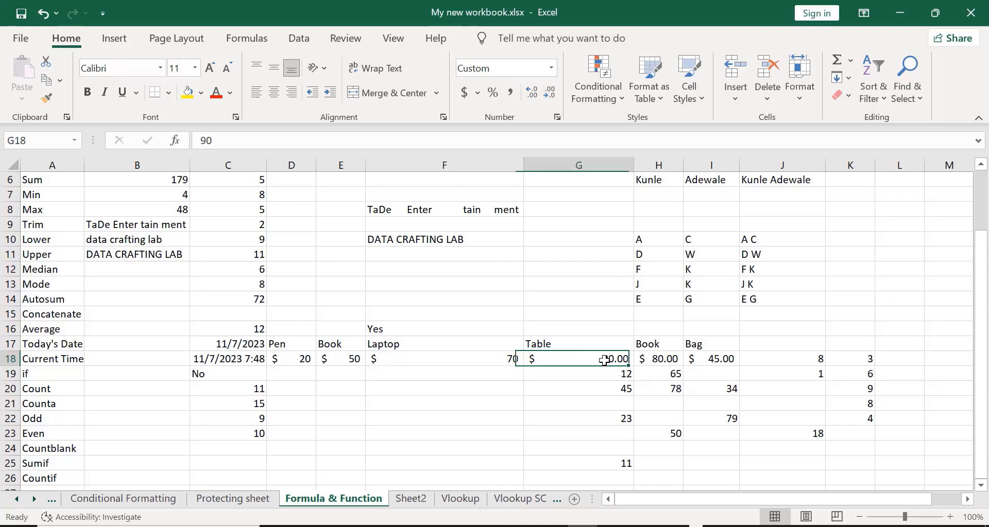
pyautogui.click(548, 98)
pyautogui.click(548, 98)
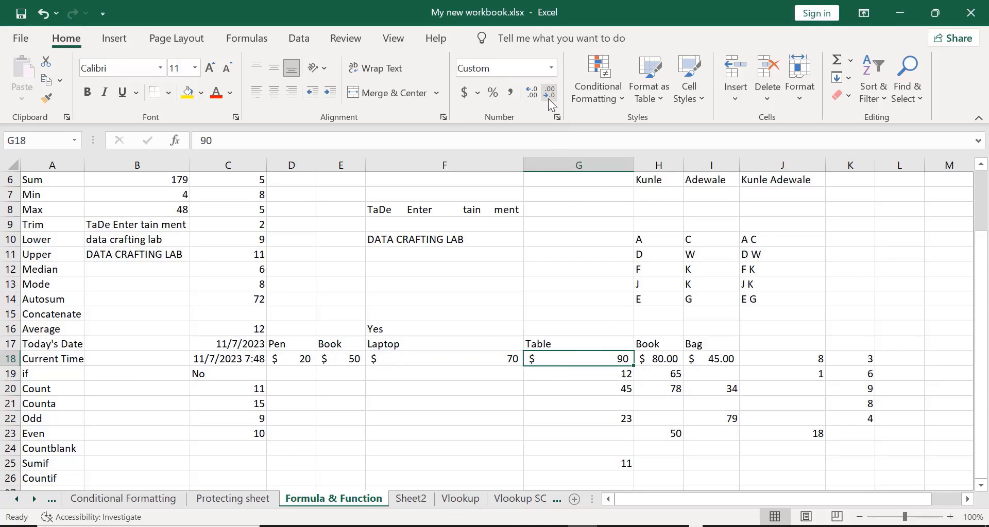
pyautogui.click(654, 358)
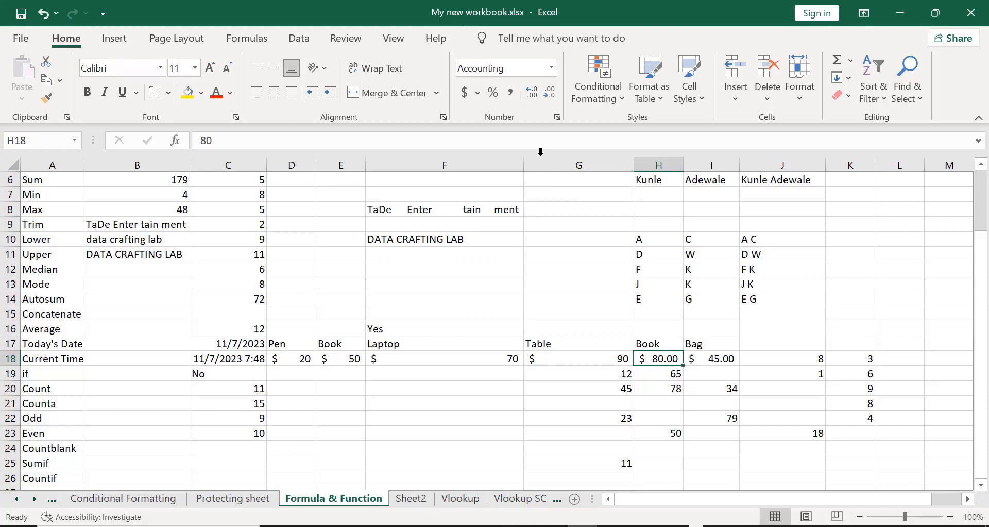
pyautogui.click(550, 96)
pyautogui.click(550, 96)
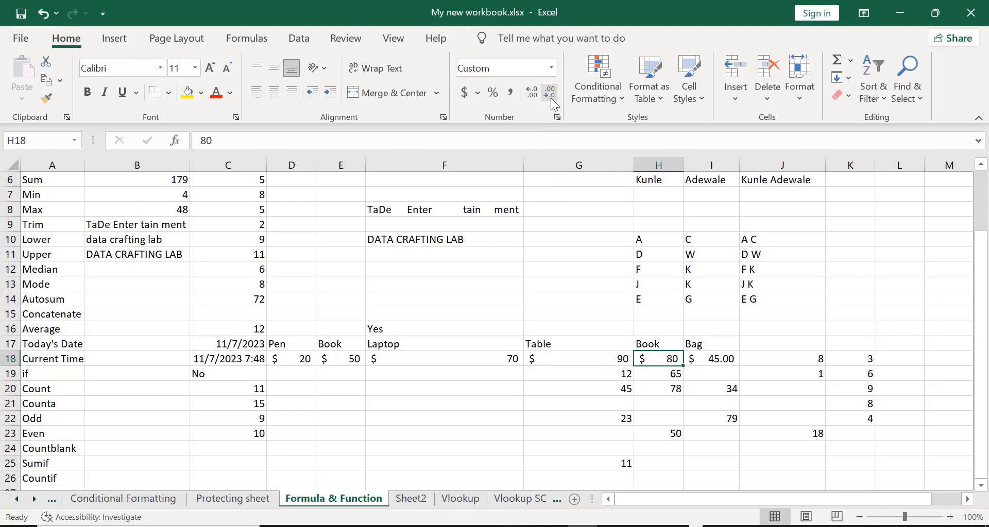
pyautogui.click(718, 364)
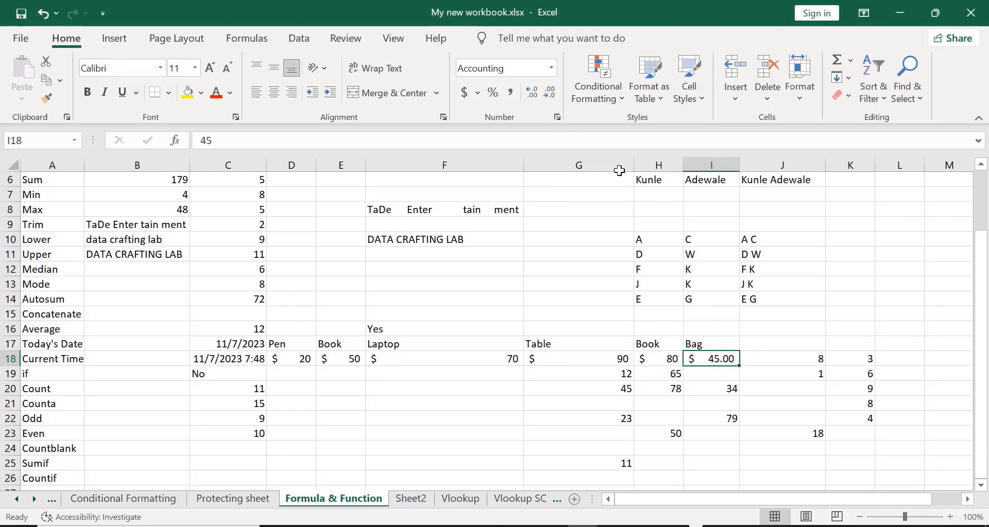
pyautogui.click(545, 100)
pyautogui.click(295, 338)
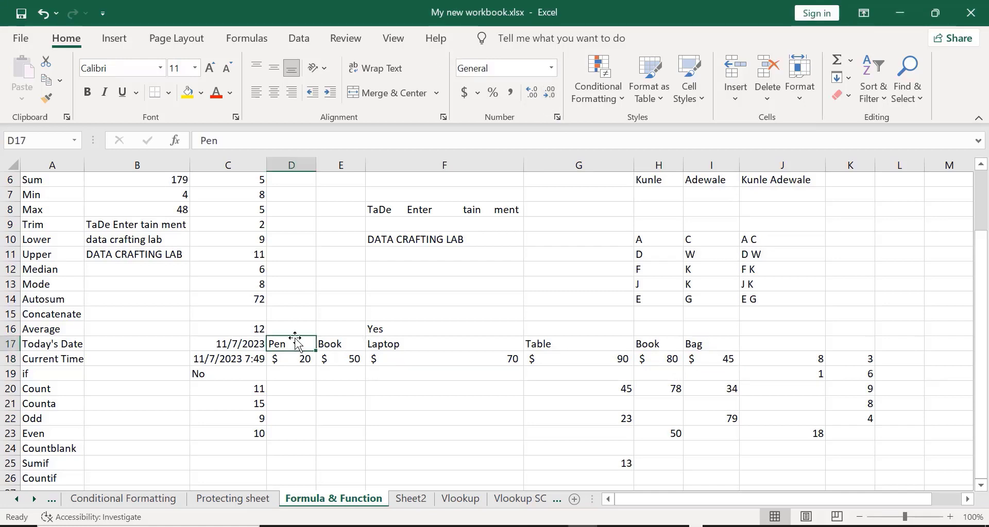
# - Select the item-and-price block D17:I18 and open Format Cells with Ctrl+1
pyautogui.hotkey('shift', 'Right')
pyautogui.hotkey('shift', 'Right')
pyautogui.hotkey('shift', 'Right')
pyautogui.hotkey('shift', 'Right')
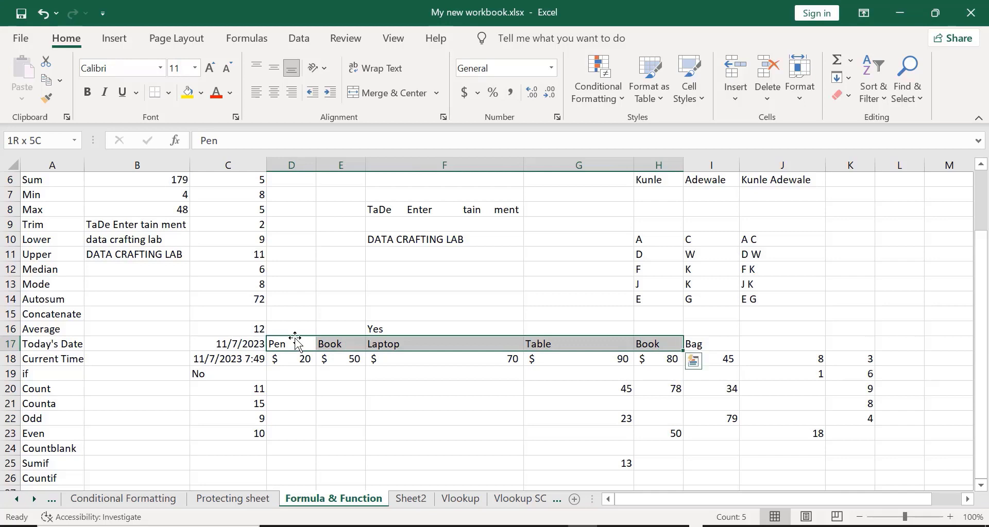
pyautogui.hotkey('shift', 'Right')
pyautogui.hotkey('shift', 'Down')
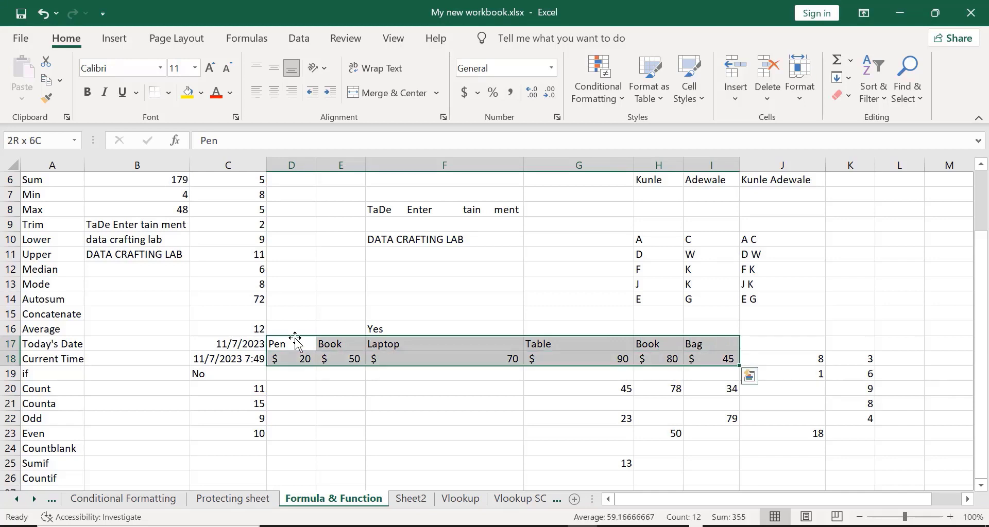
pyautogui.hotkey('ctrl', 'q')
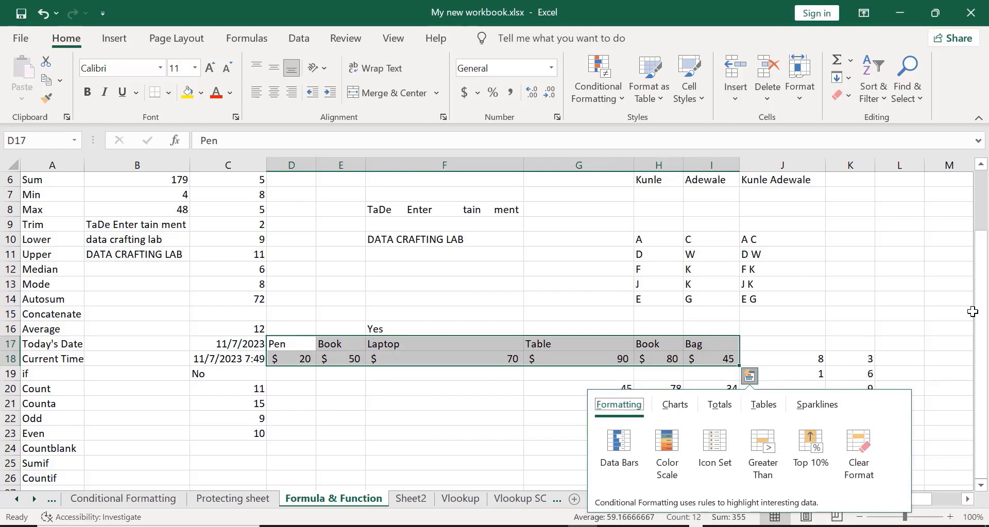
pyautogui.click(949, 314)
pyautogui.click(297, 344)
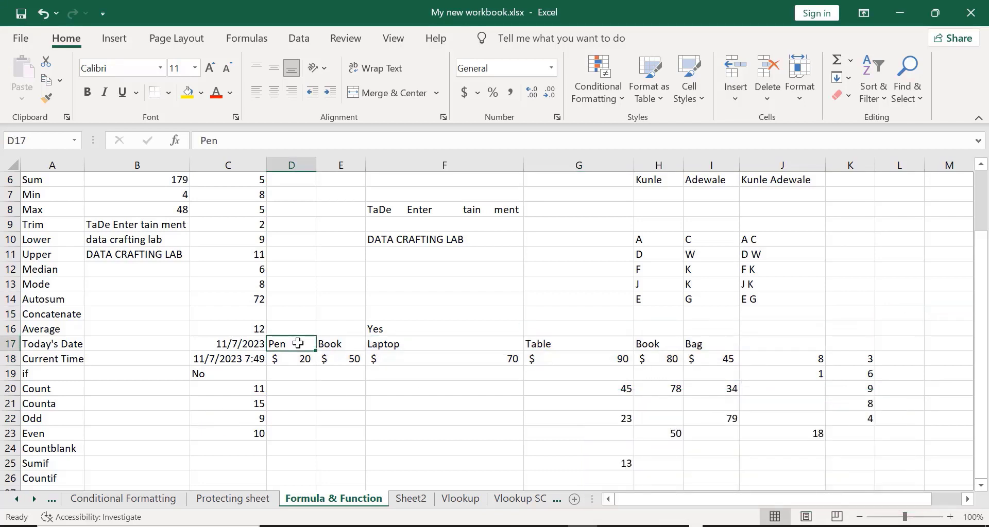
pyautogui.hotkey('shift', 'Down')
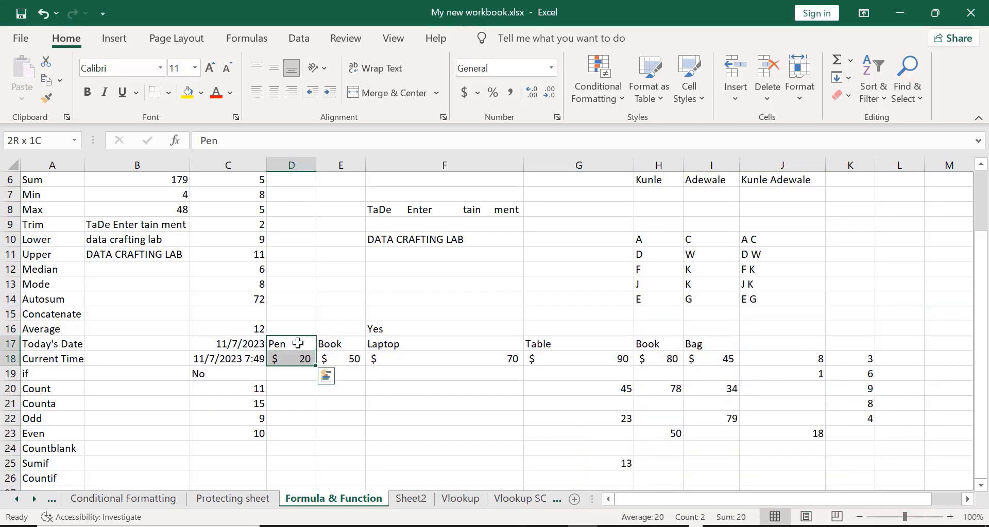
pyautogui.hotkey('shift', 'Right')
pyautogui.hotkey('shift', 'Right')
pyautogui.hotkey('shift', 'Right')
pyautogui.hotkey('shift', 'Right')
pyautogui.hotkey('shift', 'Right')
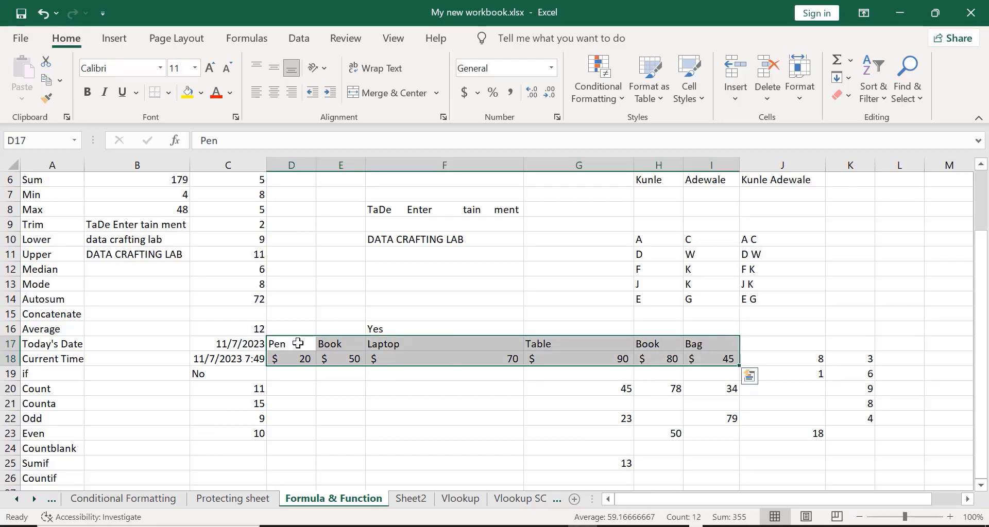
pyautogui.hotkey('ctrl', '1')
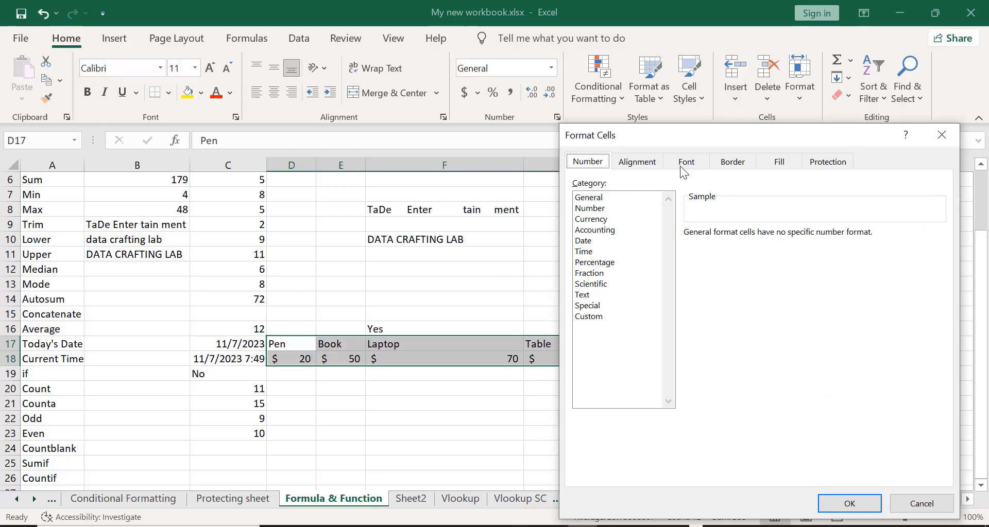
# - Apply thick solid Outline and Inside borders to D17:I18 and deselect to view them
pyautogui.click(734, 166)
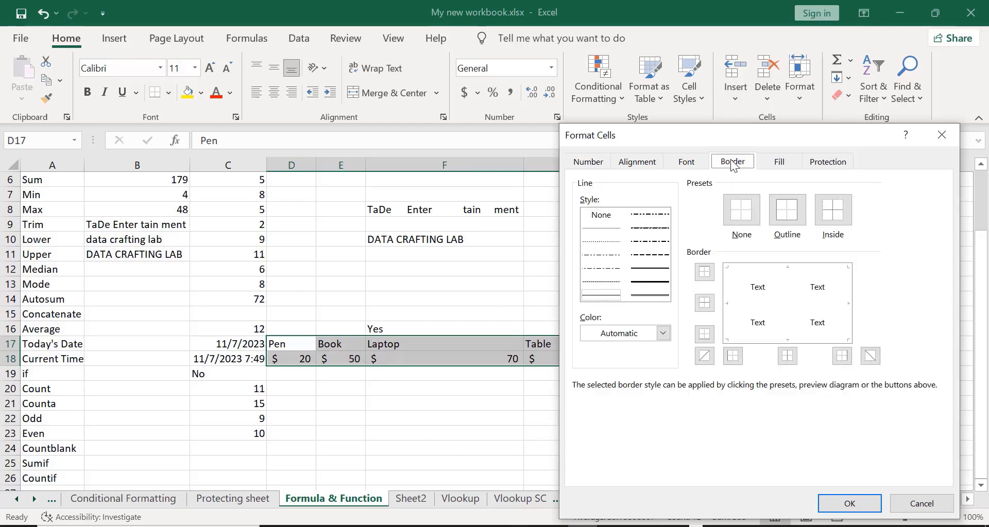
pyautogui.click(656, 284)
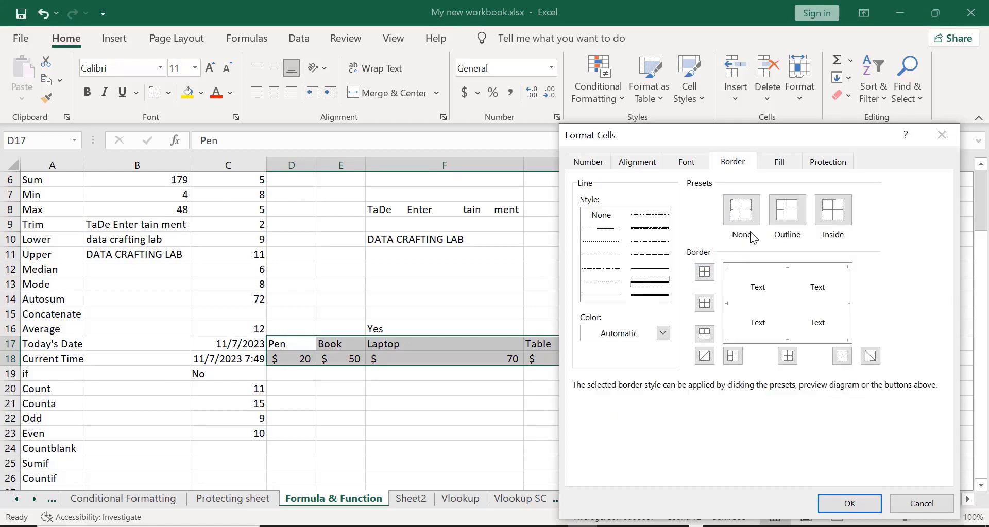
pyautogui.click(780, 213)
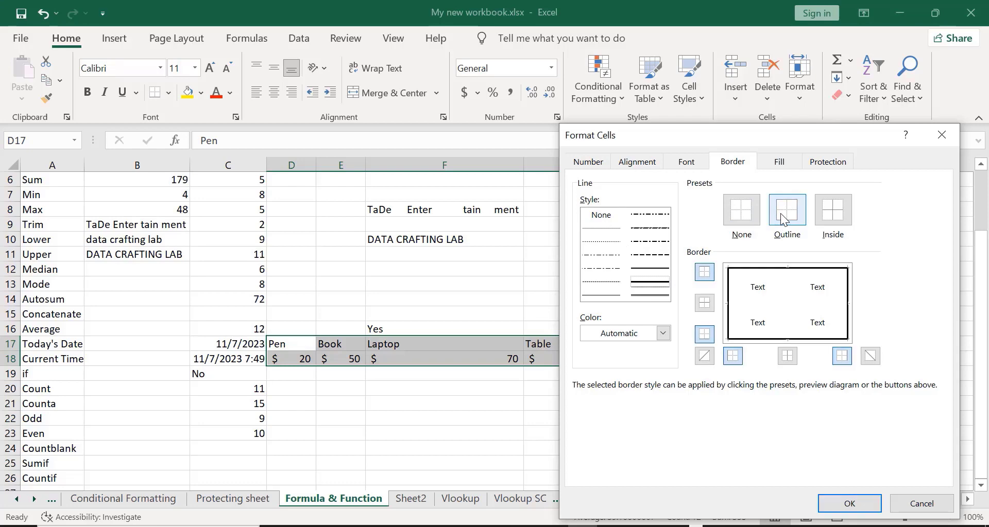
pyautogui.click(827, 214)
pyautogui.click(850, 503)
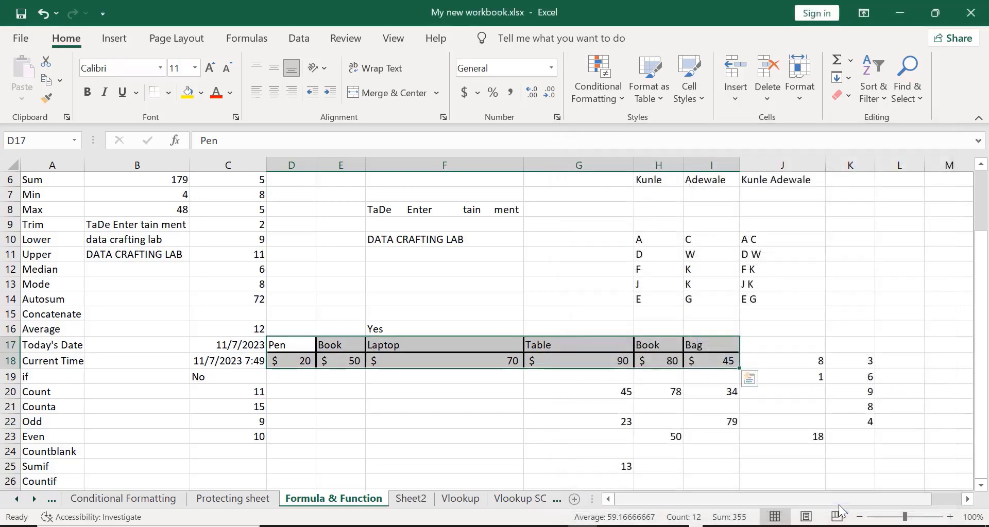
pyautogui.click(417, 452)
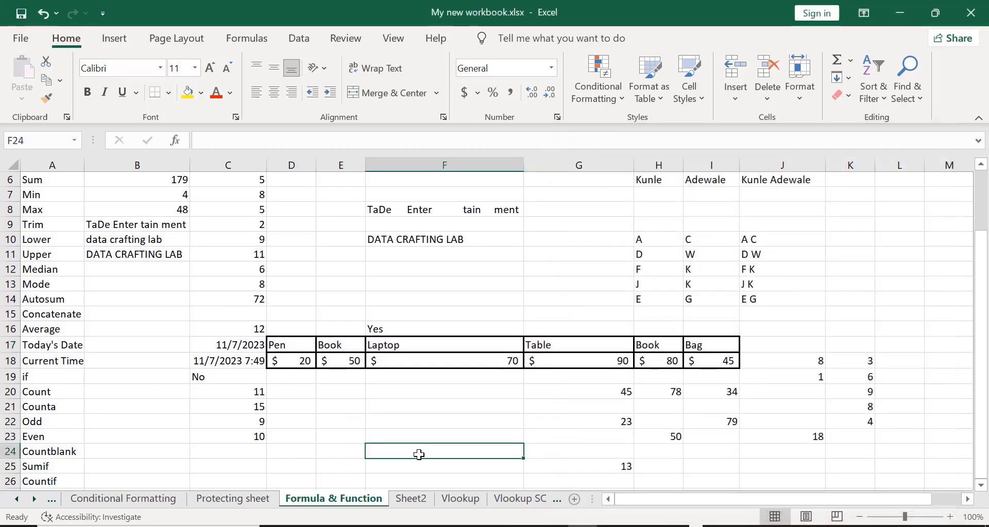
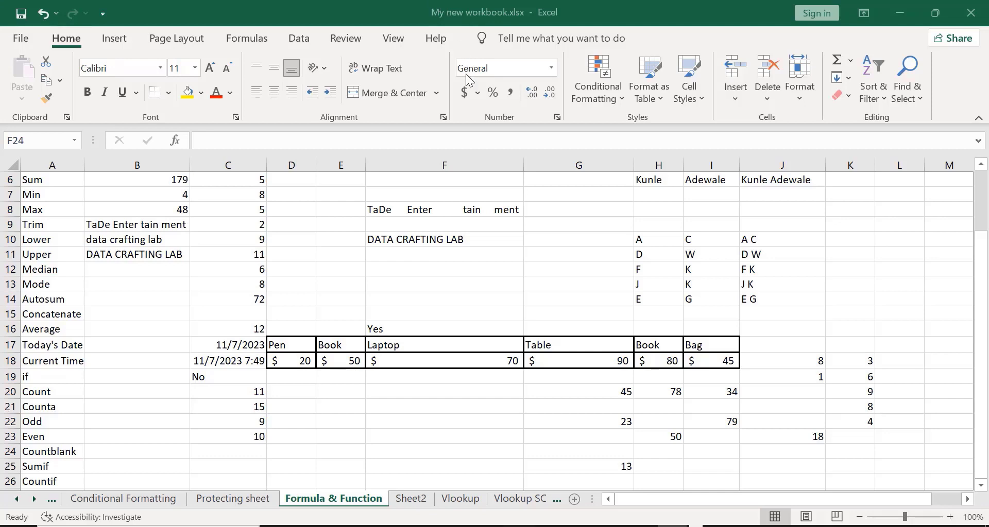
# - After undoing the last change, start a SUMIF in D20 with D17:I18 as its range
pyautogui.hotkey('ctrl', 'z')
pyautogui.click(287, 387)
pyautogui.write('=')
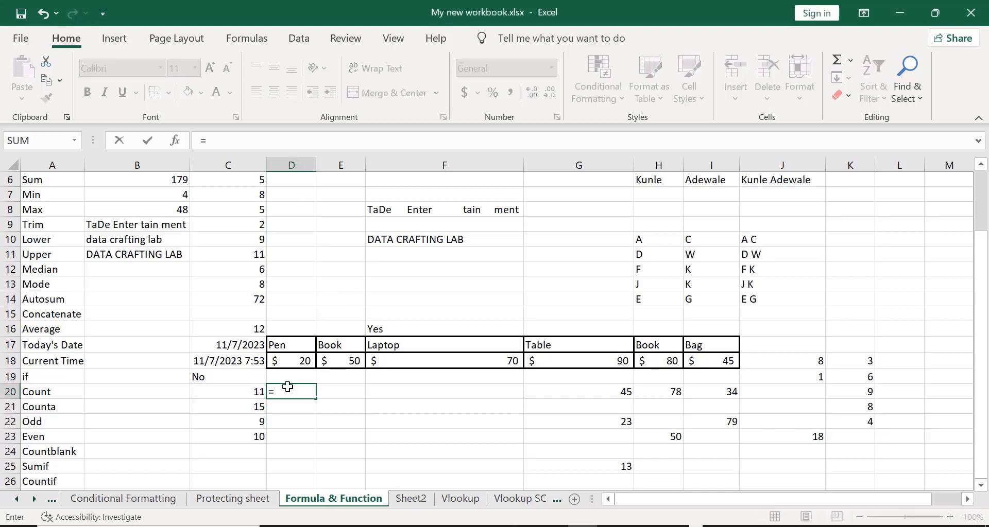
pyautogui.write('sum')
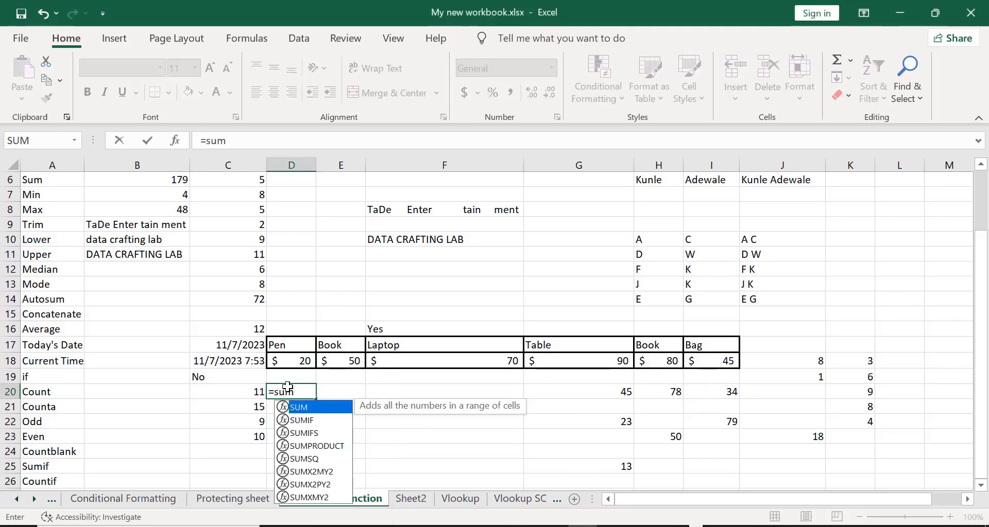
pyautogui.doubleClick(305, 421)
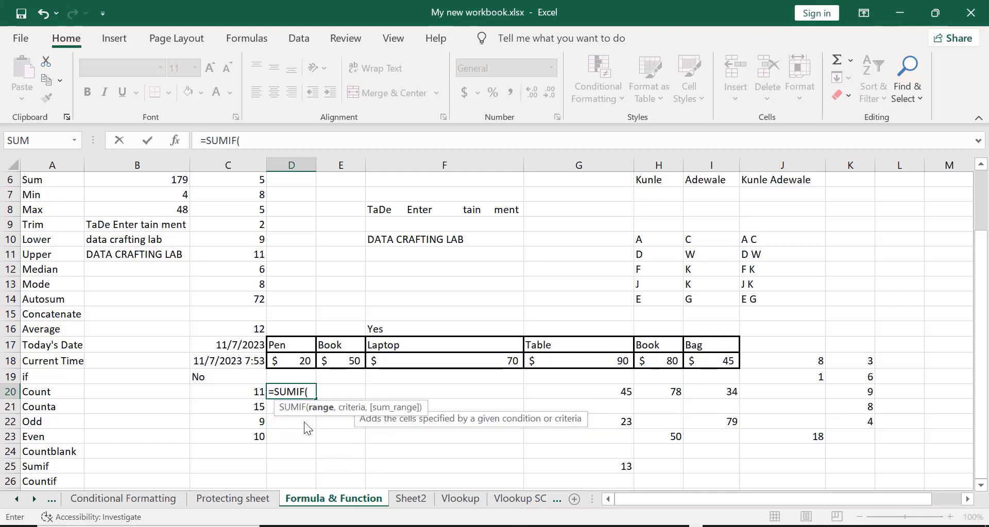
pyautogui.click(287, 344)
pyautogui.moveTo(287, 344); pyautogui.dragTo(714, 360)
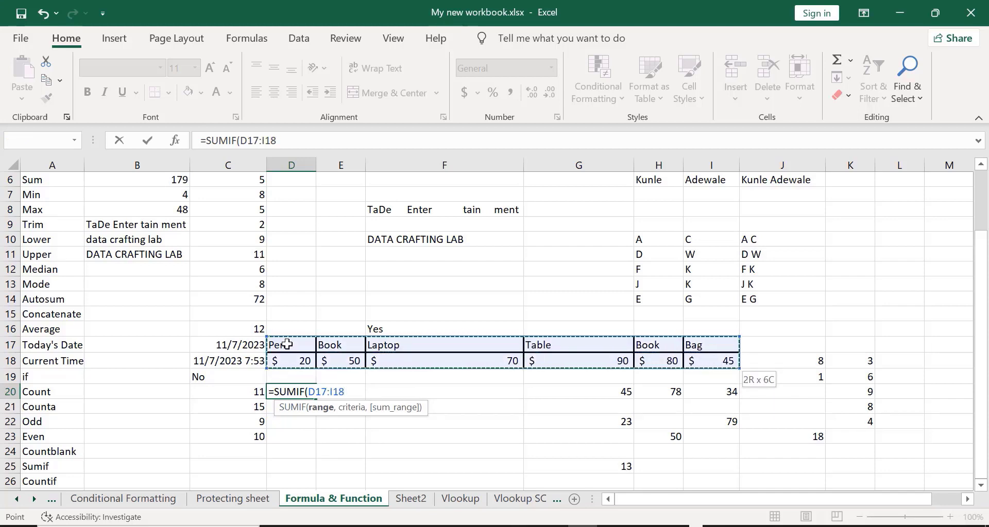
# - Complete the SUMIF with criteria E17 (Book) and sum range D18:I18, returning 130
pyautogui.write(',')
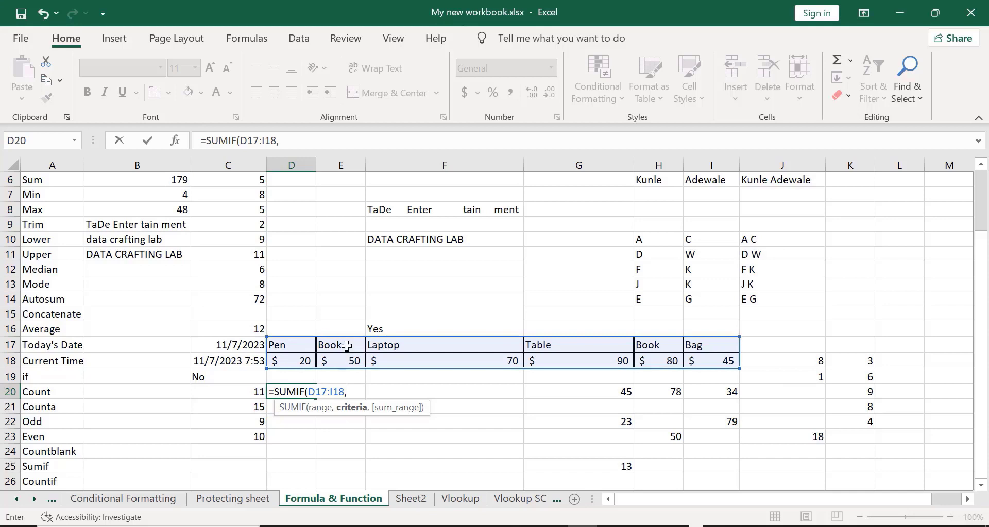
pyautogui.click(332, 346)
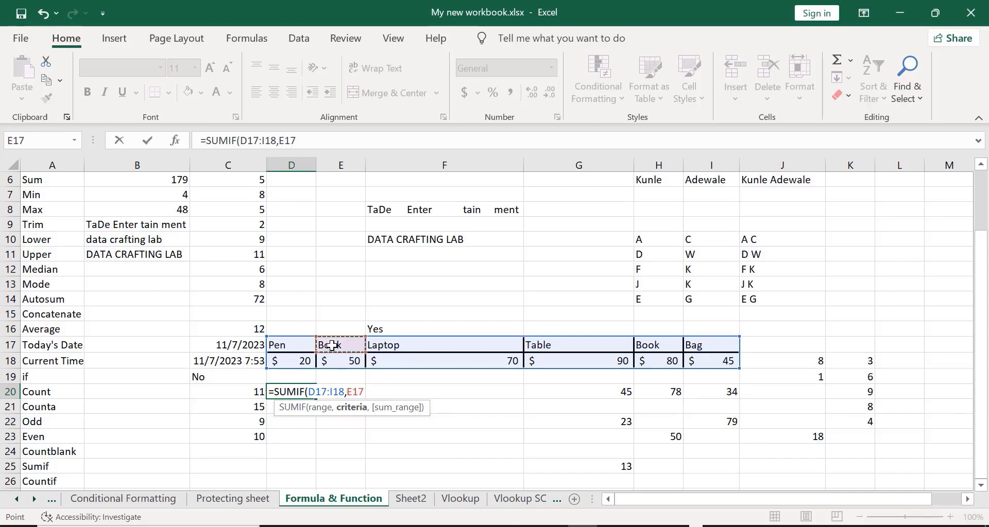
pyautogui.write(',')
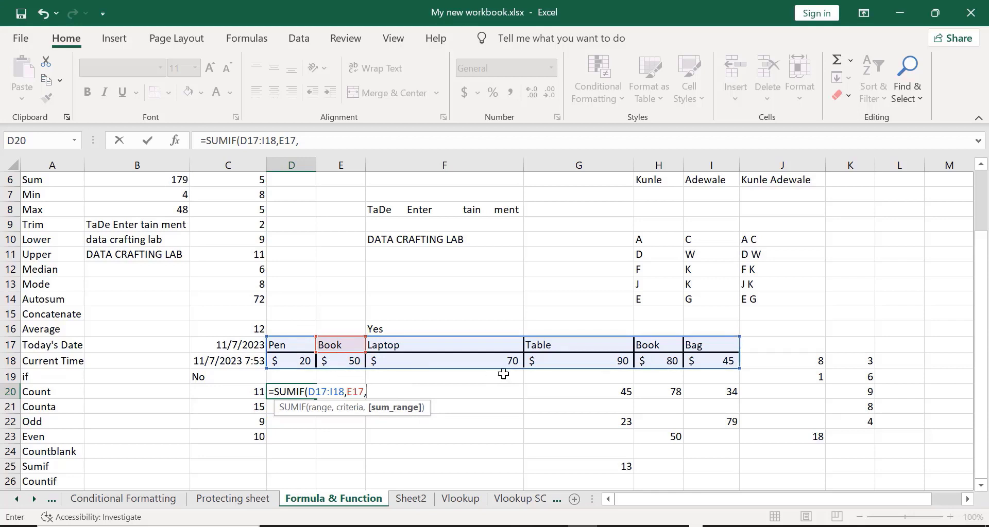
pyautogui.click(293, 361)
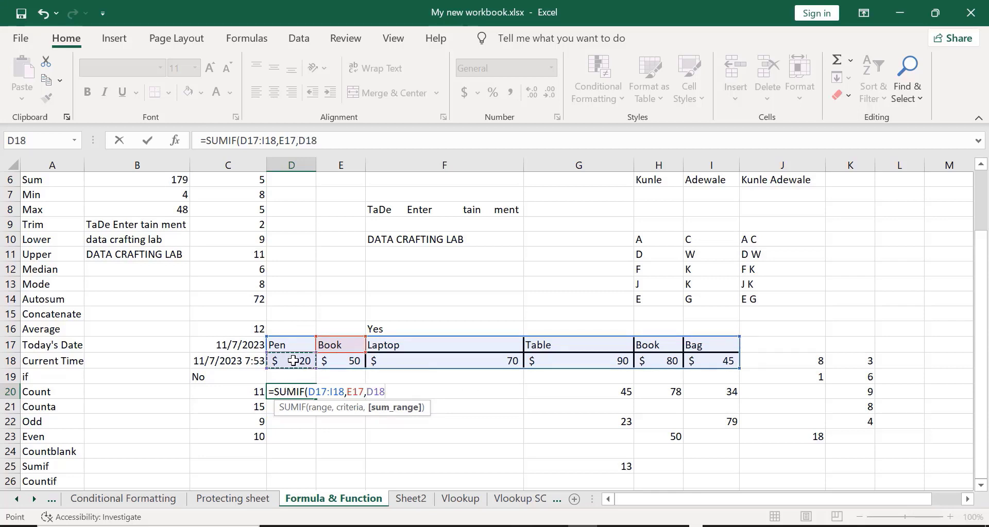
pyautogui.moveTo(292, 361); pyautogui.dragTo(721, 362)
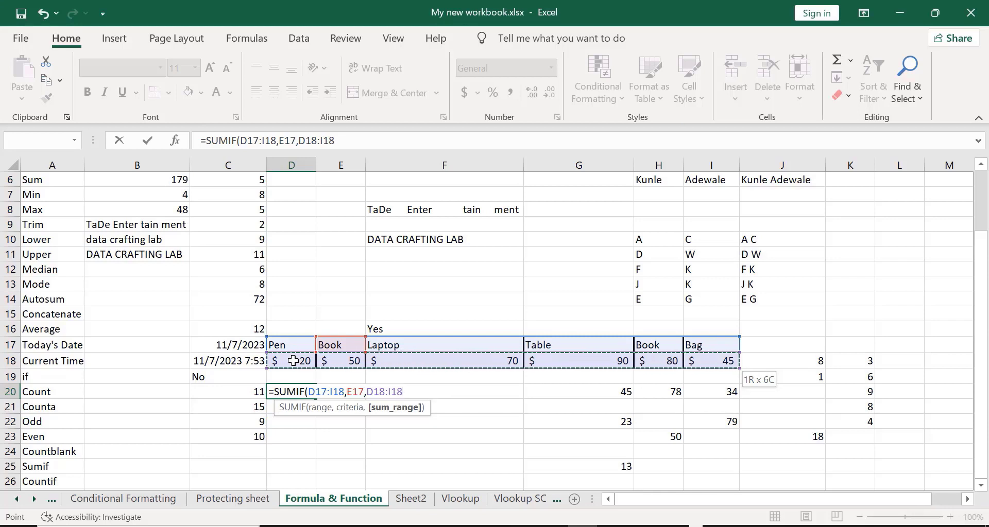
pyautogui.write(')')
pyautogui.press('Return')
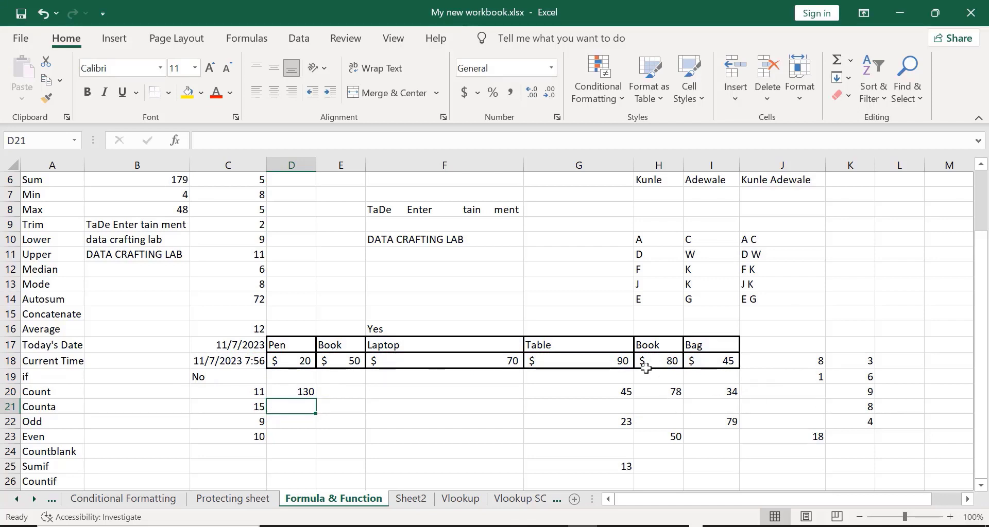
# - Format D20 in Accounting style with zero decimal places so it displays $ 130
pyautogui.click(286, 393)
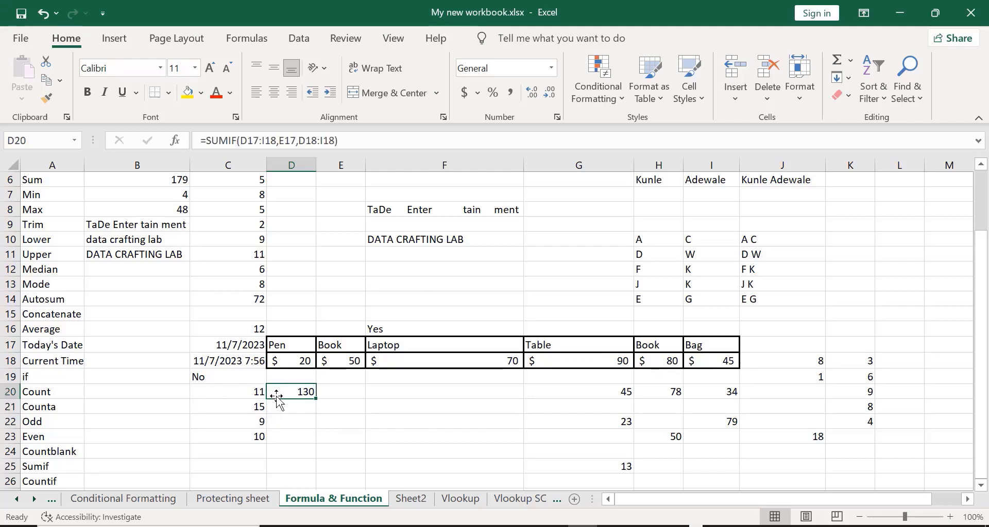
pyautogui.click(465, 93)
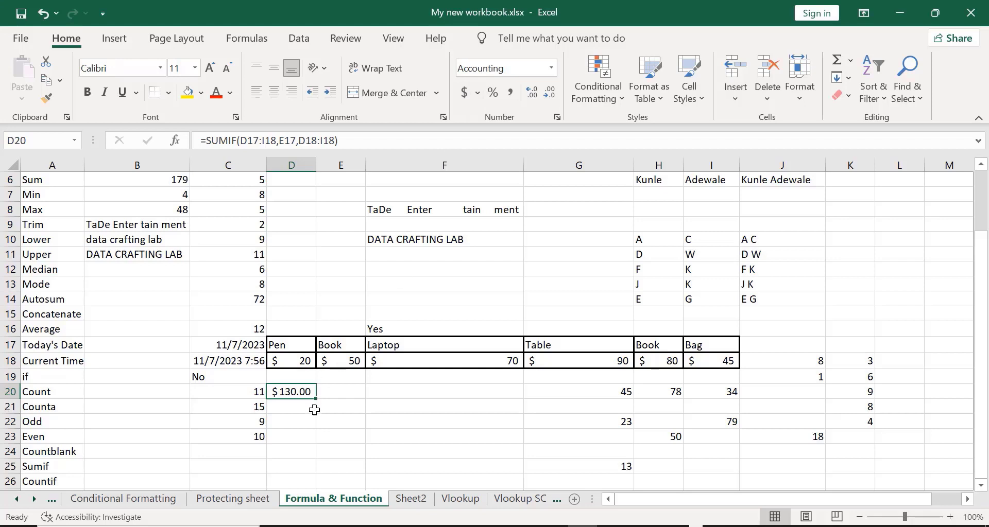
pyautogui.click(551, 96)
pyautogui.click(551, 96)
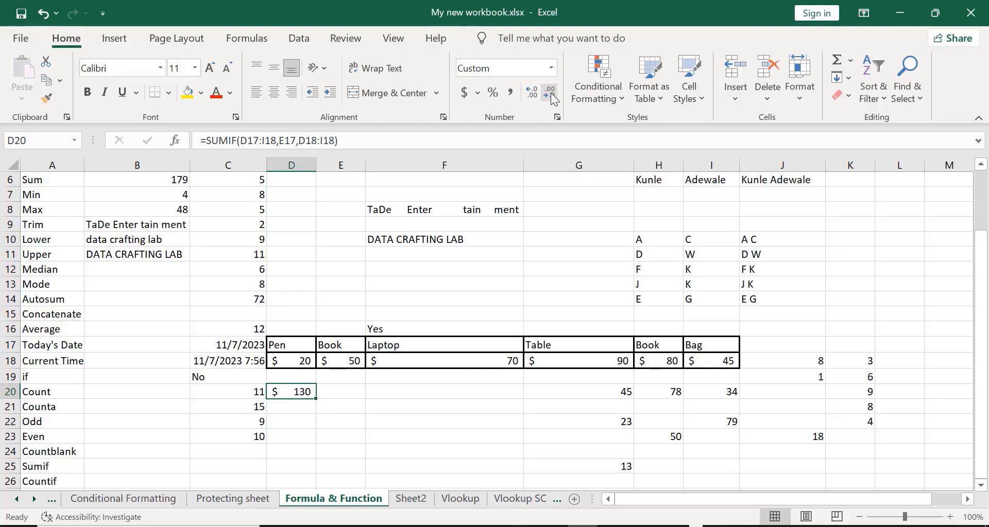
pyautogui.click(393, 422)
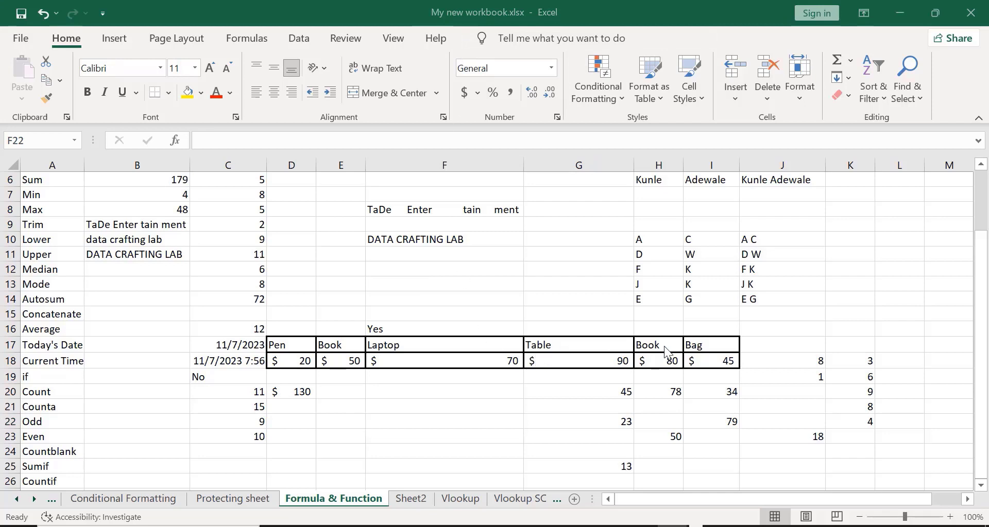
# - Change I17 from Bag to Book, then check that D20 now totals $ 175
pyautogui.click(704, 343)
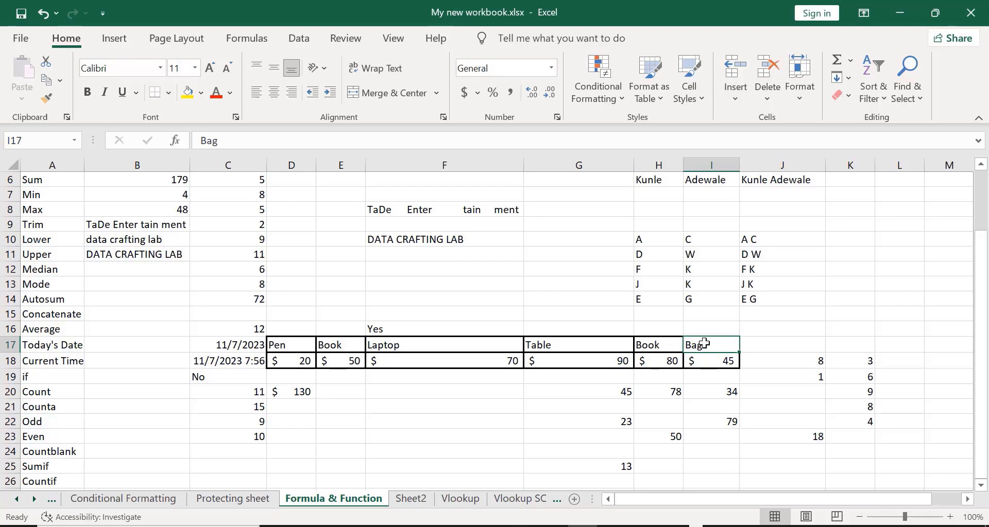
pyautogui.write('B')
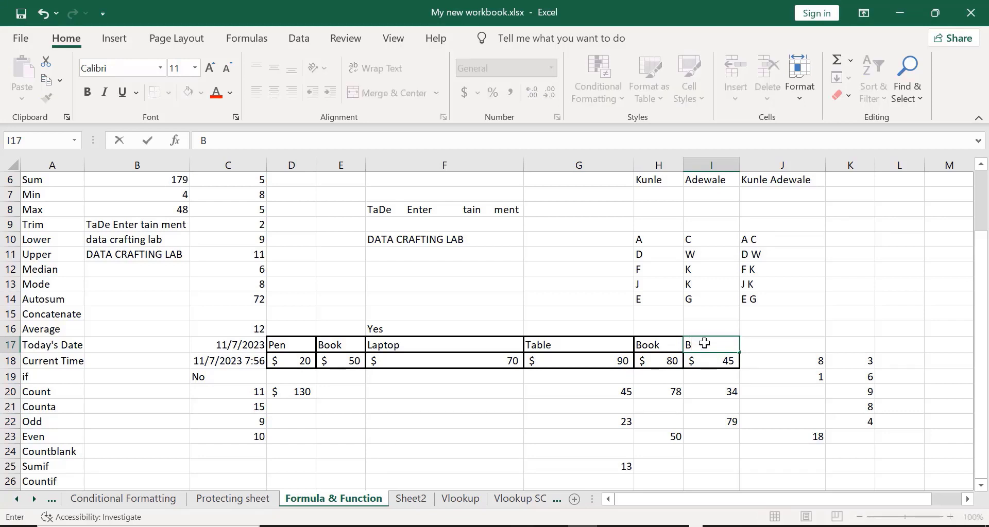
pyautogui.write('ook')
pyautogui.press('Return')
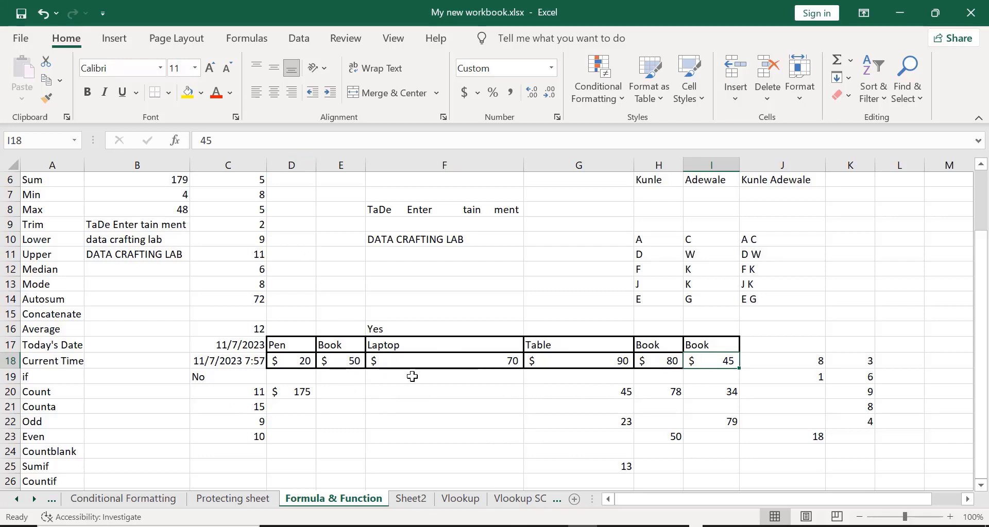
pyautogui.click(302, 392)
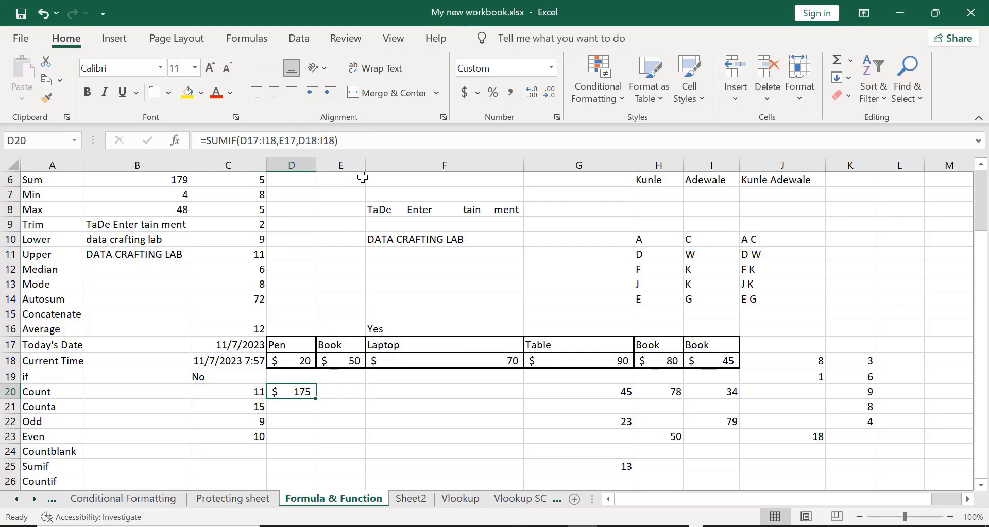
pyautogui.click(349, 139)
pyautogui.press('Return')
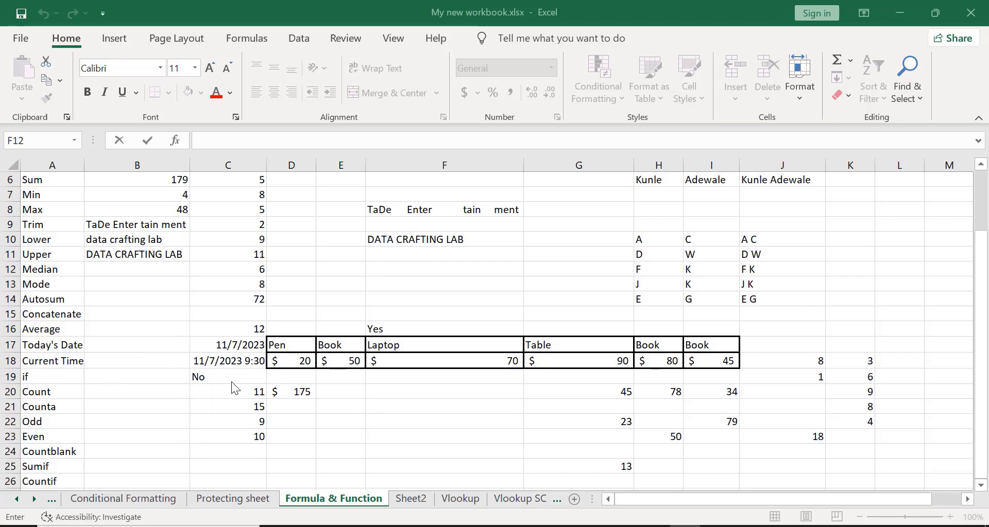
pyautogui.press('Escape')
pyautogui.click(205, 377)
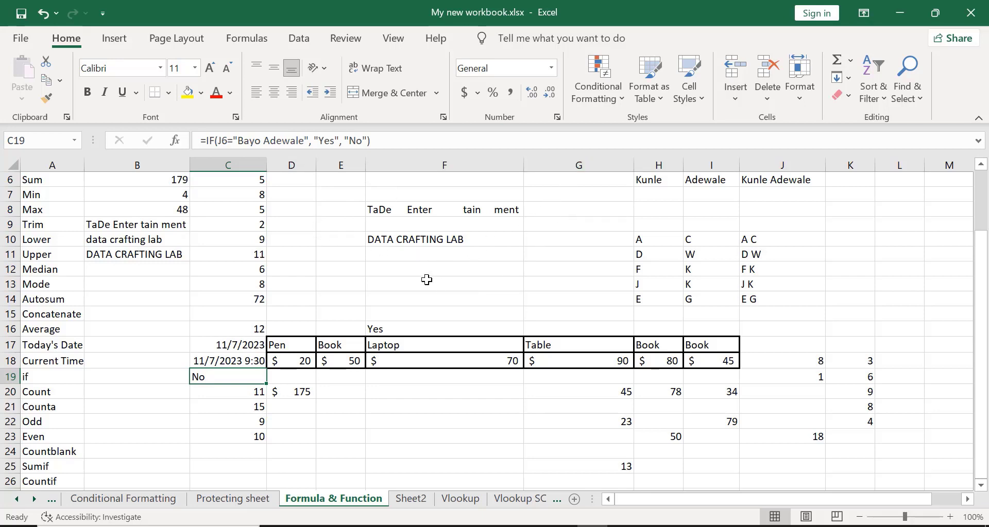
pyautogui.click(426, 279)
# - Enter =IF(J18=8, "Yes", "No") in F13 and verify it returns Yes
pyautogui.write('=if')
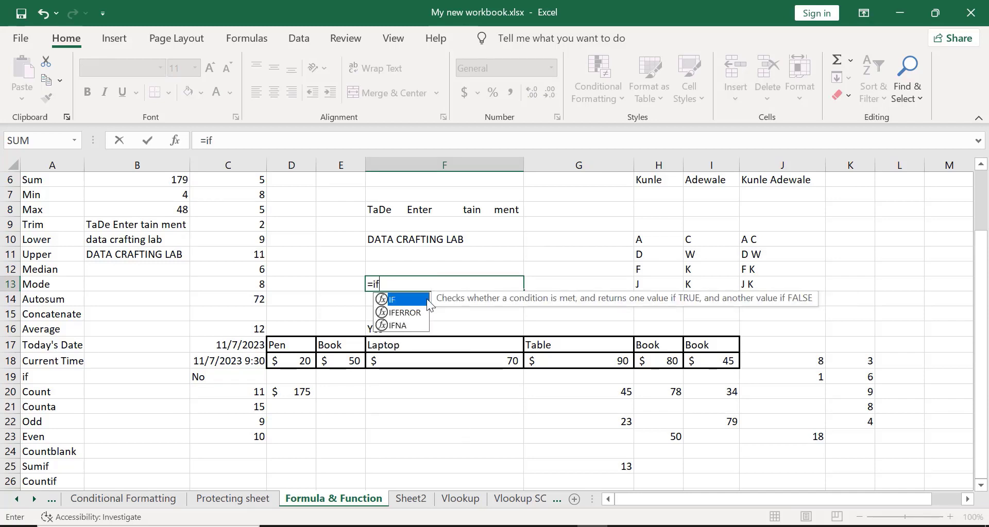
pyautogui.doubleClick(424, 299)
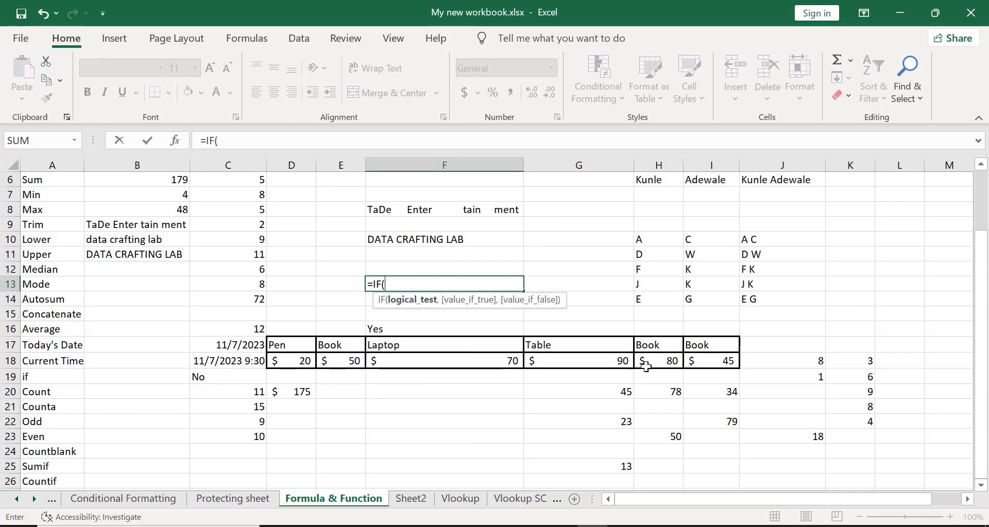
pyautogui.click(793, 362)
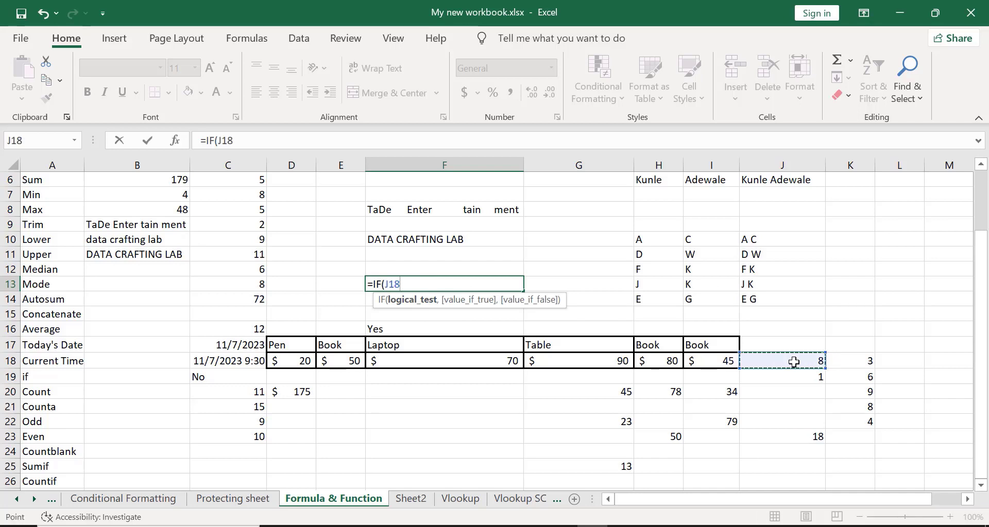
pyautogui.write('=')
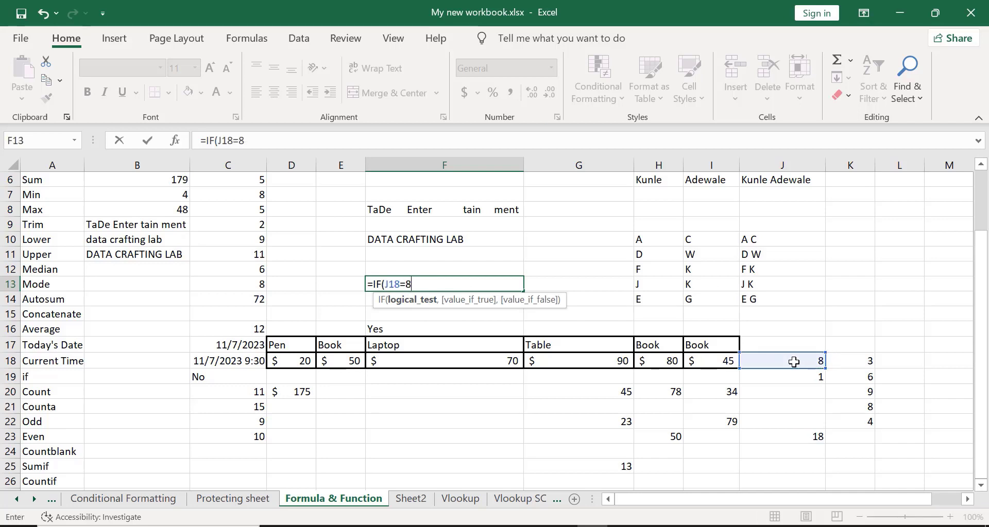
pyautogui.write('8,')
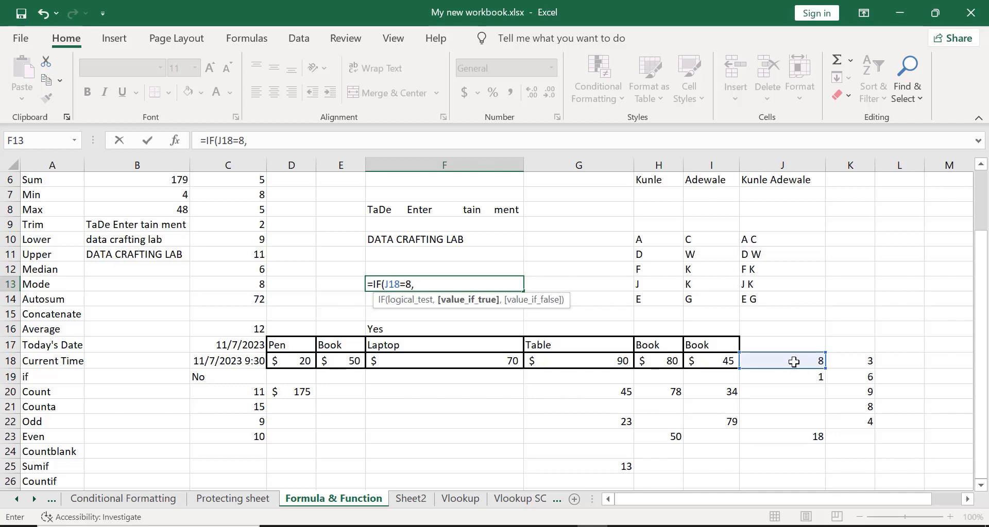
pyautogui.write(' "Yes",')
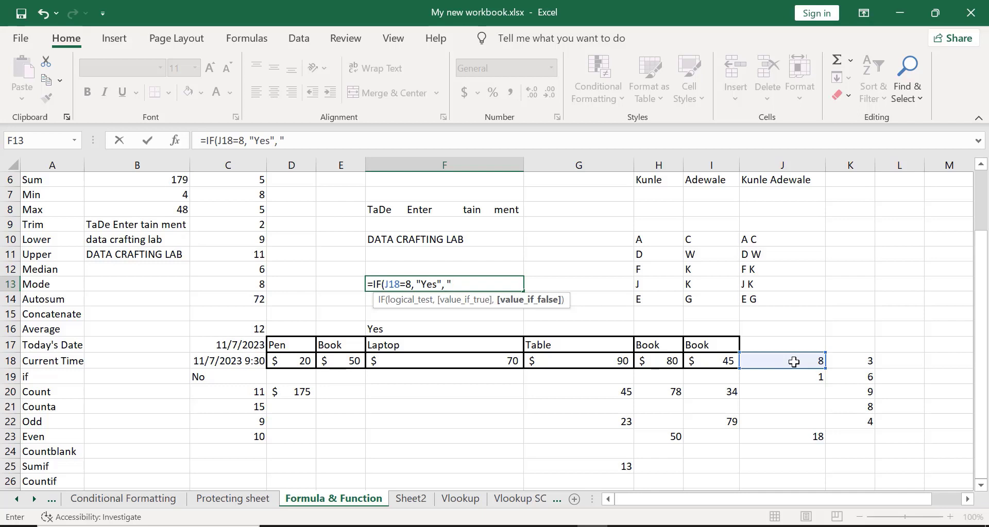
pyautogui.write(' "No')
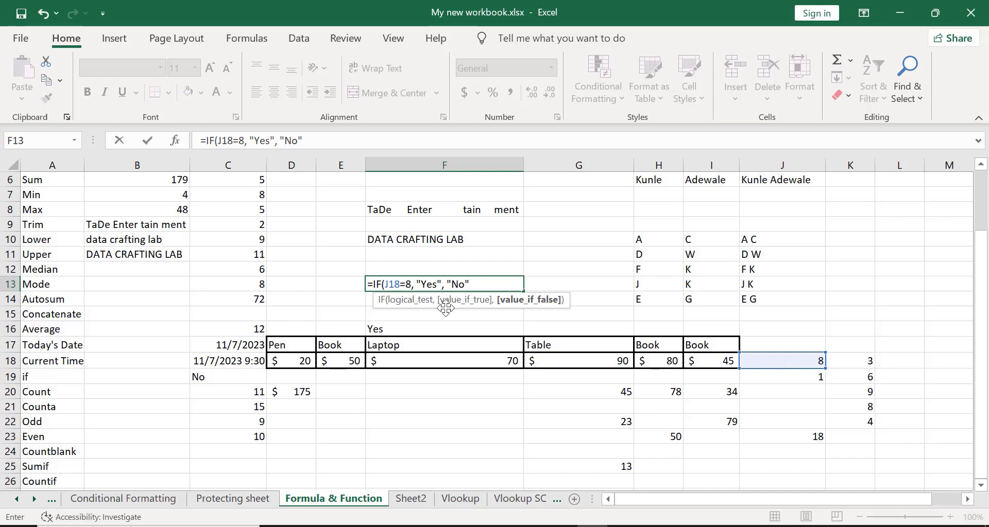
pyautogui.write(')')
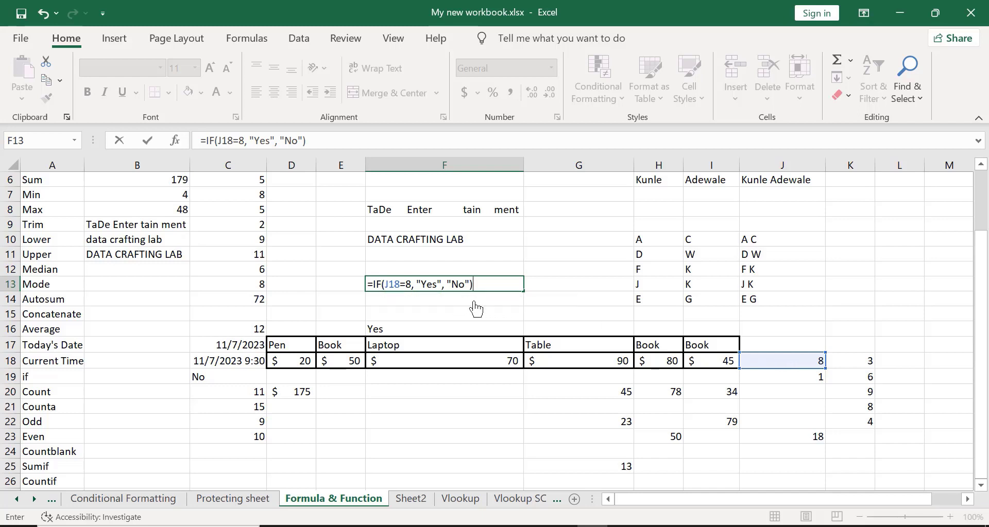
pyautogui.press('Return')
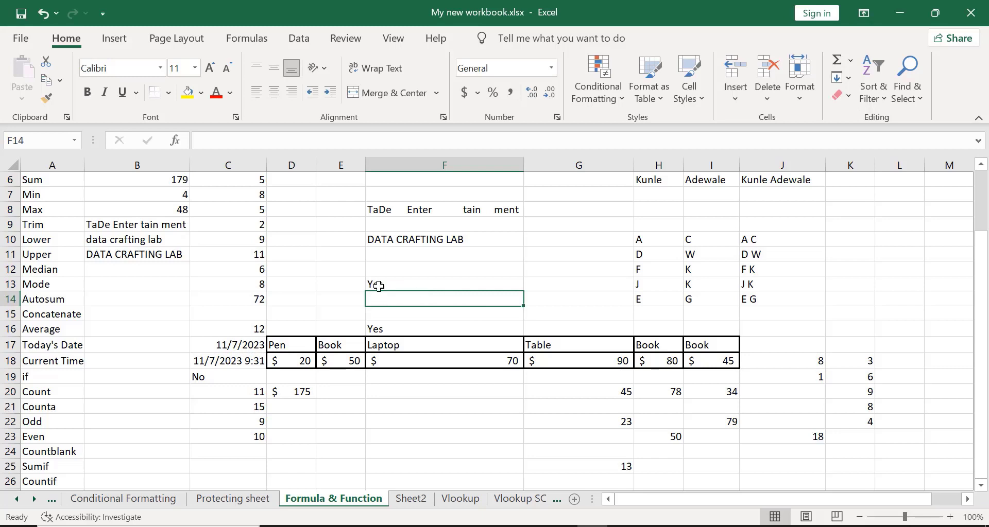
pyautogui.click(379, 285)
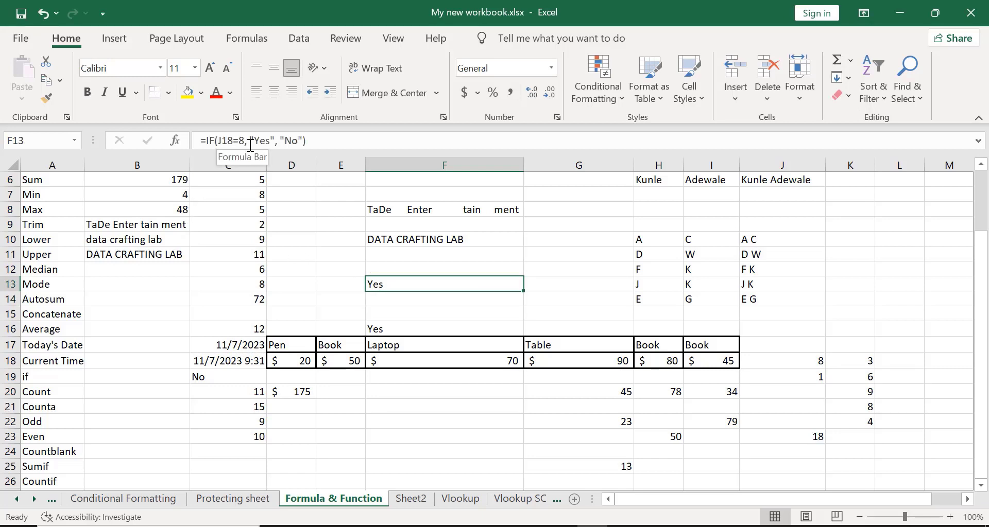
# - Replace J18's value 8 with 18 and confirm F13 now shows No
pyautogui.click(804, 356)
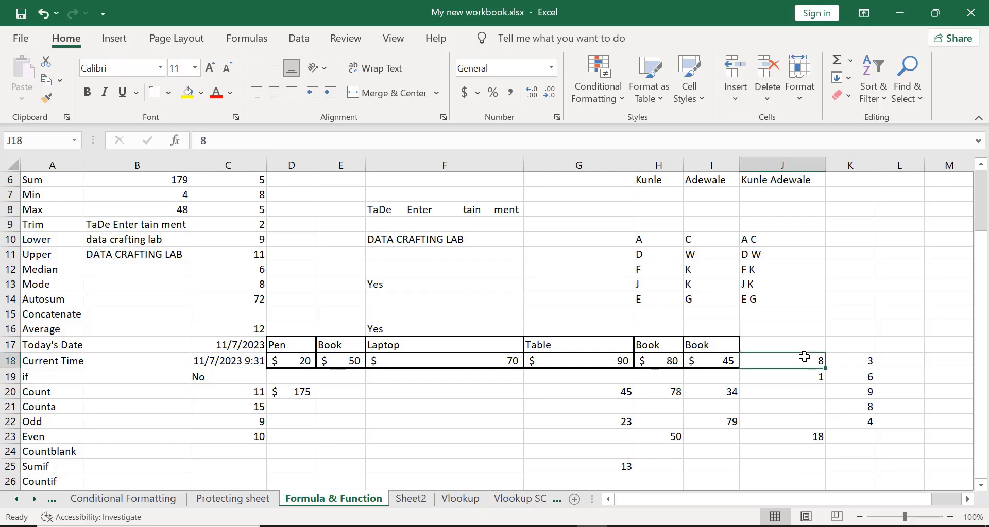
pyautogui.press('BackSpace')
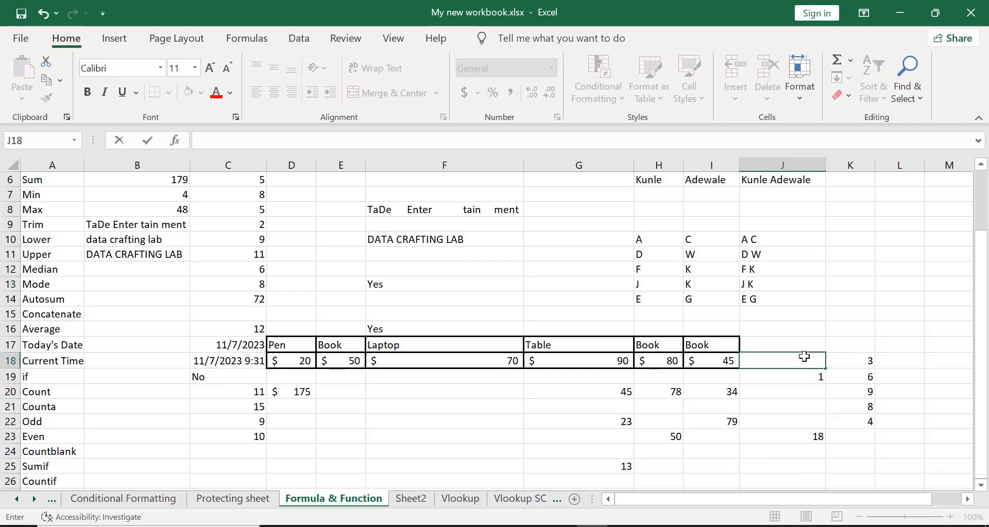
pyautogui.write('18')
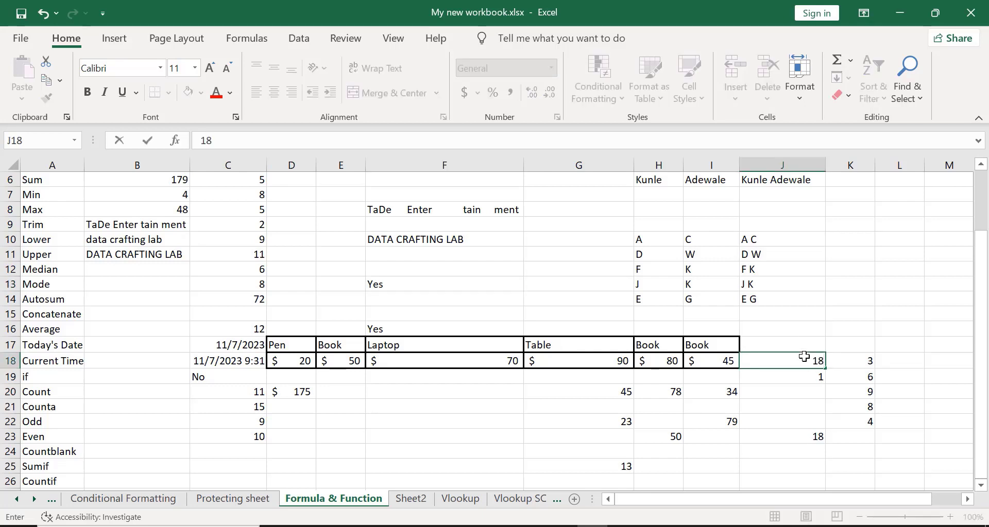
pyautogui.press('Return')
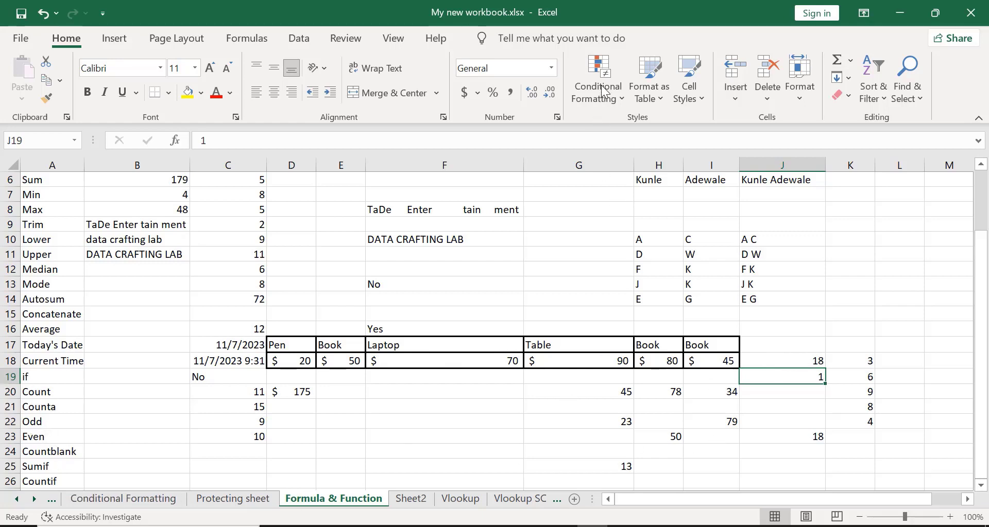
pyautogui.hotkey('alt', 'Tab')
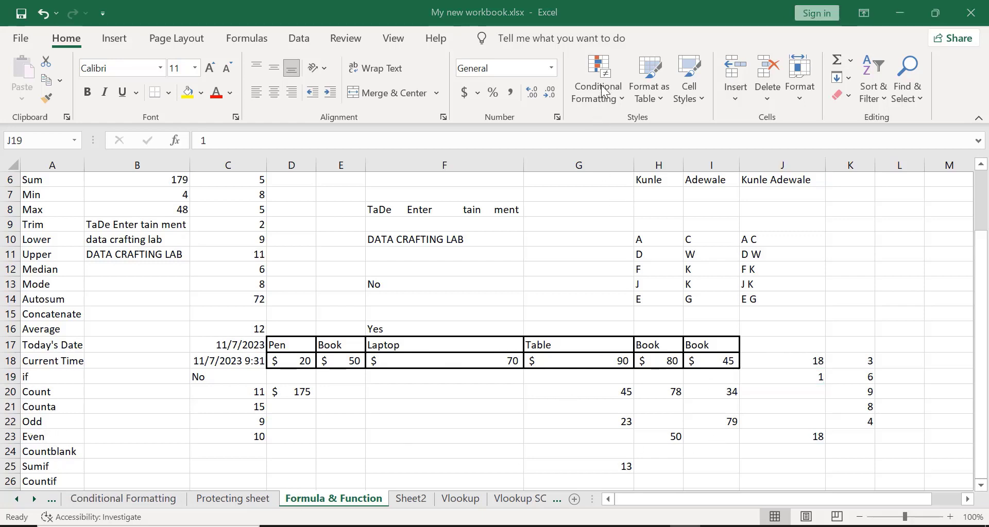
pyautogui.click(373, 286)
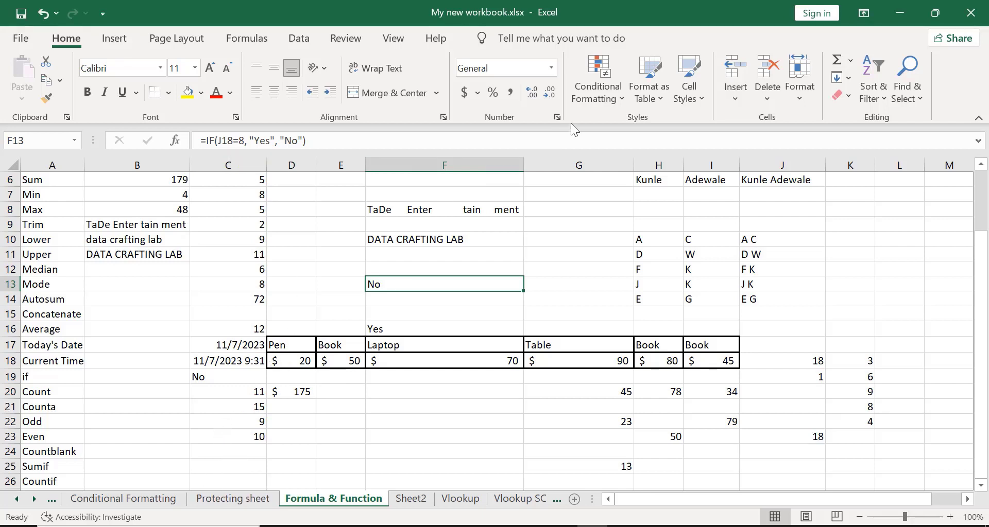
pyautogui.hotkey('alt', 'Tab')
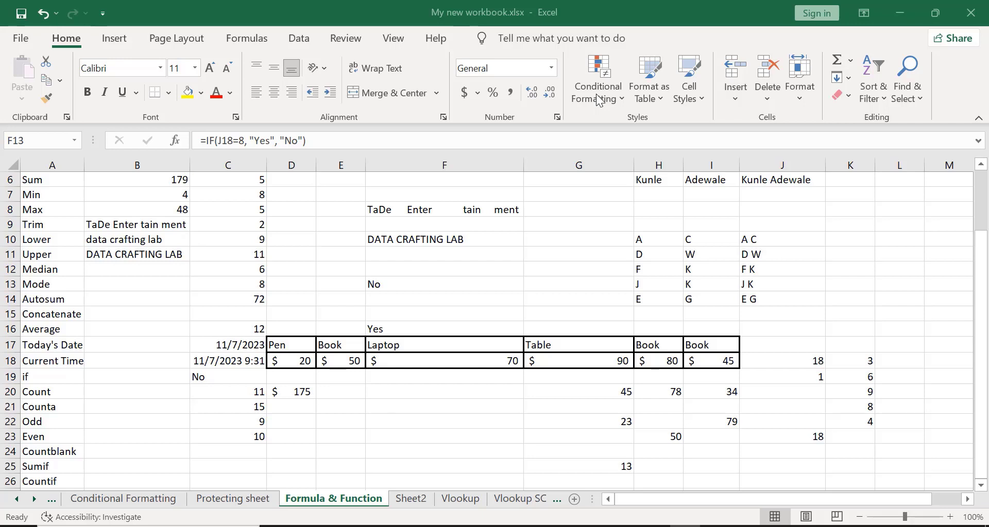
pyautogui.scroll(2, 234, 155)
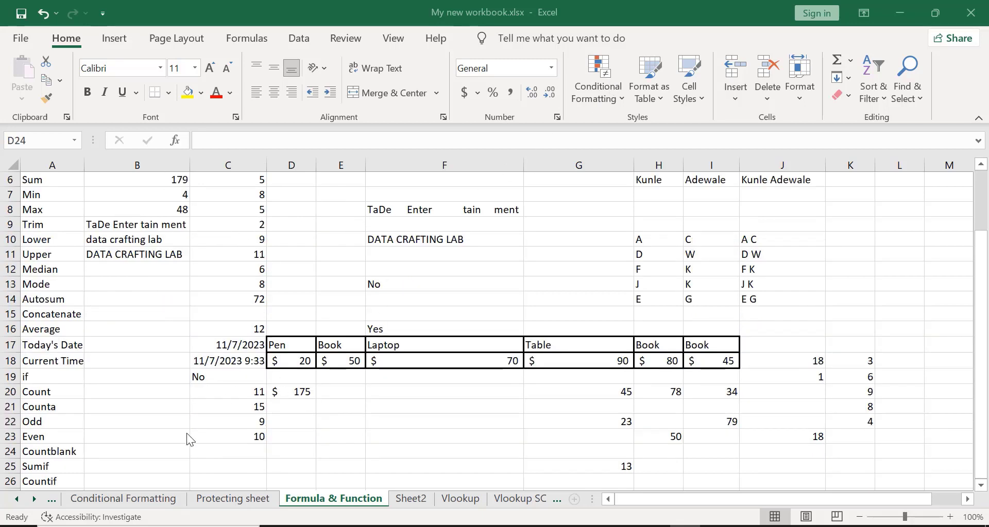
# - Begin a COUNTIF formula in C26 on the Countif row
pyautogui.click(202, 483)
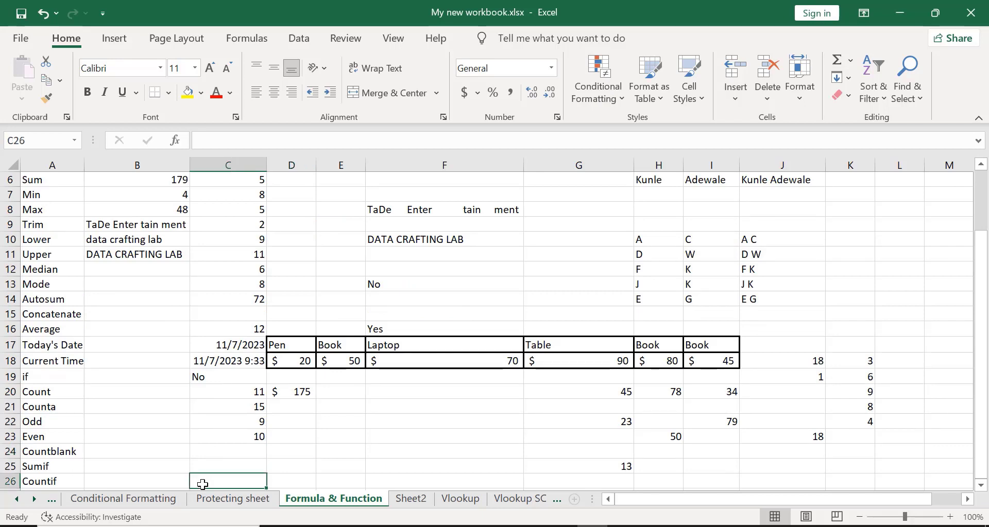
pyautogui.write('=')
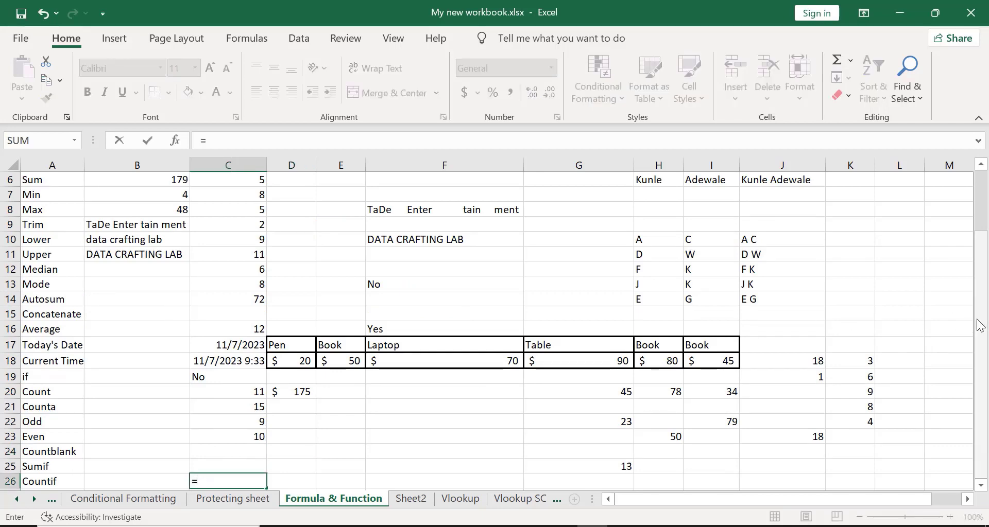
pyautogui.moveTo(979, 326); pyautogui.dragTo(980, 267)
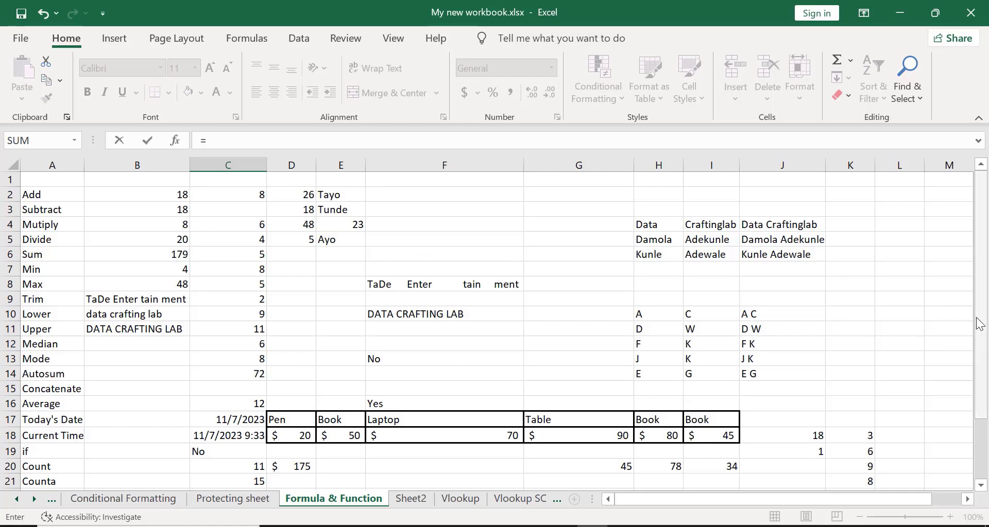
pyautogui.moveTo(981, 314); pyautogui.dragTo(987, 438)
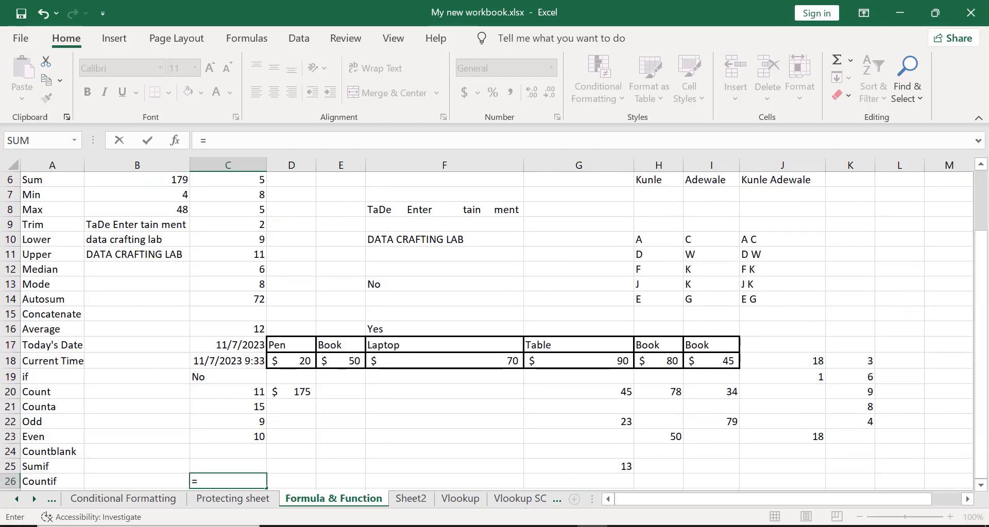
pyautogui.write('cu')
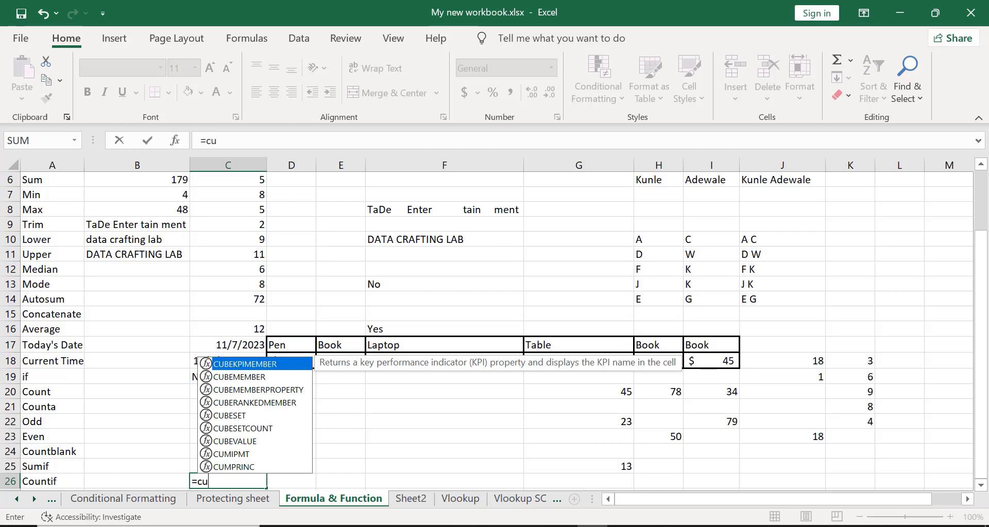
pyautogui.press('BackSpace')
pyautogui.write('oun')
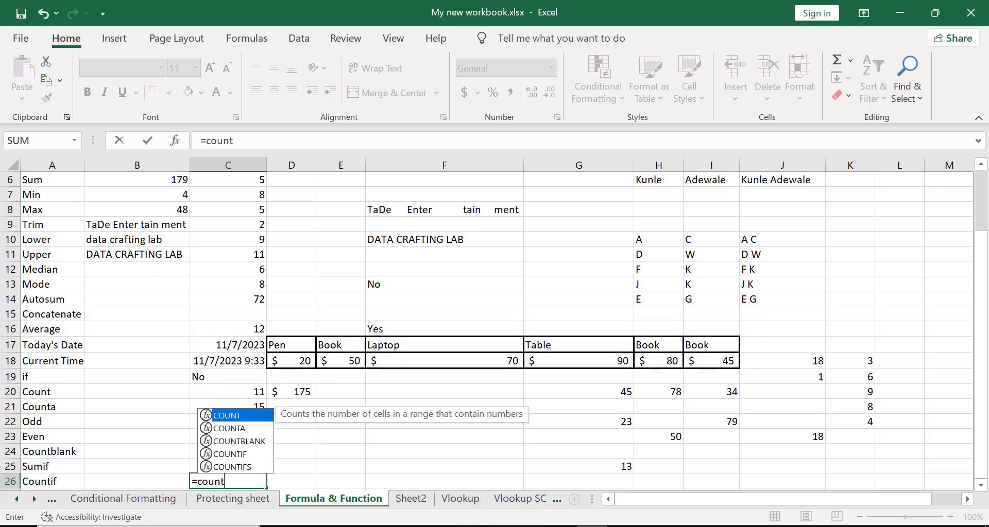
pyautogui.write('t')
pyautogui.doubleClick(248, 452)
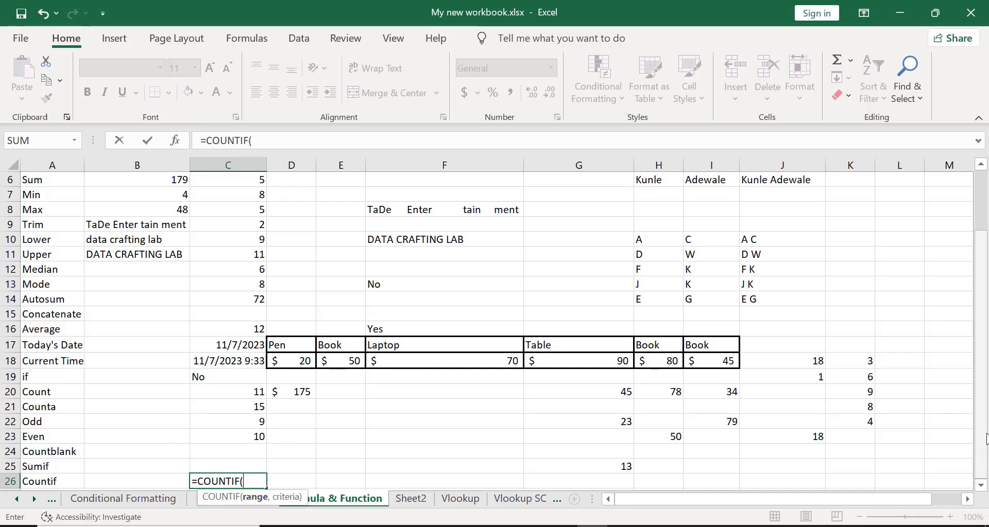
# - Give the COUNTIF the range B2:D5 and criterion 18 so it returns 3
pyautogui.moveTo(984, 435); pyautogui.dragTo(982, 377)
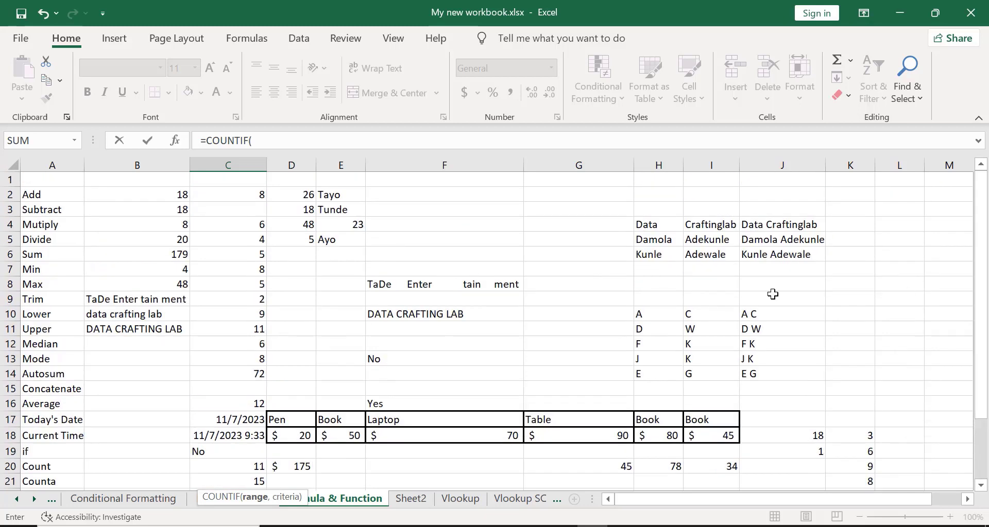
pyautogui.click(165, 195)
pyautogui.hotkey('shift', 'Down')
pyautogui.hotkey('shift', 'Down')
pyautogui.hotkey('shift', 'Down')
pyautogui.hotkey('shift', 'Down')
pyautogui.hotkey('shift', 'Down')
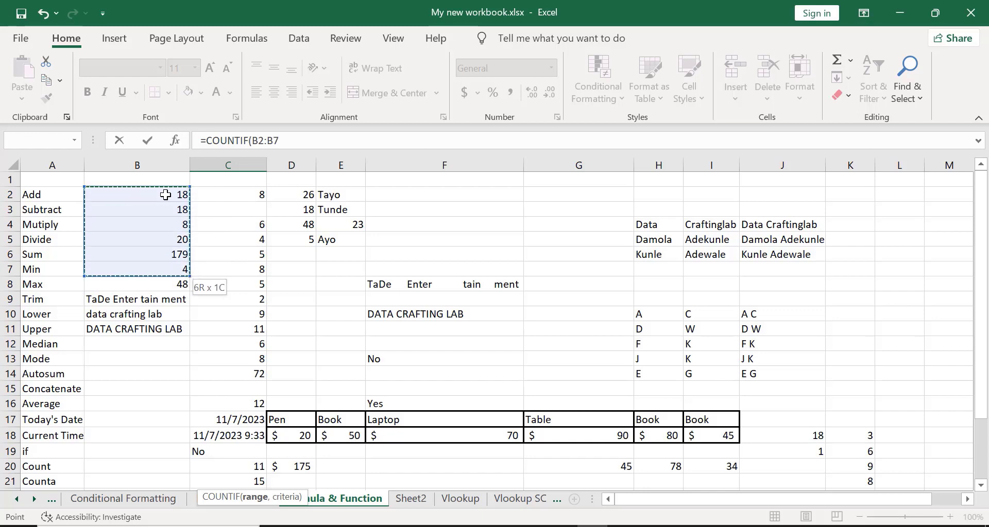
pyautogui.hotkey('shift', 'Right')
pyautogui.hotkey('shift', 'Up')
pyautogui.hotkey('shift', 'Up')
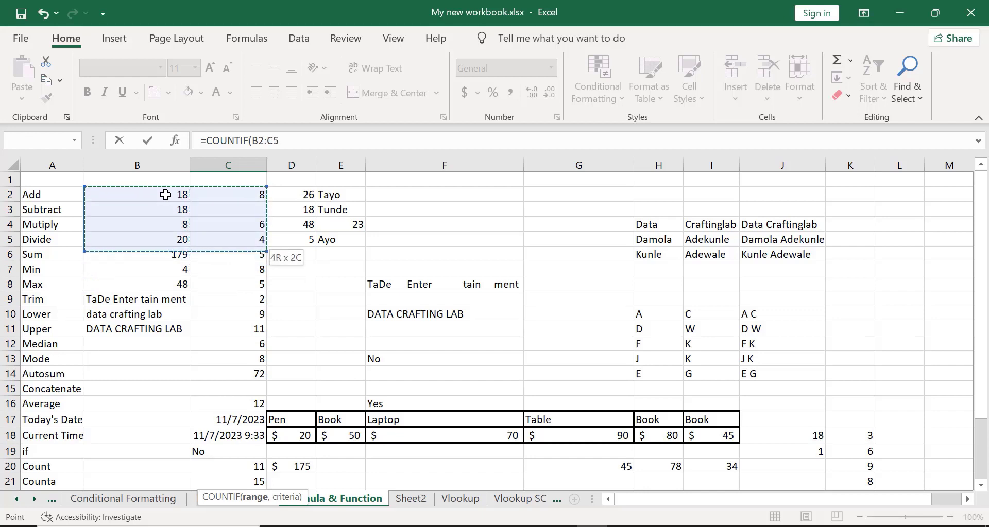
pyautogui.hotkey('shift', 'Right')
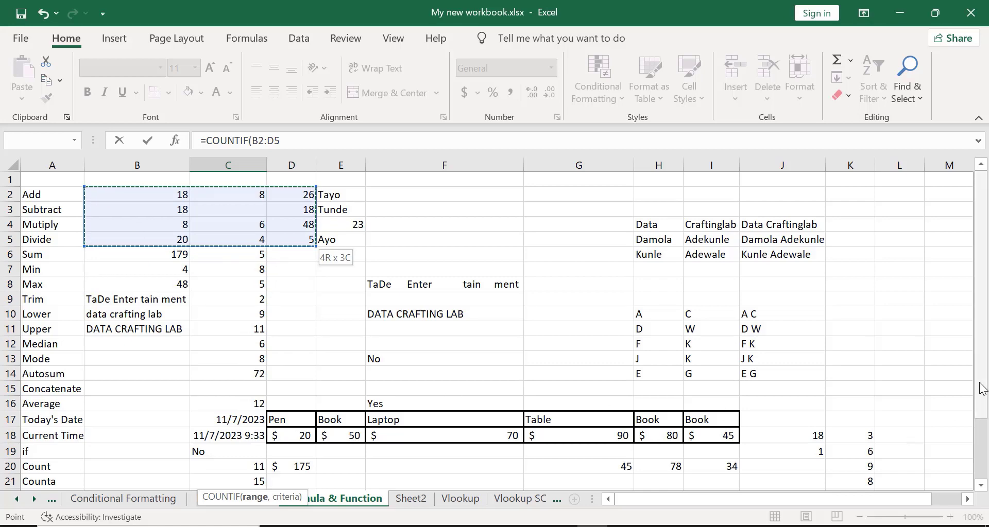
pyautogui.moveTo(981, 391); pyautogui.dragTo(981, 477)
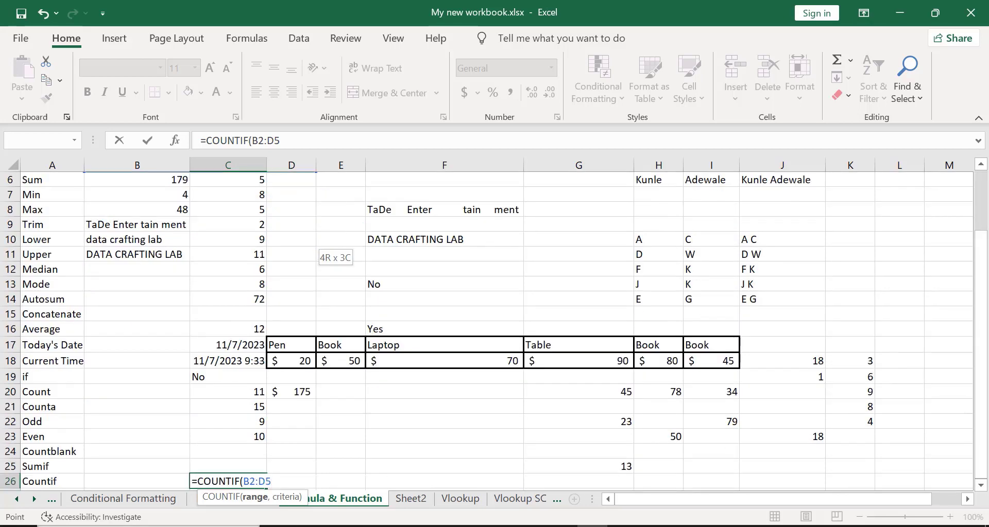
pyautogui.write(',')
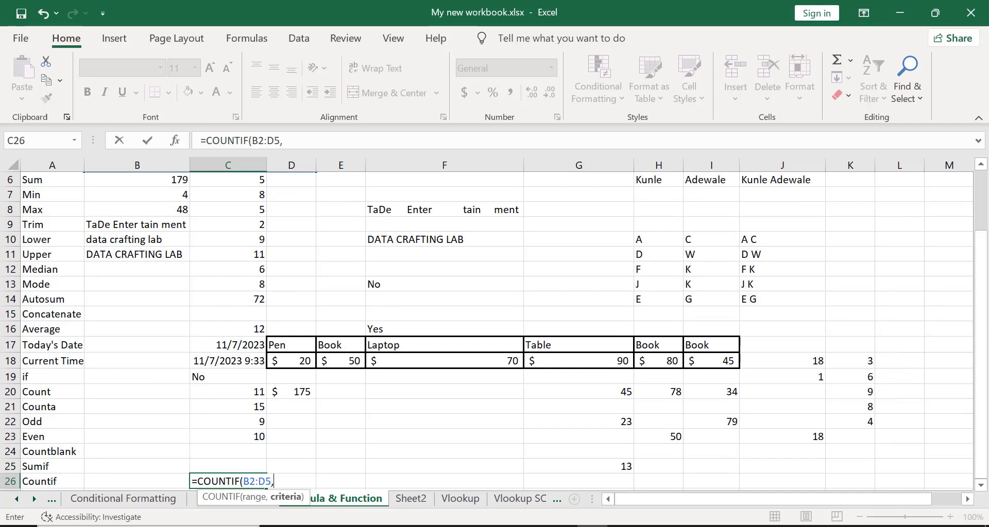
pyautogui.write('18)')
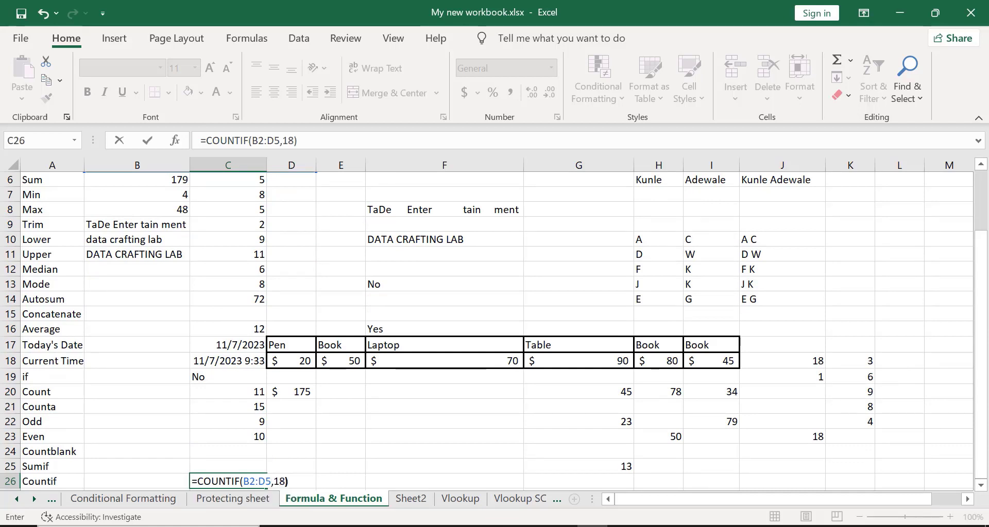
pyautogui.press('Return')
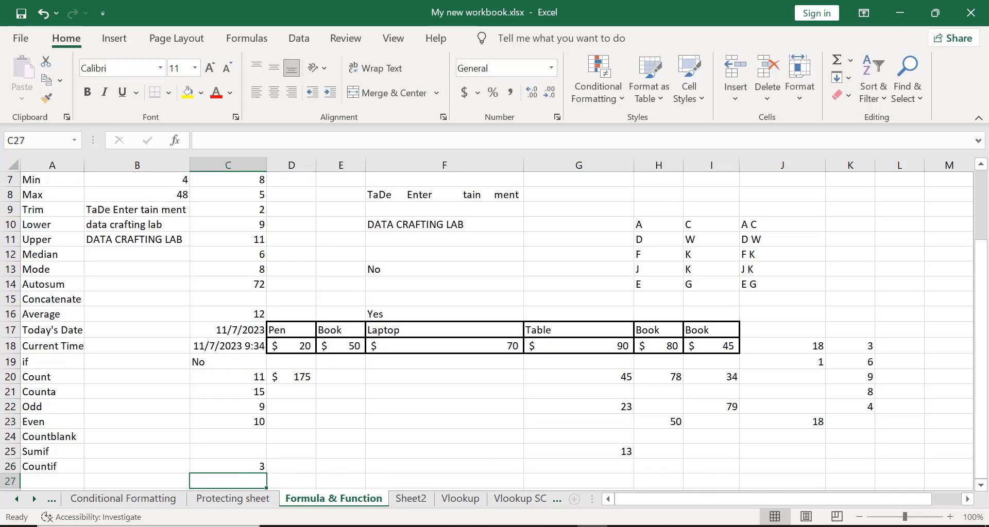
pyautogui.click(231, 461)
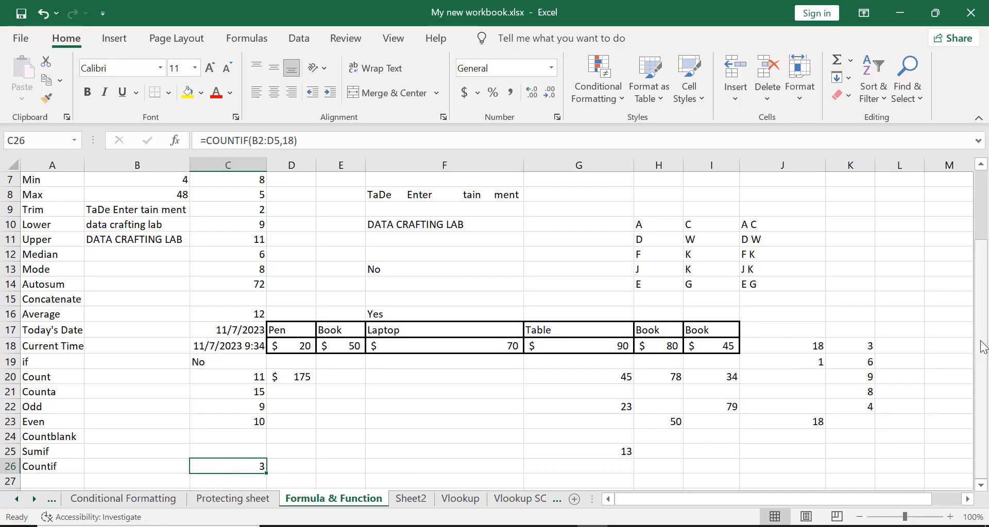
pyautogui.moveTo(982, 347); pyautogui.dragTo(981, 334)
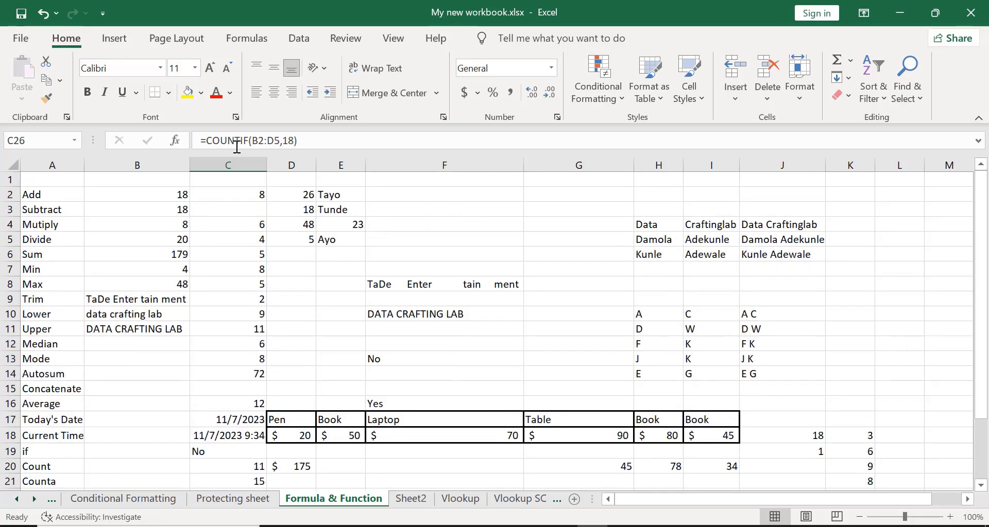